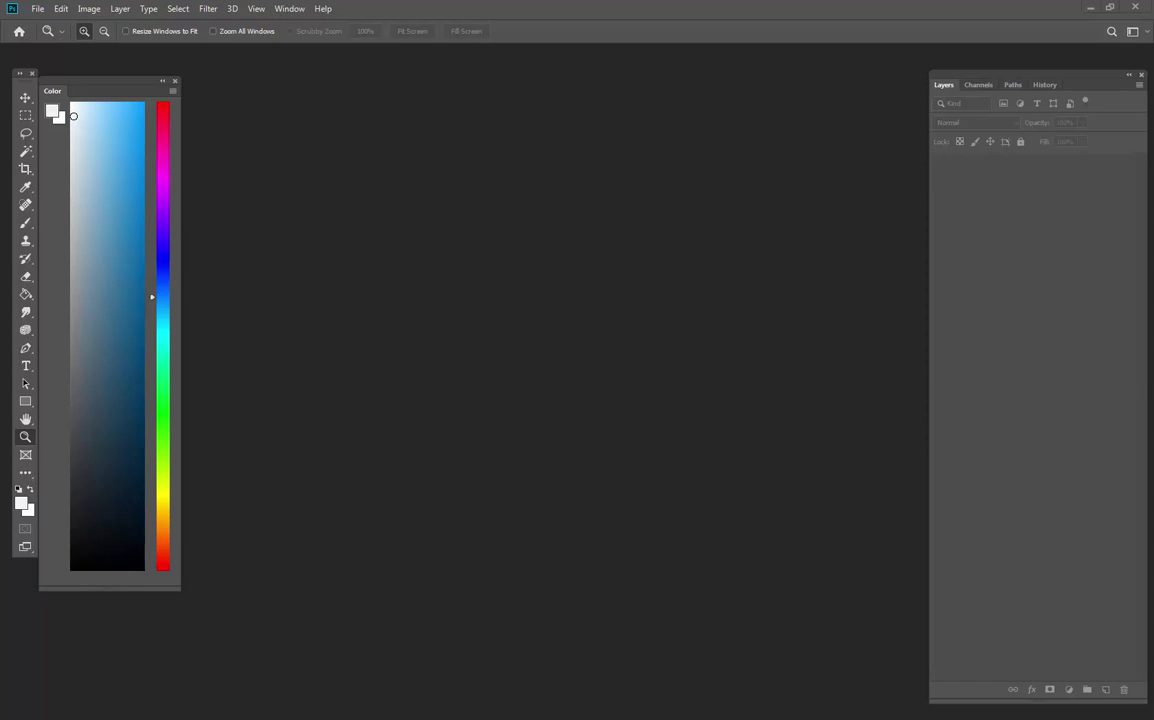
Create a Clipboard-size document of 1000 × 1250 px with the Adobe RGB (1998) profile and paste the copied painting
{"action": "left_click", "coordinate": [39, 9]}
{"action": "mouse_move", "coordinate": [55, 15]}
{"action": "left_click", "coordinate": [40, 24]}
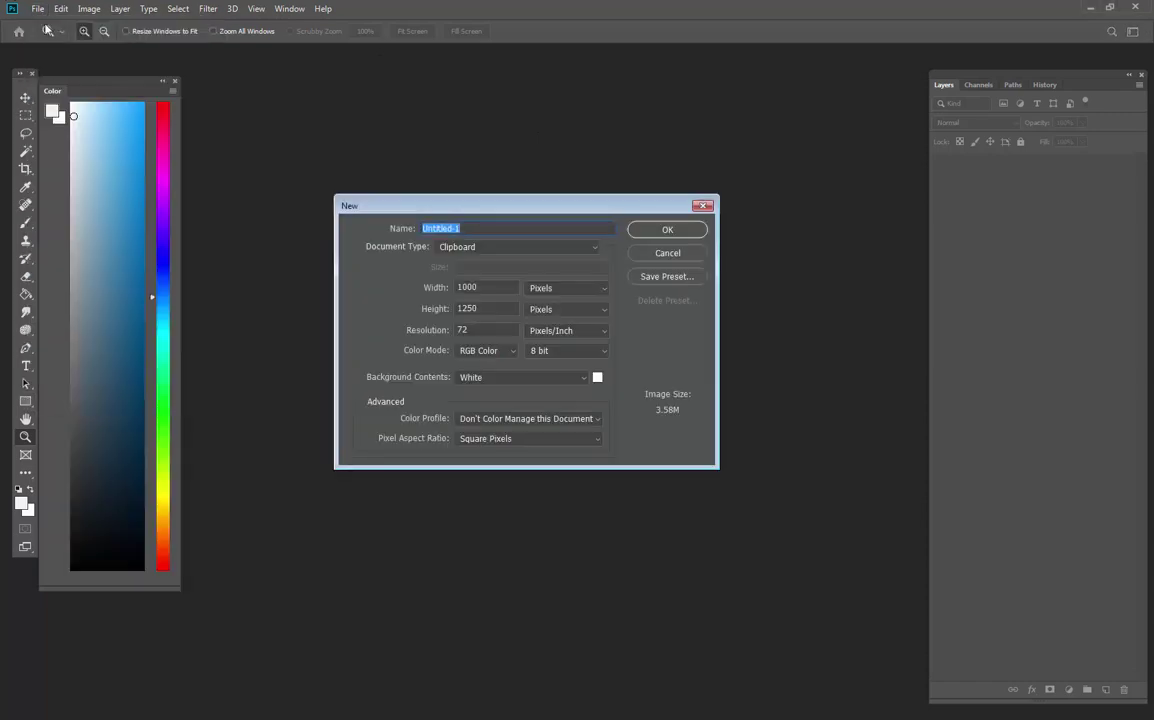
{"action": "left_click", "coordinate": [468, 250]}
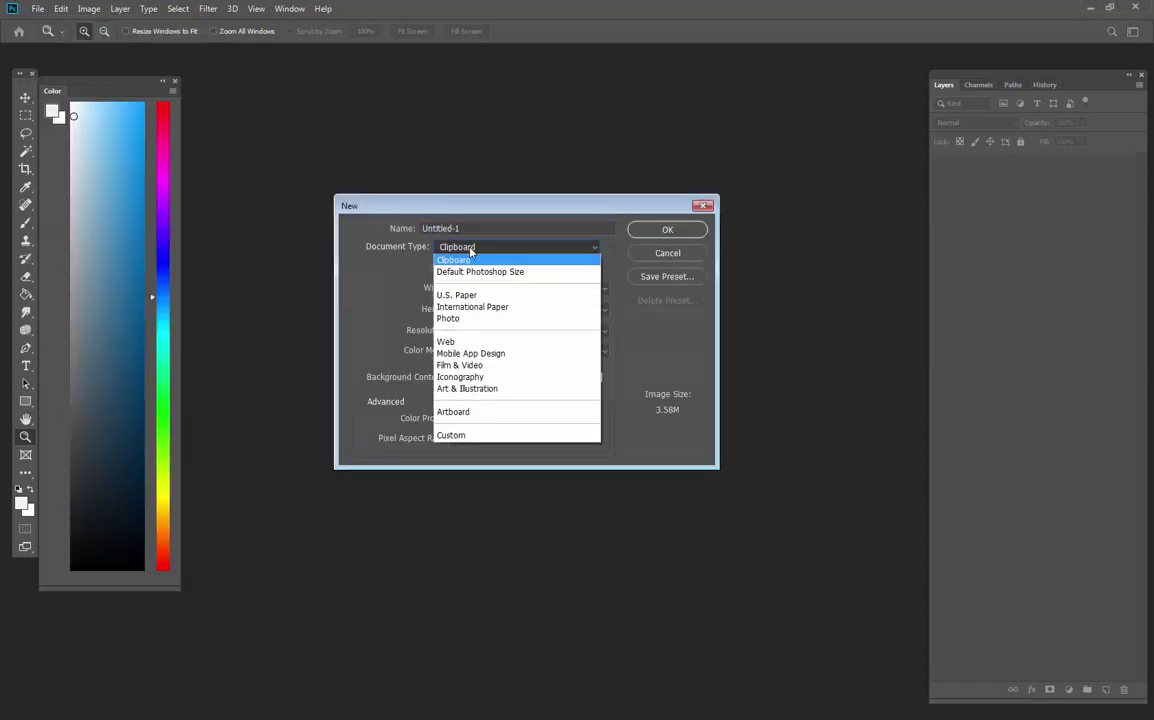
{"action": "left_click", "coordinate": [474, 261]}
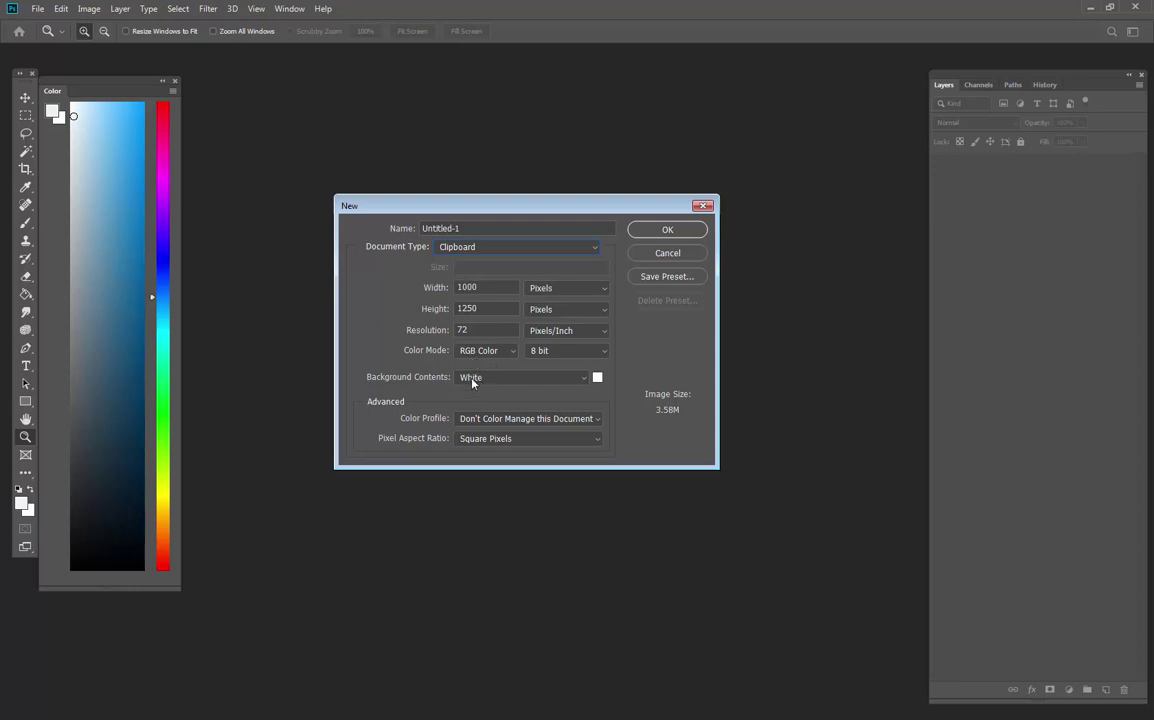
{"action": "left_click", "coordinate": [504, 424]}
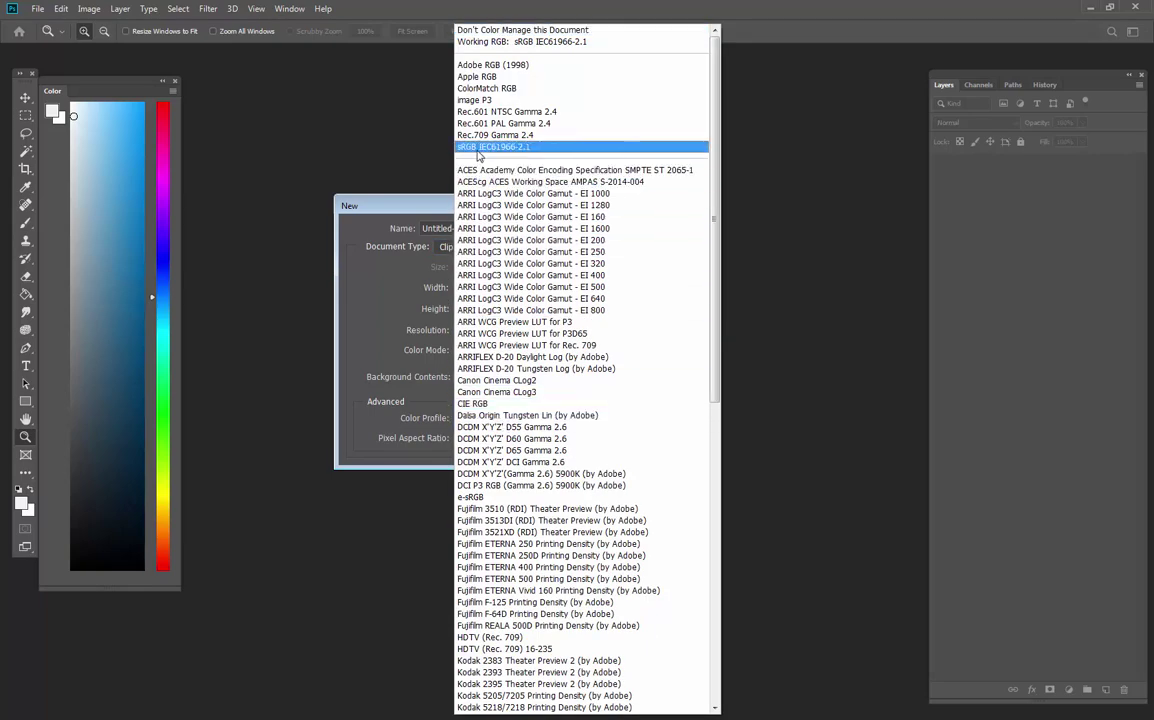
{"action": "left_click", "coordinate": [492, 65]}
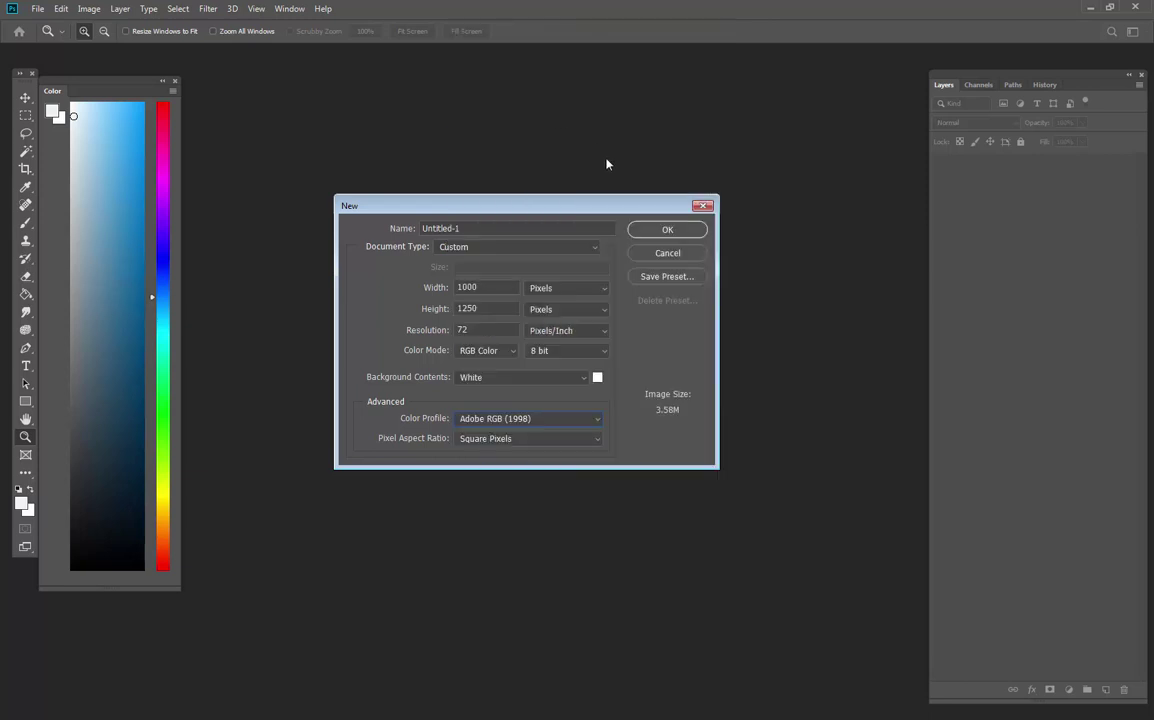
{"action": "left_click", "coordinate": [664, 234]}
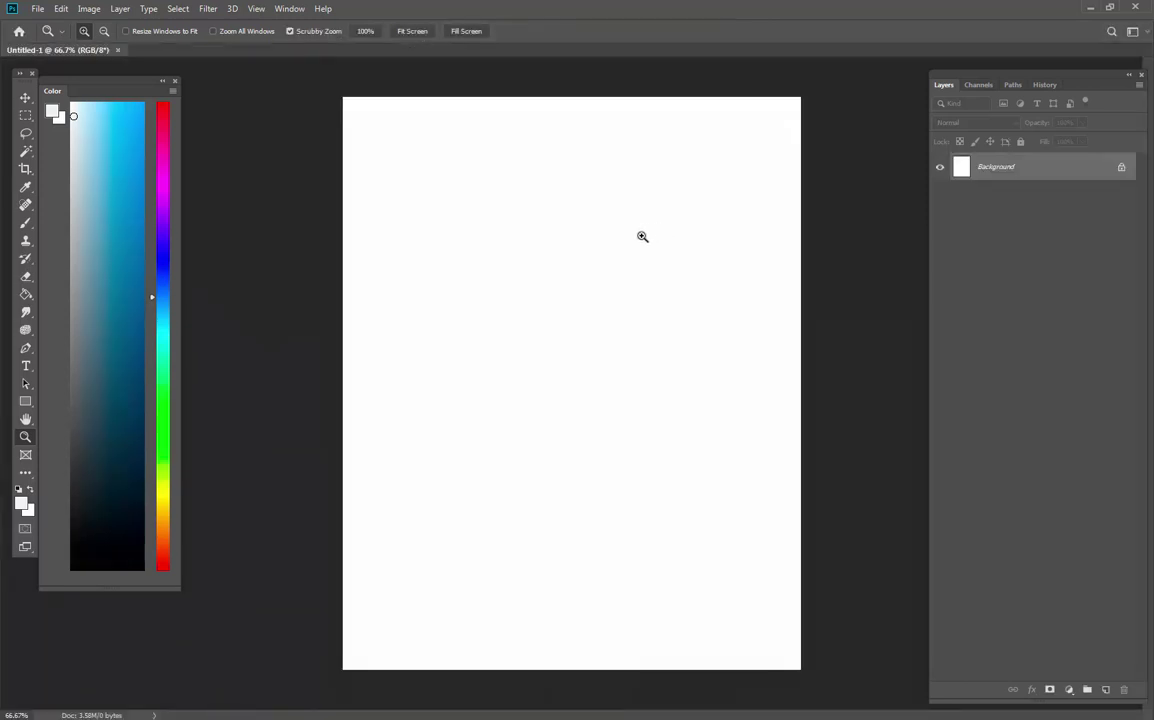
{"action": "left_click", "coordinate": [61, 8]}
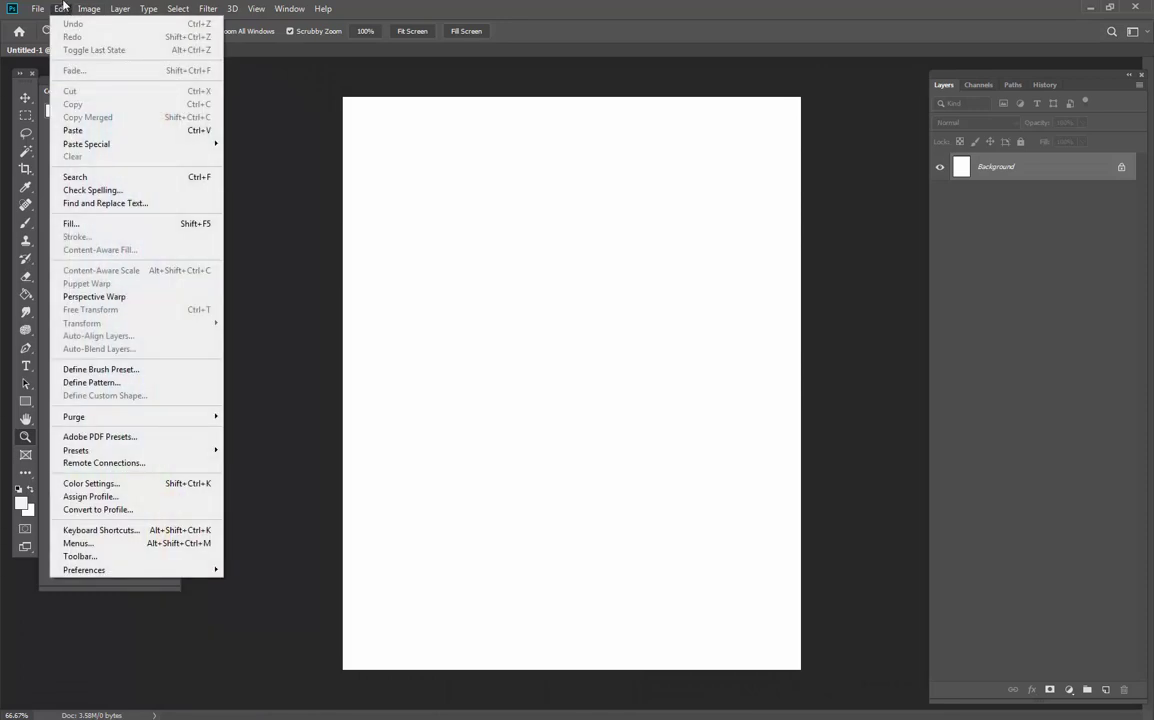
{"action": "left_click", "coordinate": [90, 130]}
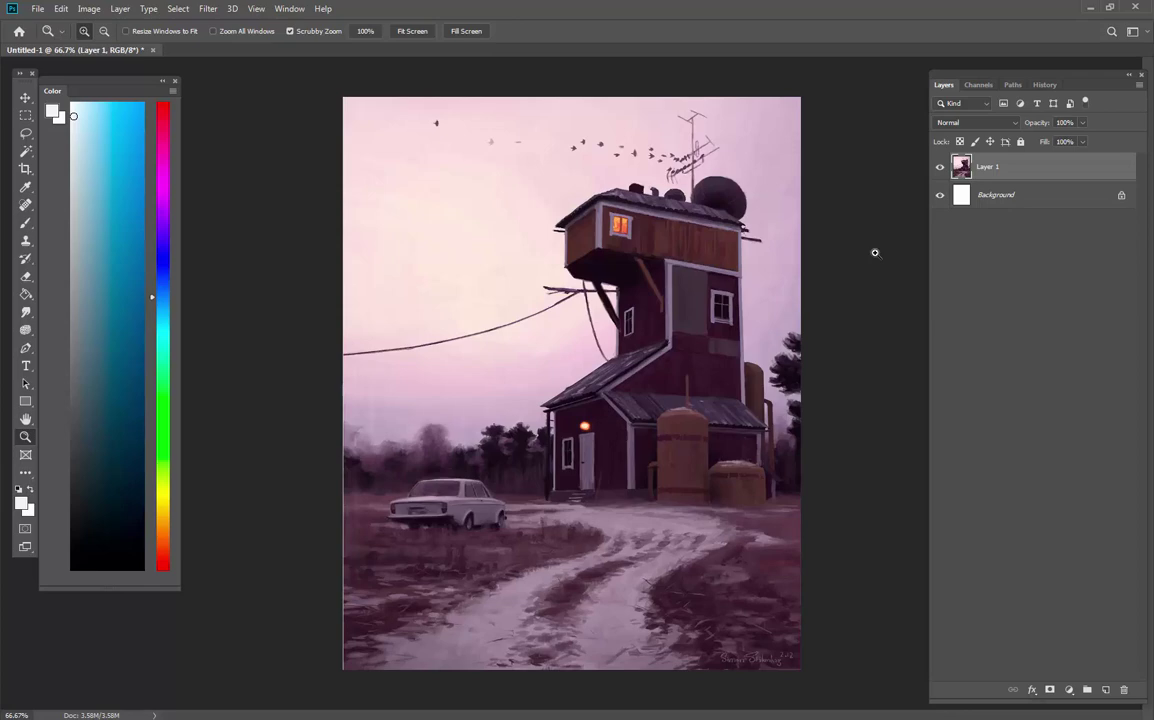
Extend the canvas to the right of the painting with the Crop tool, adding a wide blank area
{"action": "key", "text": "c"}
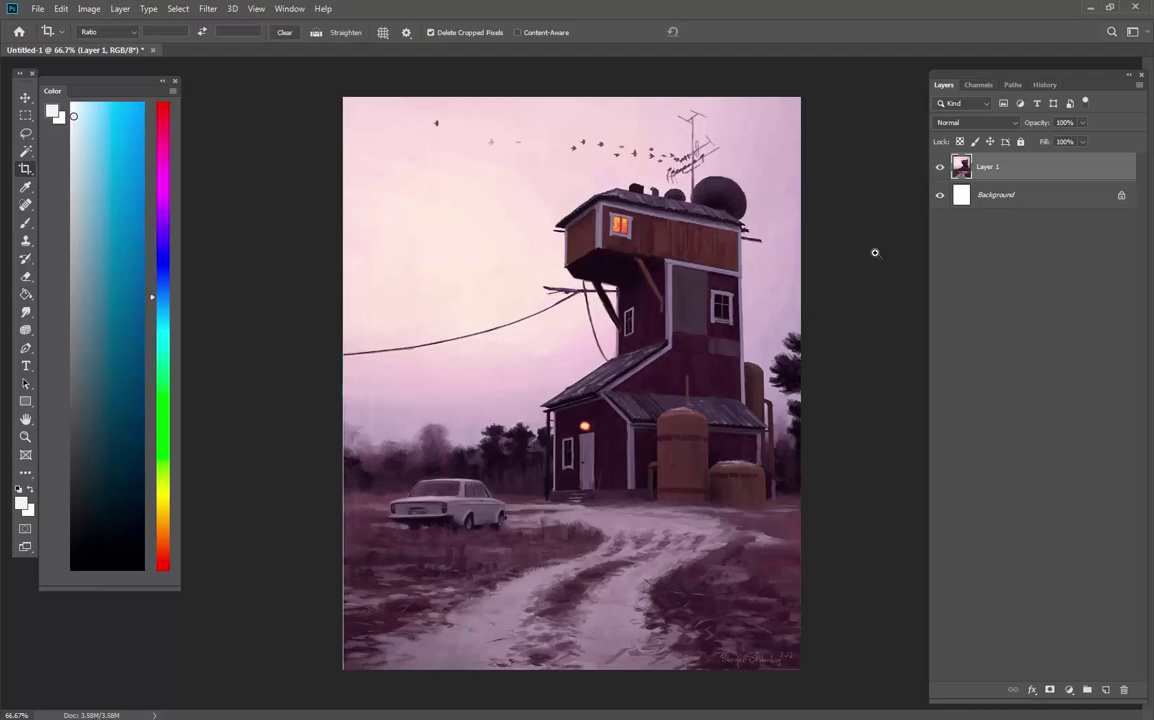
{"action": "left_click_drag", "start_coordinate": [341, 96], "coordinate": [805, 620]}
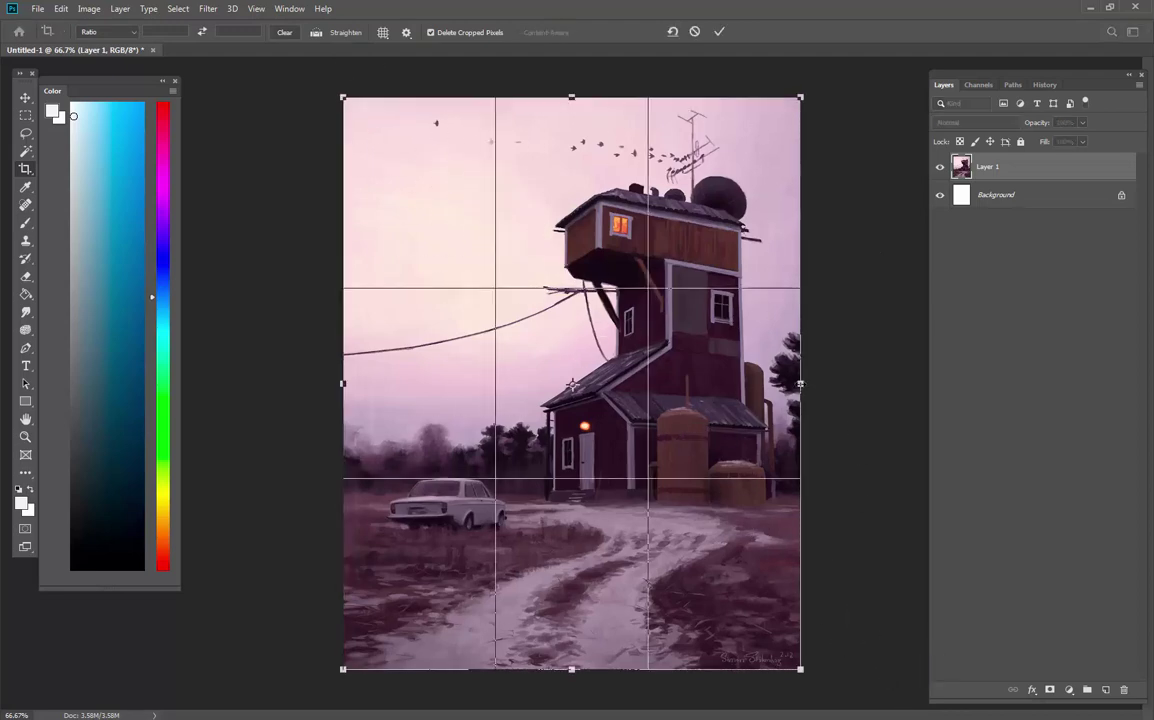
{"action": "left_click_drag", "start_coordinate": [800, 383], "coordinate": [1141, 383]}
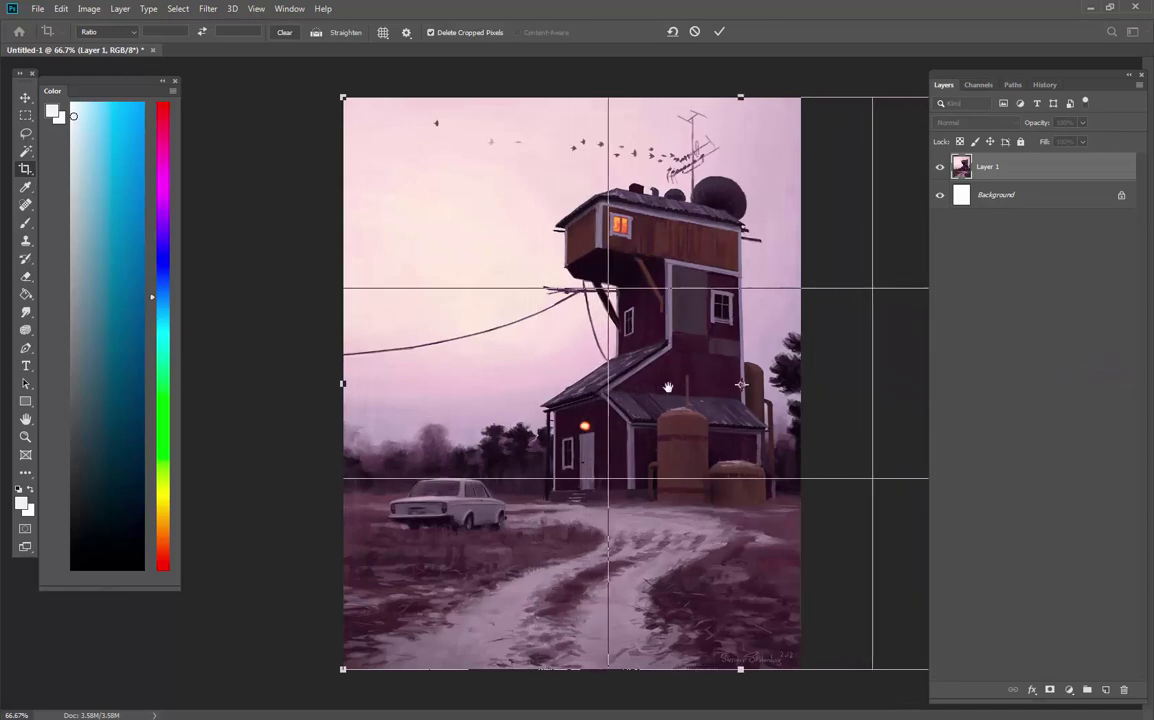
{"action": "double_click", "coordinate": [1018, 77]}
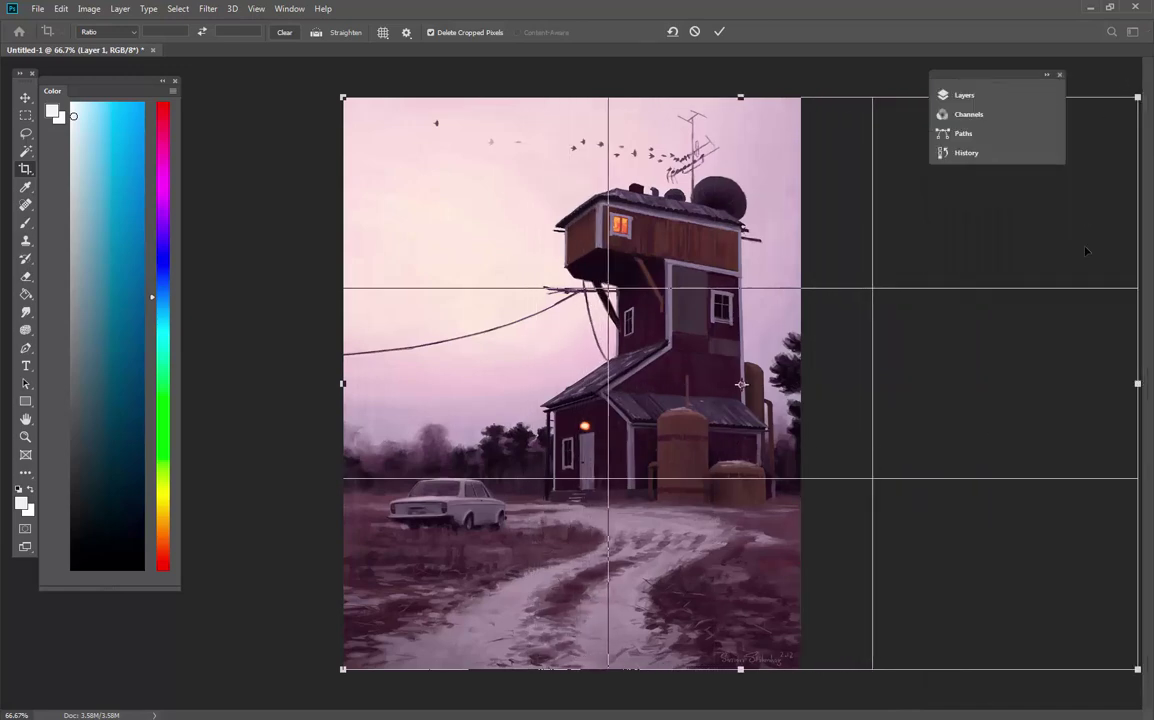
{"action": "left_click_drag", "start_coordinate": [1138, 383], "coordinate": [1152, 381]}
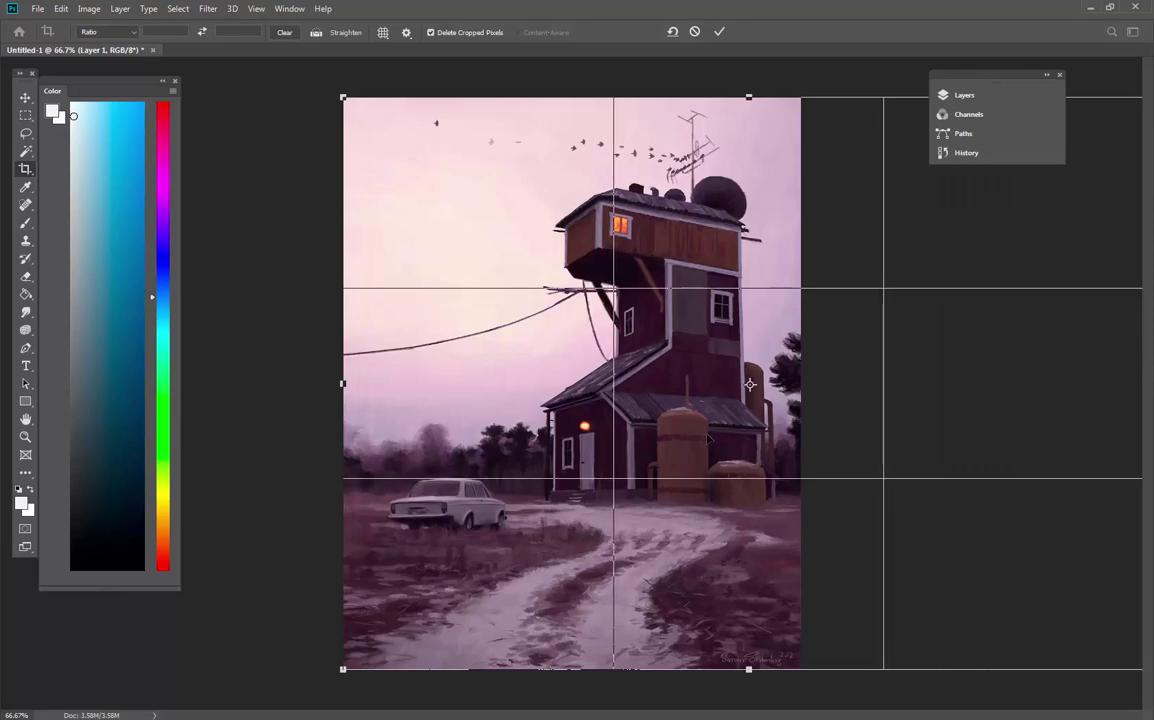
{"action": "key", "text": "Return"}
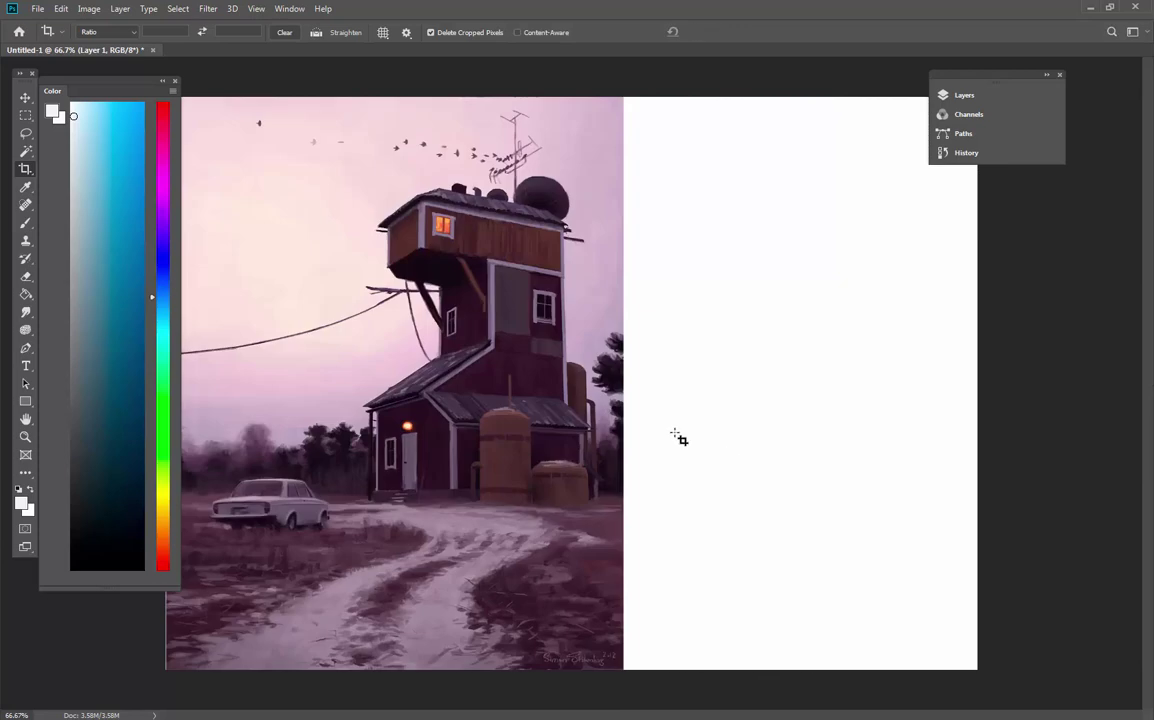
Widen the canvas further with the Crop tool so the blank area matches the painting's width
{"action": "key", "text": "z"}
{"action": "key", "text": "ctrl+minus"}
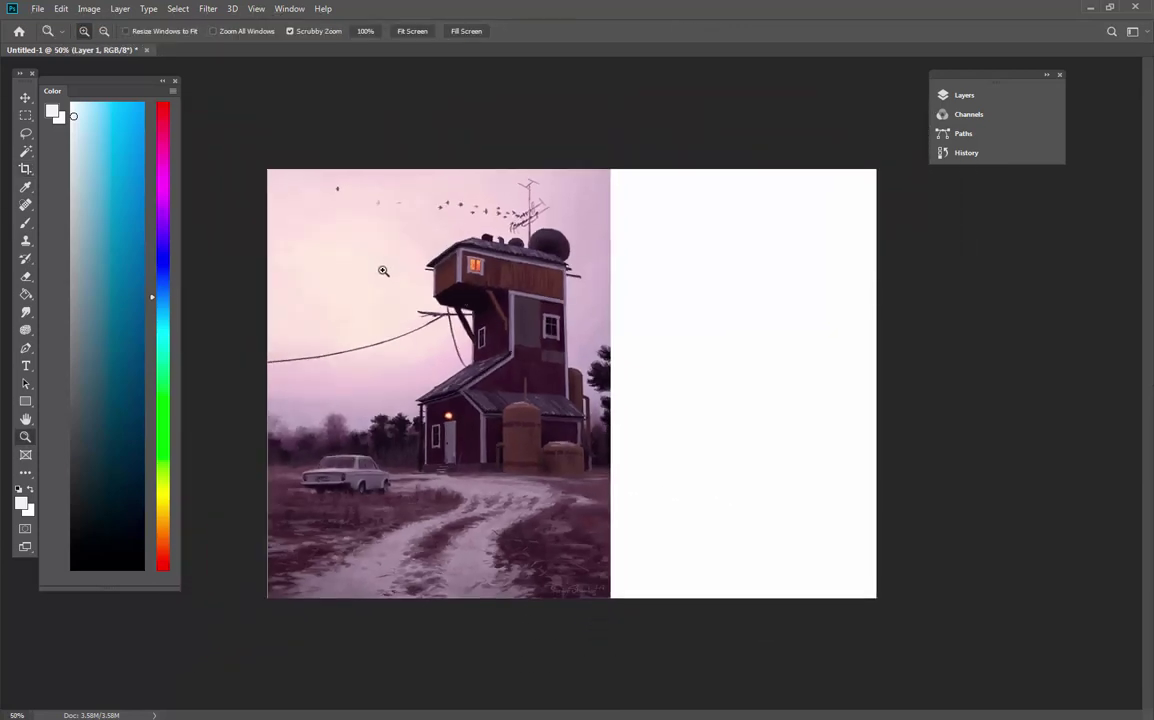
{"action": "key", "text": "c"}
{"action": "left_click_drag", "start_coordinate": [265, 167], "coordinate": [618, 610]}
{"action": "left_click_drag", "start_coordinate": [610, 384], "coordinate": [953, 388]}
{"action": "key", "text": "Return"}
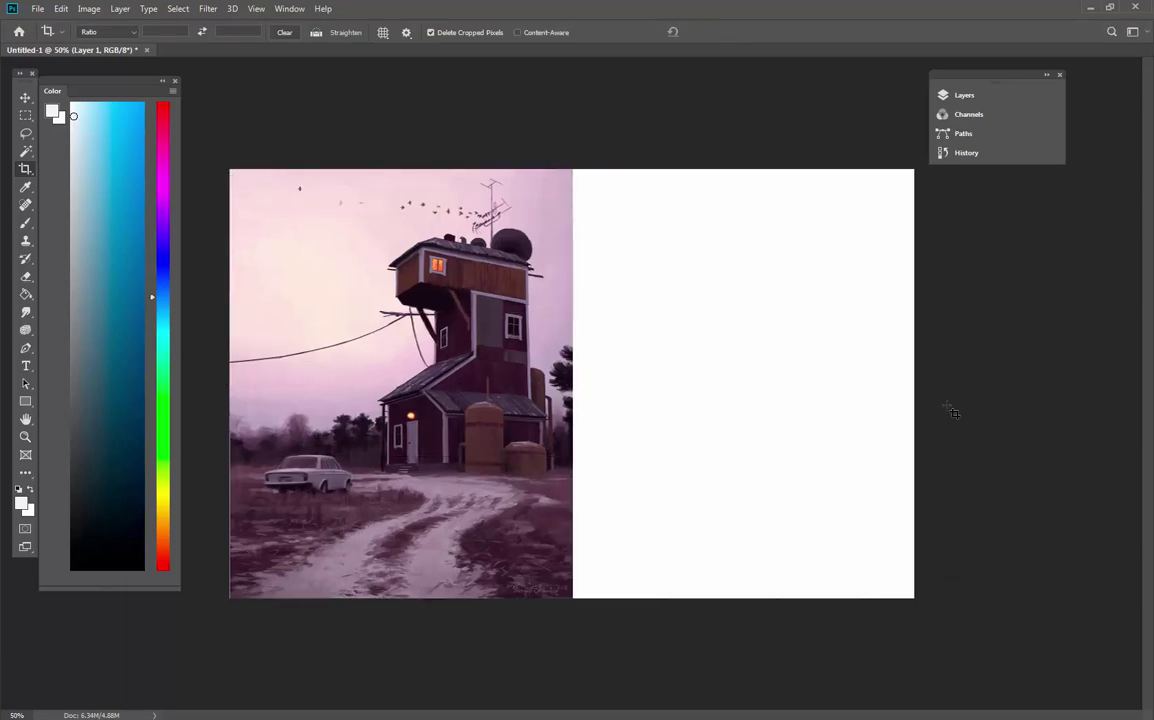
Fill the Background layer with a neutral mid gray using the Paint Bucket
{"action": "left_click", "coordinate": [968, 97]}
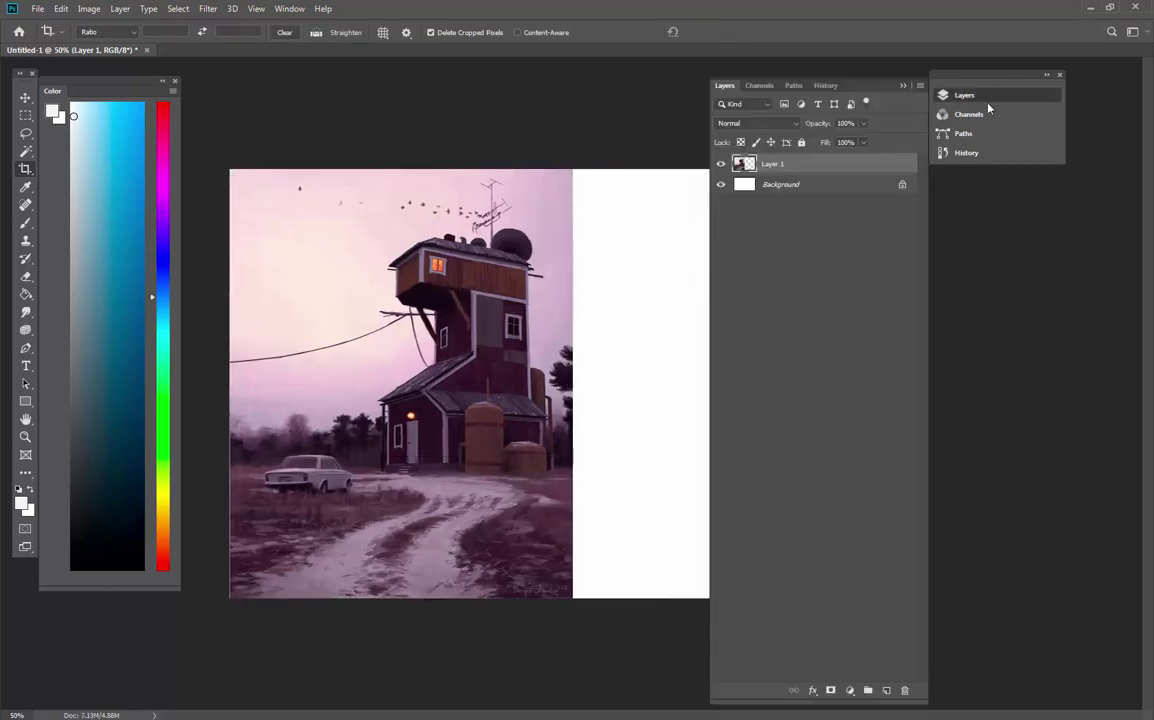
{"action": "left_click_drag", "start_coordinate": [860, 86], "coordinate": [1074, 70]}
{"action": "left_click", "coordinate": [1013, 176]}
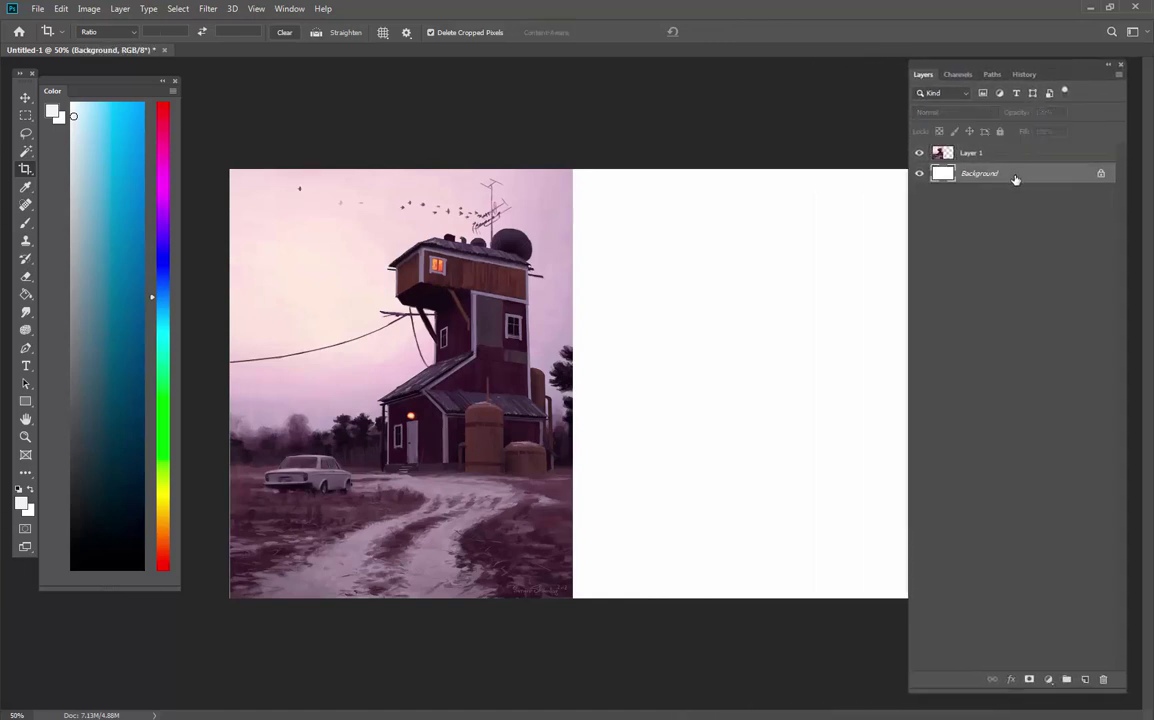
{"action": "key", "text": "g"}
{"action": "left_click", "coordinate": [89, 304]}
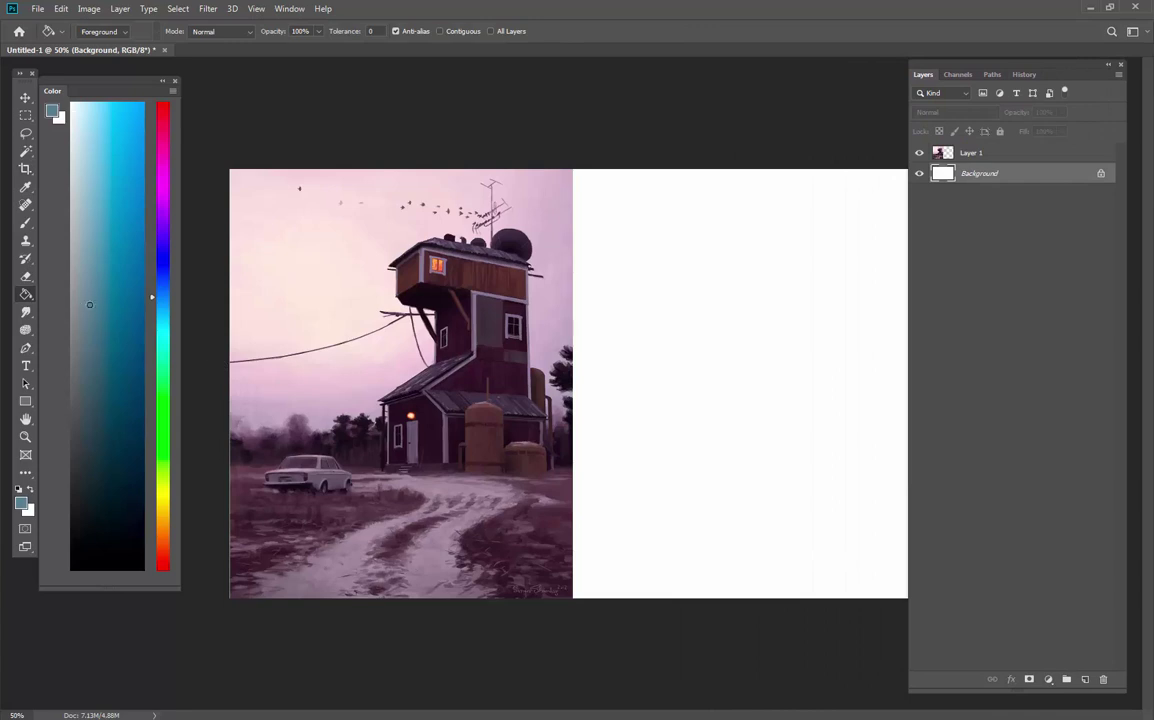
{"action": "left_click", "coordinate": [71, 307]}
{"action": "left_click", "coordinate": [697, 398]}
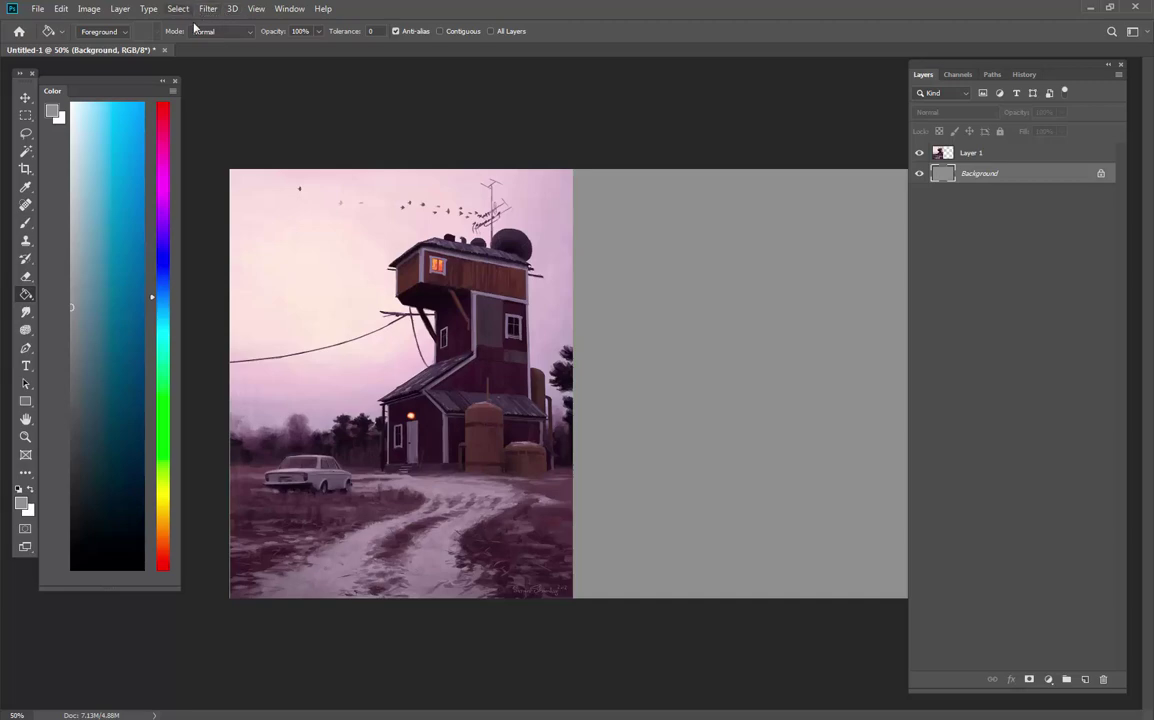
Try desaturating the painting on Layer 1 with Hue/Saturation at -100 saturation, and undo the adjustment
{"action": "left_click", "coordinate": [997, 158]}
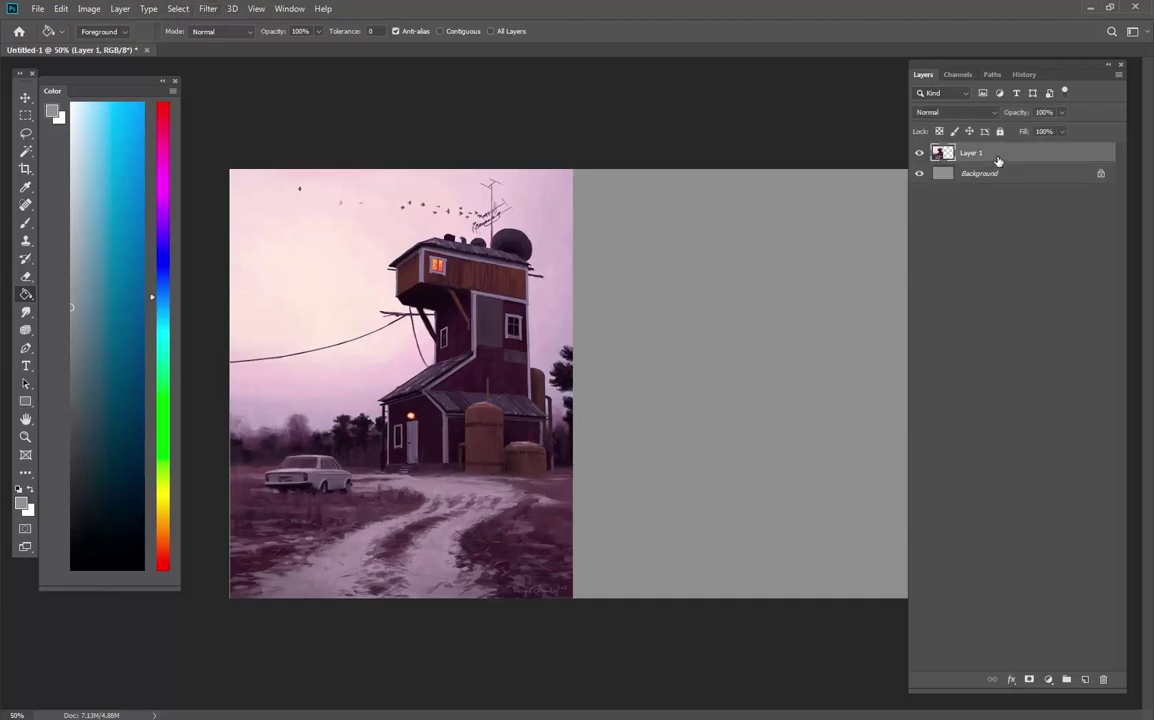
{"action": "left_click", "coordinate": [89, 8]}
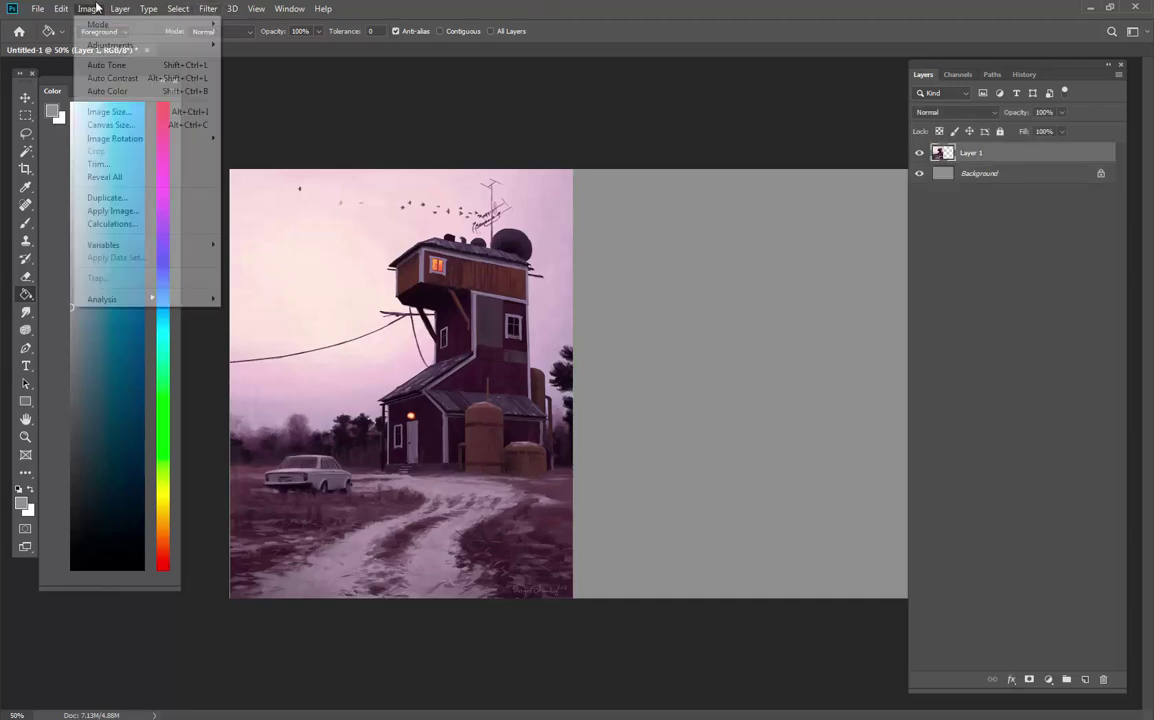
{"action": "mouse_move", "coordinate": [130, 46]}
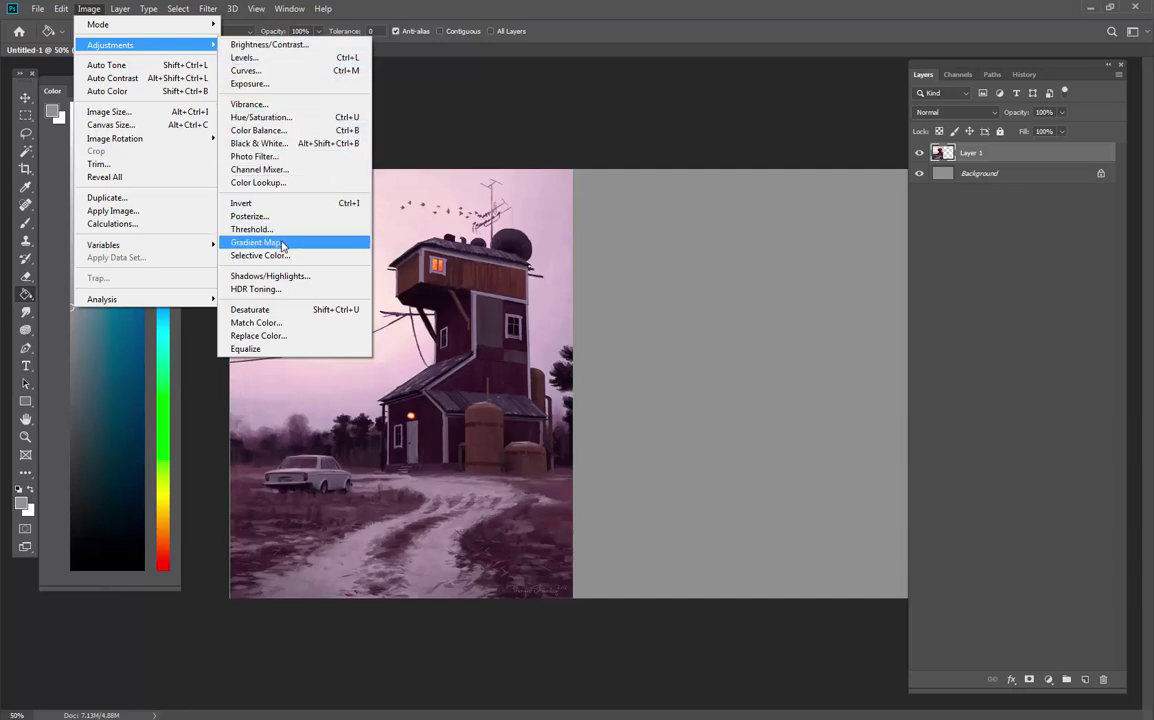
{"action": "left_click", "coordinate": [280, 121]}
{"action": "left_click_drag", "start_coordinate": [912, 160], "coordinate": [763, 160]}
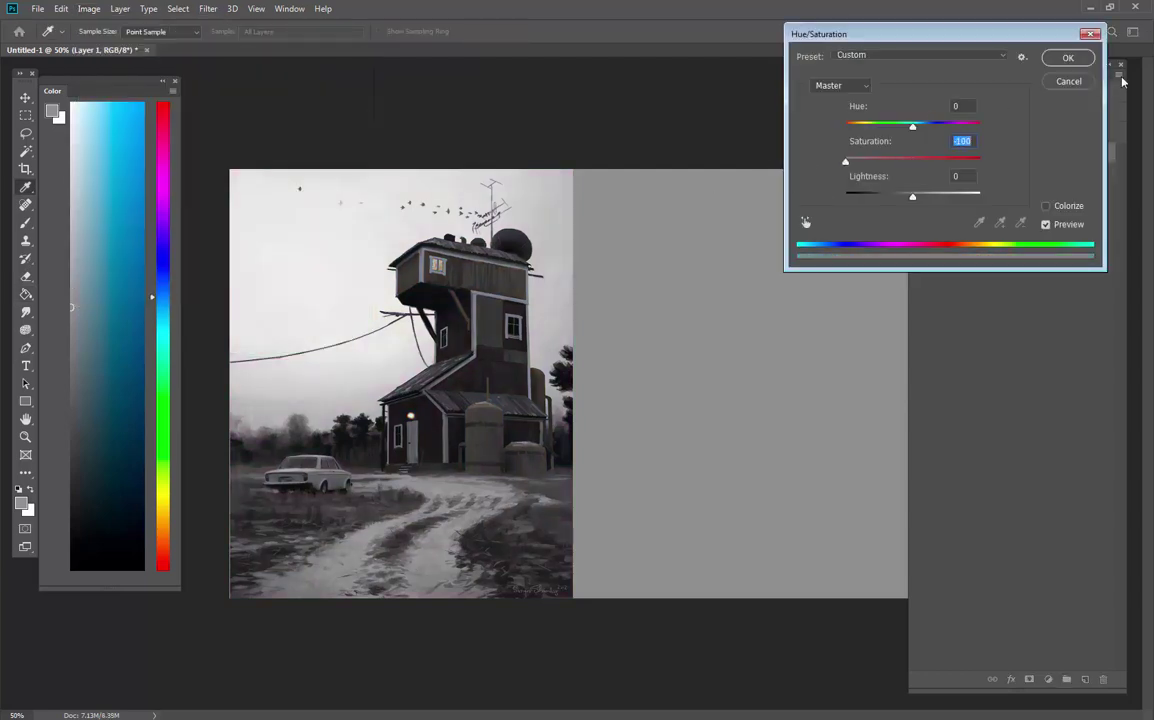
{"action": "left_click", "coordinate": [1079, 65]}
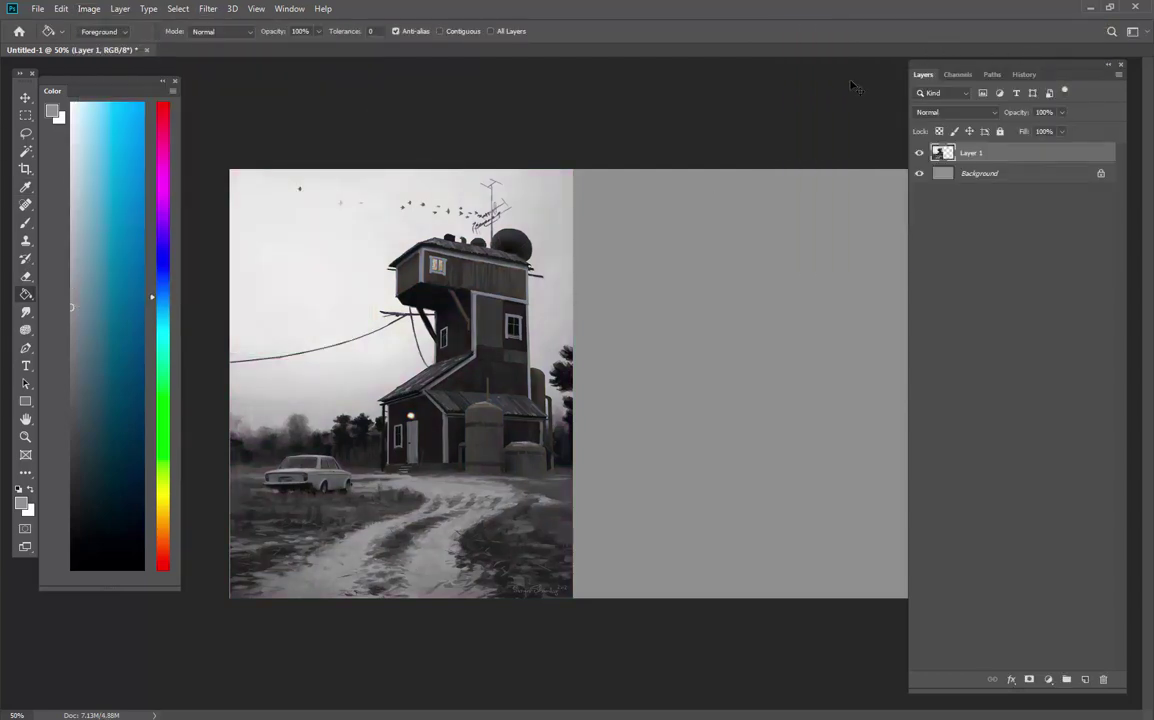
{"action": "key", "text": "ctrl+z"}
Set up a custom proof condition that simulates Working Gray - Dot Gain 20% to preview the painting's values
{"action": "left_click", "coordinate": [258, 9]}
{"action": "mouse_move", "coordinate": [252, 24]}
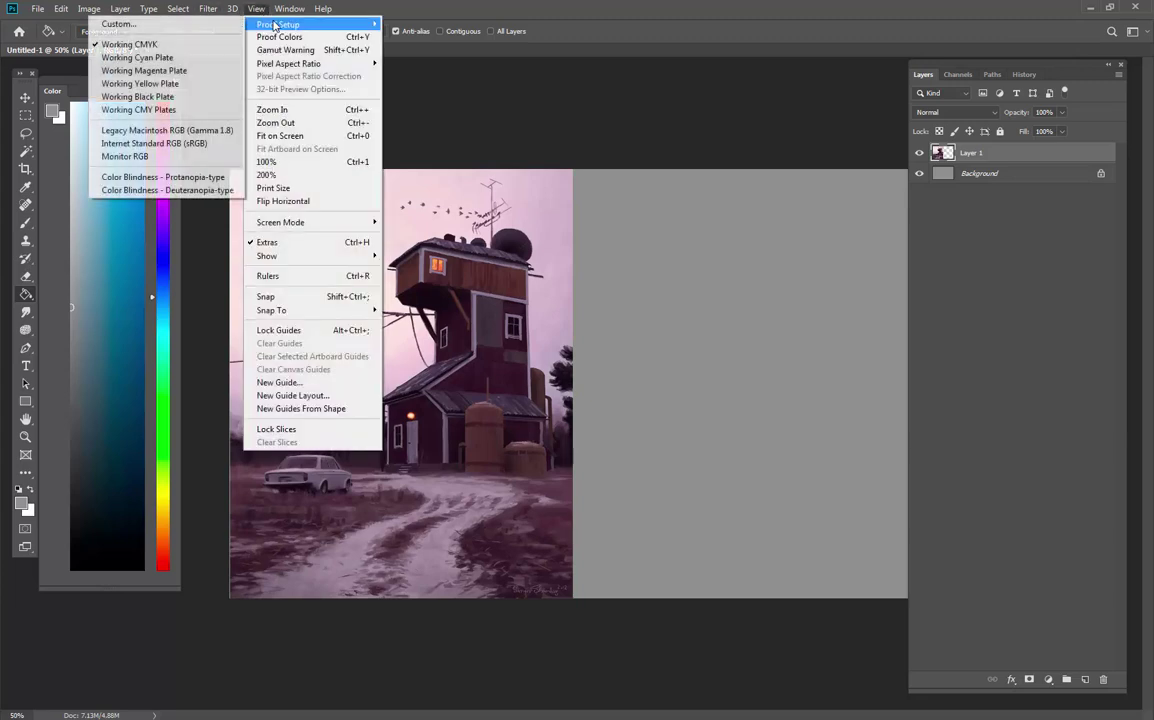
{"action": "left_click", "coordinate": [211, 25]}
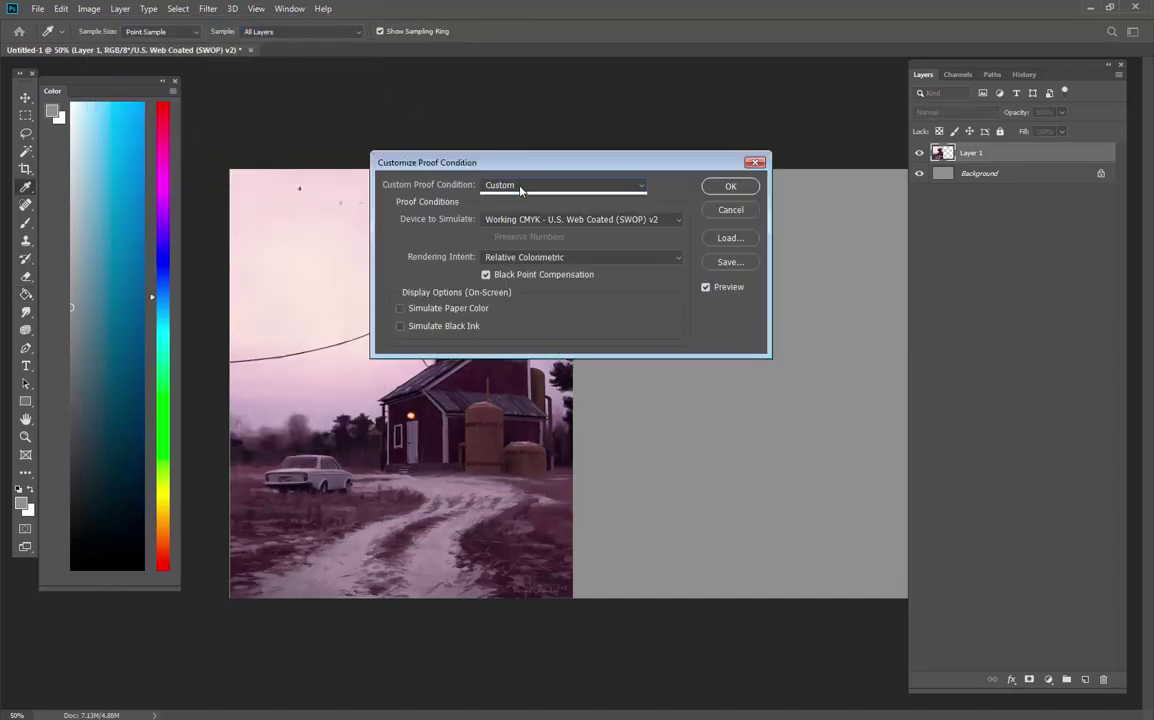
{"action": "left_click", "coordinate": [520, 190]}
{"action": "left_click", "coordinate": [515, 196]}
{"action": "left_click", "coordinate": [530, 219]}
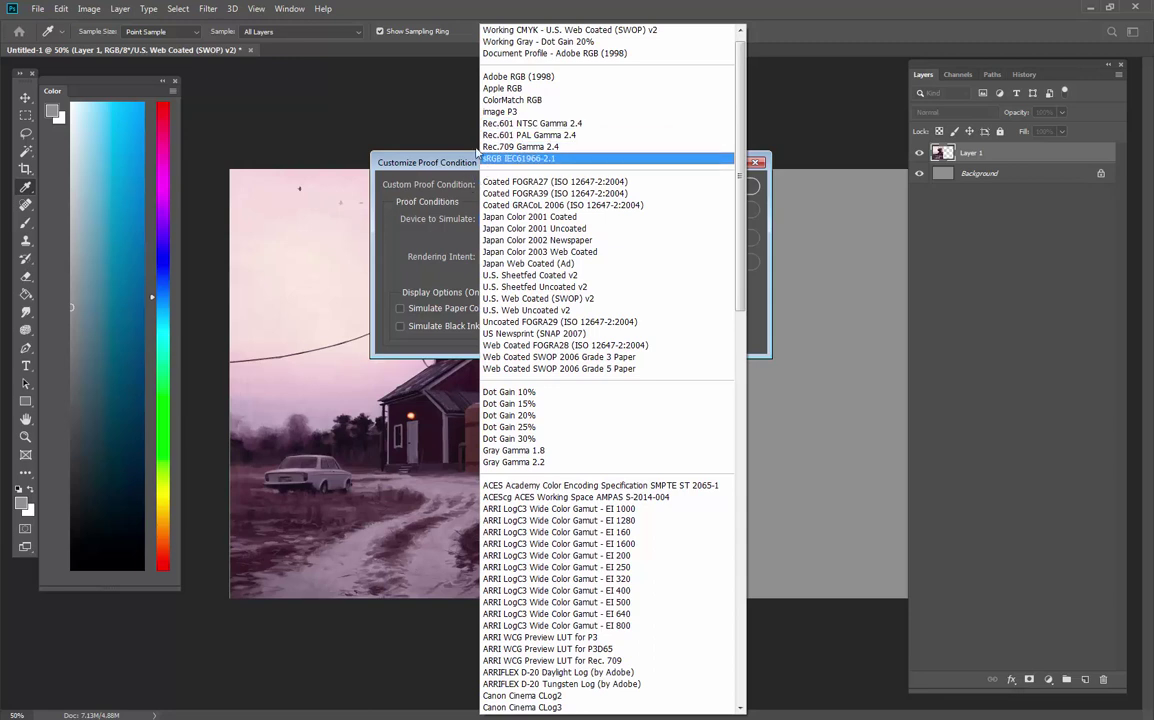
{"action": "left_click", "coordinate": [521, 43]}
{"action": "left_click_drag", "start_coordinate": [548, 162], "coordinate": [833, 129]}
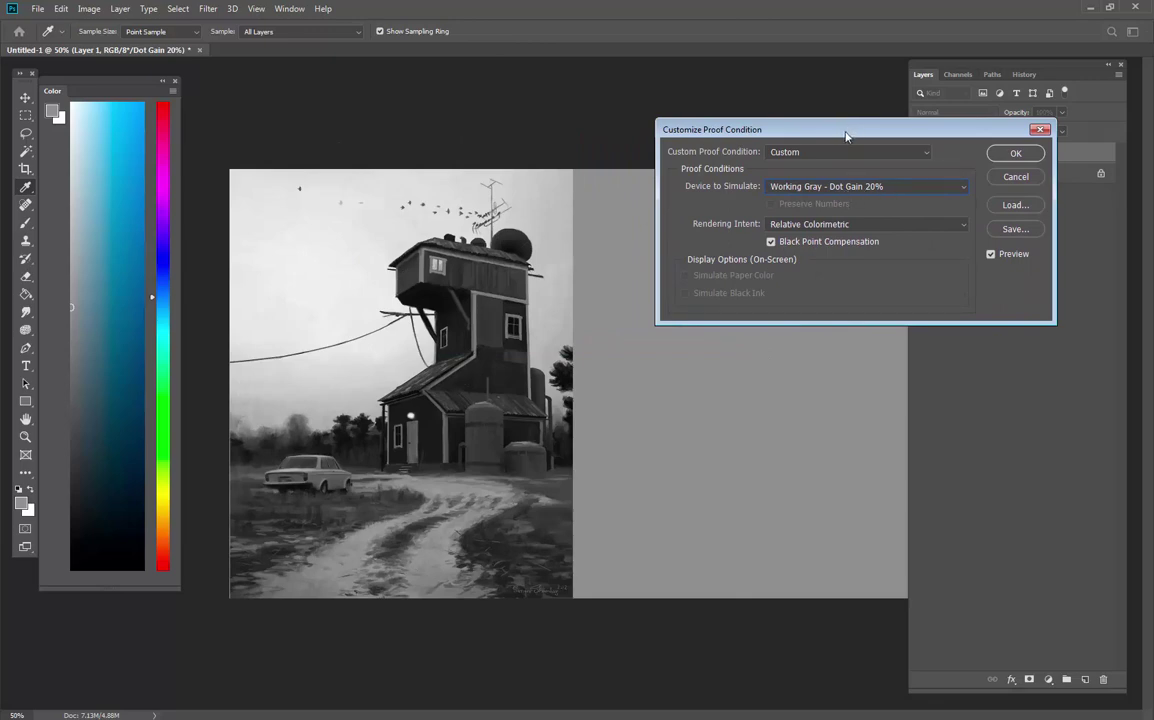
{"action": "left_click_drag", "start_coordinate": [848, 130], "coordinate": [779, 120]}
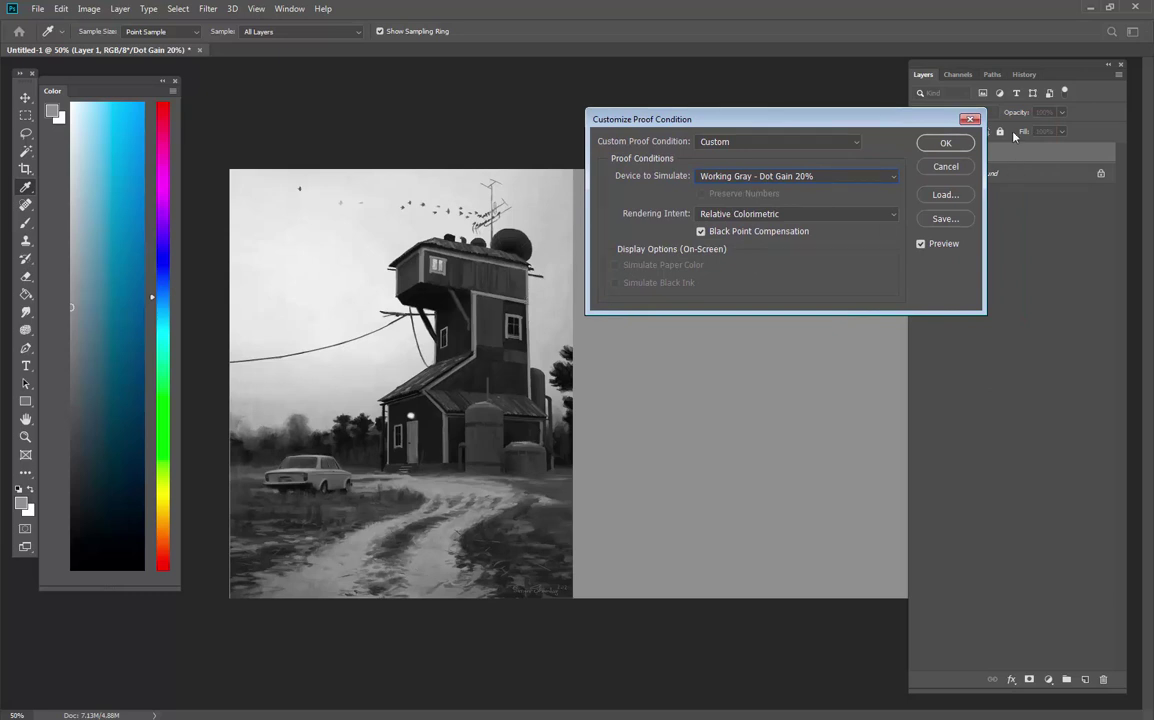
{"action": "left_click", "coordinate": [945, 143]}
{"action": "key", "text": "g"}
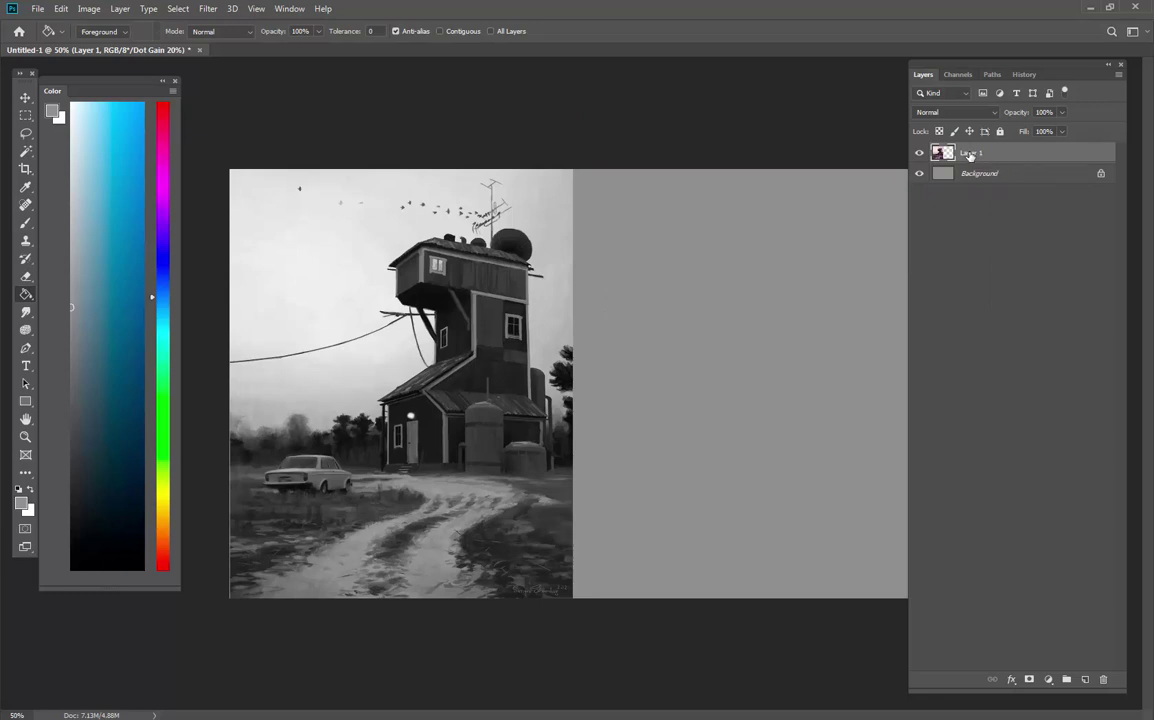
Try placing a duplicate of the painting layer over the gray area beside the original, and delete the duplicate
{"action": "key", "text": "ctrl+j"}
{"action": "key", "text": "ctrl+t"}
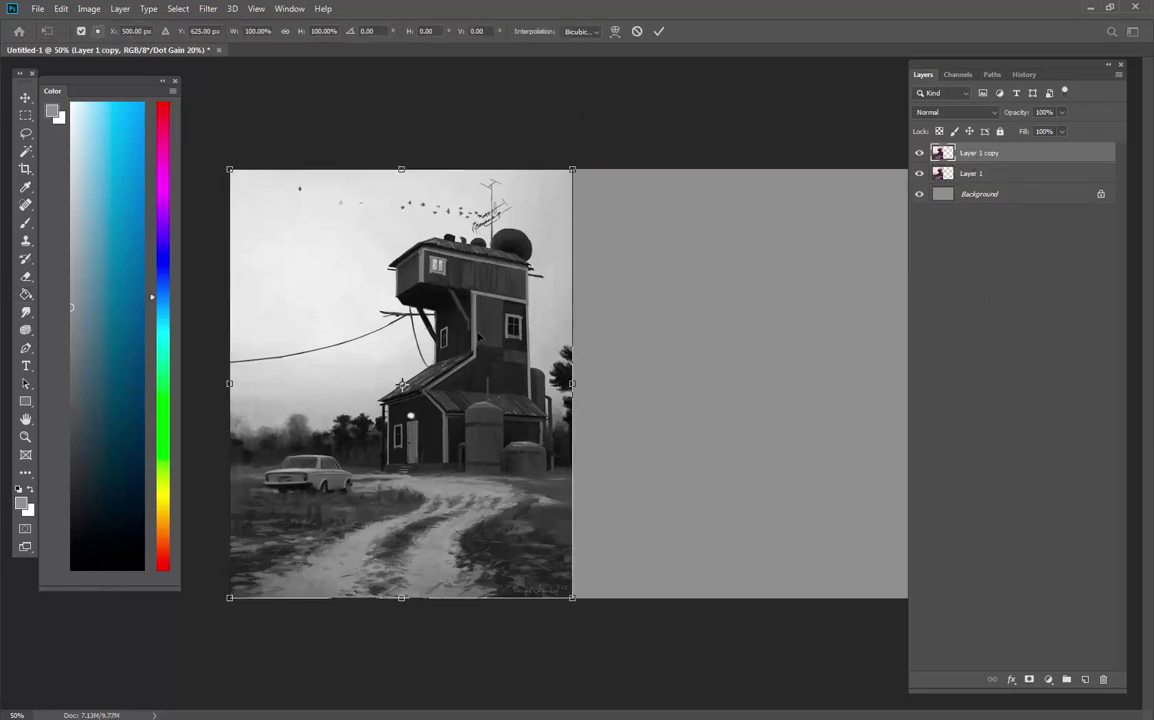
{"action": "left_click_drag", "start_coordinate": [401, 385], "coordinate": [745, 385]}
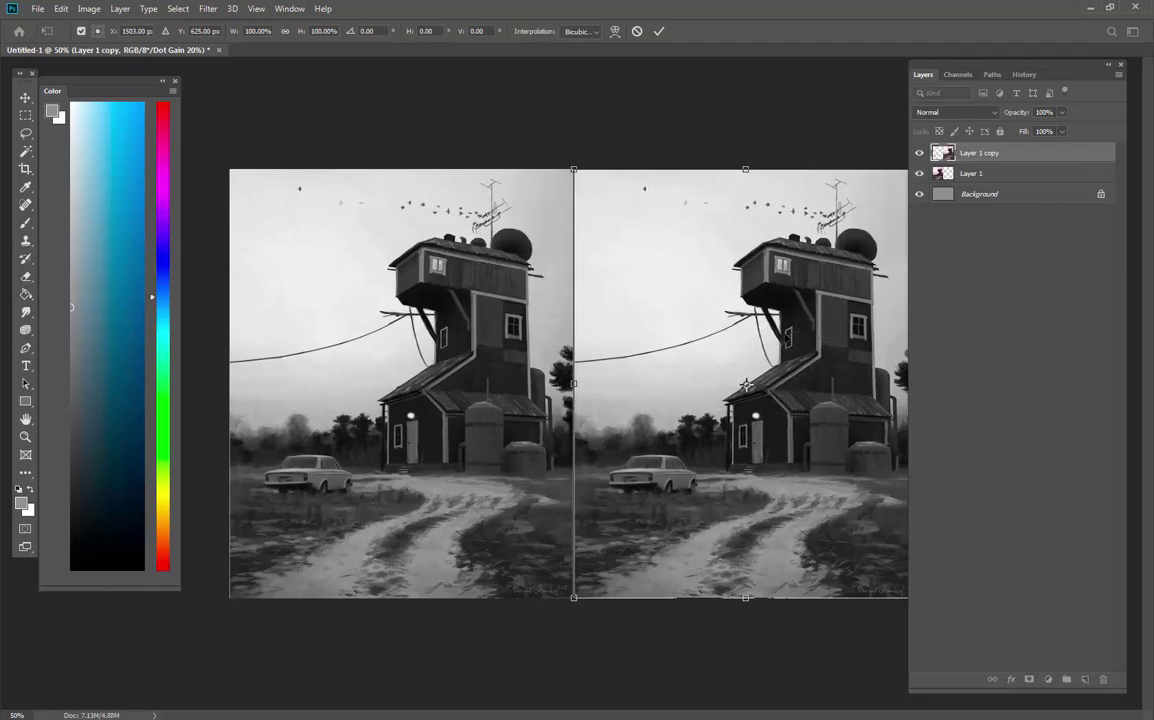
{"action": "key", "text": "Return"}
{"action": "key", "text": "g"}
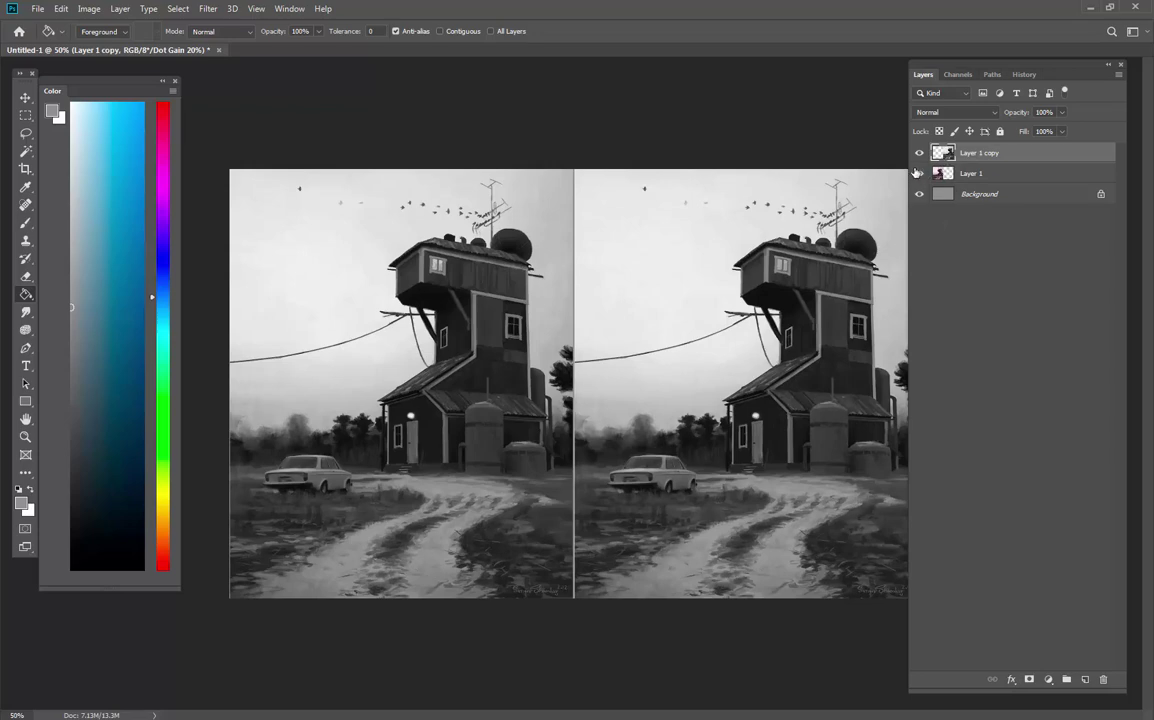
{"action": "left_click", "coordinate": [1103, 680]}
Review the custom proof condition set to Working Gray - Dot Gain 20% and accept it
{"action": "left_click", "coordinate": [257, 9]}
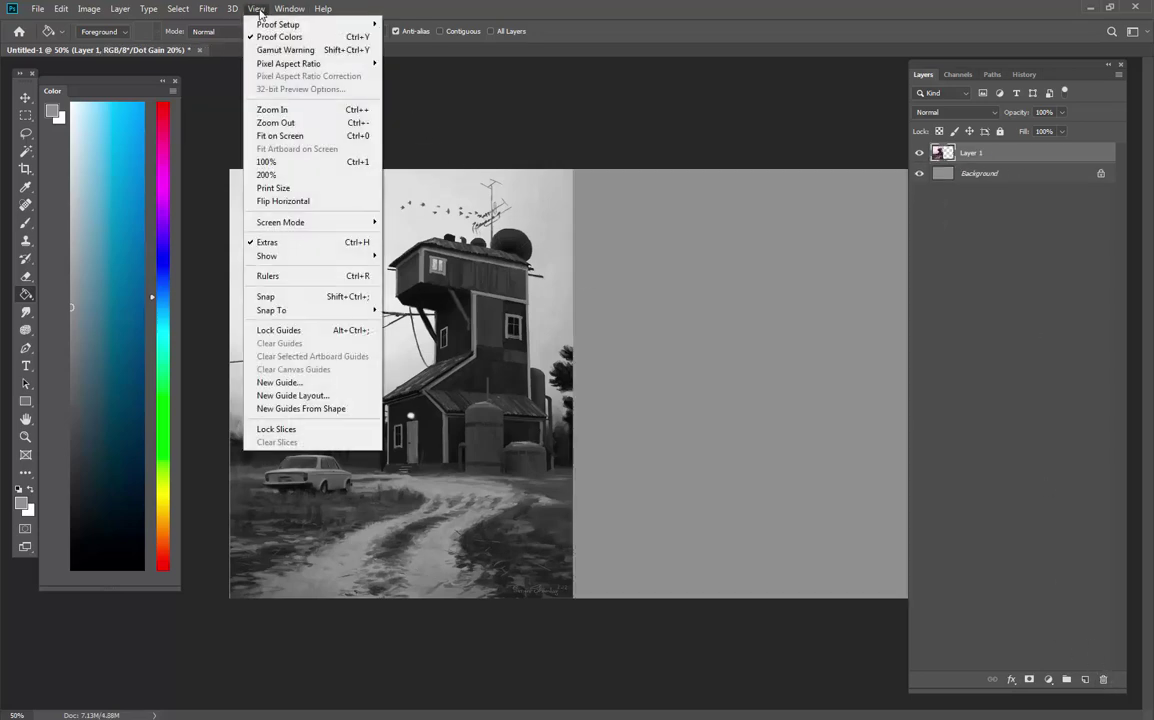
{"action": "mouse_move", "coordinate": [268, 26]}
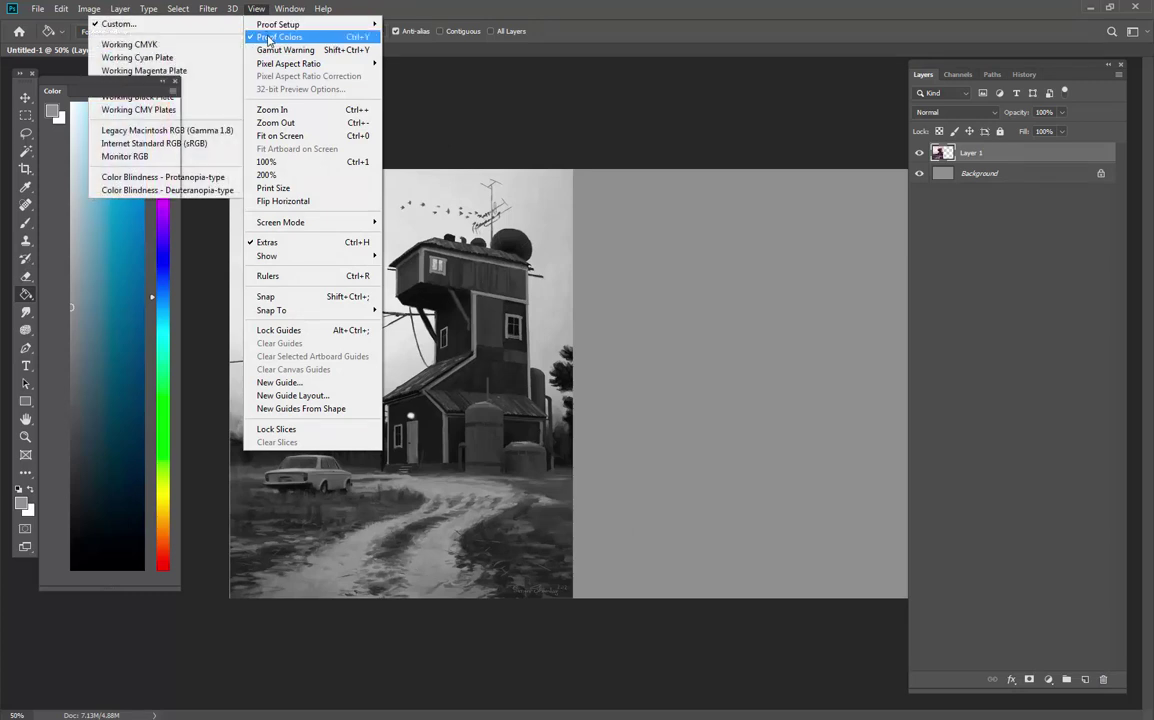
{"action": "left_click", "coordinate": [211, 27]}
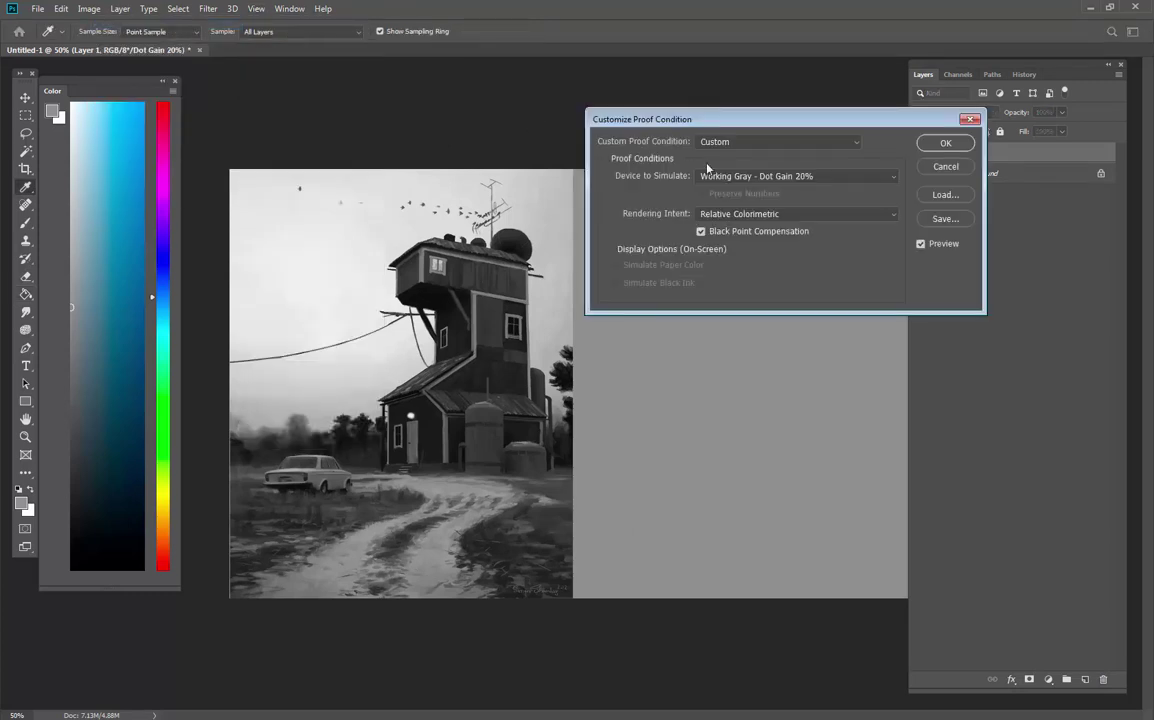
{"action": "left_click", "coordinate": [945, 143]}
{"action": "key", "text": "g"}
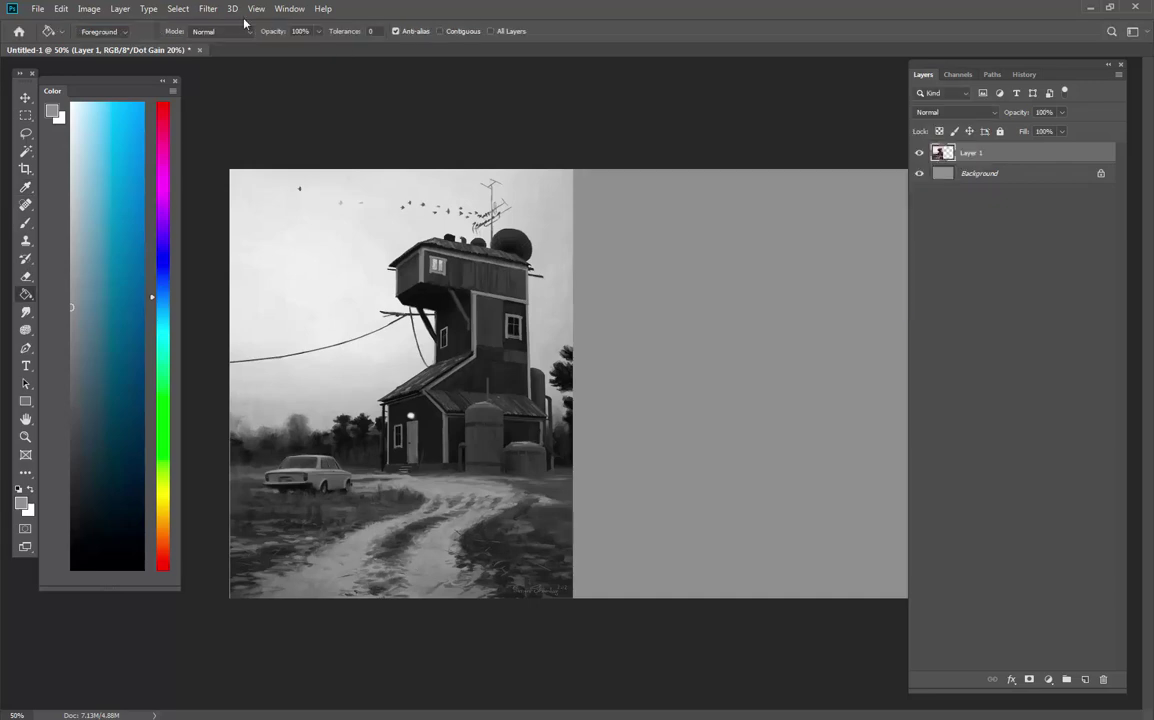
Toggle Proof Colors off and on to compare the painting in color and grayscale, ending with the grayscale proof
{"action": "left_click", "coordinate": [274, 9]}
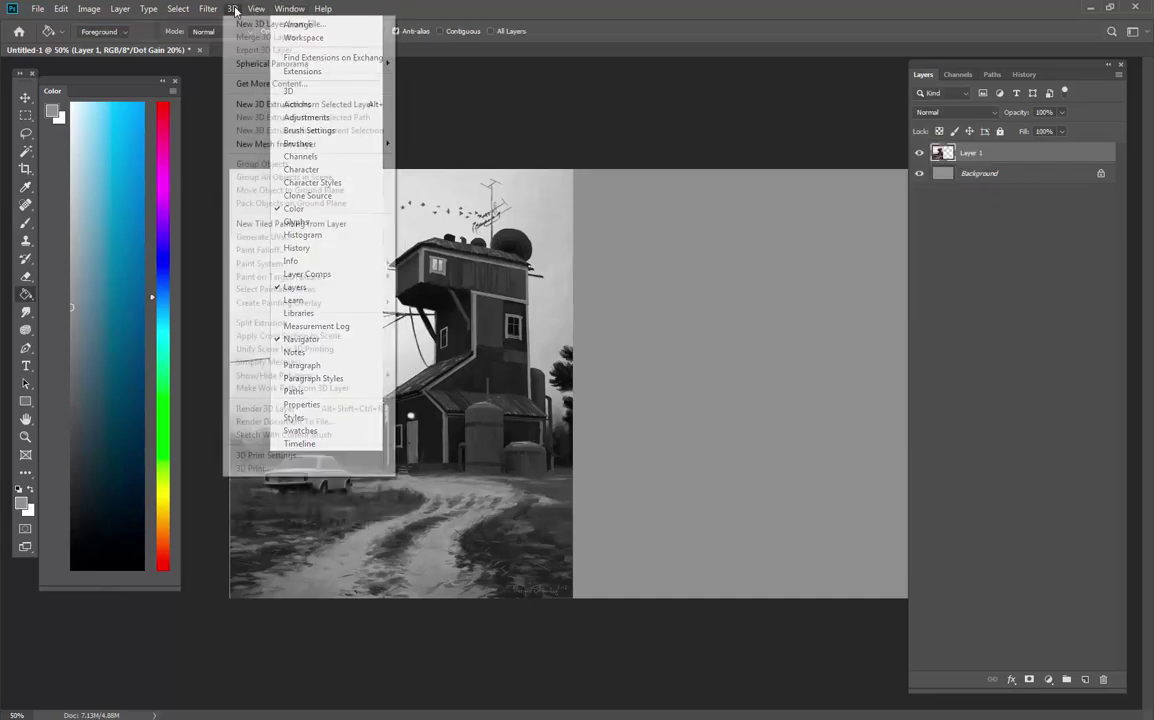
{"action": "mouse_move", "coordinate": [256, 10]}
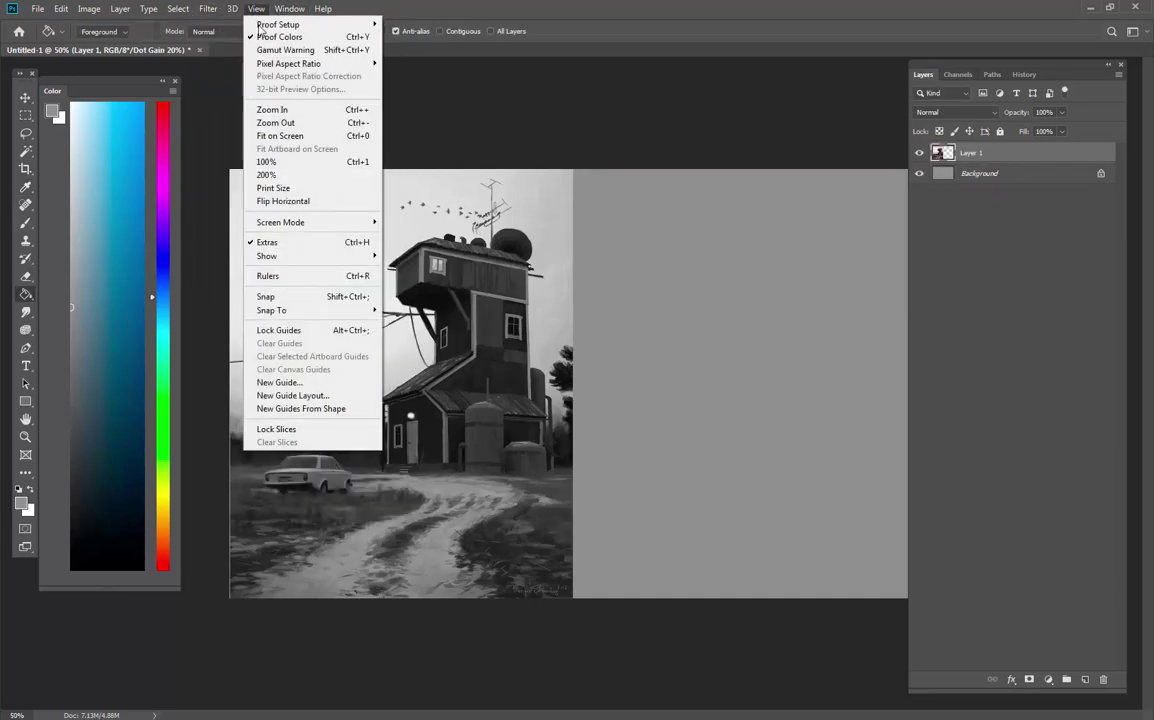
{"action": "left_click", "coordinate": [365, 38]}
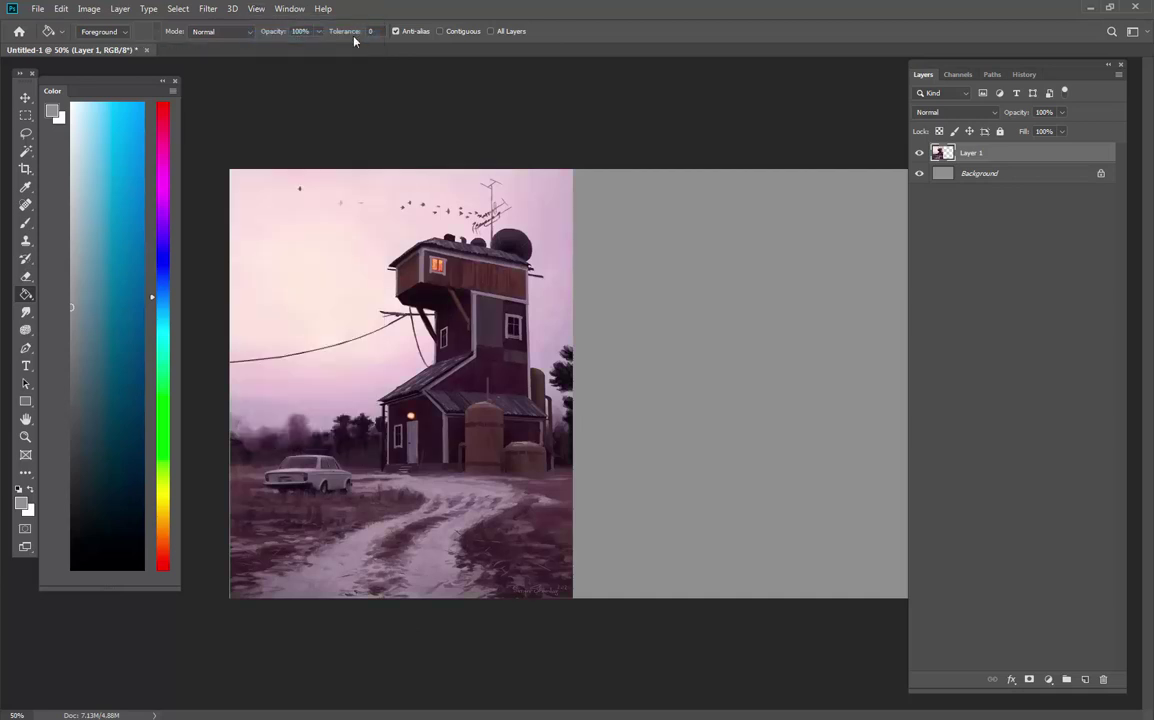
{"action": "left_click", "coordinate": [256, 9]}
{"action": "left_click", "coordinate": [279, 37]}
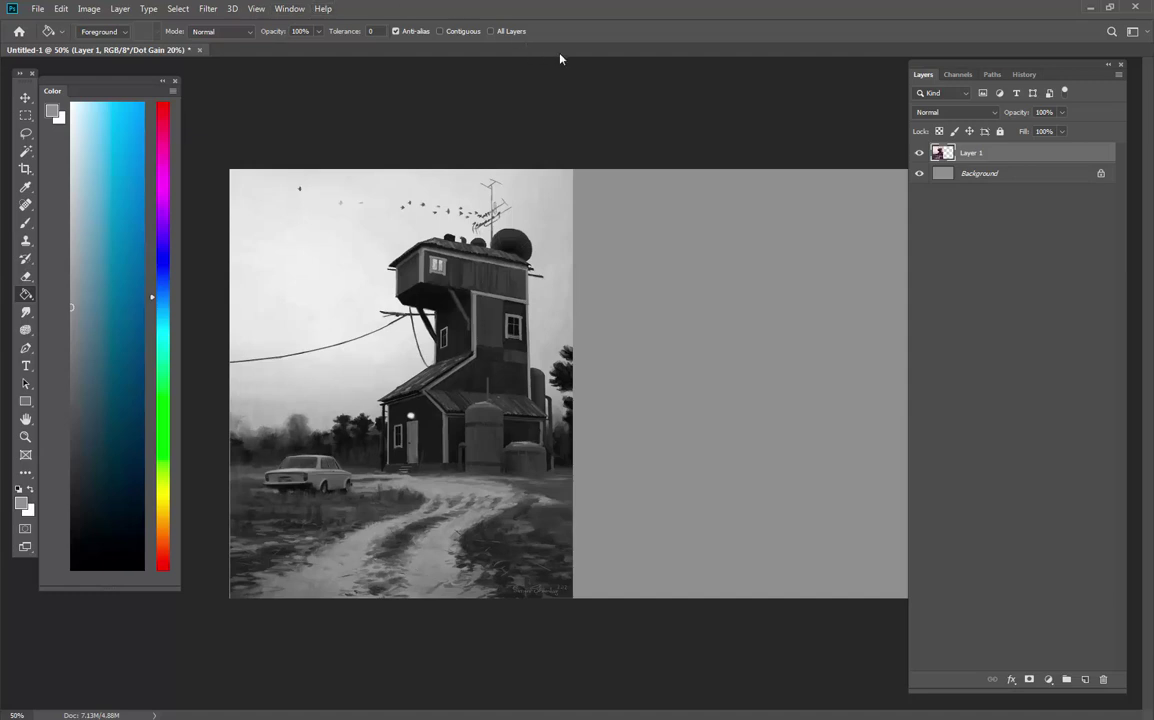
{"action": "key", "text": "ctrl+y"}
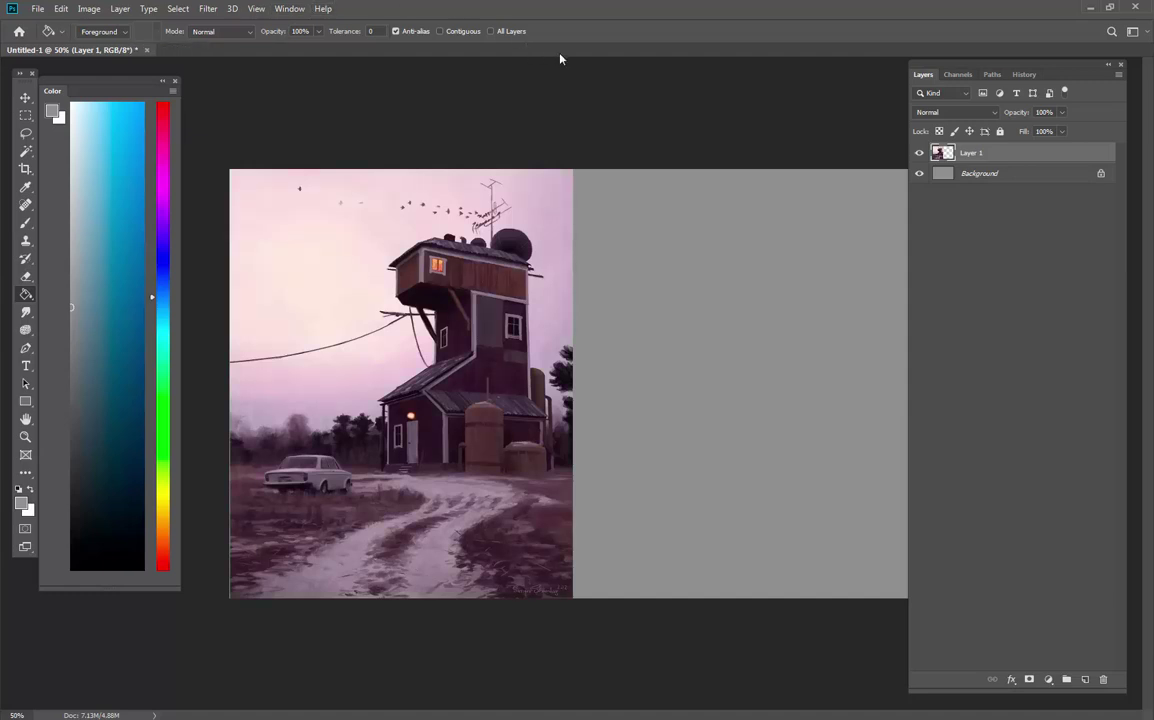
{"action": "key", "text": "ctrl+y"}
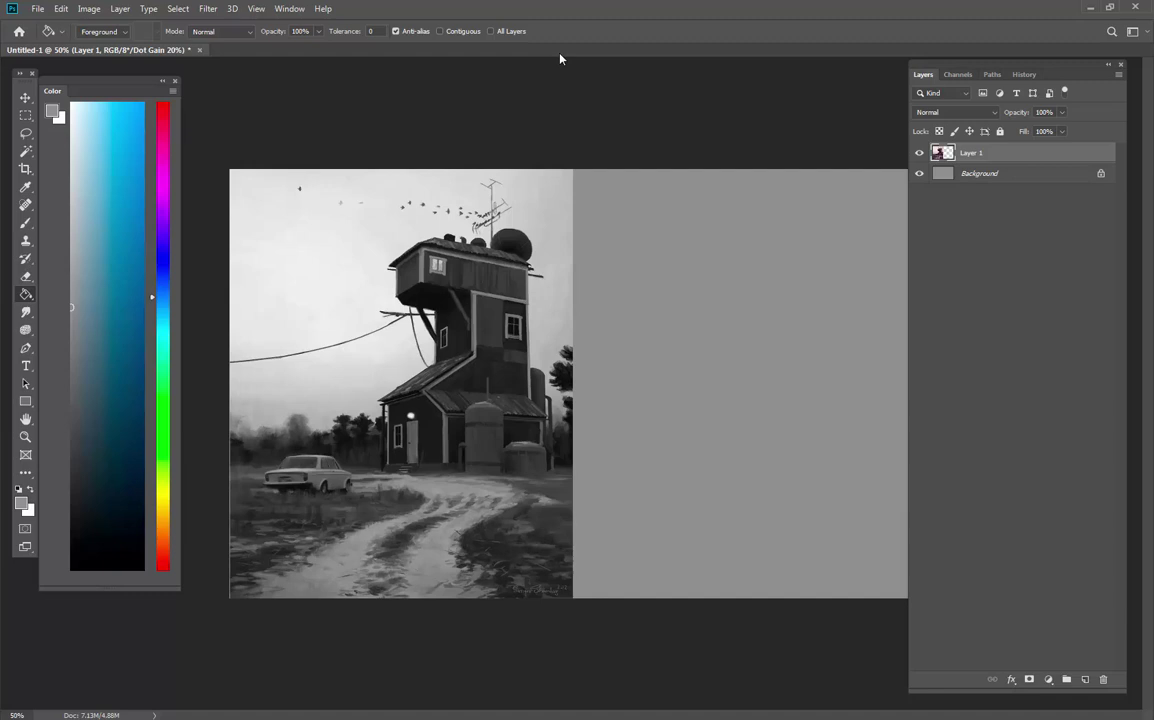
Select the Background layer, set the foreground color to black, and switch to full screen mode with the Brush tool active
{"action": "left_click", "coordinate": [1017, 182]}
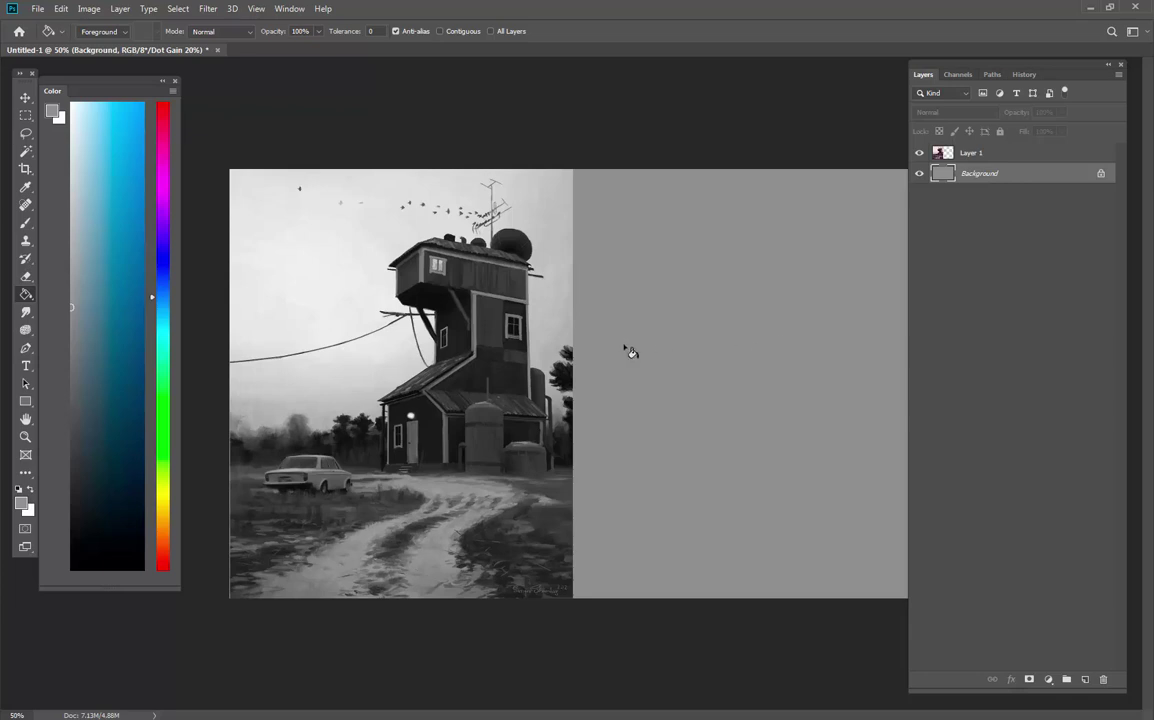
{"action": "left_click", "coordinate": [73, 567]}
{"action": "key", "text": "z"}
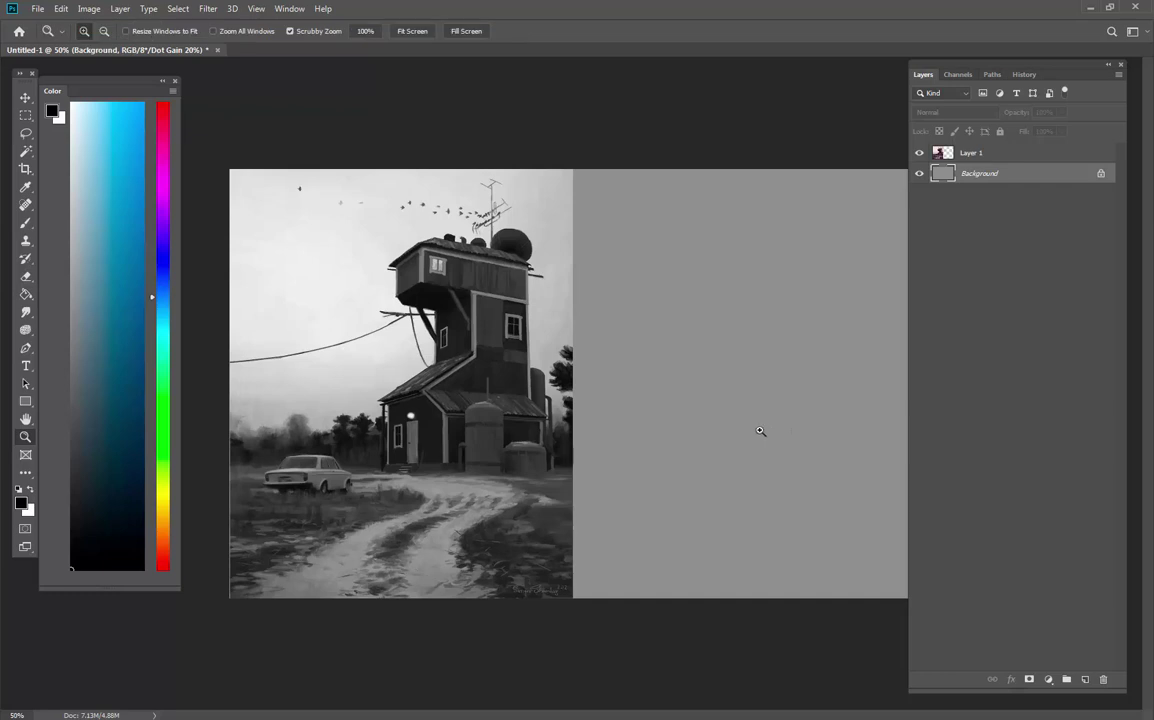
{"action": "left_click_drag", "start_coordinate": [762, 433], "coordinate": [745, 446]}
{"action": "key", "text": "f"}
{"action": "key", "text": "b"}
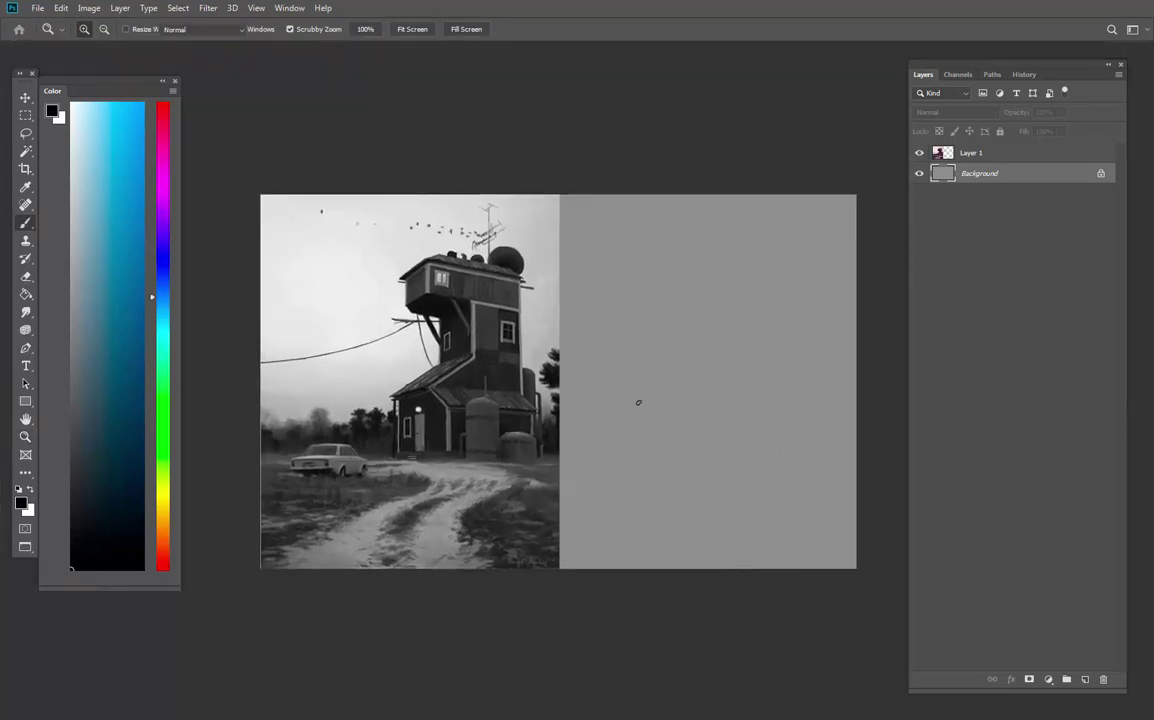
Choose a round 25 px brush preset and try it with a stroke on the gray area, undoing the stroke
{"action": "right_click", "coordinate": [716, 388]}
{"action": "scroll", "coordinate": [800, 450], "scroll_direction": "down", "scroll_amount": 10}
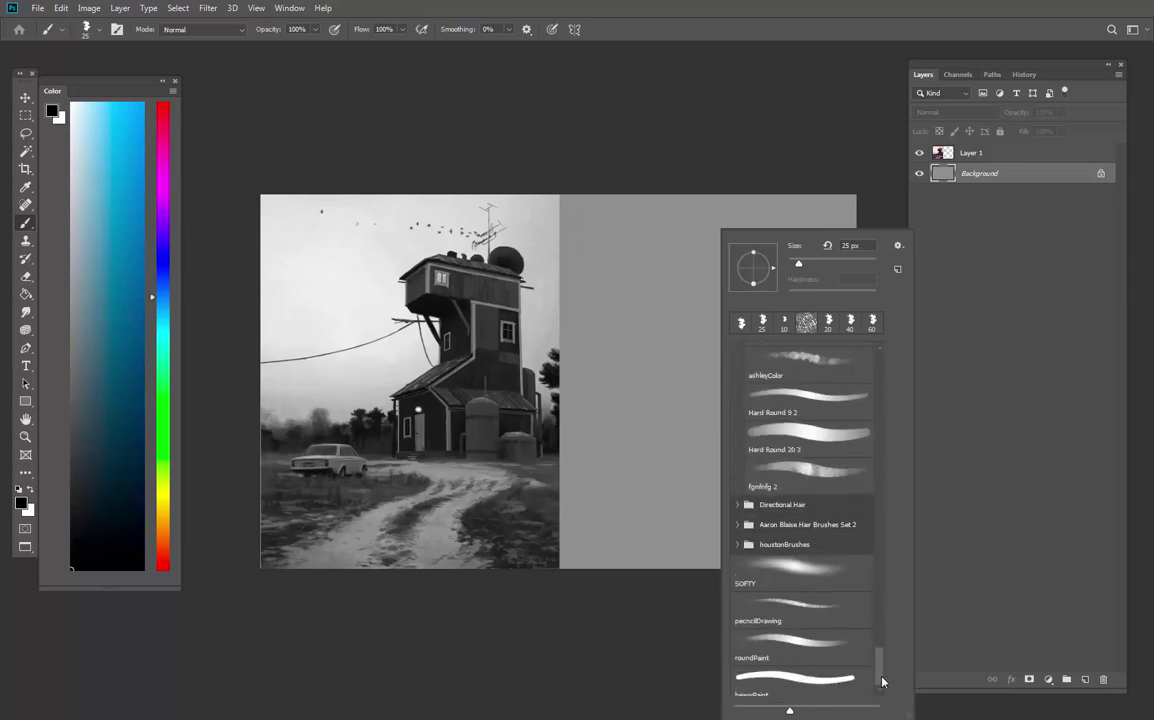
{"action": "left_click", "coordinate": [832, 595]}
{"action": "key", "text": "Return"}
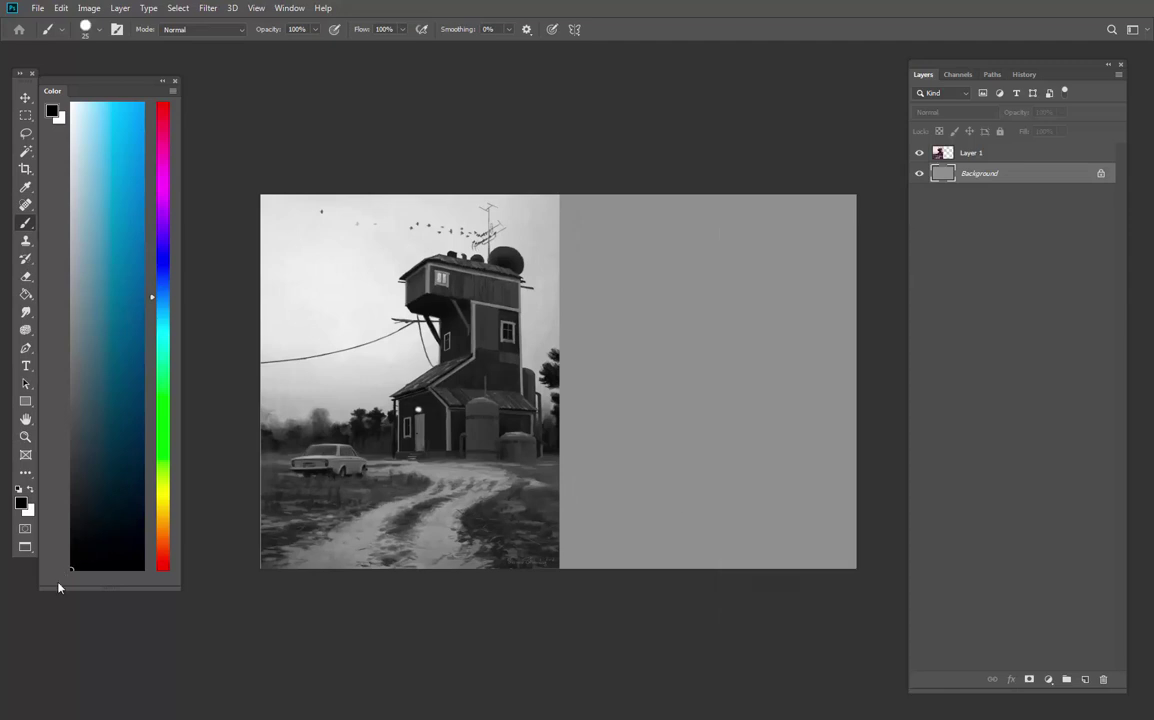
{"action": "left_click_drag", "start_coordinate": [683, 351], "coordinate": [778, 480]}
{"action": "key", "text": "ctrl+z"}
Add a new layer above the Background and set the brush flow to 26%
{"action": "key", "text": "ctrl+shift+alt+n"}
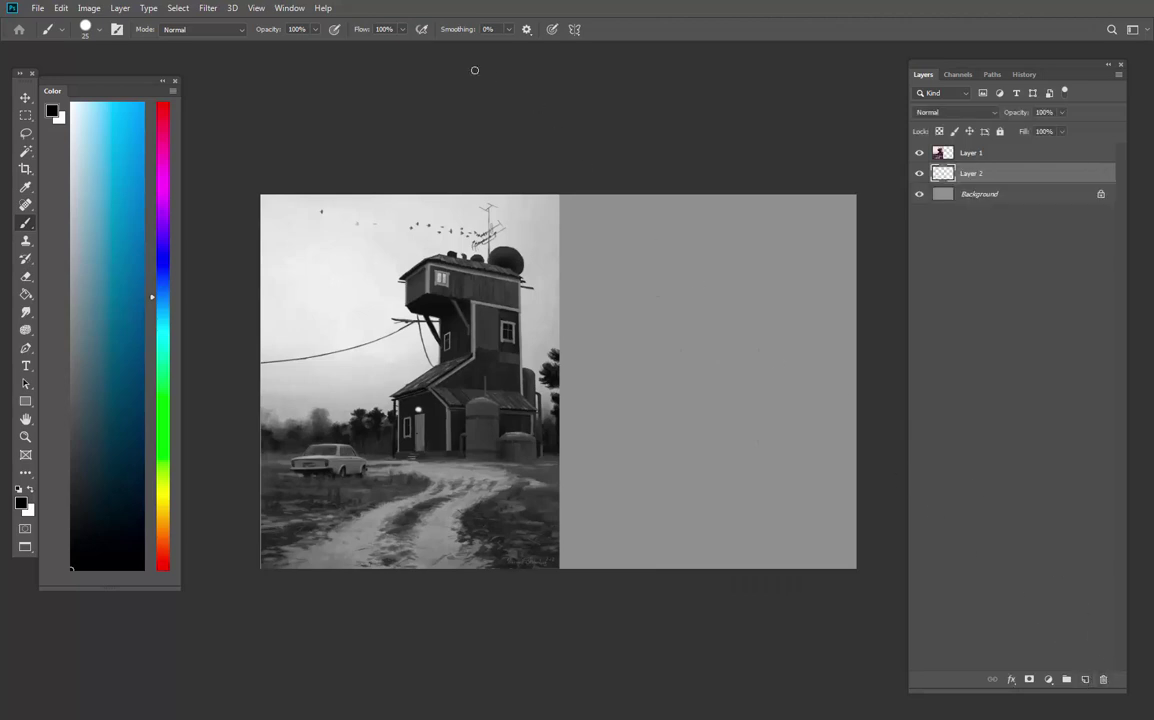
{"action": "left_click", "coordinate": [402, 30]}
{"action": "left_click", "coordinate": [356, 46]}
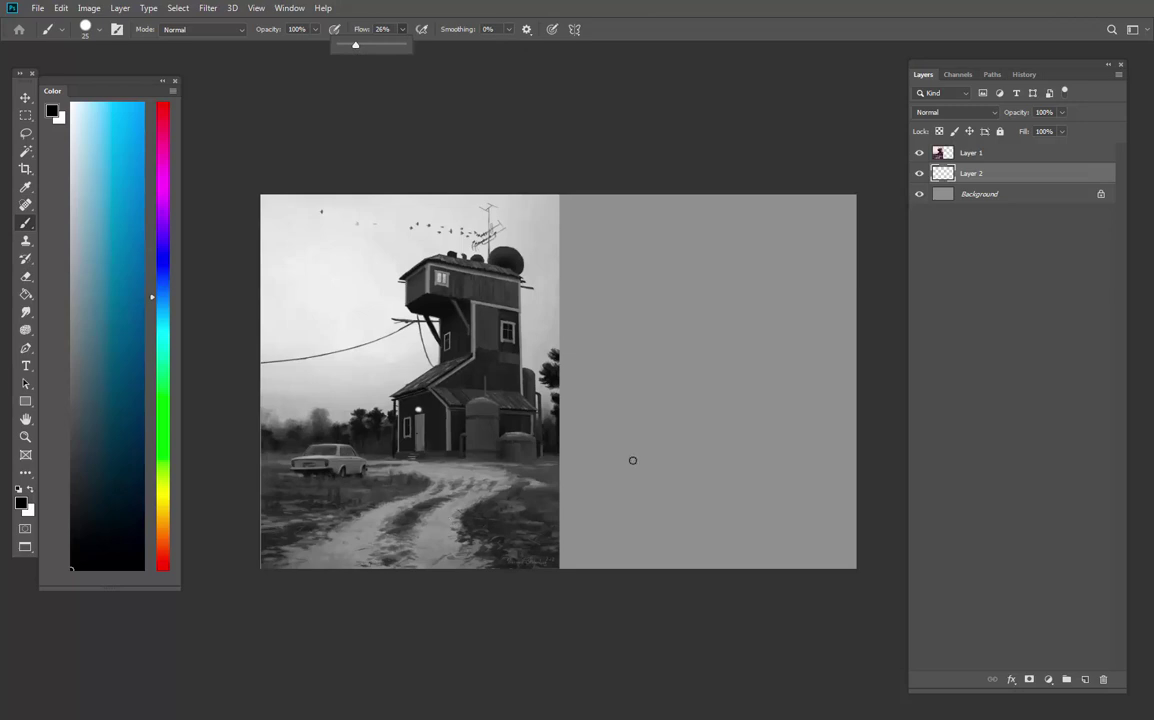
Sketch the ground line, the distant treeline, and the rough tower outline with its round dish on the gray area
{"action": "left_click", "coordinate": [567, 443]}
{"action": "left_click_drag", "start_coordinate": [585, 445], "coordinate": [879, 447]}
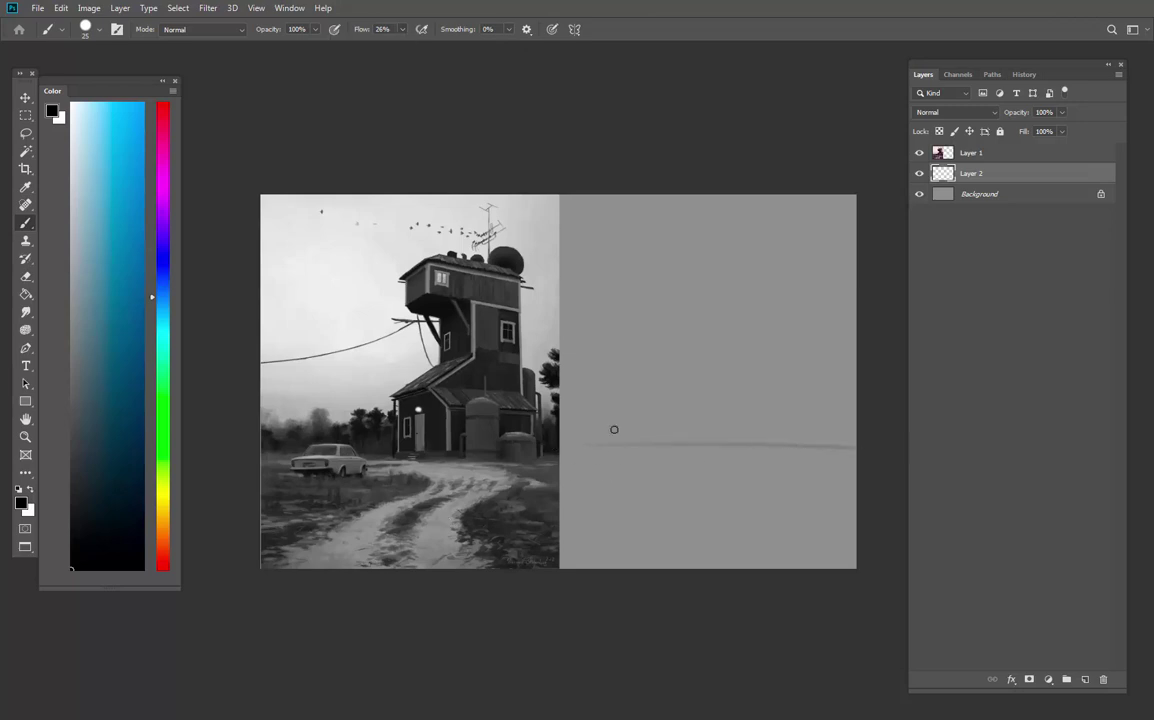
{"action": "left_click_drag", "start_coordinate": [574, 404], "coordinate": [701, 415]}
{"action": "mouse_move", "coordinate": [684, 394]}
{"action": "left_mouse_down"}
{"action": "mouse_move", "coordinate": [726, 355]}
{"action": "mouse_move", "coordinate": [703, 276]}
{"action": "mouse_move", "coordinate": [791, 264]}
{"action": "mouse_move", "coordinate": [814, 277]}
{"action": "mouse_move", "coordinate": [766, 273]}
{"action": "mouse_move", "coordinate": [810, 272]}
{"action": "mouse_move", "coordinate": [824, 404]}
{"action": "left_mouse_up"}
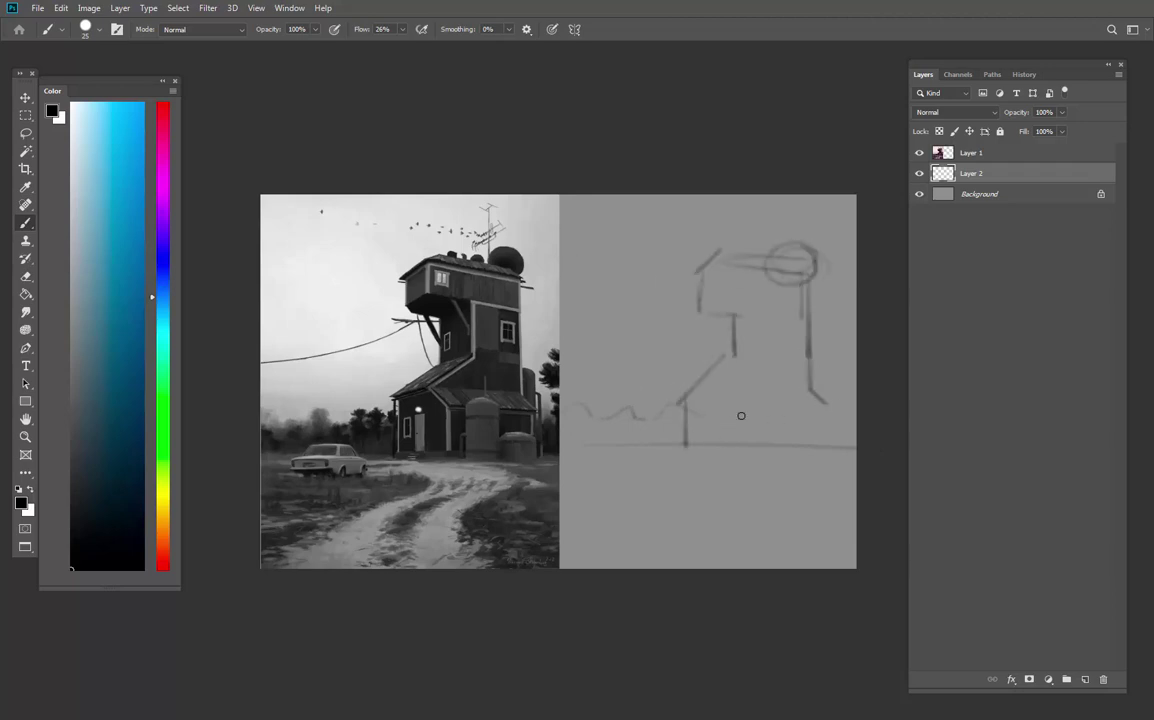
Sketch the lower building's walls and sloped roofs, the tower's inner edge, and the underside of the overhanging room
{"action": "left_click_drag", "start_coordinate": [734, 409], "coordinate": [814, 413]}
{"action": "mouse_move", "coordinate": [820, 402]}
{"action": "left_mouse_down"}
{"action": "mouse_move", "coordinate": [741, 416]}
{"action": "mouse_move", "coordinate": [820, 456]}
{"action": "left_mouse_up"}
{"action": "left_click_drag", "start_coordinate": [698, 454], "coordinate": [821, 457]}
{"action": "mouse_move", "coordinate": [729, 387]}
{"action": "left_mouse_down"}
{"action": "mouse_move", "coordinate": [834, 391]}
{"action": "mouse_move", "coordinate": [754, 417]}
{"action": "left_mouse_up"}
{"action": "left_click_drag", "start_coordinate": [723, 356], "coordinate": [758, 351]}
{"action": "mouse_move", "coordinate": [756, 360]}
{"action": "left_mouse_down"}
{"action": "mouse_move", "coordinate": [686, 394]}
{"action": "mouse_move", "coordinate": [765, 306]}
{"action": "left_mouse_up"}
{"action": "mouse_move", "coordinate": [802, 311]}
{"action": "left_mouse_down"}
{"action": "mouse_move", "coordinate": [715, 296]}
{"action": "mouse_move", "coordinate": [721, 257]}
{"action": "mouse_move", "coordinate": [697, 311]}
{"action": "left_mouse_up"}
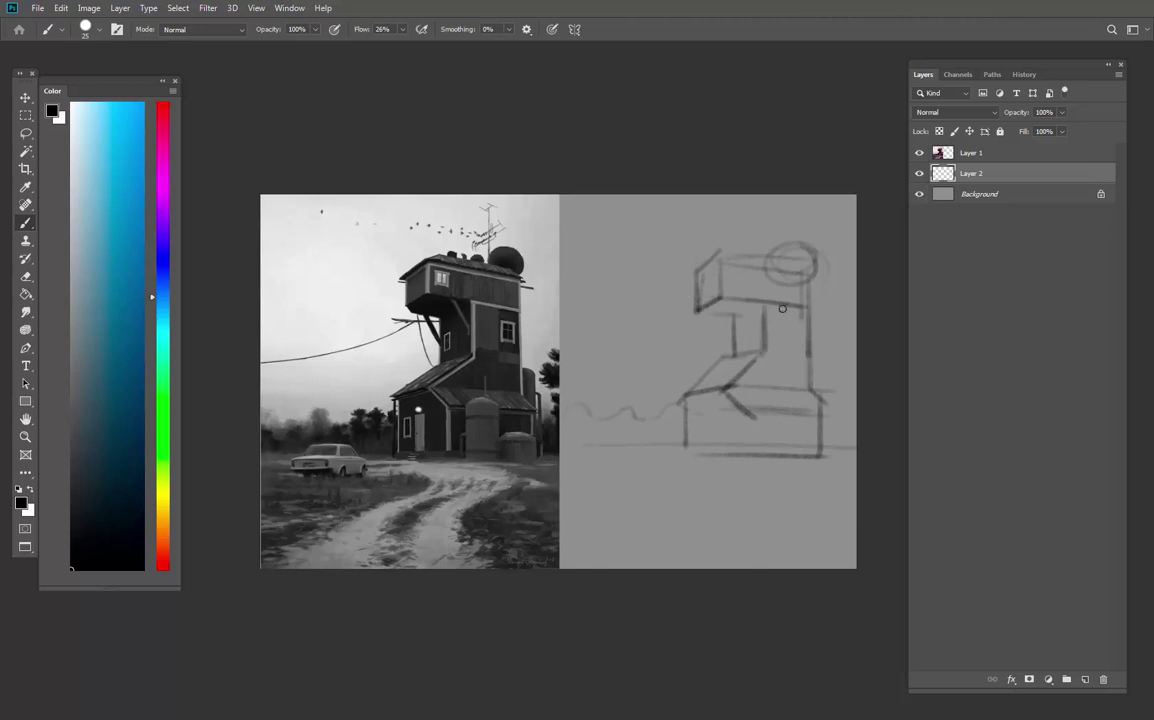
Darken the upper roofline, refine the round dish and rooftop shapes, and add the tank beside the tower
{"action": "left_click_drag", "start_coordinate": [720, 259], "coordinate": [810, 274]}
{"action": "mouse_move", "coordinate": [711, 263]}
{"action": "left_mouse_down"}
{"action": "mouse_move", "coordinate": [733, 252]}
{"action": "mouse_move", "coordinate": [802, 262]}
{"action": "left_mouse_up"}
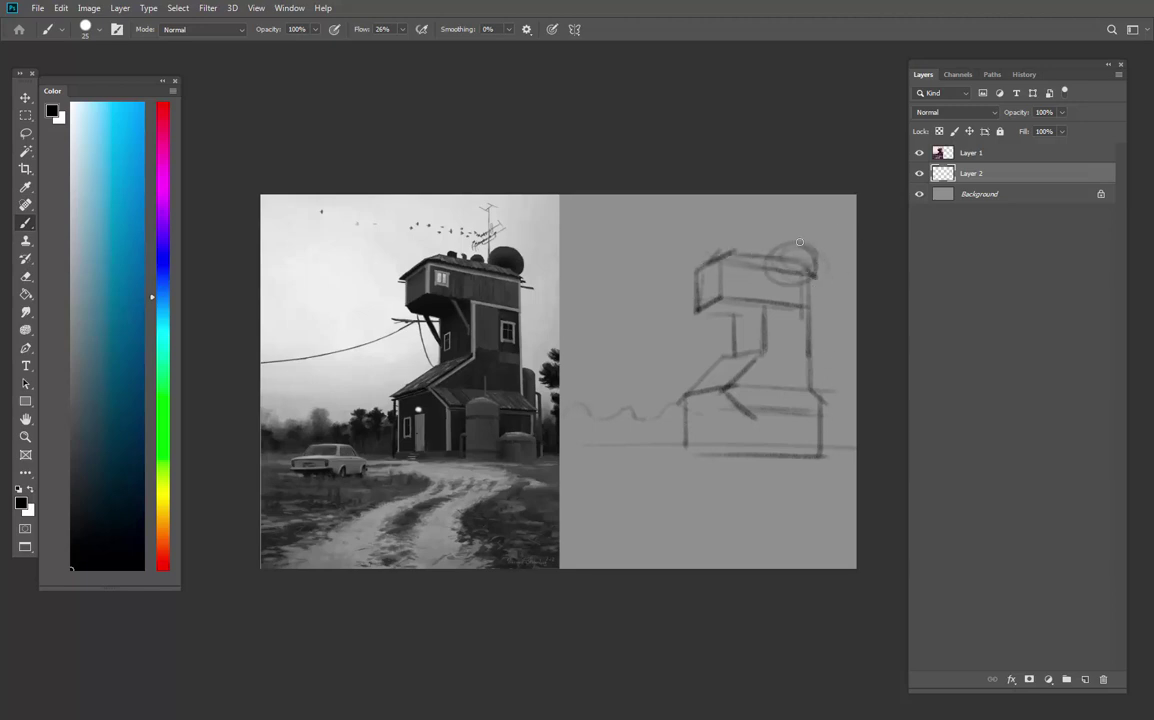
{"action": "mouse_move", "coordinate": [800, 242]}
{"action": "left_mouse_down"}
{"action": "mouse_move", "coordinate": [792, 273]}
{"action": "mouse_move", "coordinate": [801, 237]}
{"action": "mouse_move", "coordinate": [781, 269]}
{"action": "mouse_move", "coordinate": [809, 260]}
{"action": "mouse_move", "coordinate": [766, 256]}
{"action": "left_mouse_up"}
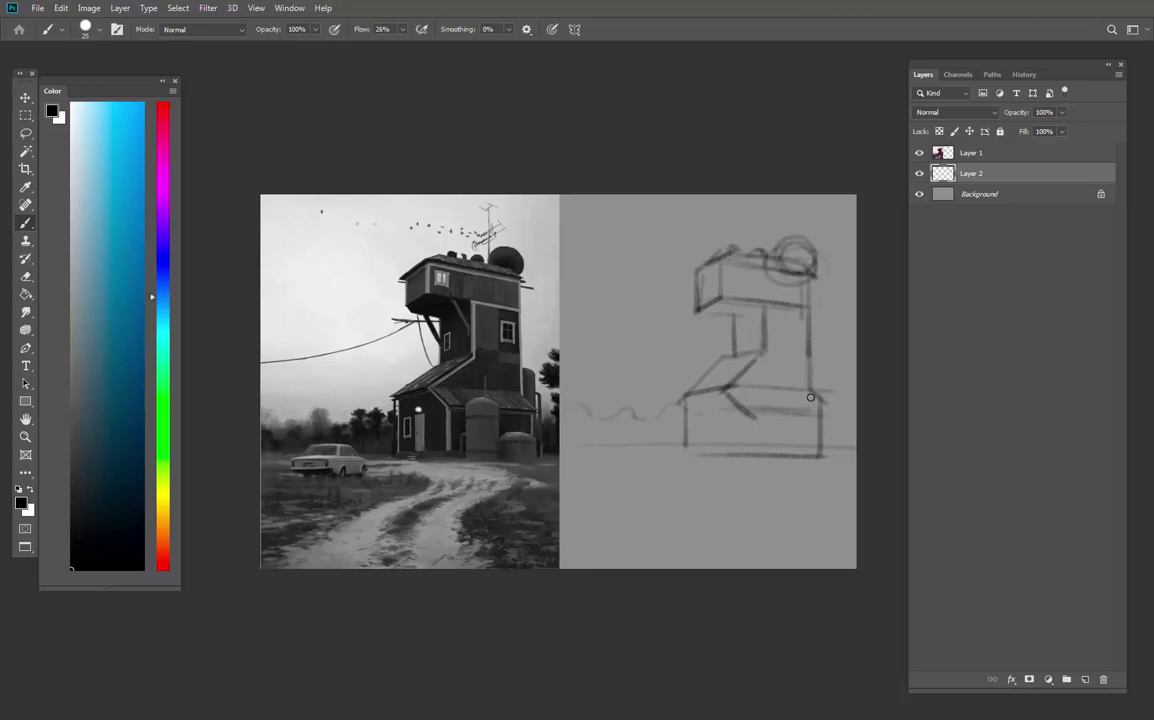
{"action": "mouse_move", "coordinate": [815, 342]}
{"action": "left_mouse_down"}
{"action": "mouse_move", "coordinate": [830, 453]}
{"action": "mouse_move", "coordinate": [809, 422]}
{"action": "mouse_move", "coordinate": [826, 438]}
{"action": "mouse_move", "coordinate": [786, 446]}
{"action": "mouse_move", "coordinate": [824, 429]}
{"action": "mouse_move", "coordinate": [824, 462]}
{"action": "mouse_move", "coordinate": [828, 442]}
{"action": "mouse_move", "coordinate": [791, 425]}
{"action": "mouse_move", "coordinate": [821, 423]}
{"action": "left_mouse_up"}
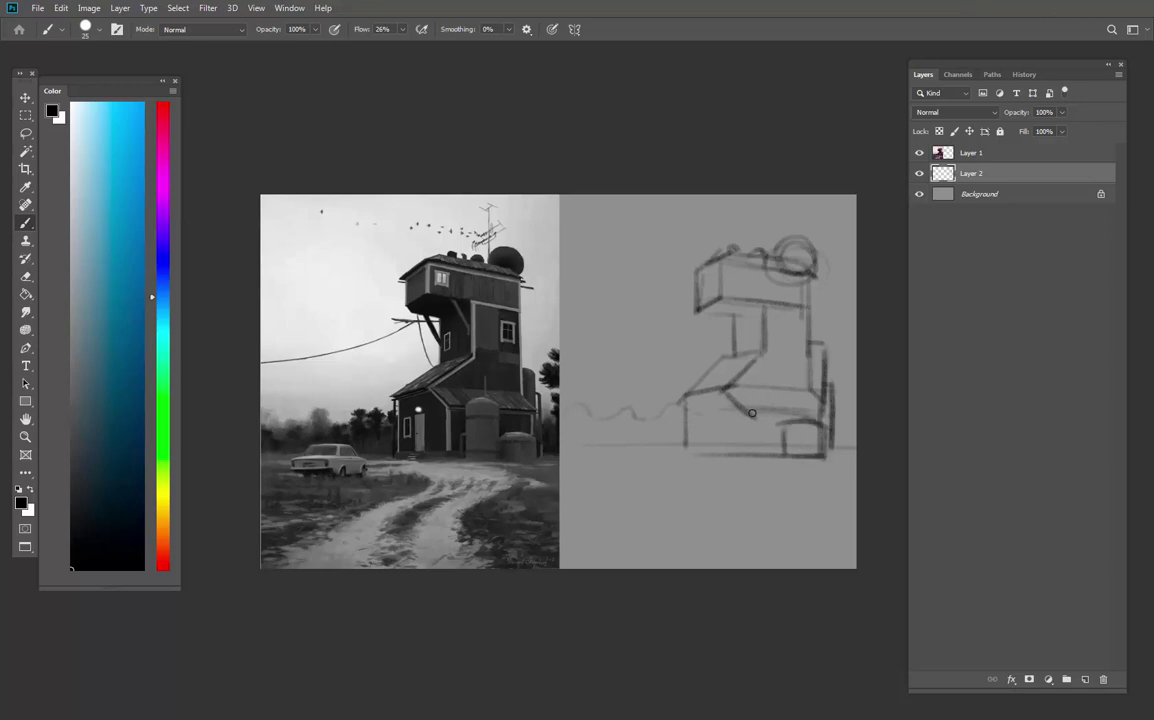
Sketch the domed silo in front of the lower building
{"action": "mouse_move", "coordinate": [740, 400]}
{"action": "left_mouse_down"}
{"action": "mouse_move", "coordinate": [740, 455]}
{"action": "mouse_move", "coordinate": [753, 400]}
{"action": "left_mouse_up"}
{"action": "mouse_move", "coordinate": [755, 398]}
{"action": "left_mouse_down"}
{"action": "mouse_move", "coordinate": [775, 466]}
{"action": "mouse_move", "coordinate": [788, 456]}
{"action": "left_mouse_up"}
{"action": "left_click_drag", "start_coordinate": [755, 400], "coordinate": [787, 406]}
{"action": "left_click_drag", "start_coordinate": [773, 372], "coordinate": [773, 400]}
Sketch the parked car in front of the treeline
{"action": "mouse_move", "coordinate": [598, 456]}
{"action": "left_mouse_down"}
{"action": "mouse_move", "coordinate": [613, 440]}
{"action": "mouse_move", "coordinate": [662, 443]}
{"action": "left_mouse_up"}
{"action": "mouse_move", "coordinate": [643, 444]}
{"action": "left_mouse_down"}
{"action": "mouse_move", "coordinate": [675, 468]}
{"action": "mouse_move", "coordinate": [612, 474]}
{"action": "left_mouse_up"}
{"action": "mouse_move", "coordinate": [640, 459]}
{"action": "left_mouse_down"}
{"action": "mouse_move", "coordinate": [598, 456]}
{"action": "mouse_move", "coordinate": [592, 470]}
{"action": "left_mouse_up"}
{"action": "mouse_move", "coordinate": [600, 475]}
{"action": "left_mouse_down"}
{"action": "mouse_move", "coordinate": [664, 477]}
{"action": "mouse_move", "coordinate": [664, 449]}
{"action": "left_mouse_up"}
Sketch the winding dirt road with its tire tracks and extend the ground line beside the car
{"action": "left_click_drag", "start_coordinate": [652, 466], "coordinate": [565, 563]}
{"action": "mouse_move", "coordinate": [731, 510]}
{"action": "left_mouse_down"}
{"action": "mouse_move", "coordinate": [678, 565]}
{"action": "mouse_move", "coordinate": [712, 566]}
{"action": "left_mouse_up"}
{"action": "mouse_move", "coordinate": [716, 460]}
{"action": "left_mouse_down"}
{"action": "mouse_move", "coordinate": [790, 503]}
{"action": "mouse_move", "coordinate": [798, 568]}
{"action": "left_mouse_up"}
{"action": "left_click_drag", "start_coordinate": [802, 467], "coordinate": [788, 566]}
{"action": "left_click_drag", "start_coordinate": [628, 456], "coordinate": [568, 458]}
Add the bushes behind the car, the power line running to the tower, and the rooftop antenna
{"action": "mouse_move", "coordinate": [674, 406]}
{"action": "left_mouse_down"}
{"action": "mouse_move", "coordinate": [650, 427]}
{"action": "mouse_move", "coordinate": [616, 417]}
{"action": "left_mouse_up"}
{"action": "left_click_drag", "start_coordinate": [729, 319], "coordinate": [678, 323]}
{"action": "left_click_drag", "start_coordinate": [565, 362], "coordinate": [714, 320]}
{"action": "mouse_move", "coordinate": [774, 256]}
{"action": "left_mouse_down"}
{"action": "mouse_move", "coordinate": [775, 208]}
{"action": "mouse_move", "coordinate": [781, 216]}
{"action": "left_mouse_up"}
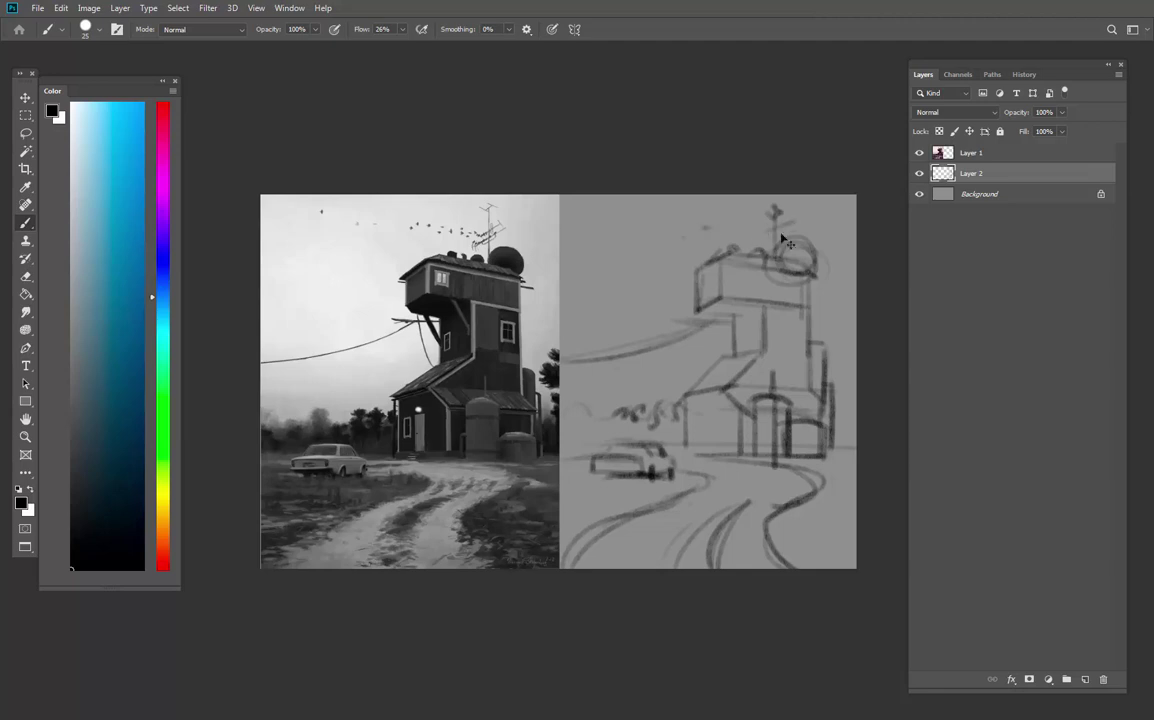
Mark the flock of birds in the sky with small brush dabs
{"action": "left_click", "coordinate": [706, 229]}
{"action": "left_click", "coordinate": [610, 216]}
{"action": "left_click", "coordinate": [655, 229]}
{"action": "left_click", "coordinate": [680, 237]}
{"action": "left_click", "coordinate": [706, 238]}
Erase the top of the side tank and redraw it lower, adding the tree at the edge and a grass contour
{"action": "key", "text": "e"}
{"action": "left_click_drag", "start_coordinate": [810, 342], "coordinate": [826, 350]}
{"action": "key", "text": "b"}
{"action": "left_click_drag", "start_coordinate": [810, 365], "coordinate": [845, 362]}
{"action": "left_click_drag", "start_coordinate": [850, 385], "coordinate": [835, 446]}
{"action": "left_click_drag", "start_coordinate": [842, 498], "coordinate": [805, 531]}
Reinforce the lower building's roof edge and front wall, and sketch its door
{"action": "left_click_drag", "start_coordinate": [708, 370], "coordinate": [676, 401]}
{"action": "mouse_move", "coordinate": [688, 400]}
{"action": "left_mouse_down"}
{"action": "mouse_move", "coordinate": [688, 454]}
{"action": "mouse_move", "coordinate": [745, 458]}
{"action": "left_mouse_up"}
{"action": "left_click_drag", "start_coordinate": [704, 415], "coordinate": [703, 456]}
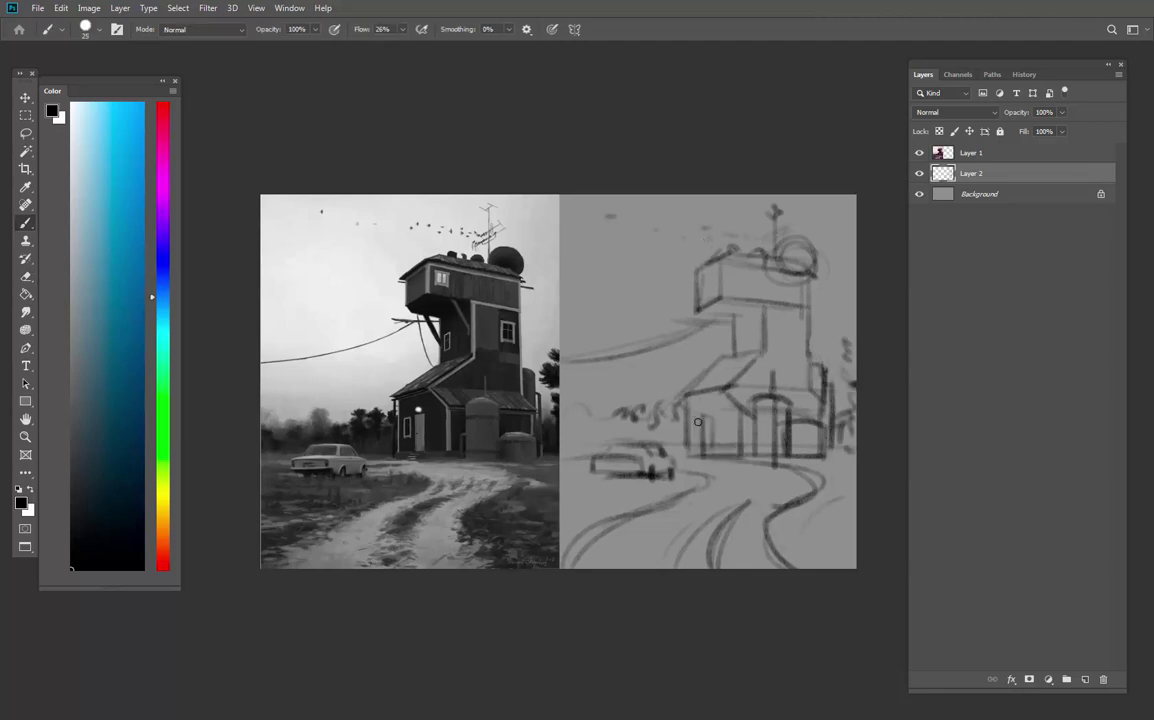
Sketch the tower's paned window and darken its outer wall and the overhang's lower edges
{"action": "left_click_drag", "start_coordinate": [786, 322], "coordinate": [786, 345]}
{"action": "left_click_drag", "start_coordinate": [809, 281], "coordinate": [813, 382]}
{"action": "mouse_move", "coordinate": [798, 320]}
{"action": "left_mouse_down"}
{"action": "mouse_move", "coordinate": [797, 344]}
{"action": "mouse_move", "coordinate": [805, 330]}
{"action": "left_mouse_up"}
{"action": "mouse_move", "coordinate": [766, 305]}
{"action": "left_mouse_down"}
{"action": "mouse_move", "coordinate": [734, 319]}
{"action": "mouse_move", "coordinate": [807, 306]}
{"action": "left_mouse_up"}
{"action": "left_click_drag", "start_coordinate": [698, 312], "coordinate": [741, 320]}
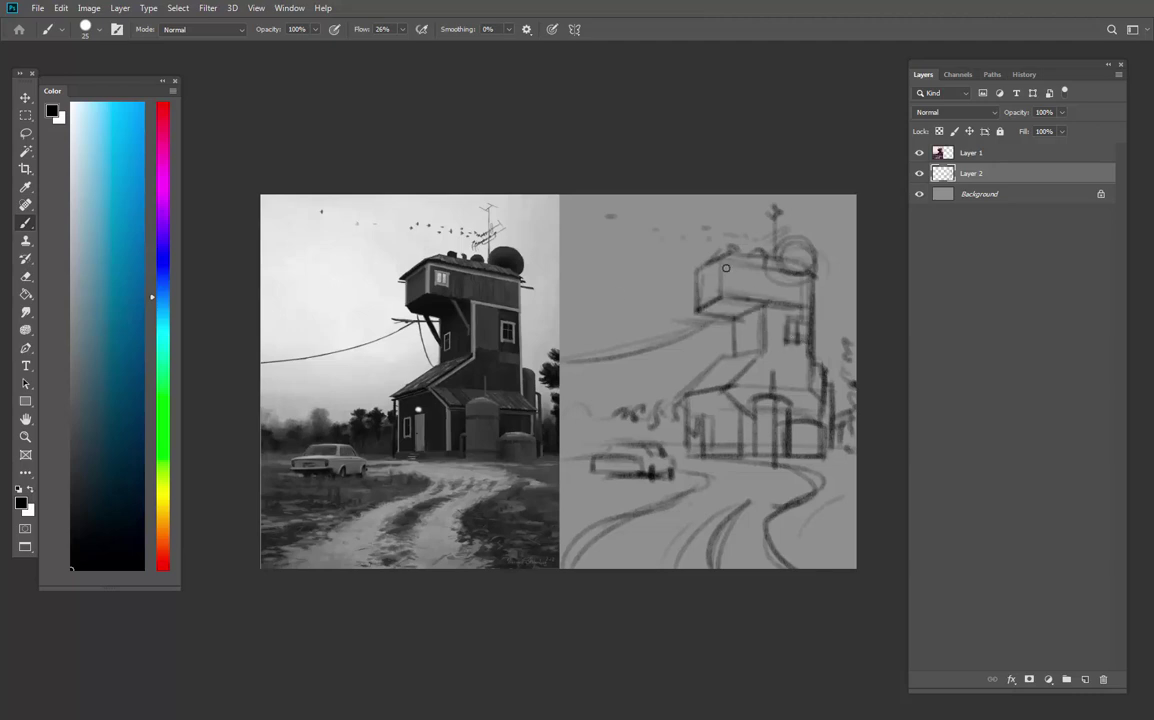
Add the overhanging room's window, extend the roof eaves, and sketch the cable bracket, hanging wire and lower roof slope
{"action": "left_click_drag", "start_coordinate": [728, 268], "coordinate": [748, 282]}
{"action": "left_click_drag", "start_coordinate": [720, 263], "coordinate": [828, 279]}
{"action": "left_click_drag", "start_coordinate": [726, 257], "coordinate": [681, 276]}
{"action": "left_click_drag", "start_coordinate": [679, 321], "coordinate": [732, 324]}
{"action": "mouse_move", "coordinate": [704, 326]}
{"action": "left_mouse_down"}
{"action": "mouse_move", "coordinate": [715, 362]}
{"action": "mouse_move", "coordinate": [764, 350]}
{"action": "mouse_move", "coordinate": [685, 395]}
{"action": "left_mouse_up"}
{"action": "left_click_drag", "start_coordinate": [762, 351], "coordinate": [718, 388]}
{"action": "left_click_drag", "start_coordinate": [588, 414], "coordinate": [575, 412]}
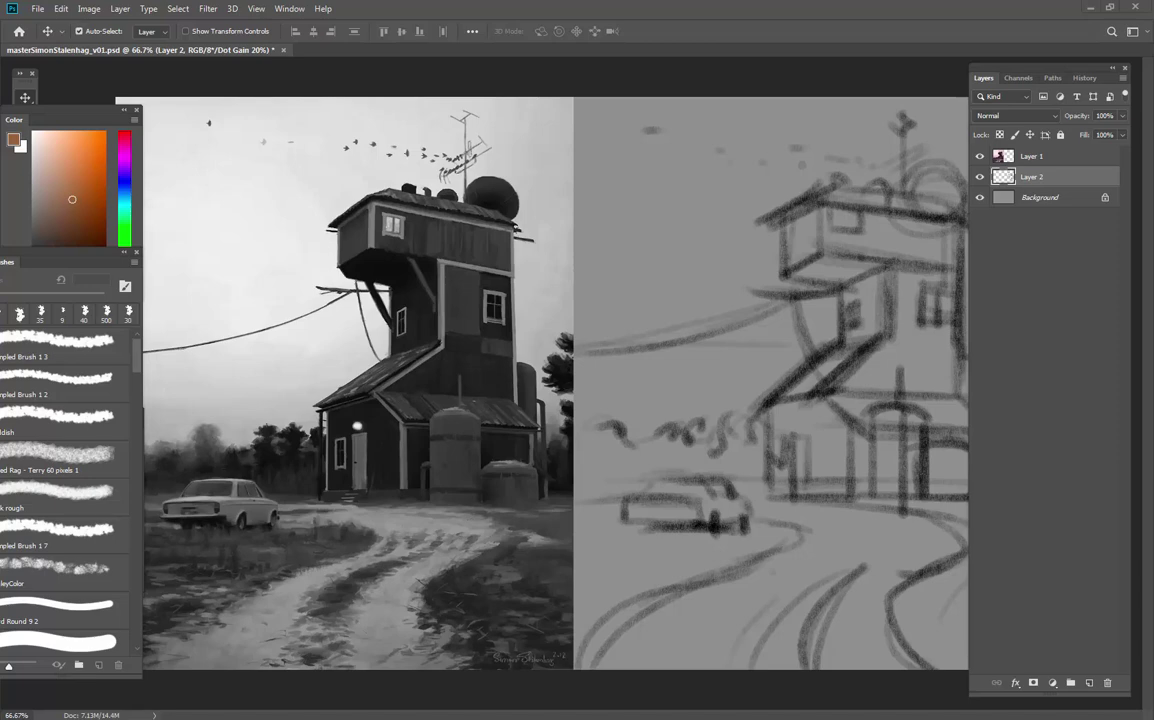
Rename the sketch layer to "drawing" and the painting layer to "ref"
{"action": "double_click", "coordinate": [1037, 178]}
{"action": "type", "text": "drawing"}
{"action": "key", "text": "Return"}
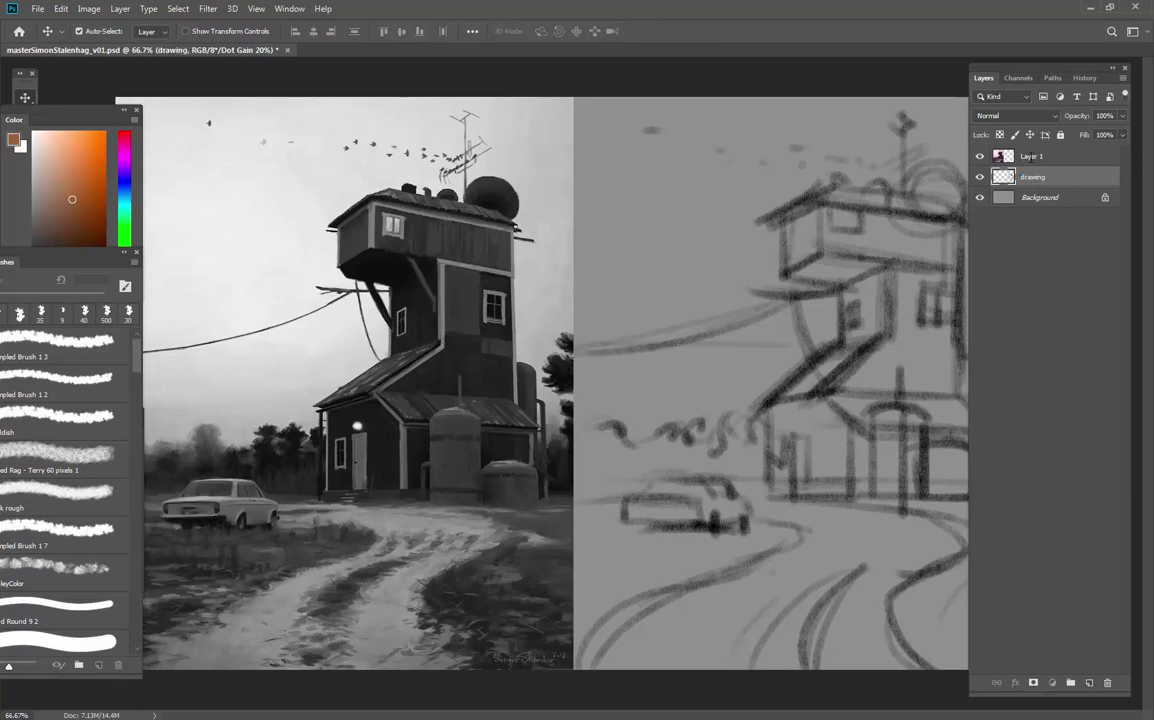
{"action": "double_click", "coordinate": [1031, 156]}
{"action": "type", "text": "ref"}
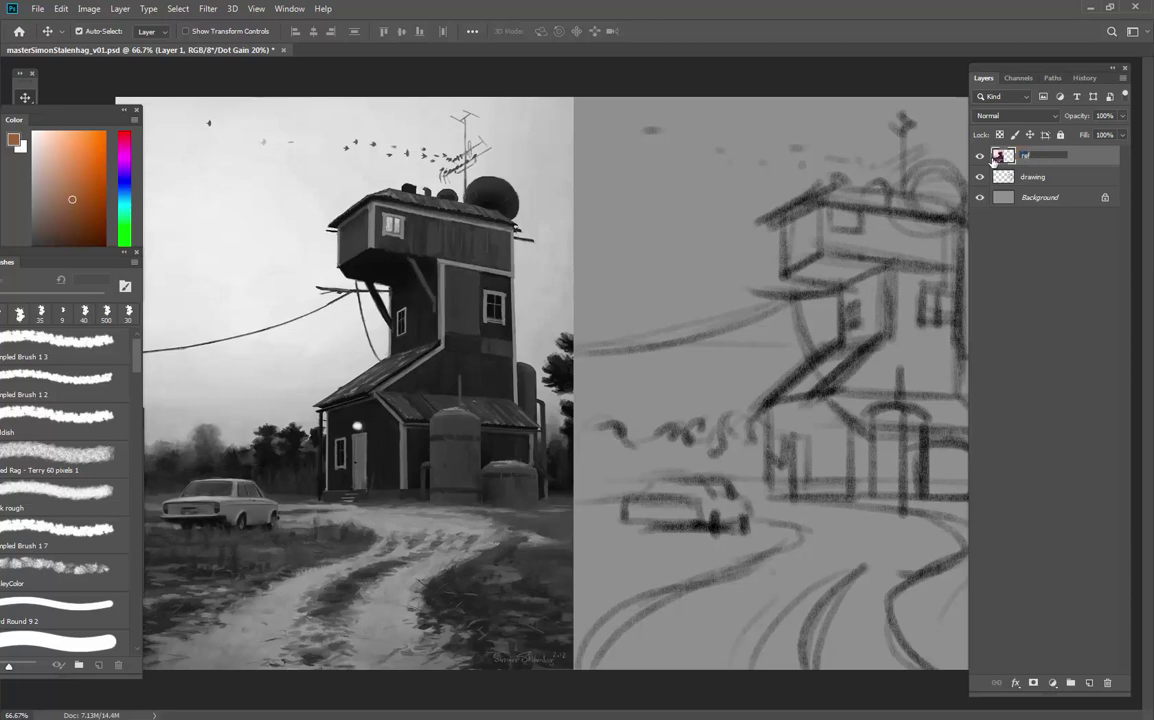
{"action": "key", "text": "Return"}
Add a new layer directly above the Background and name it "sky"
{"action": "left_click", "coordinate": [1060, 197]}
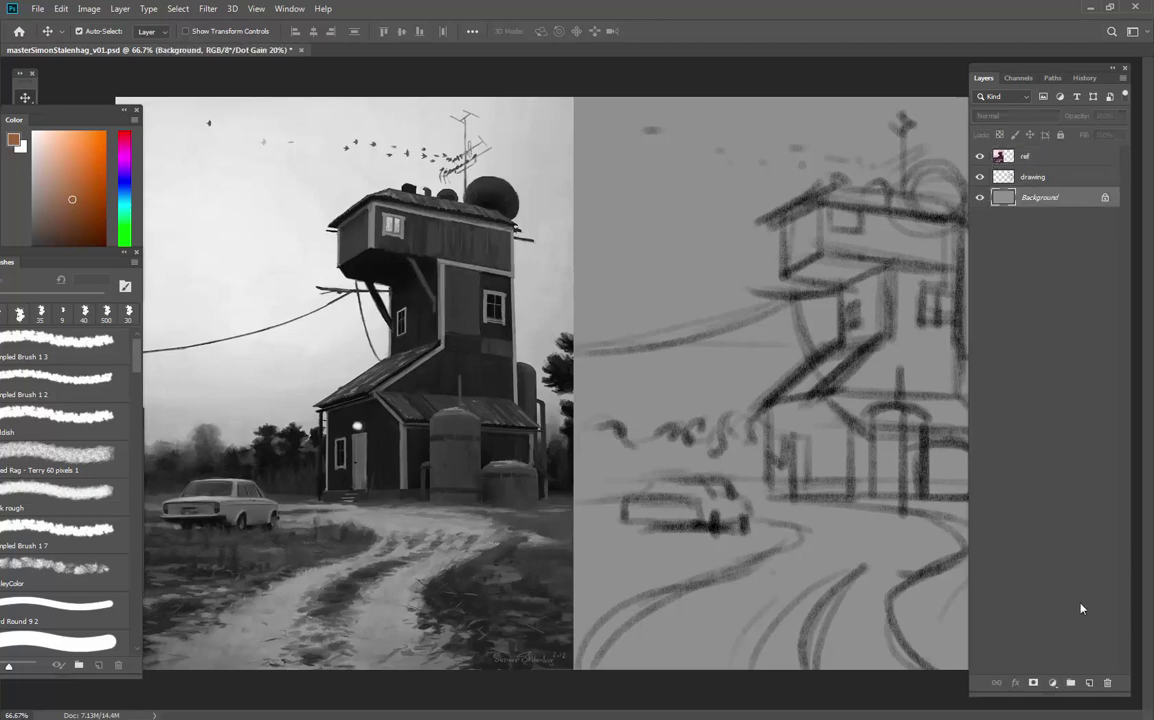
{"action": "left_click", "coordinate": [1089, 682]}
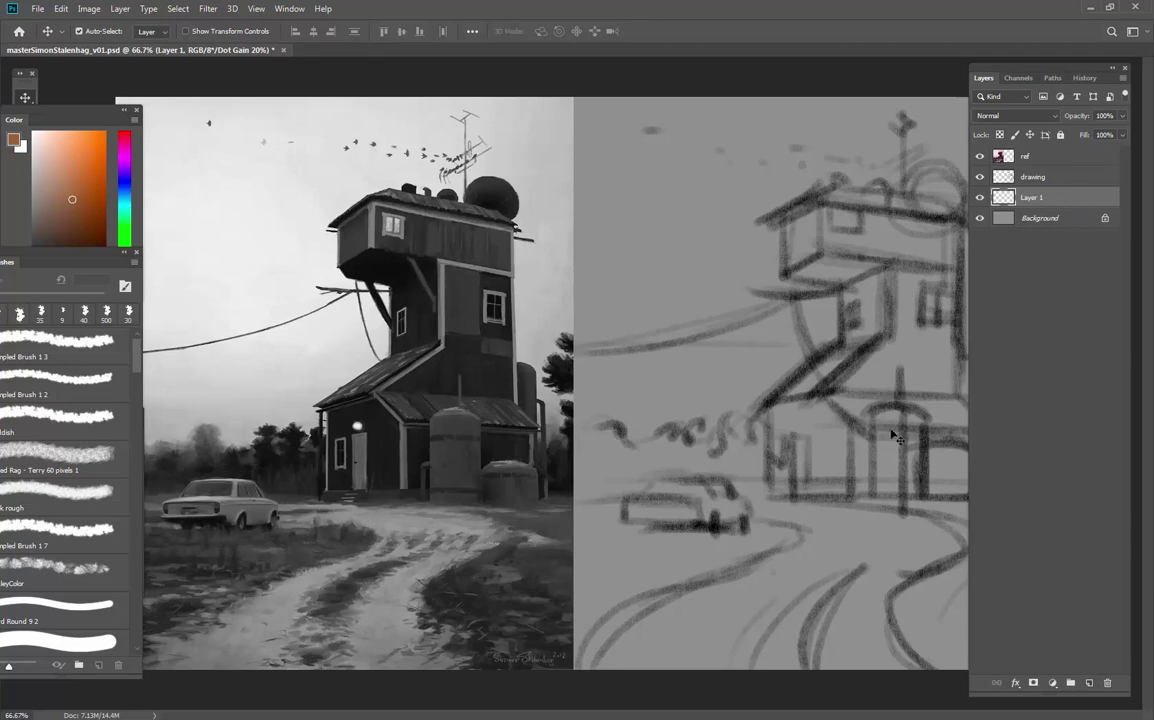
{"action": "double_click", "coordinate": [1031, 197]}
{"action": "type", "text": "l"}
{"action": "key", "text": "Return"}
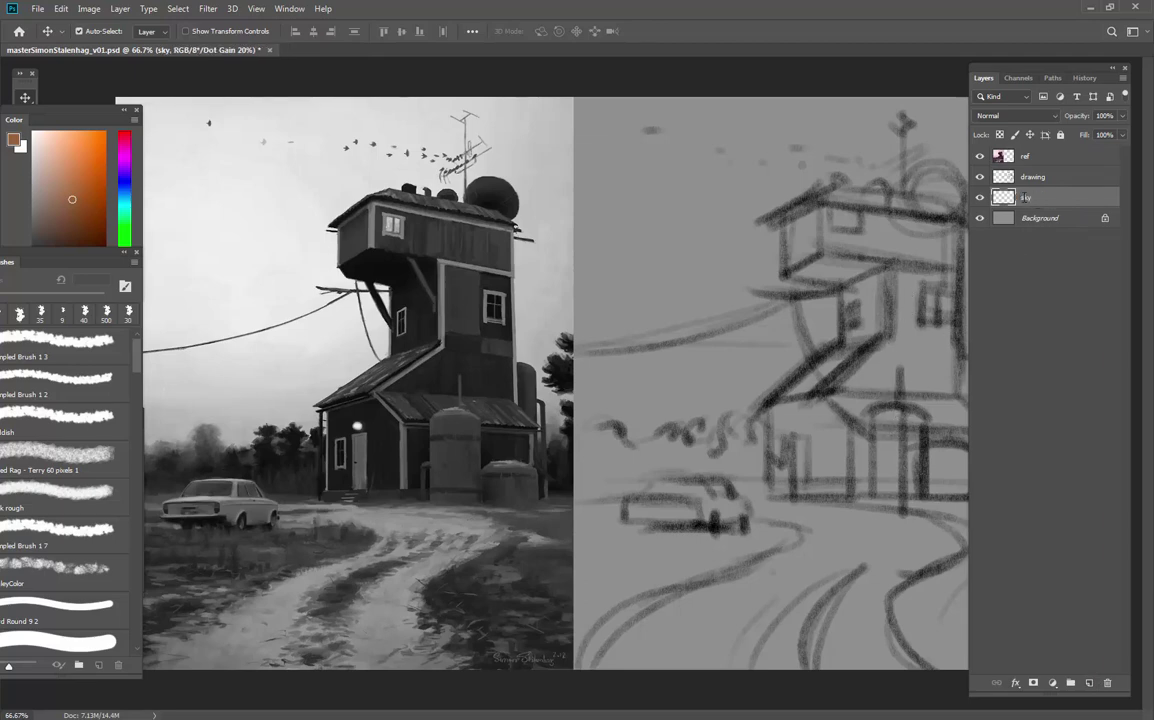
Lower the opacity of the drawing layer to 34%
{"action": "left_click", "coordinate": [764, 389]}
{"action": "key", "text": "z"}
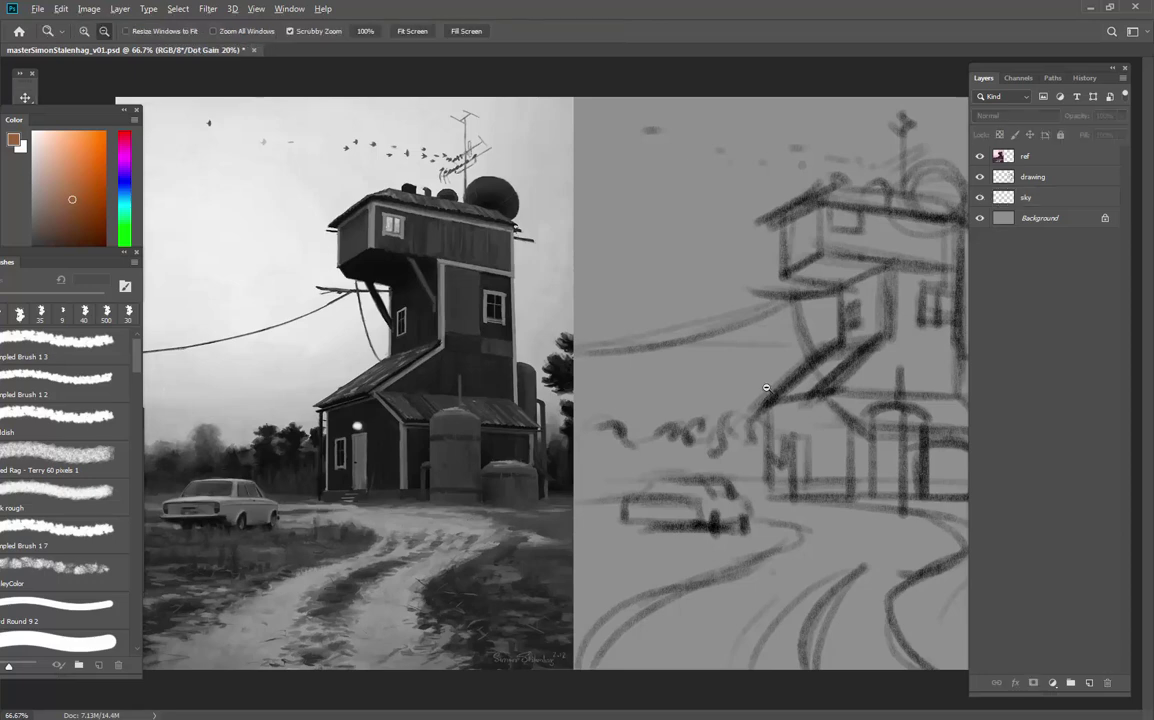
{"action": "left_click", "coordinate": [766, 389], "text": "alt"}
{"action": "left_click", "coordinate": [1033, 176]}
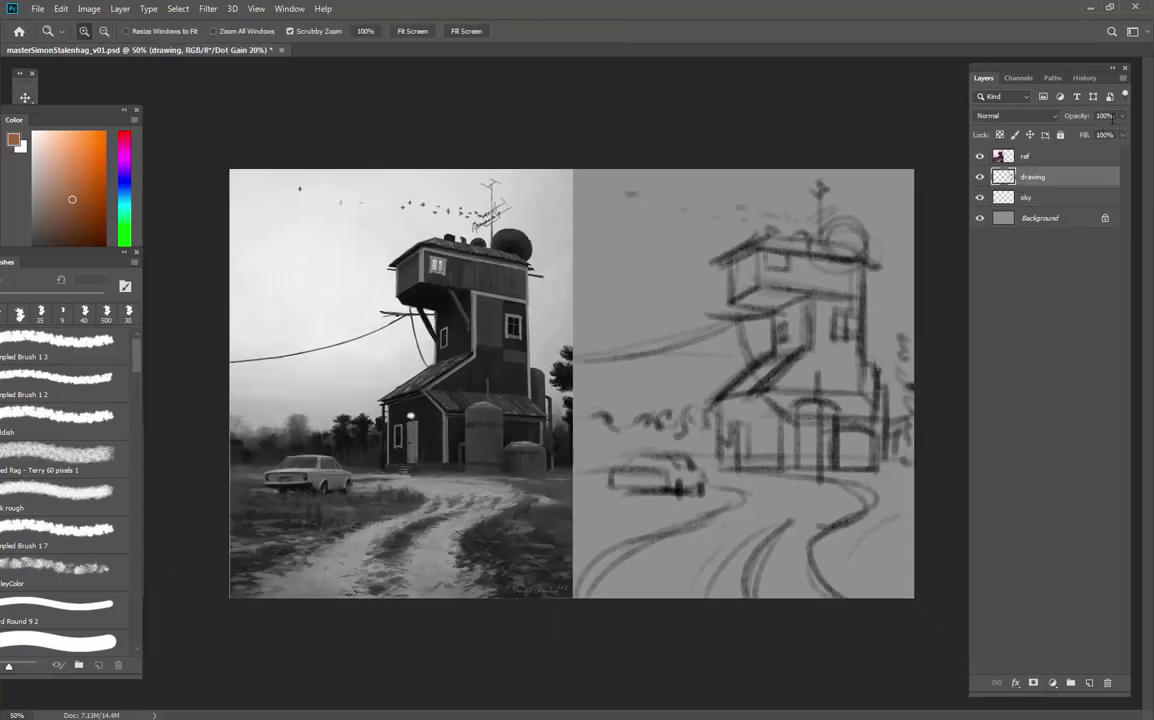
{"action": "left_click_drag", "start_coordinate": [1122, 115], "coordinate": [1069, 137]}
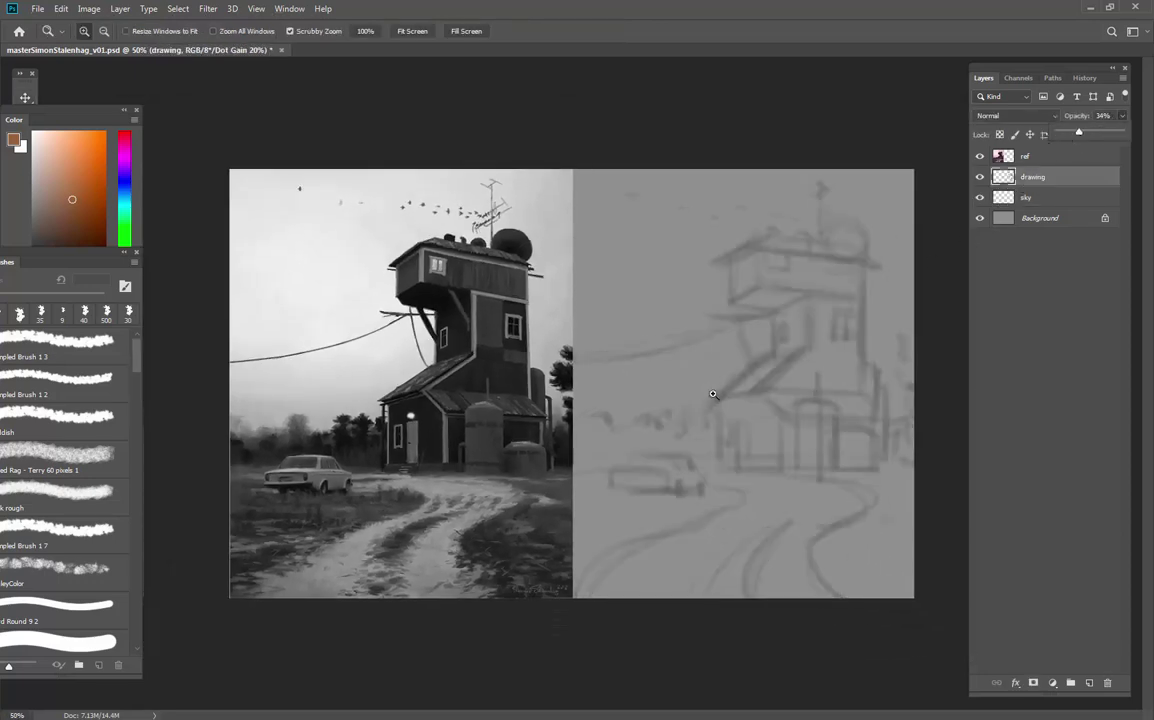
Select a rectangular area over the study half from the top edge to the horizon and make the sky layer active
{"action": "key", "text": "b"}
{"action": "key", "text": "m"}
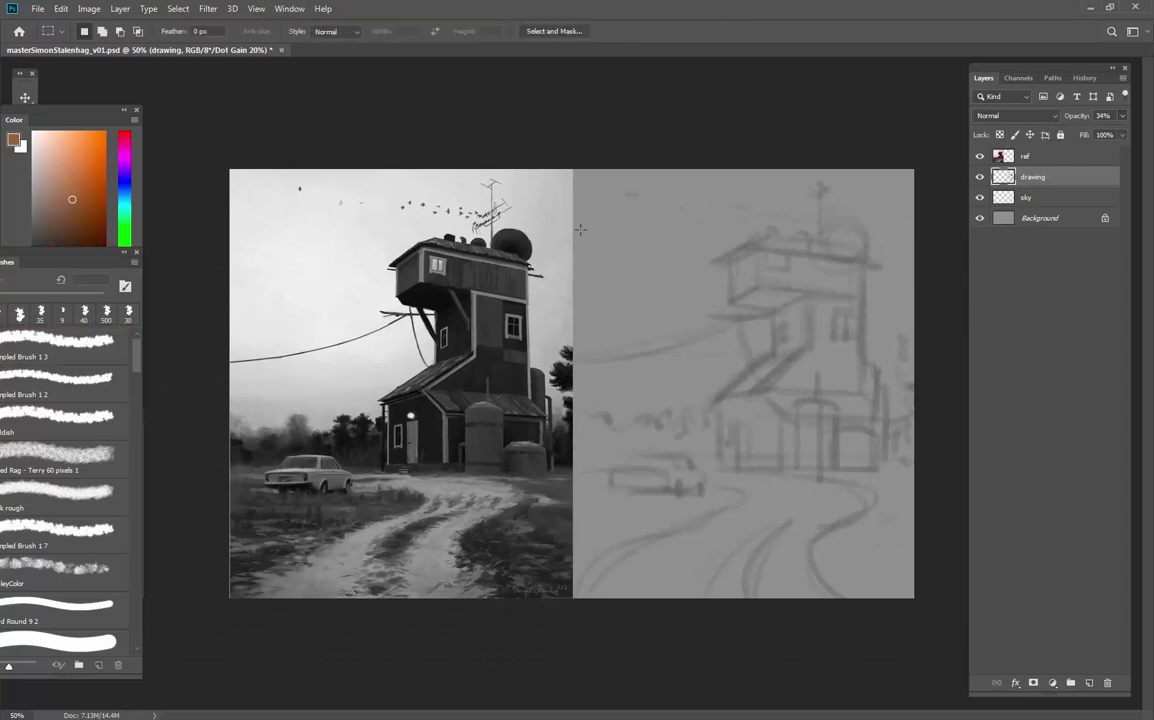
{"action": "left_click_drag", "start_coordinate": [563, 157], "coordinate": [935, 468]}
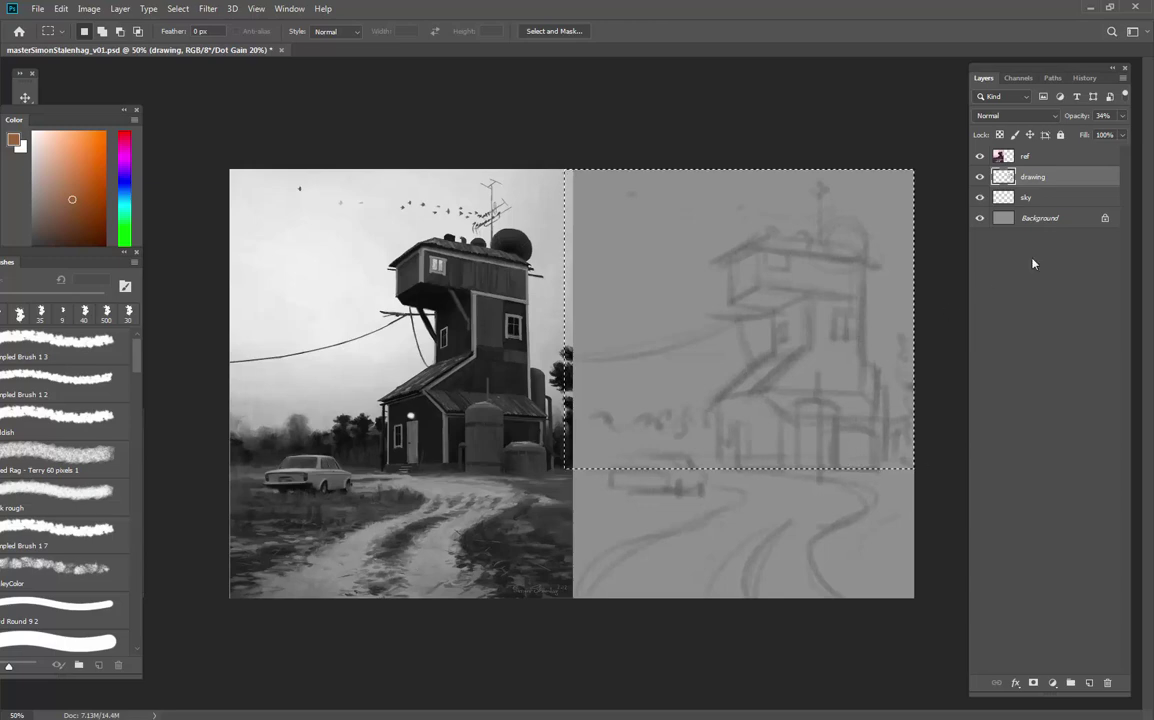
{"action": "left_click", "coordinate": [1030, 197]}
{"action": "key", "text": "b"}
{"action": "right_click", "coordinate": [684, 387]}
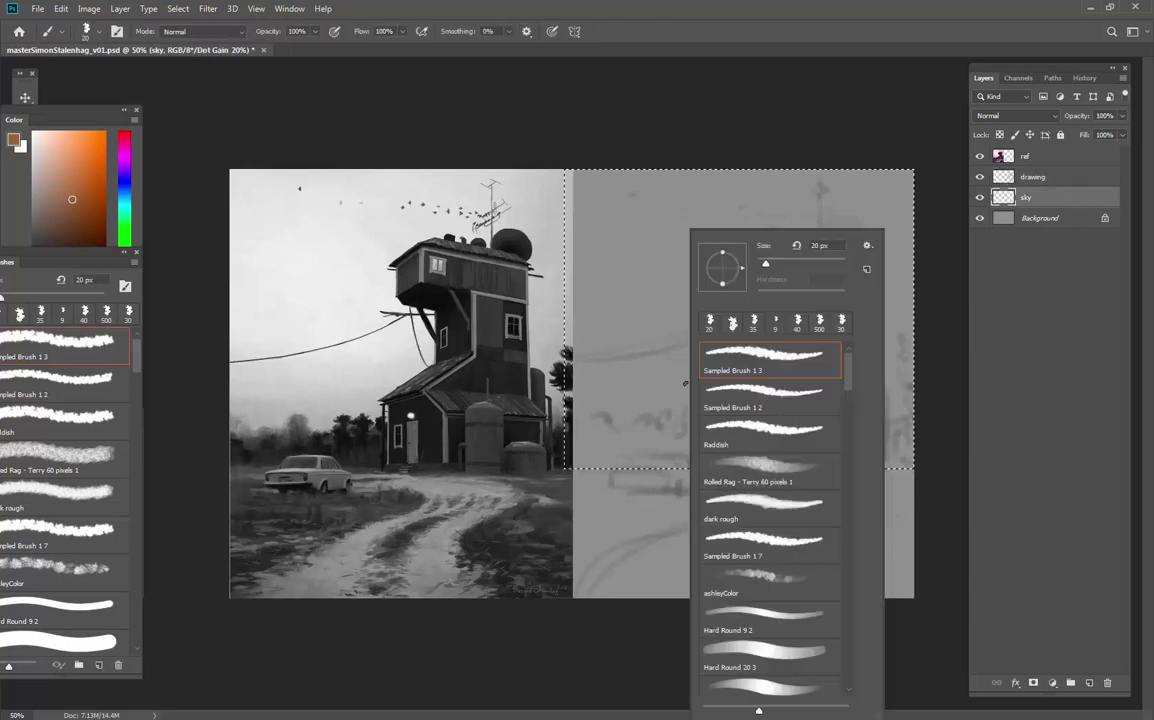
{"action": "key", "text": "Escape"}
Fill the selected sky area with a light gray on the sky layer using the Paint Bucket
{"action": "key", "text": "g"}
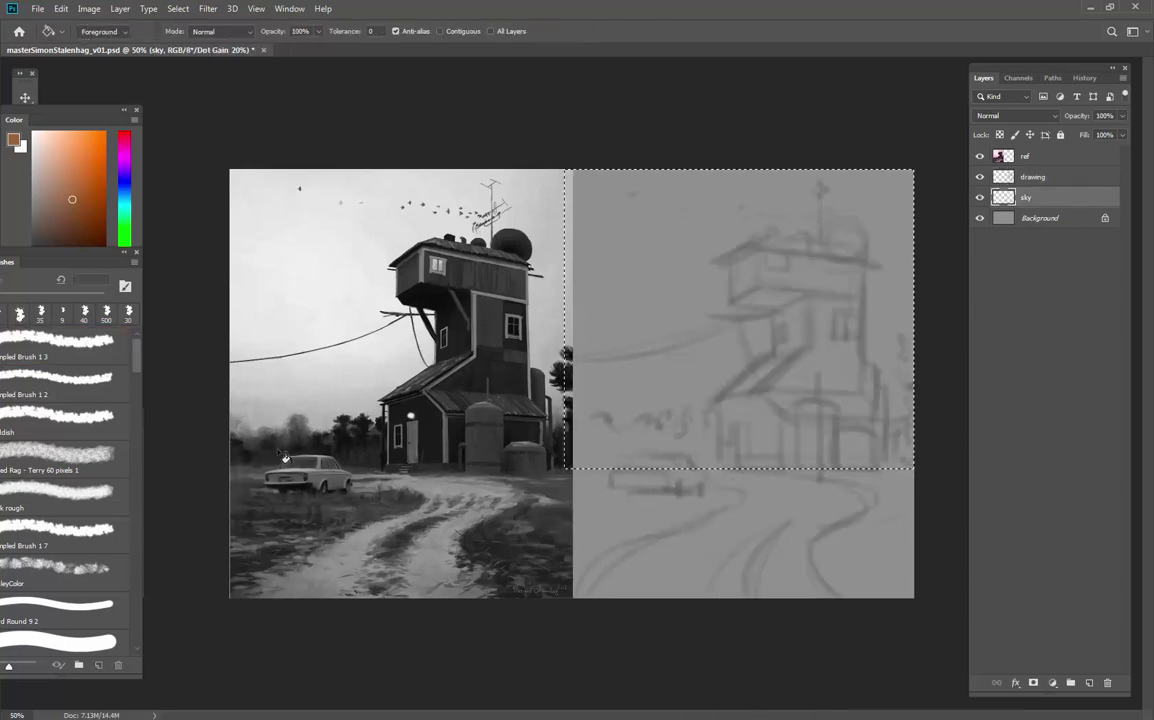
{"action": "left_click", "coordinate": [398, 447], "text": "alt"}
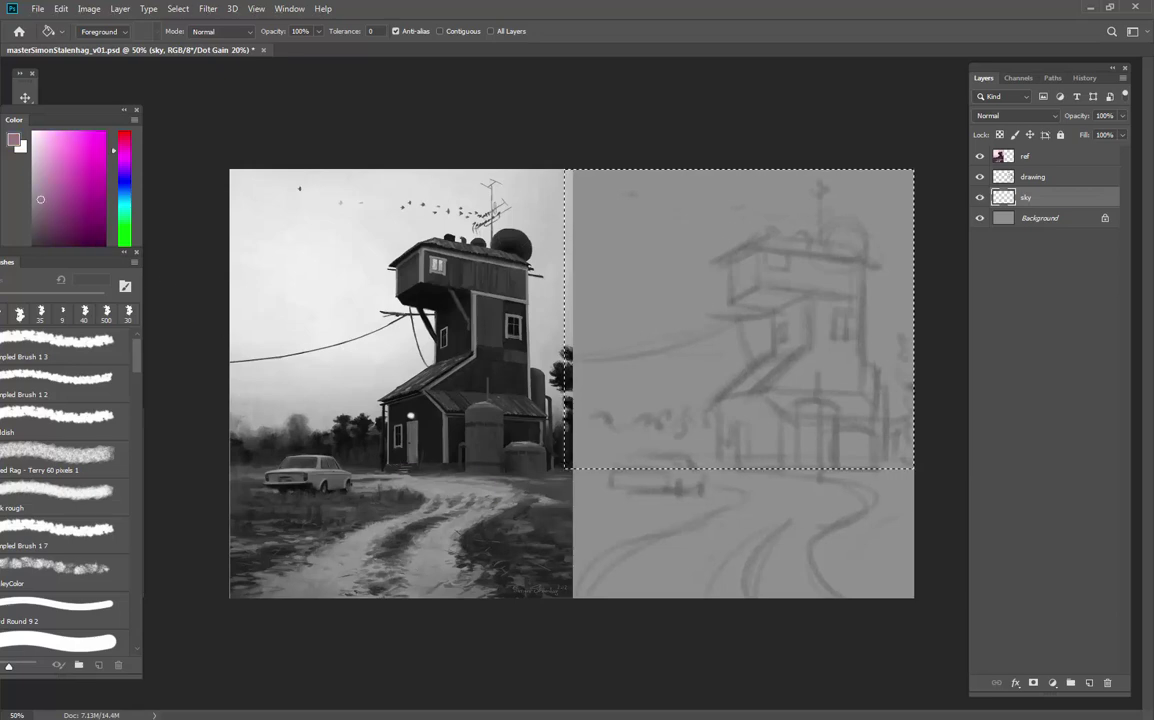
{"action": "key", "text": "ctrl+d"}
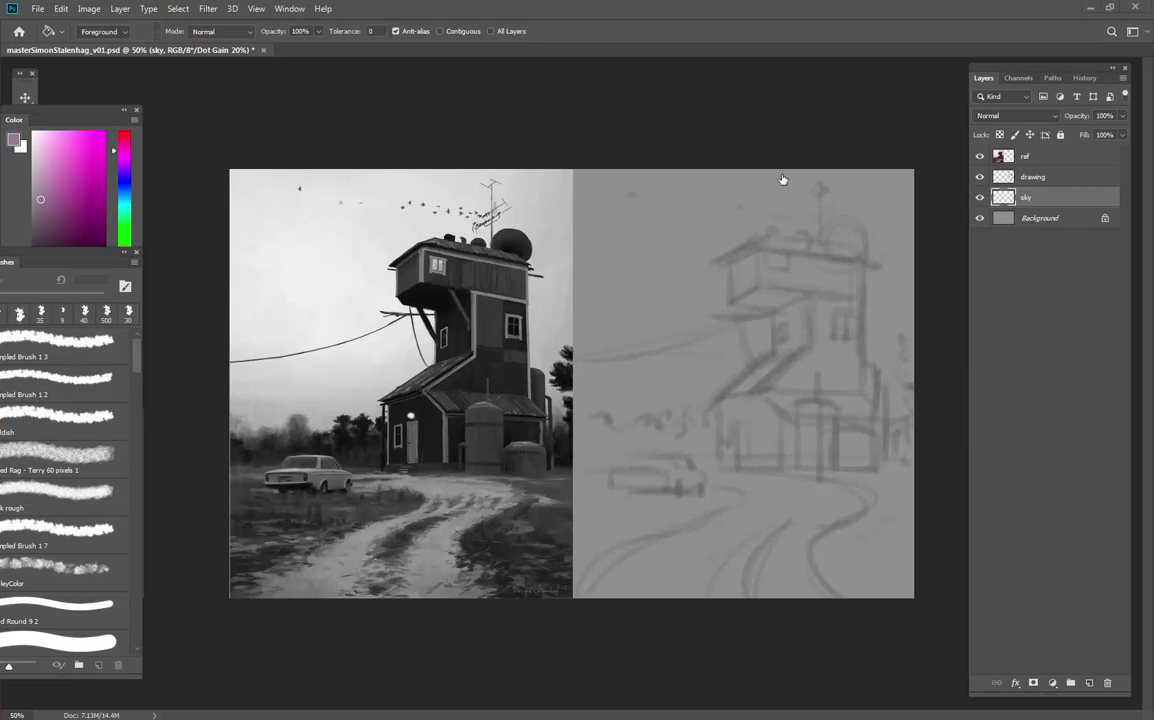
{"action": "key", "text": "ctrl+shift+d"}
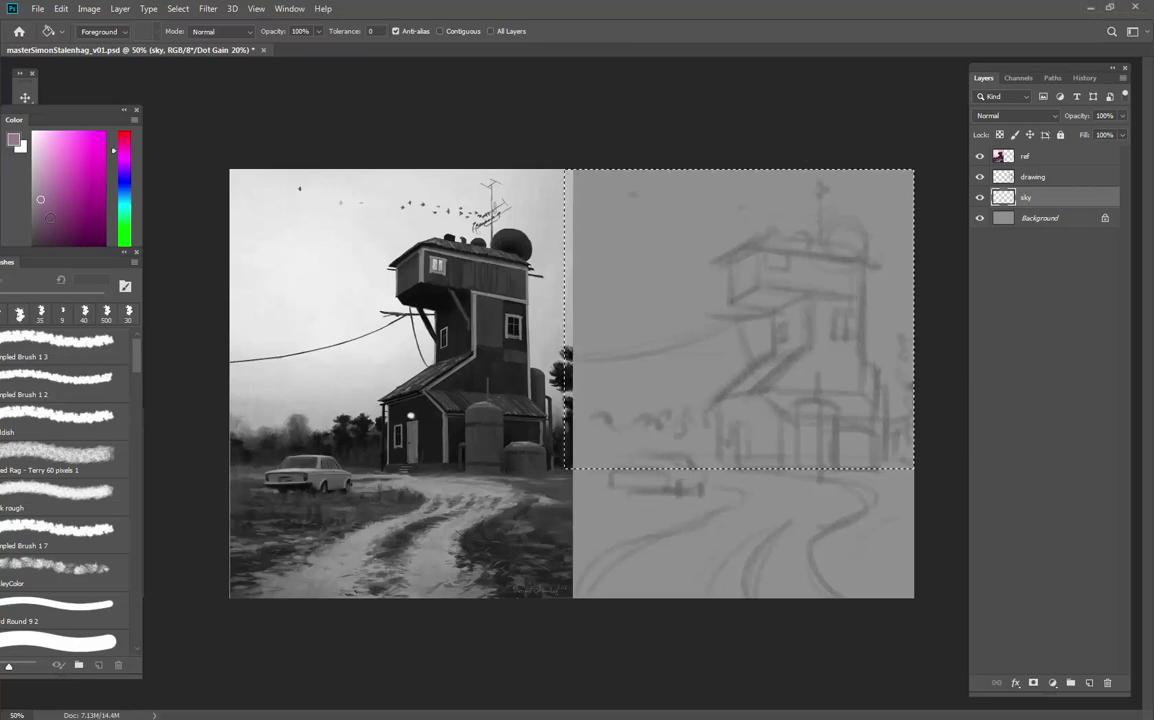
{"action": "left_click", "coordinate": [33, 202]}
{"action": "left_click", "coordinate": [725, 257]}
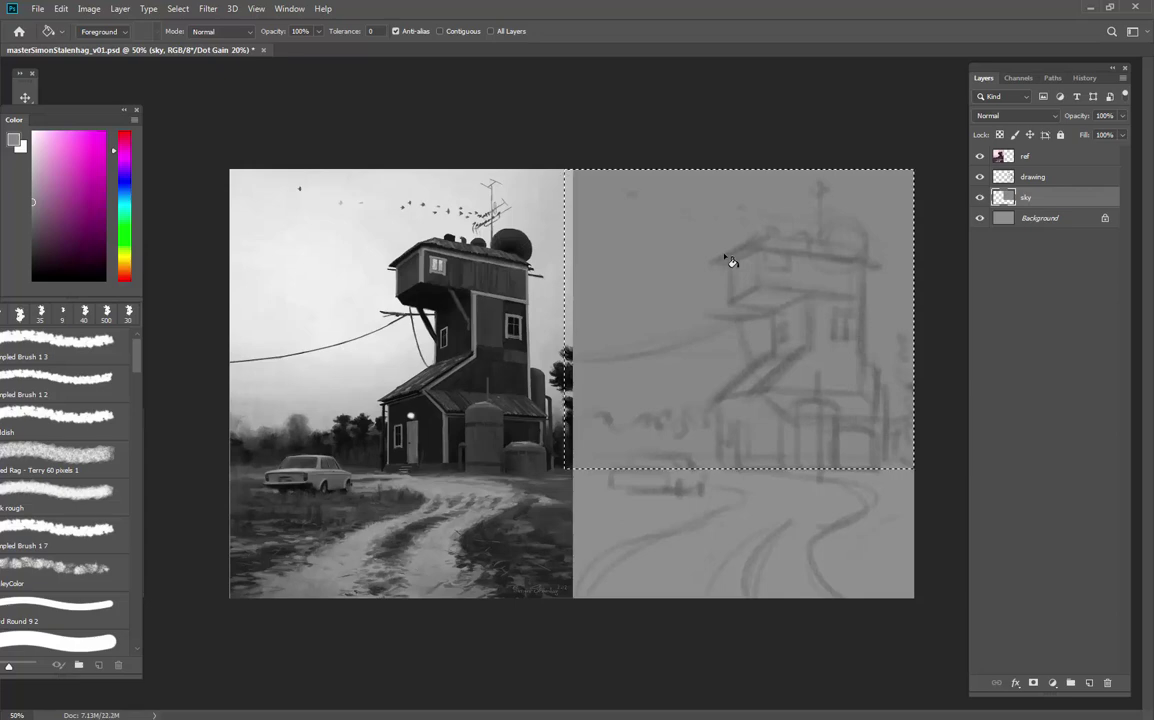
{"action": "left_click", "coordinate": [643, 242]}
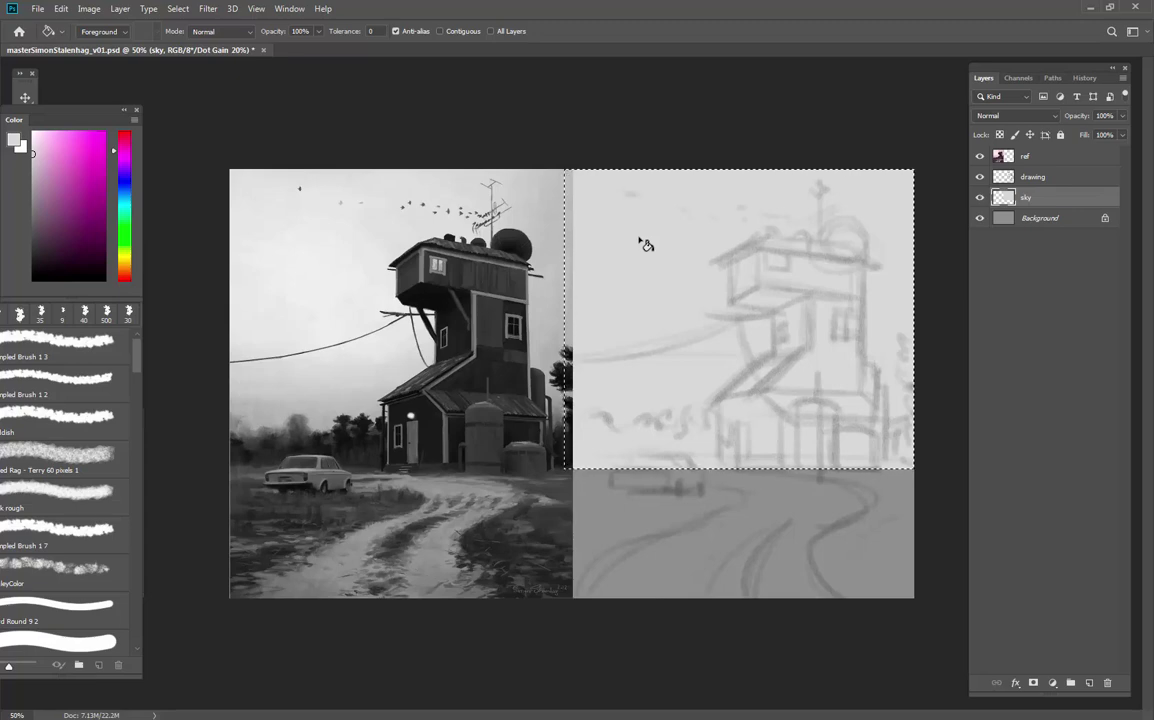
Choose the SOFTY brush and enlarge it to 900 px
{"action": "key", "text": "b"}
{"action": "right_click", "coordinate": [710, 232]}
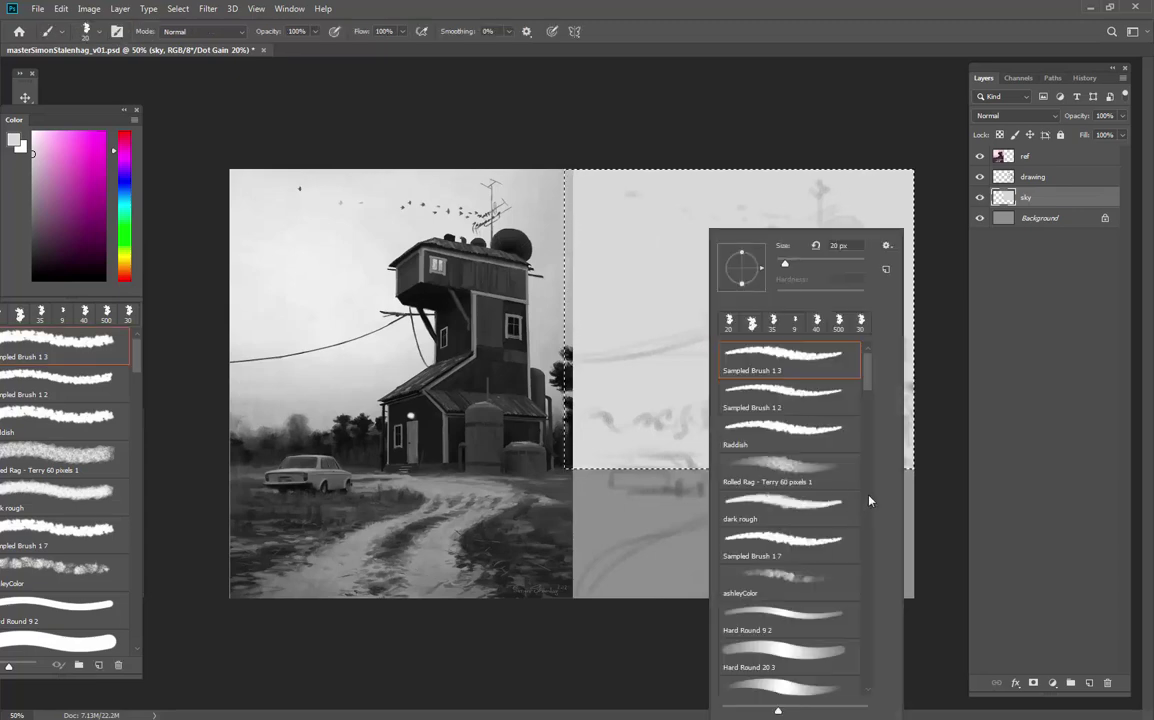
{"action": "scroll", "coordinate": [790, 500], "scroll_direction": "down", "scroll_amount": 10}
{"action": "left_click", "coordinate": [793, 583]}
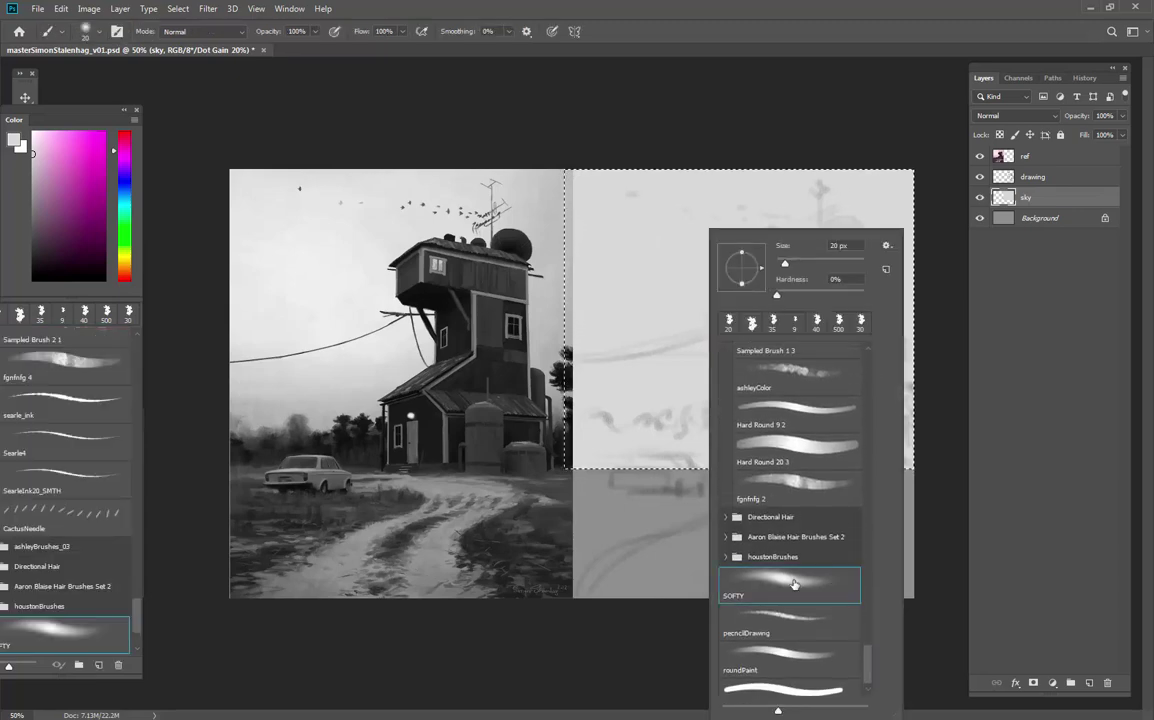
{"action": "key", "text": "Return"}
{"action": "key", "text": "bracketright"}
{"action": "key", "text": "bracketright"}
{"action": "key", "text": "bracketright"}
{"action": "key", "text": "bracketright"}
{"action": "key", "text": "bracketright"}
{"action": "key", "text": "bracketright"}
{"action": "key", "text": "bracketright"}
{"action": "key", "text": "bracketright"}
{"action": "key", "text": "bracketright"}
{"action": "key", "text": "bracketright"}
{"action": "key", "text": "bracketright"}
{"action": "key", "text": "bracketright"}
{"action": "key", "text": "bracketright"}
{"action": "key", "text": "bracketright"}
{"action": "key", "text": "bracketright"}
{"action": "key", "text": "bracketright"}
{"action": "key", "text": "bracketright"}
{"action": "key", "text": "bracketright"}
{"action": "key", "text": "bracketright"}
{"action": "key", "text": "bracketright"}
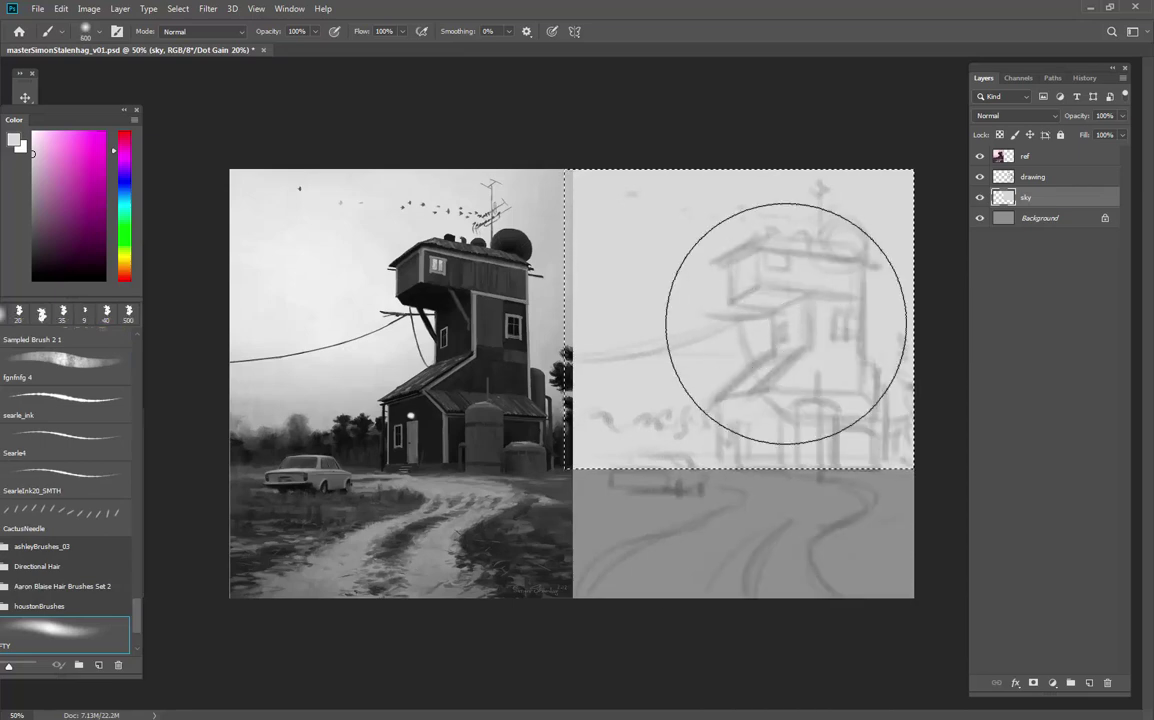
Hide the drawing layer and shade the sky with soft strokes, mid-gray toward the right and near-white toward the left
{"action": "left_click", "coordinate": [32, 173]}
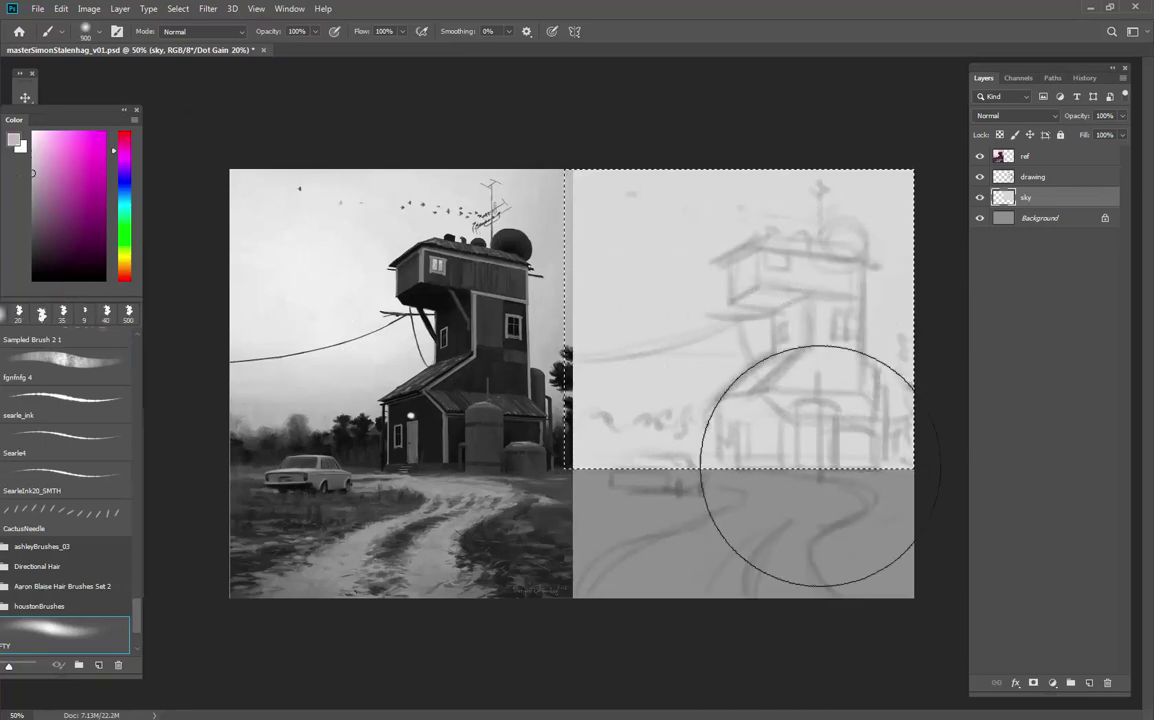
{"action": "left_click", "coordinate": [980, 176]}
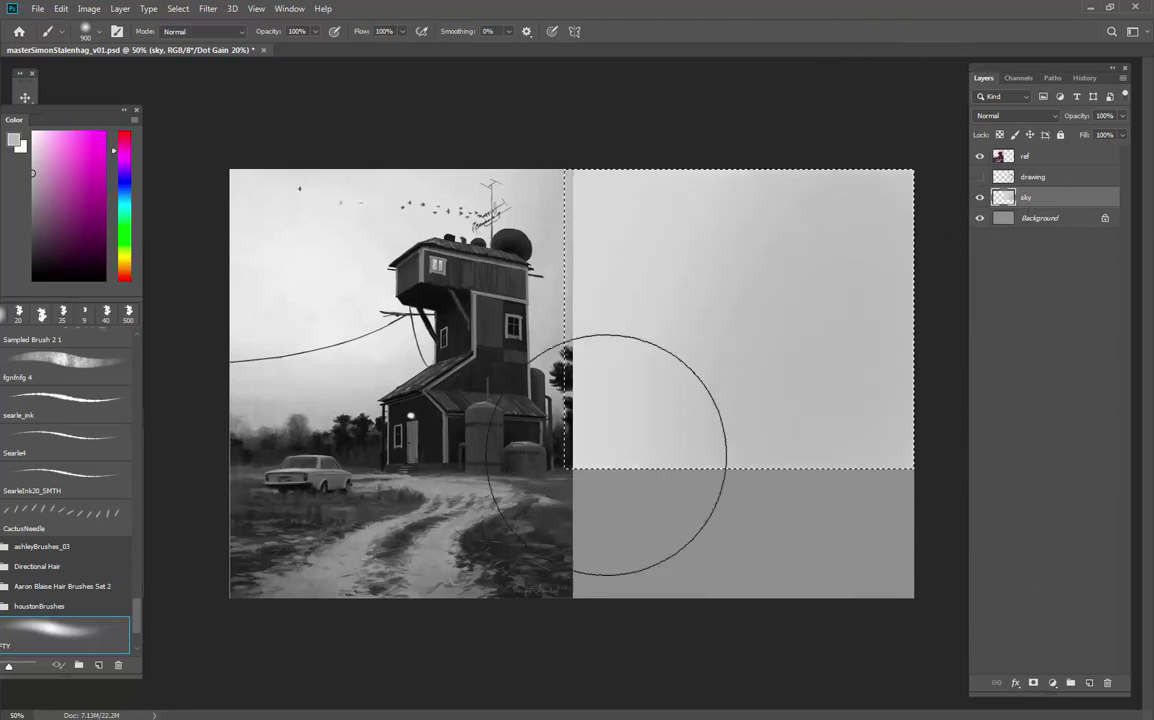
{"action": "left_click", "coordinate": [32, 140]}
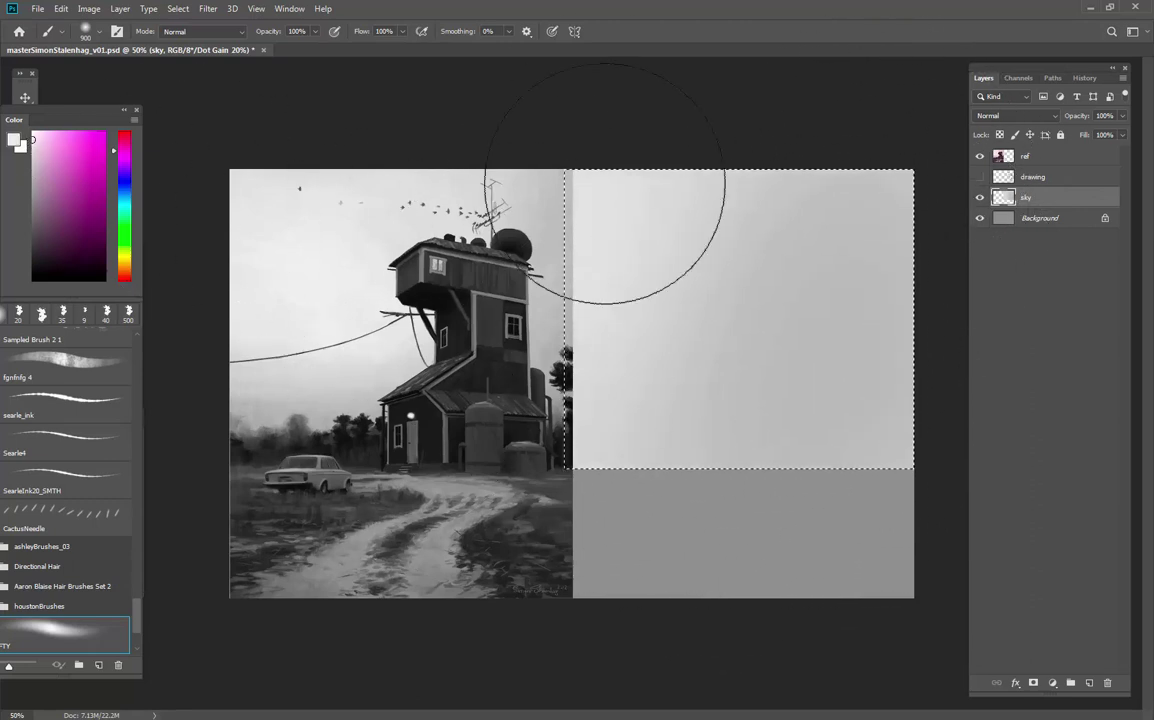
{"action": "mouse_move", "coordinate": [605, 183]}
{"action": "left_mouse_down"}
{"action": "mouse_move", "coordinate": [633, 167]}
{"action": "mouse_move", "coordinate": [696, 176]}
{"action": "mouse_move", "coordinate": [355, 636]}
{"action": "left_mouse_up"}
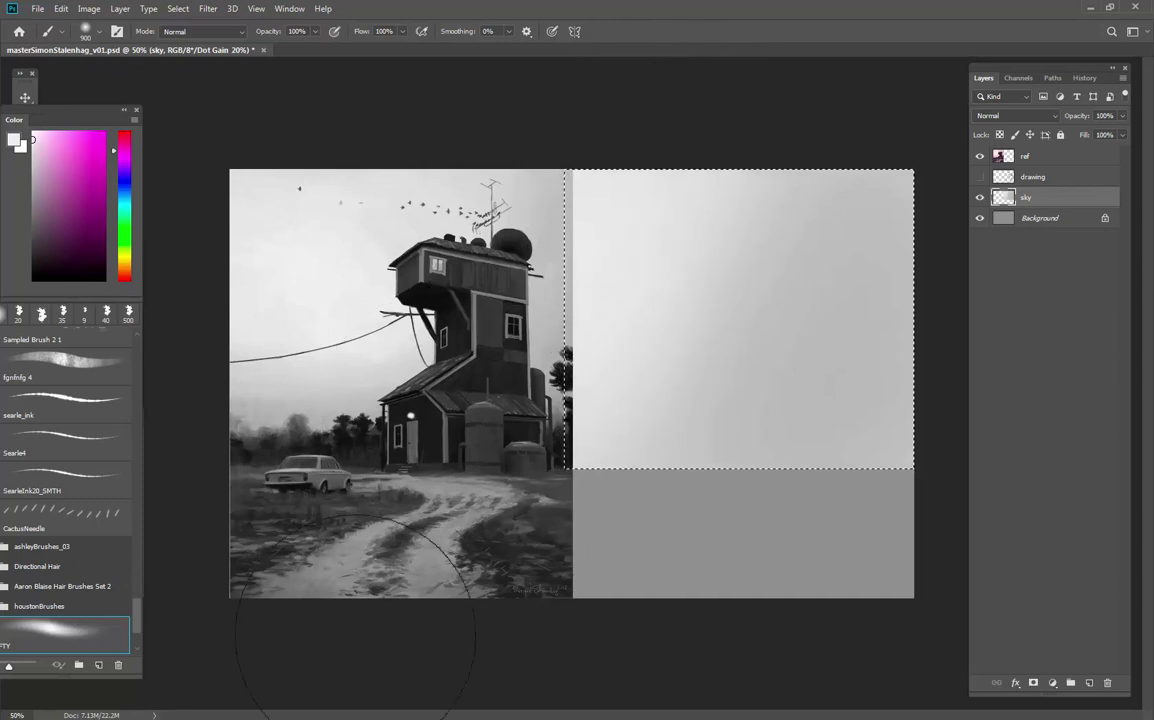
Set the brush flow to 30% and smooth the sky gradient with gray, light gray and white strokes
{"action": "left_click", "coordinate": [32, 176]}
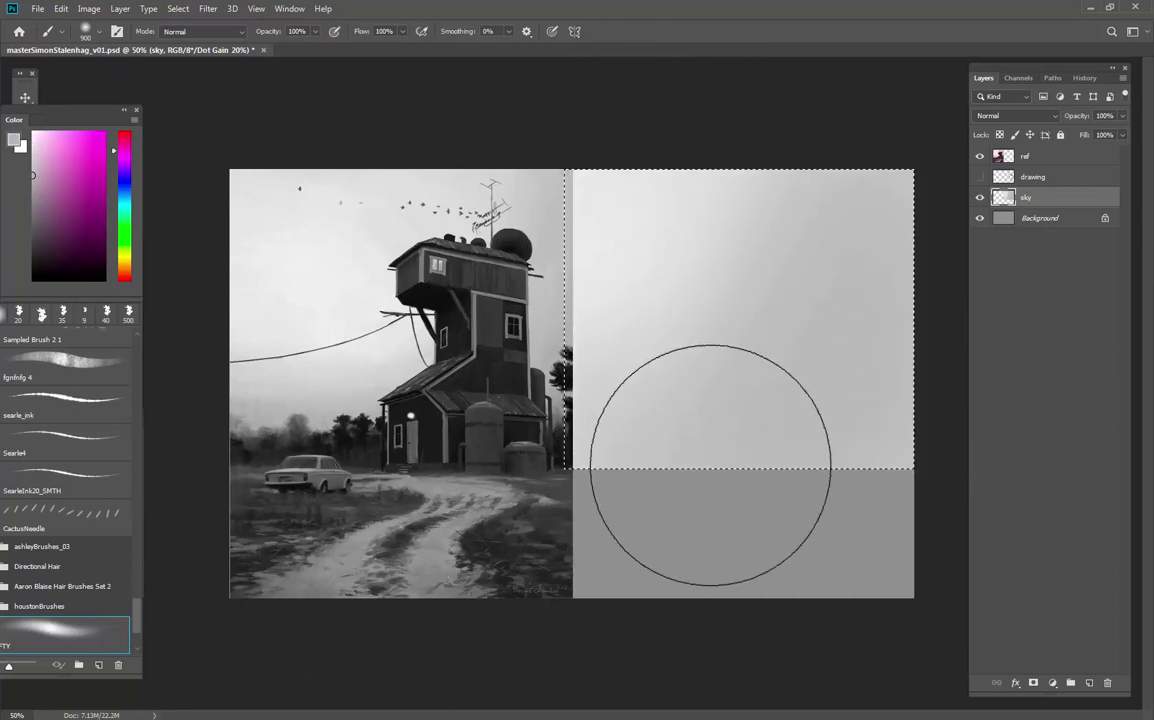
{"action": "key", "text": "shift+3"}
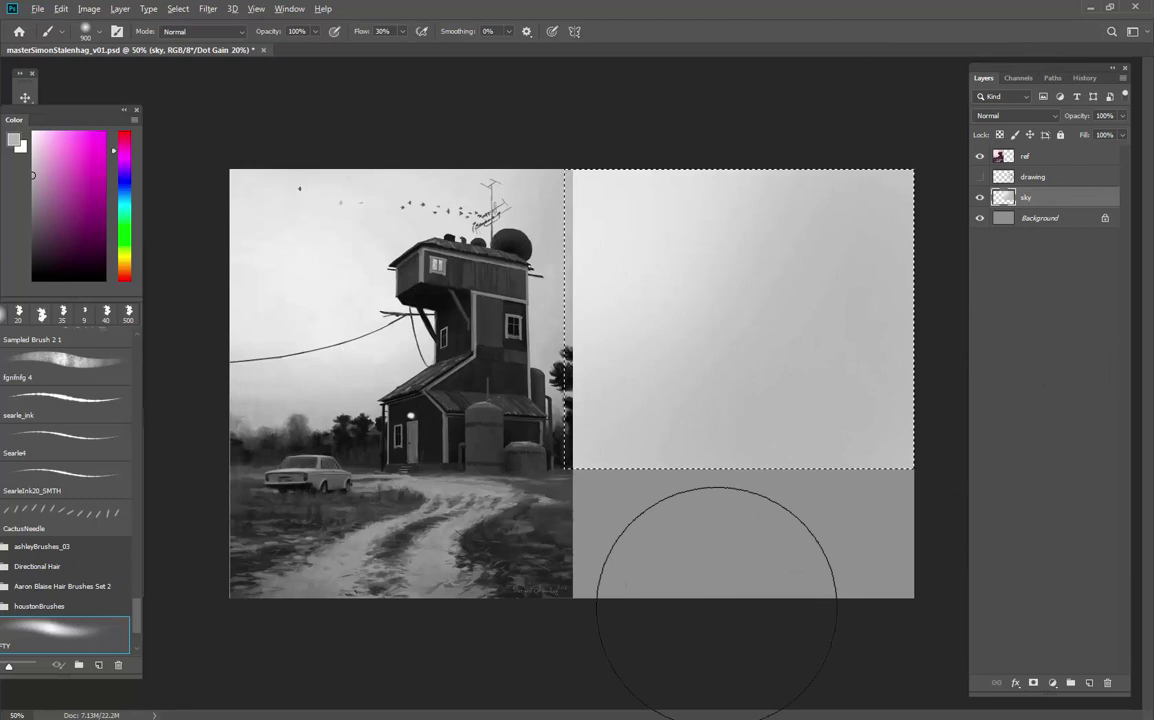
{"action": "left_click", "coordinate": [34, 145]}
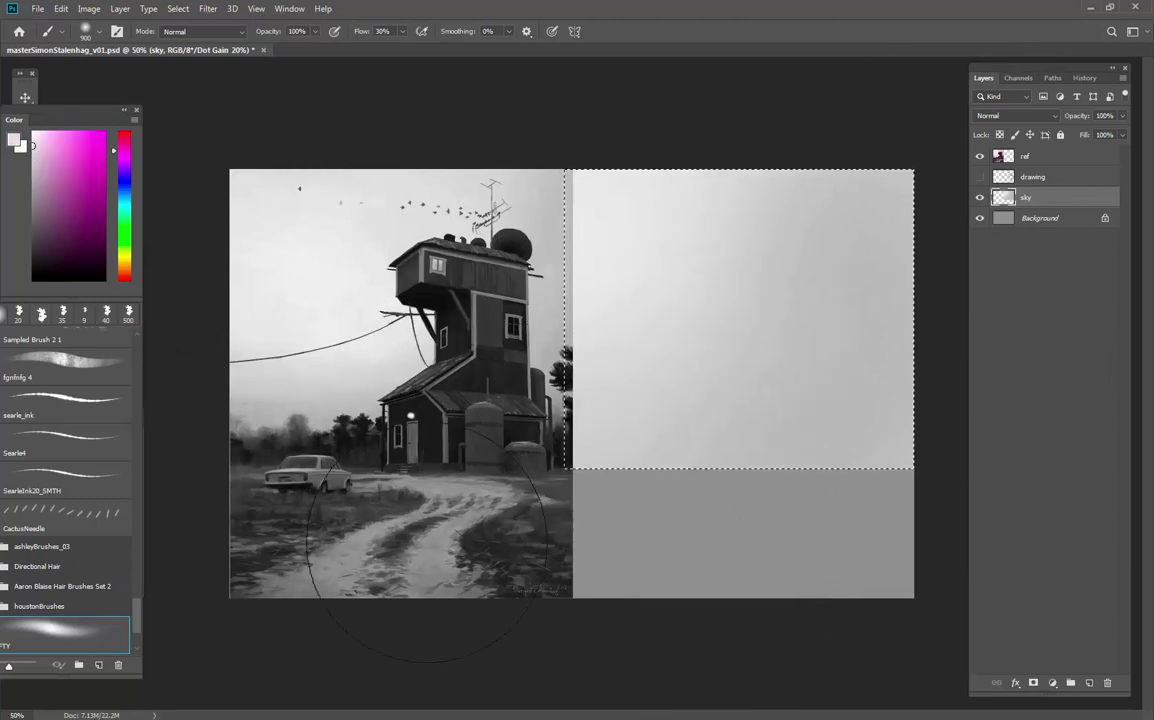
{"action": "left_click", "coordinate": [33, 131]}
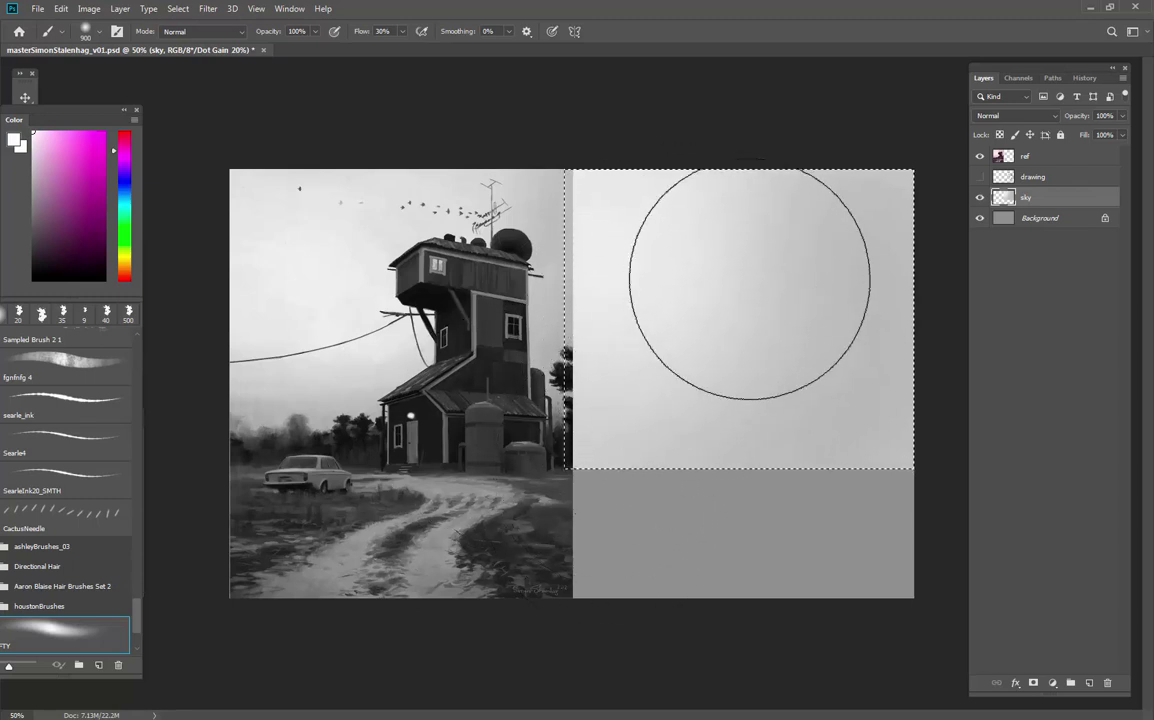
Show the drawing layer again, make it active and clear the sky selection
{"action": "left_click", "coordinate": [980, 177]}
{"action": "left_click", "coordinate": [1003, 177]}
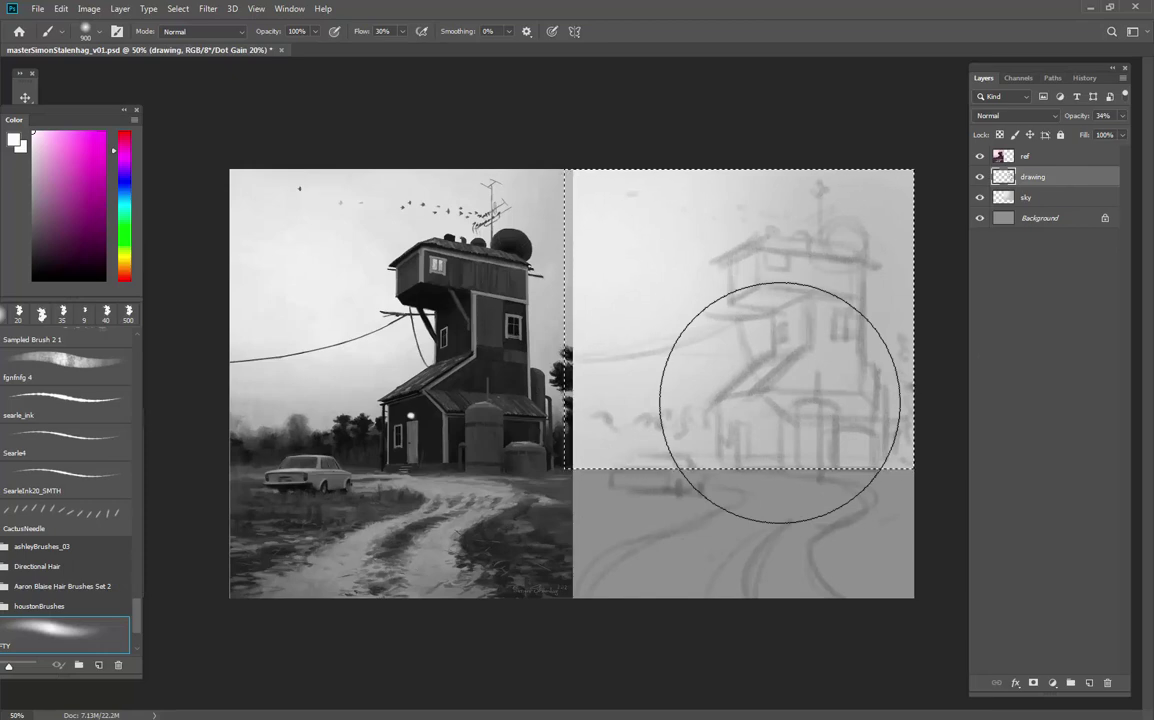
{"action": "key", "text": "ctrl+d"}
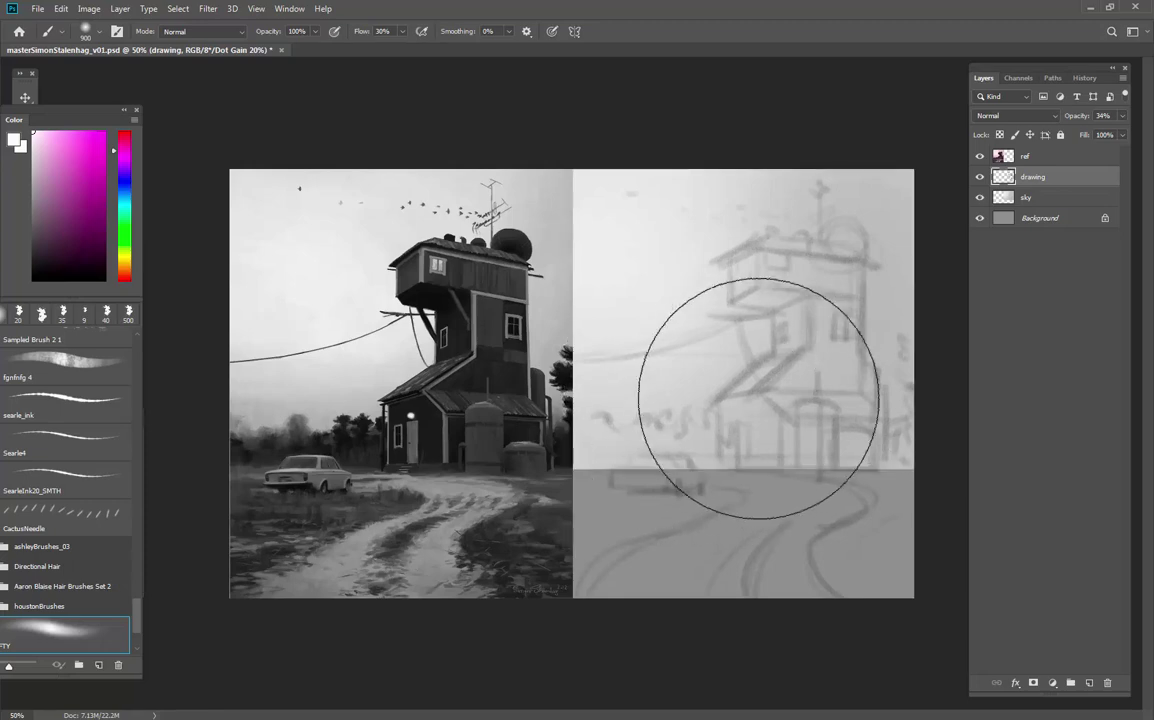
Add a new layer directly above the sky layer and name it "treesBG"
{"action": "key", "text": "l"}
{"action": "key", "text": "l"}
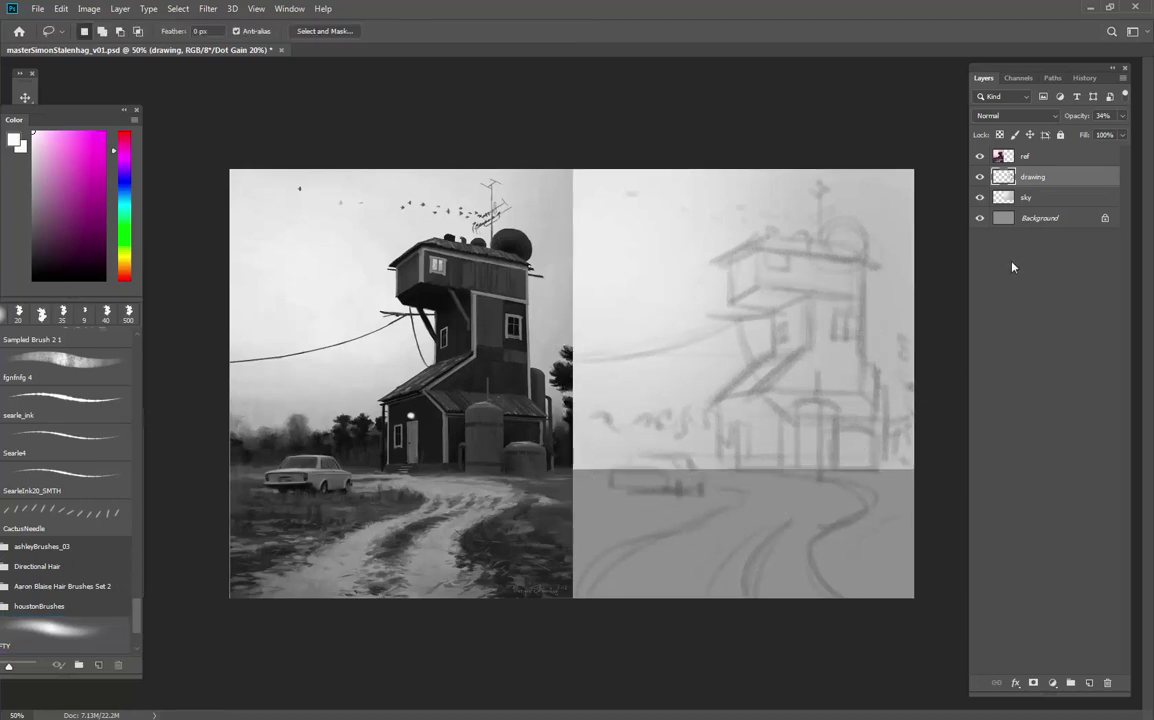
{"action": "key", "text": "alt+bracketleft"}
{"action": "left_click", "coordinate": [1091, 684]}
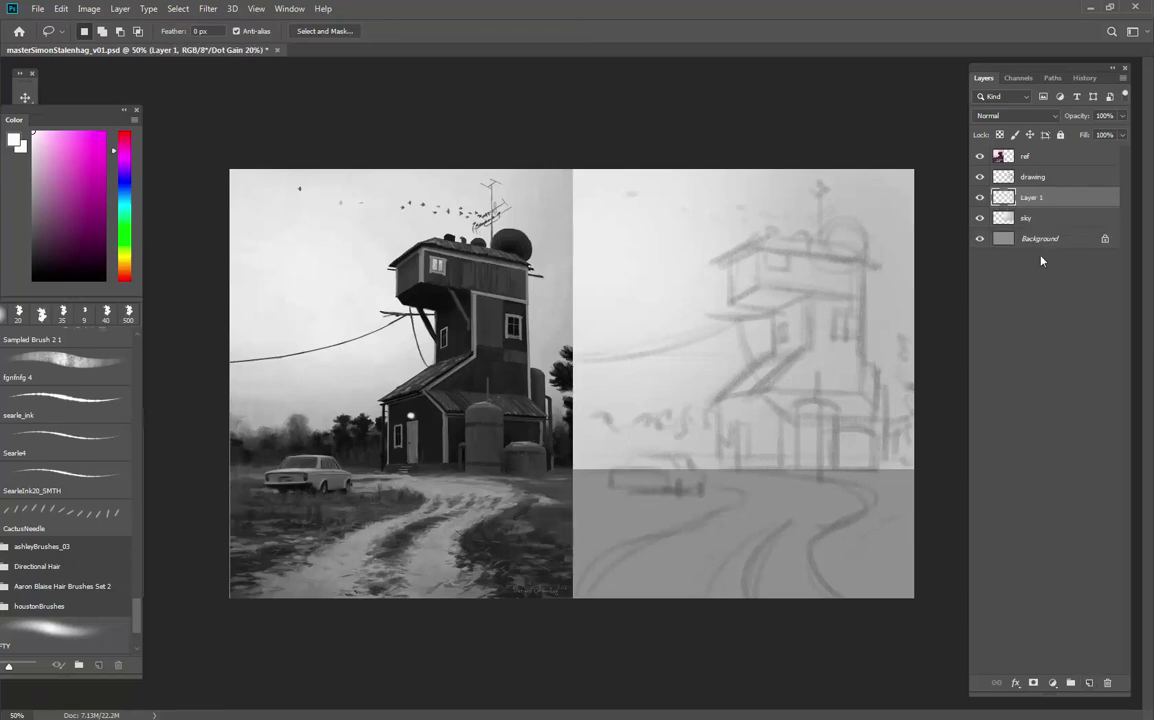
{"action": "double_click", "coordinate": [1032, 197]}
{"action": "type", "text": "treesBG"}
{"action": "key", "text": "Return"}
Lasso the background treeline along the study's horizon, fill it with dark gray and clear the selection
{"action": "mouse_move", "coordinate": [905, 425]}
{"action": "left_mouse_down"}
{"action": "mouse_move", "coordinate": [747, 424]}
{"action": "mouse_move", "coordinate": [714, 408]}
{"action": "mouse_move", "coordinate": [702, 424]}
{"action": "mouse_move", "coordinate": [694, 411]}
{"action": "mouse_move", "coordinate": [641, 435]}
{"action": "mouse_move", "coordinate": [628, 412]}
{"action": "mouse_move", "coordinate": [611, 433]}
{"action": "mouse_move", "coordinate": [575, 427]}
{"action": "mouse_move", "coordinate": [548, 471]}
{"action": "mouse_move", "coordinate": [550, 481]}
{"action": "mouse_move", "coordinate": [932, 476]}
{"action": "left_mouse_up"}
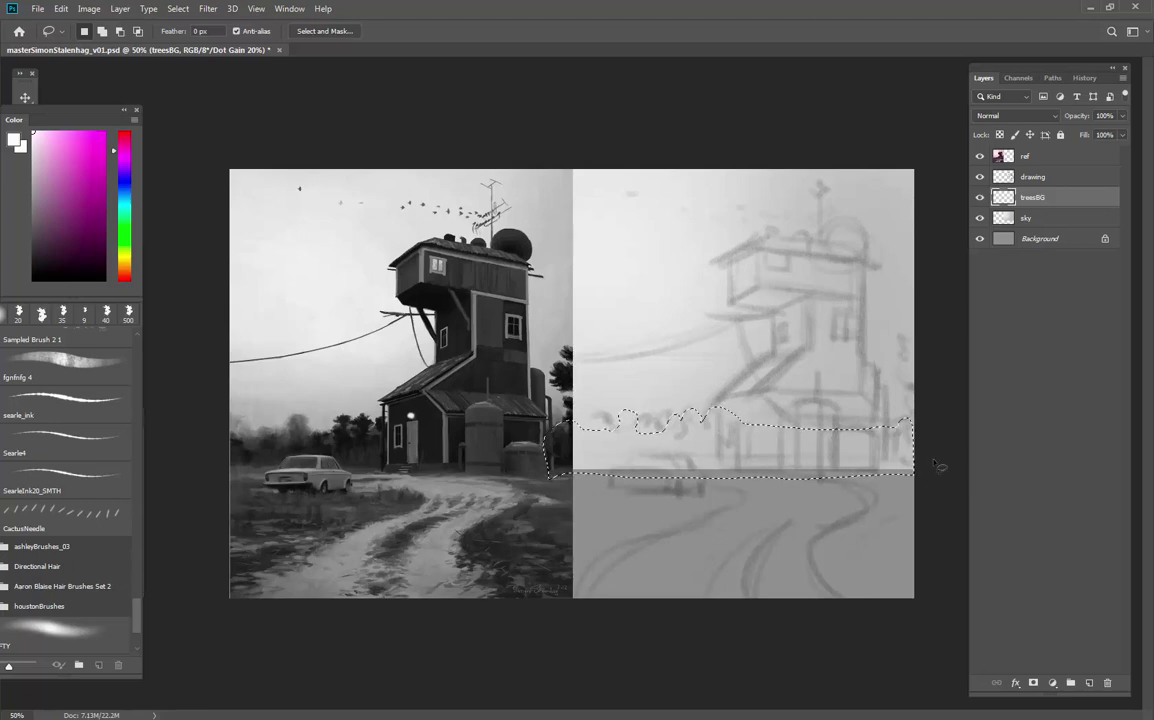
{"action": "key", "text": "shift"}
{"action": "key", "text": "g"}
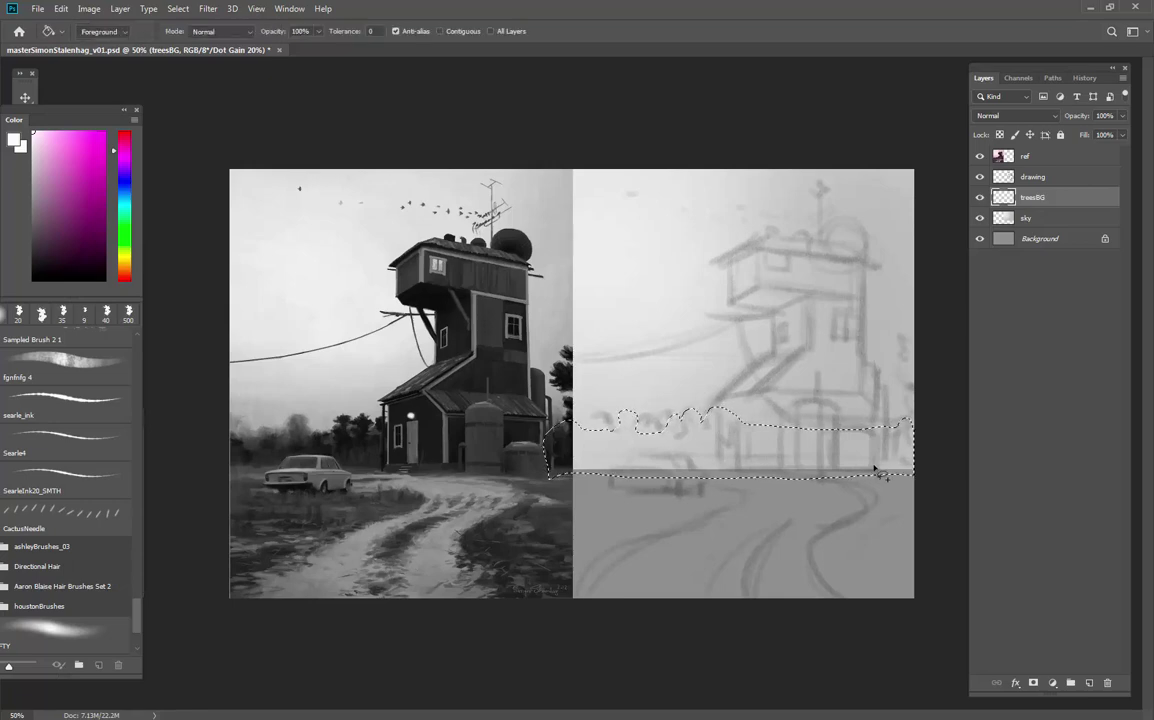
{"action": "left_click_drag", "start_coordinate": [41, 210], "coordinate": [26, 212]}
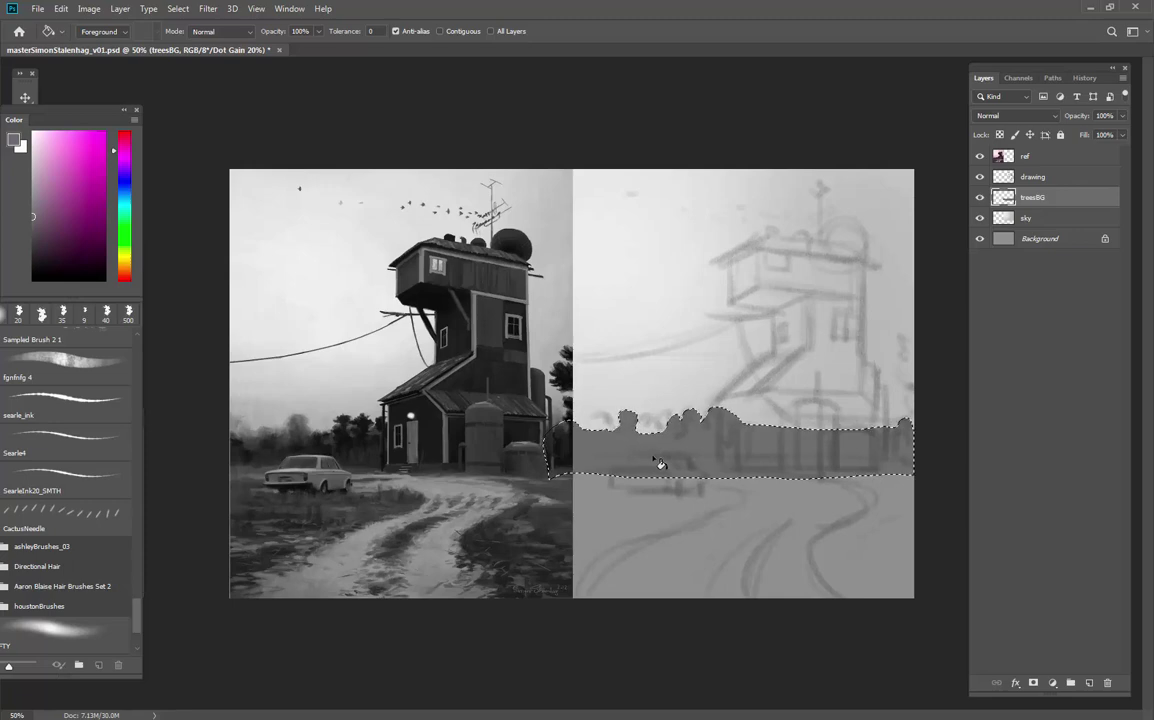
{"action": "left_click", "coordinate": [33, 239]}
{"action": "left_click", "coordinate": [584, 465]}
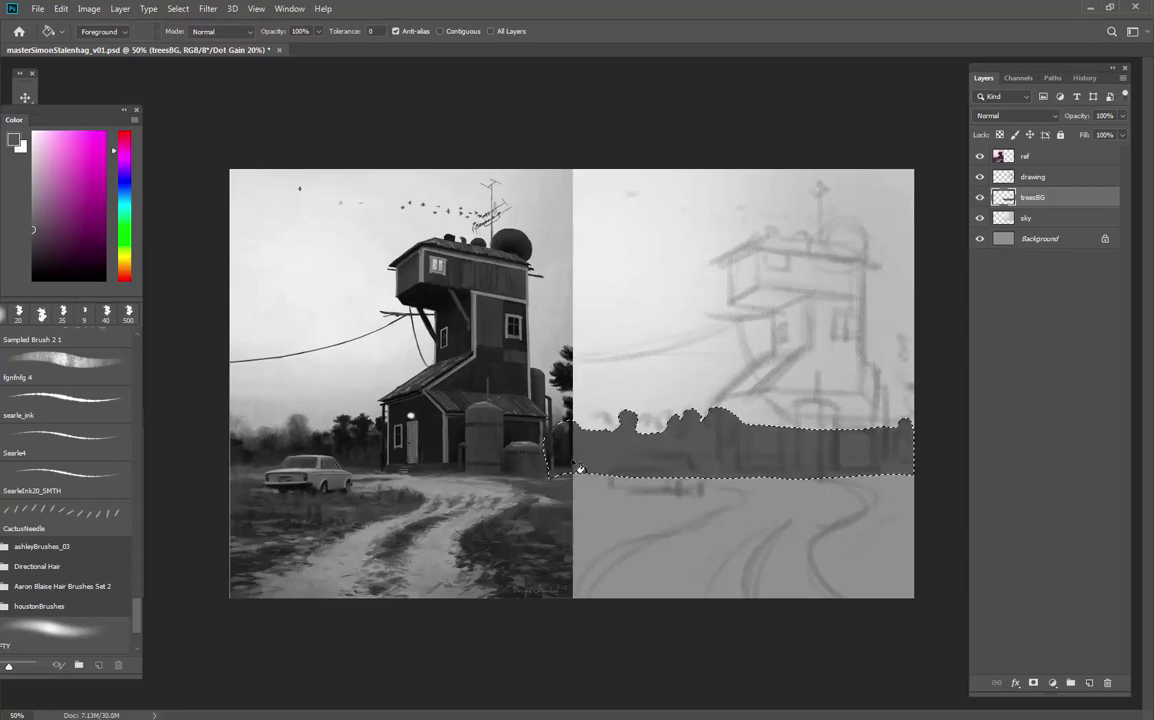
{"action": "key", "text": "ctrl+d"}
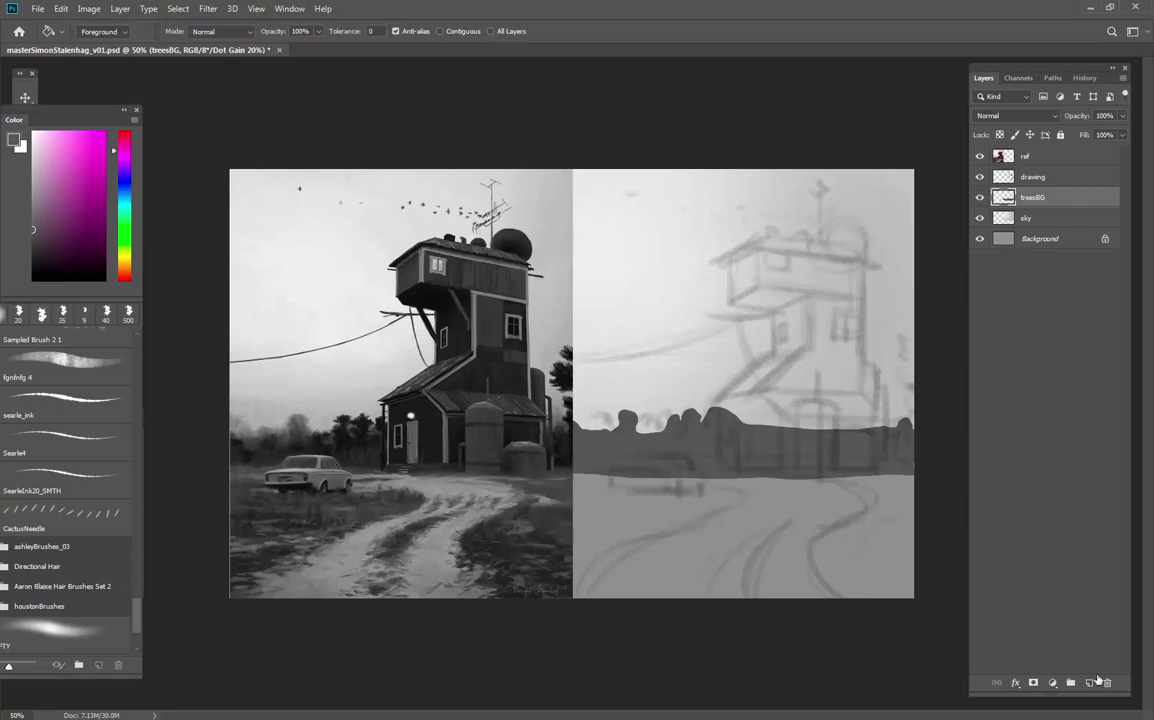
Add a new layer directly above treesBG and name it "GP"
{"action": "key", "text": "ctrl+shift+alt+n"}
{"action": "double_click", "coordinate": [1031, 199]}
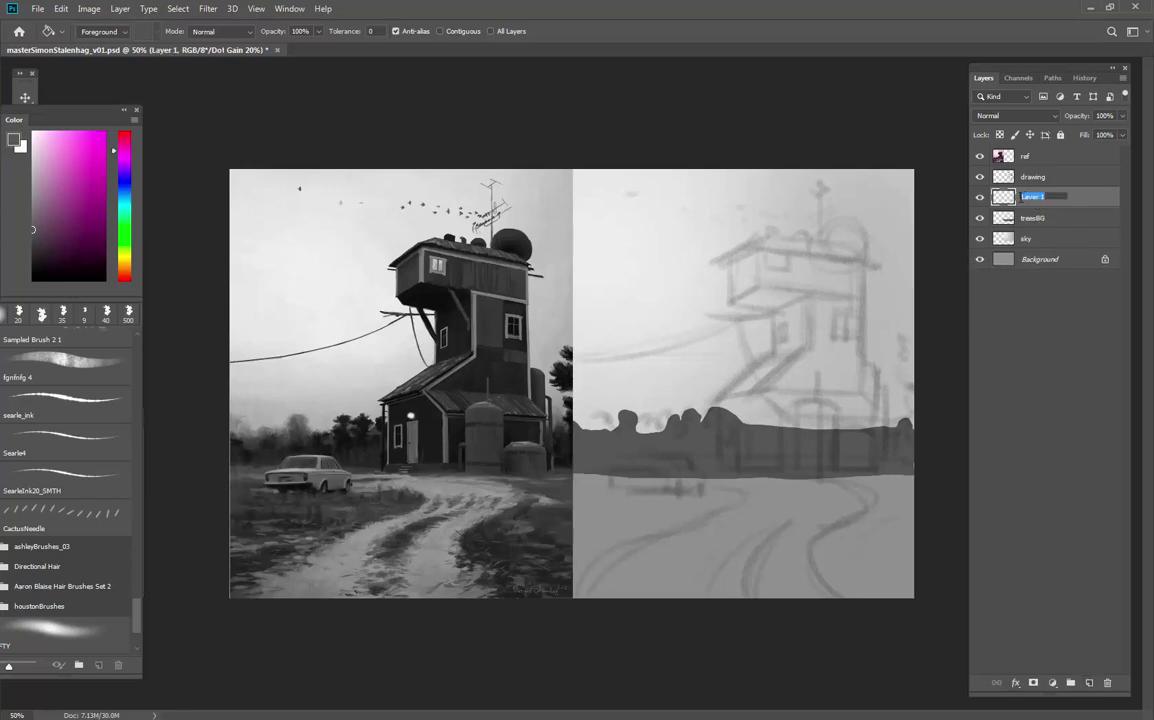
{"action": "type", "text": "h"}
{"action": "key", "text": "Return"}
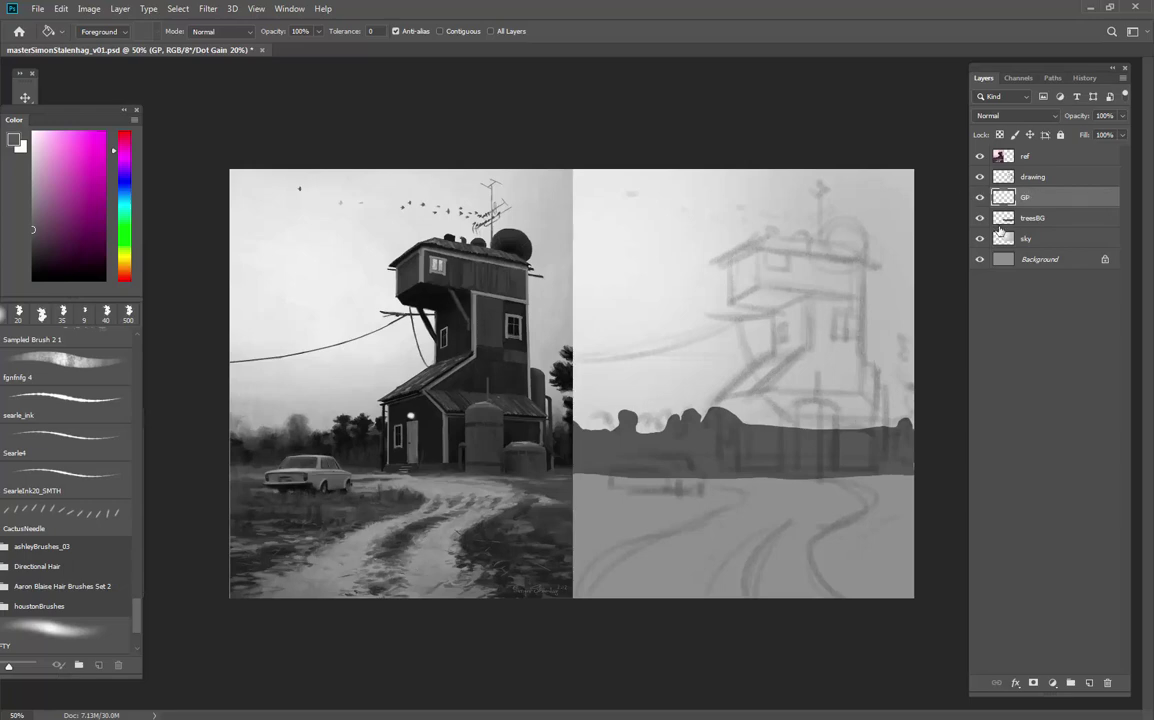
{"action": "key", "text": "k"}
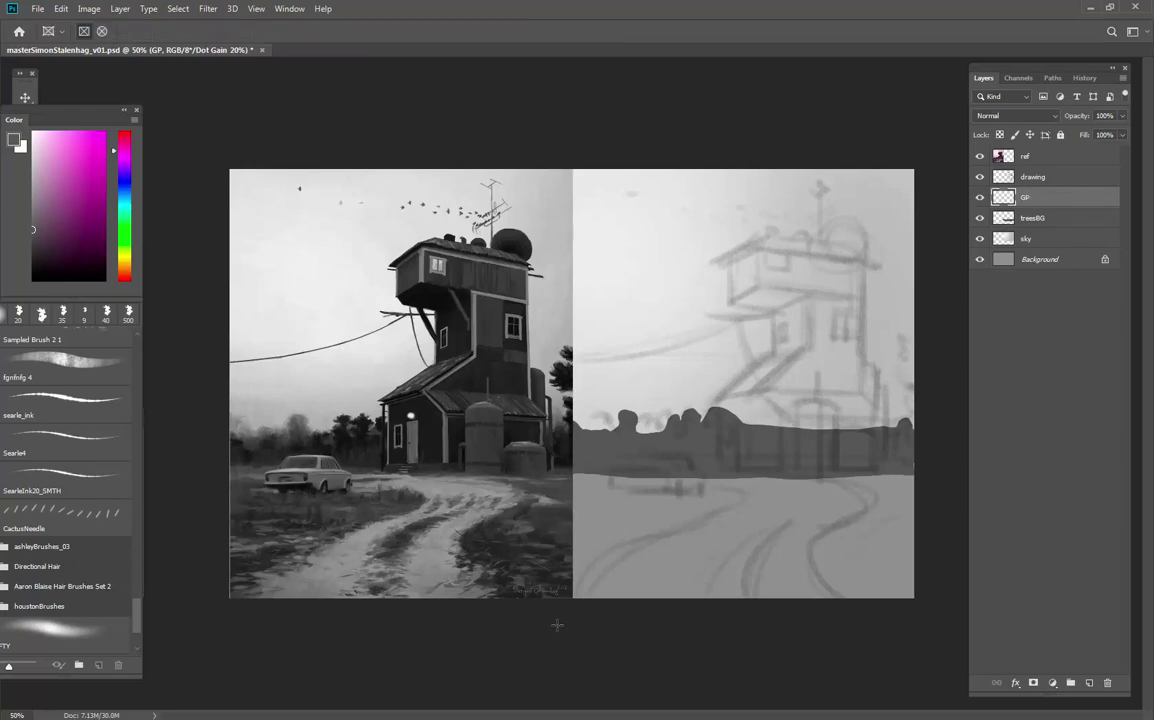
{"action": "left_click_drag", "start_coordinate": [557, 625], "coordinate": [930, 467]}
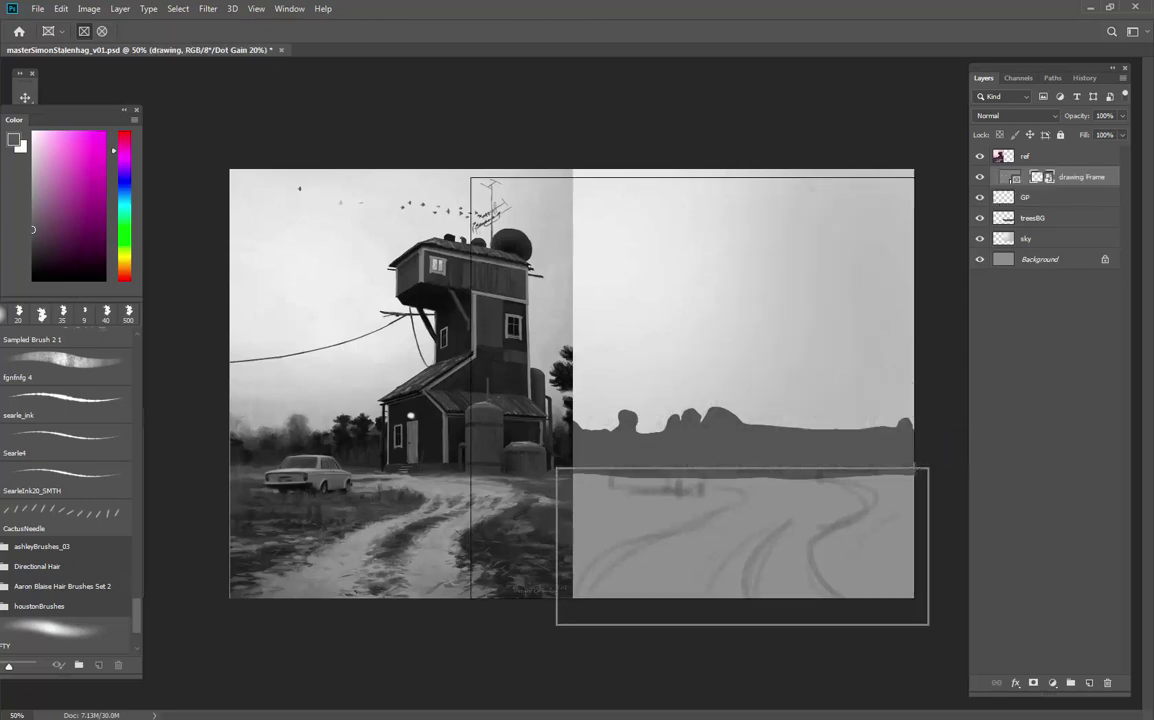
{"action": "key", "text": "ctrl+z"}
Select the study's ground area below the treeline with a rectangle, fill it with medium-dark gray on GP and clear the selection
{"action": "key", "text": "m"}
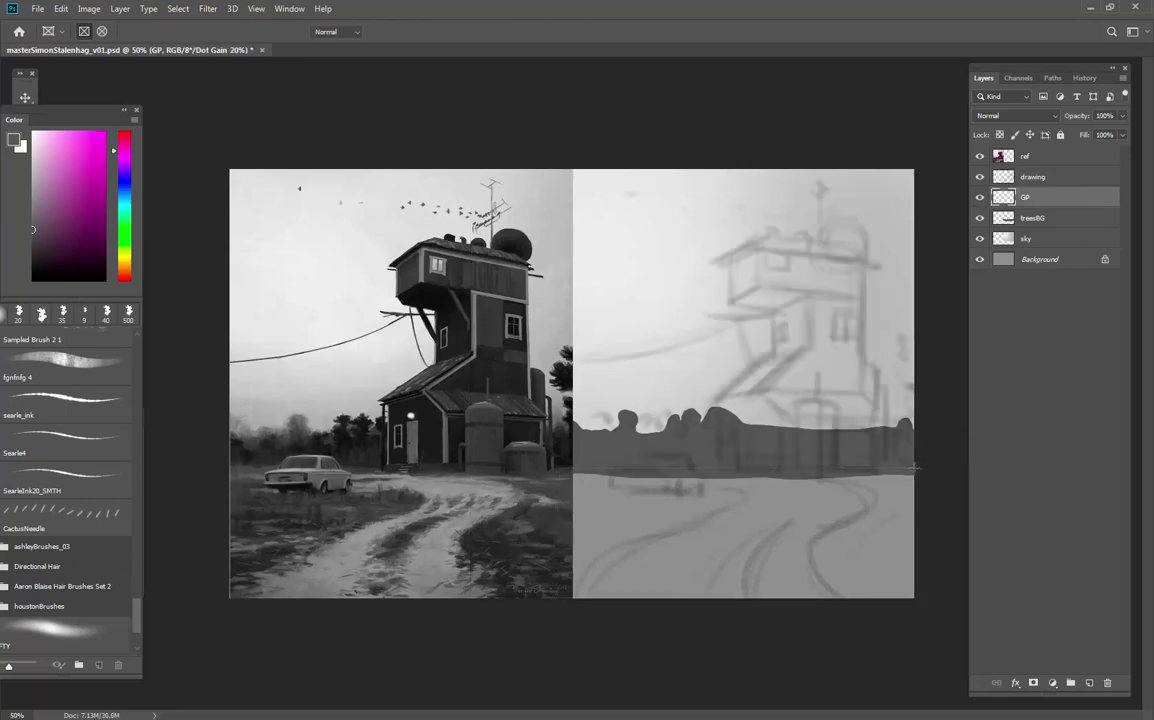
{"action": "mouse_move", "coordinate": [561, 598]}
{"action": "left_mouse_down"}
{"action": "mouse_move", "coordinate": [791, 494]}
{"action": "mouse_move", "coordinate": [983, 440]}
{"action": "mouse_move", "coordinate": [986, 465]}
{"action": "left_mouse_up"}
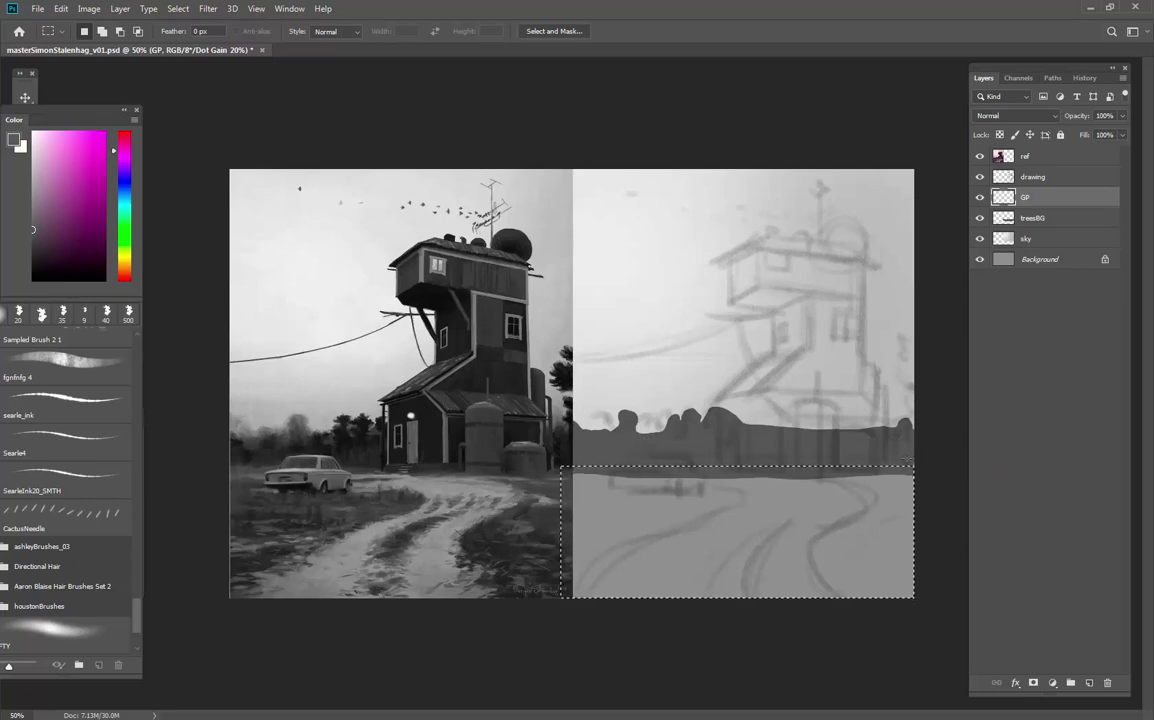
{"action": "key", "text": "g"}
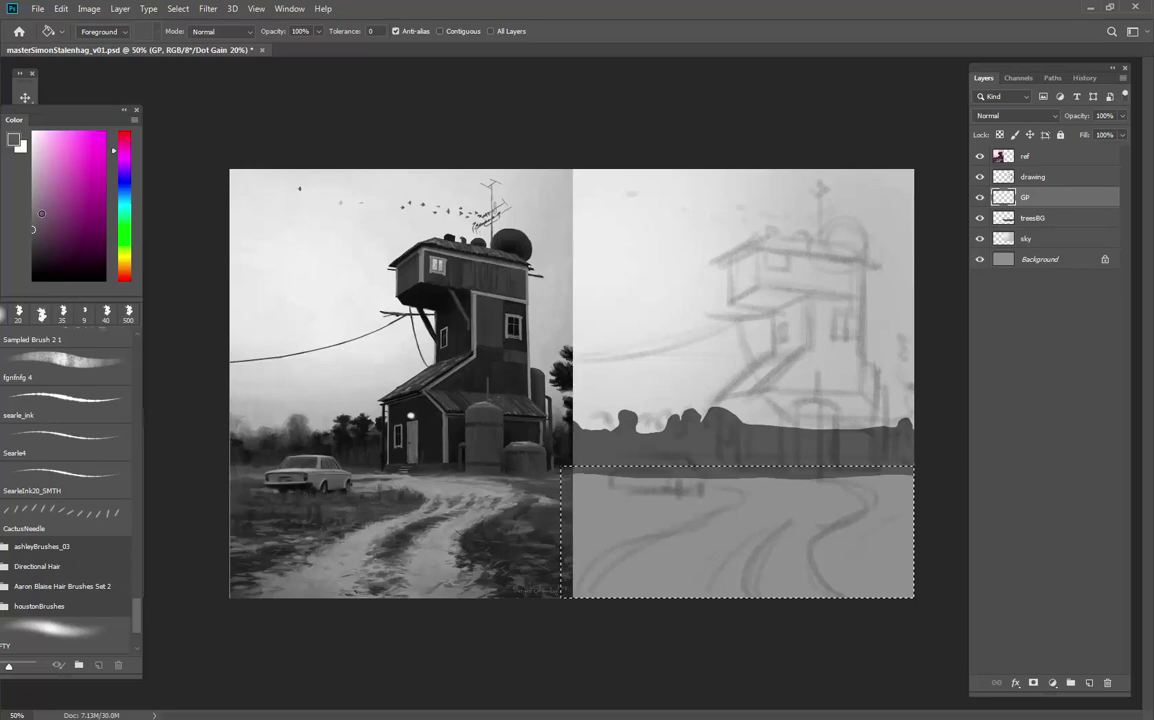
{"action": "left_click", "coordinate": [33, 209]}
{"action": "left_click", "coordinate": [650, 426], "text": "alt"}
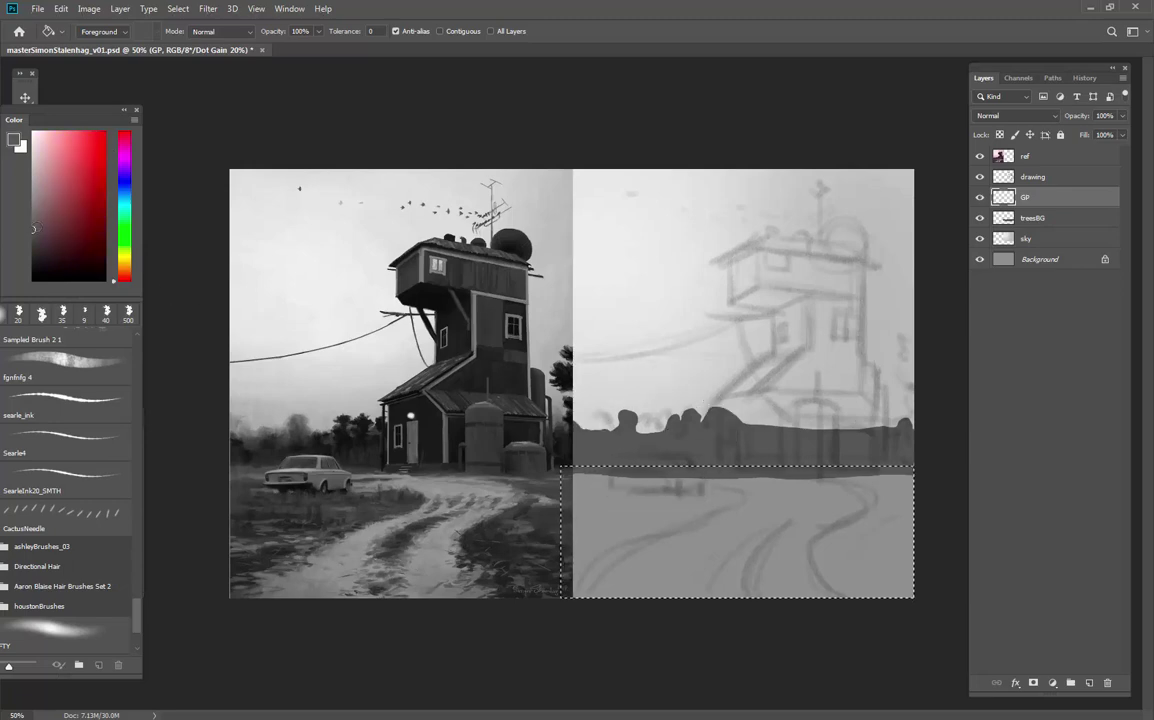
{"action": "left_click", "coordinate": [703, 517]}
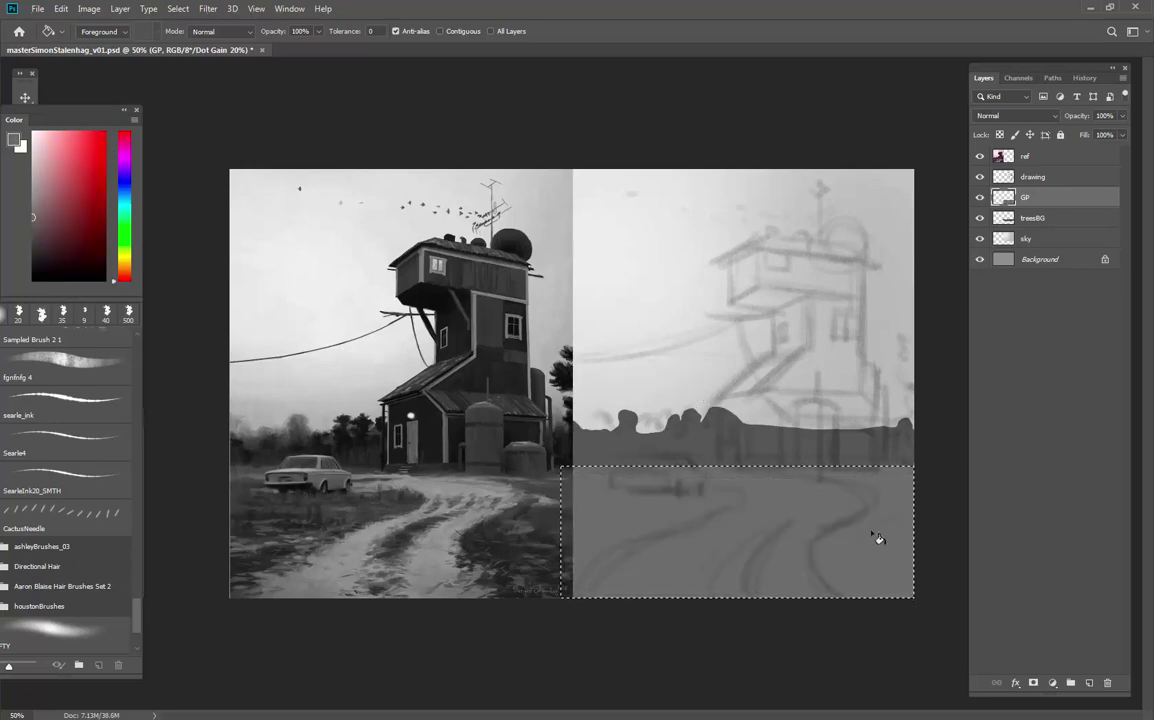
{"action": "key", "text": "b"}
{"action": "key", "text": "ctrl+d"}
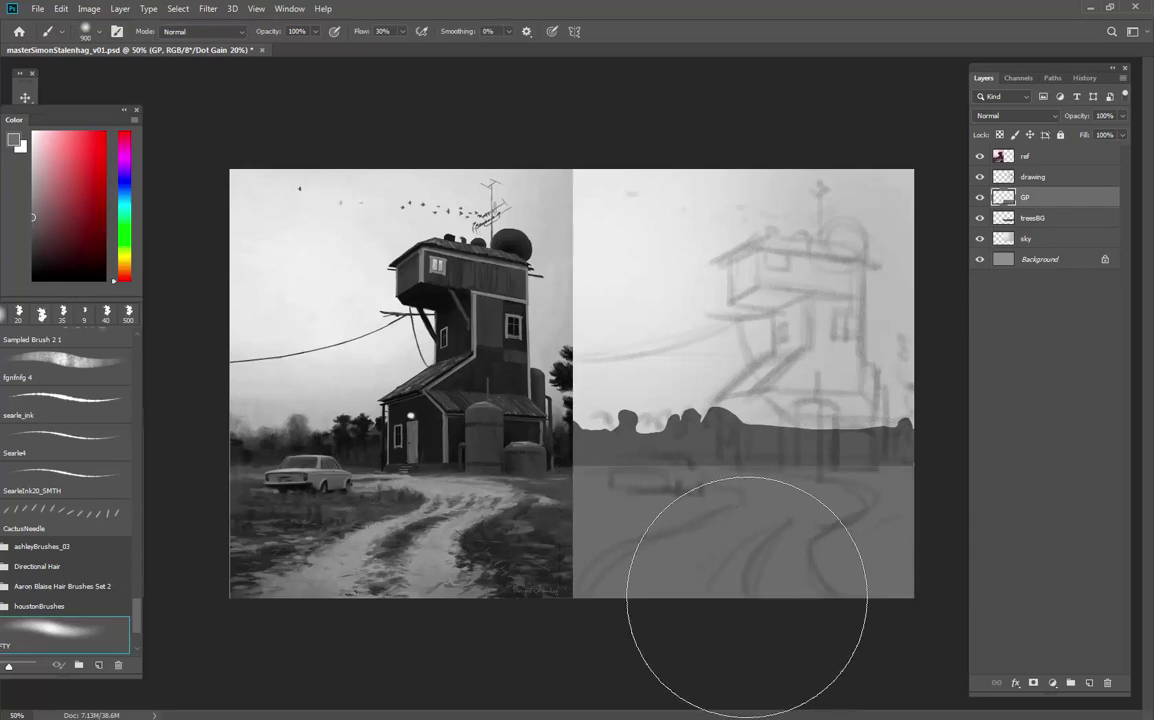
Lock the GP layer's transparent pixels and darken the ground toward the foreground with the soft brush, reduced to 500 px
{"action": "left_click", "coordinate": [1000, 135]}
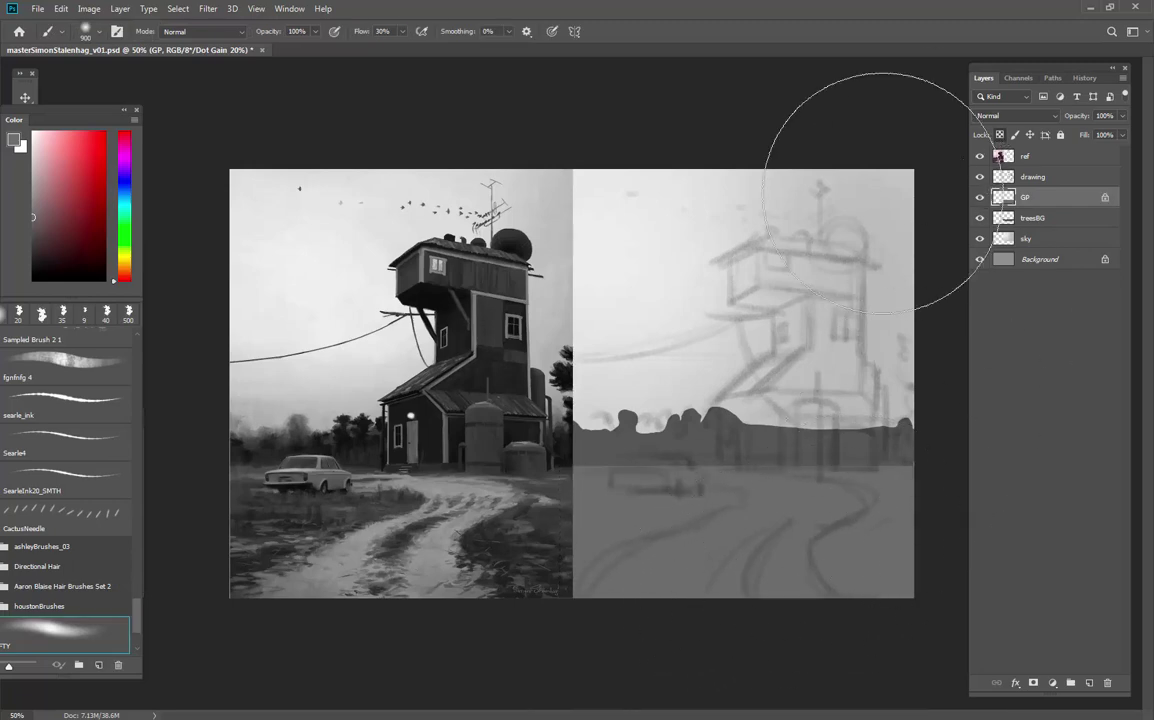
{"action": "left_click", "coordinate": [618, 528], "text": "alt"}
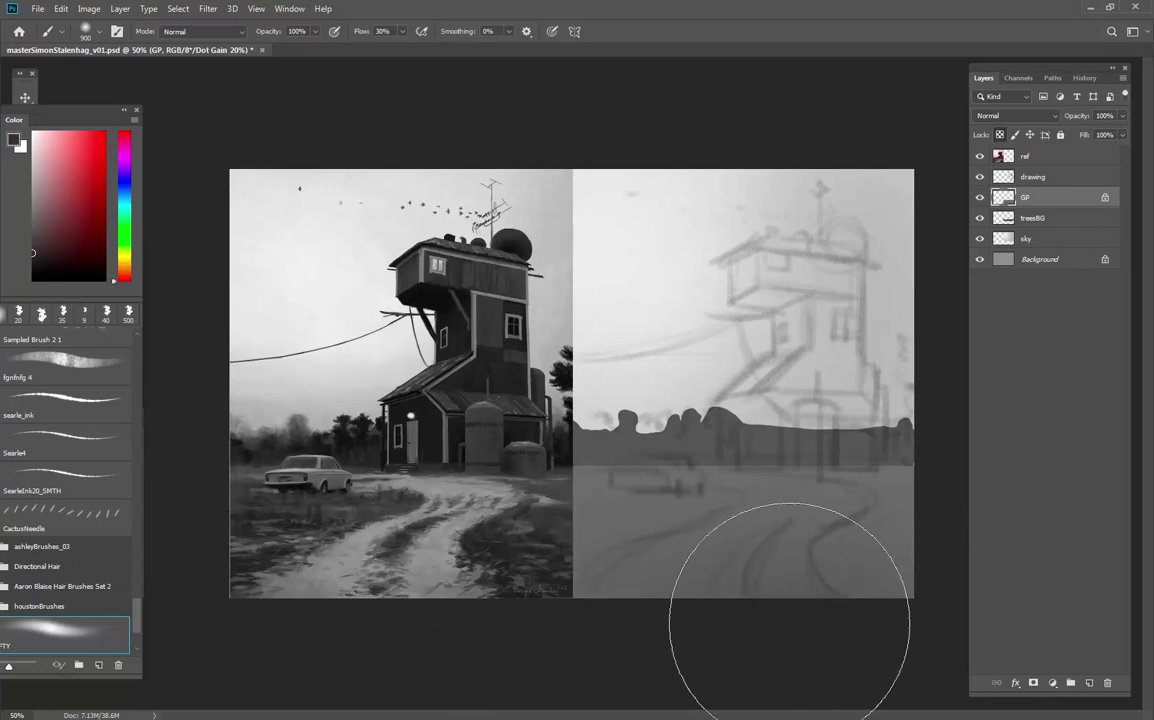
{"action": "key", "text": "bracketleft"}
{"action": "key", "text": "bracketleft"}
{"action": "key", "text": "bracketleft"}
{"action": "key", "text": "bracketleft"}
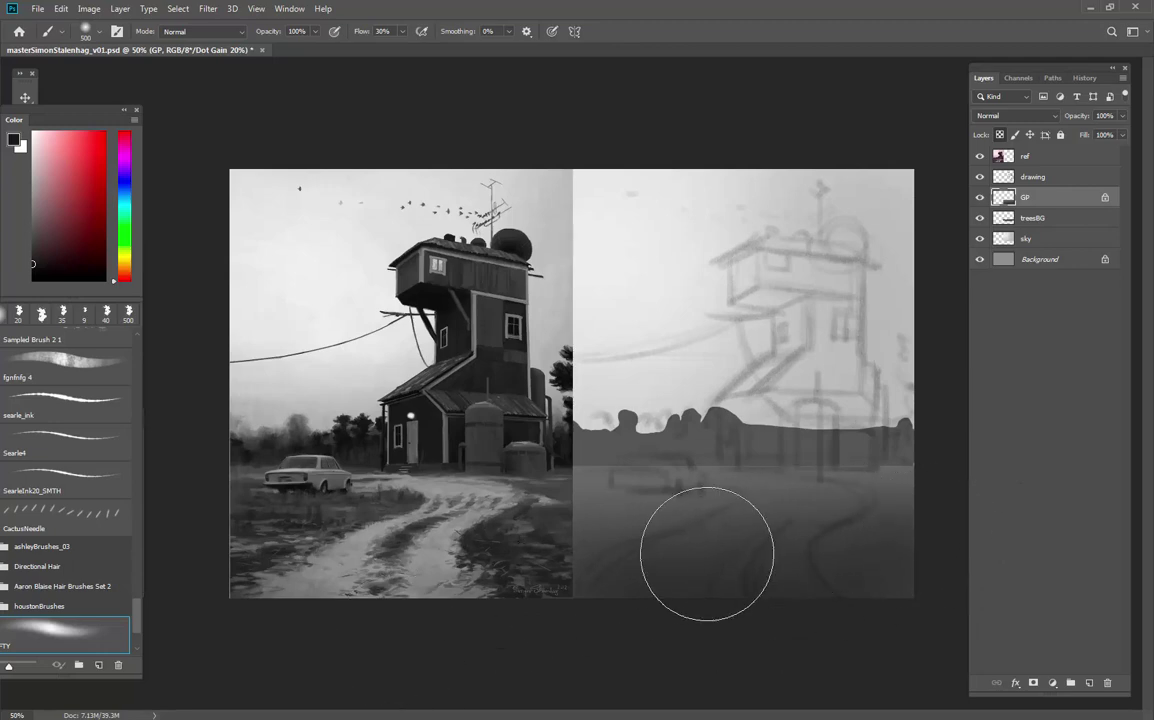
Set the Lasso feather to 4 px and outline the winding road from the horizon to the study's lower edge
{"action": "key", "text": "l"}
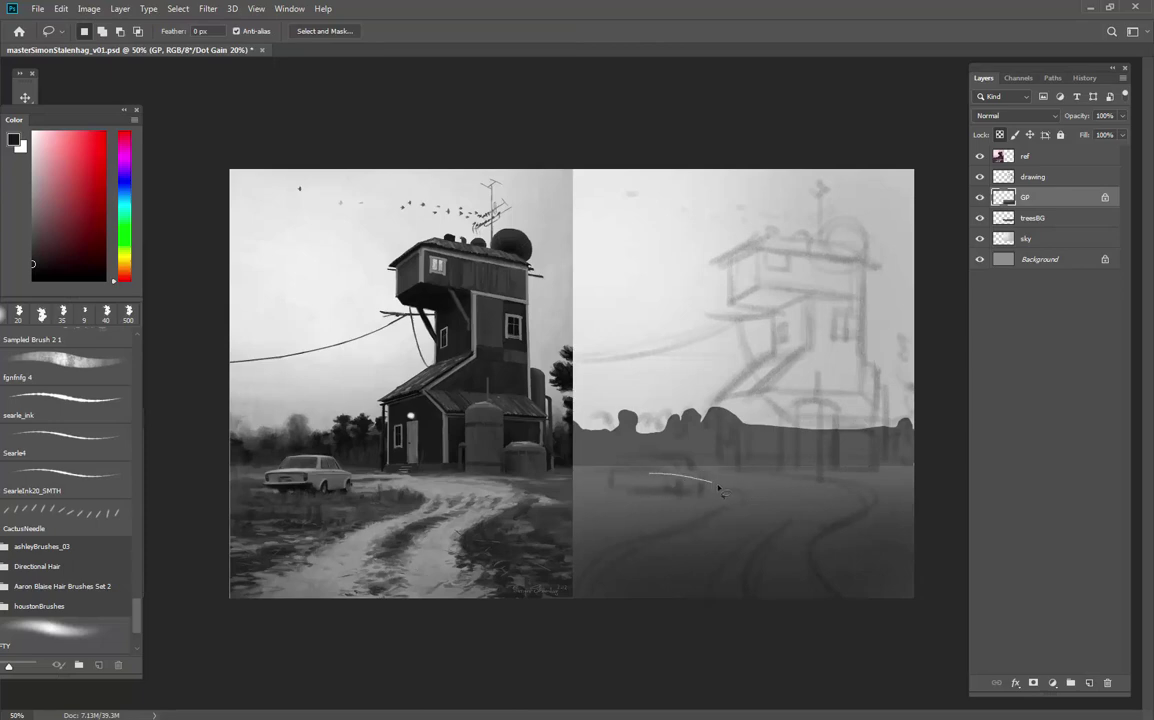
{"action": "left_click_drag", "start_coordinate": [735, 503], "coordinate": [690, 482]}
{"action": "key", "text": "Return"}
{"action": "type", "text": "4"}
{"action": "key", "text": "Return"}
{"action": "left_click", "coordinate": [622, 482]}
{"action": "left_click_drag", "start_coordinate": [683, 482], "coordinate": [600, 478]}
{"action": "mouse_move", "coordinate": [717, 516]}
{"action": "left_mouse_down"}
{"action": "mouse_move", "coordinate": [638, 549]}
{"action": "mouse_move", "coordinate": [581, 598]}
{"action": "mouse_move", "coordinate": [620, 627]}
{"action": "mouse_move", "coordinate": [857, 621]}
{"action": "mouse_move", "coordinate": [835, 615]}
{"action": "mouse_move", "coordinate": [847, 602]}
{"action": "mouse_move", "coordinate": [803, 557]}
{"action": "mouse_move", "coordinate": [856, 516]}
{"action": "left_mouse_up"}
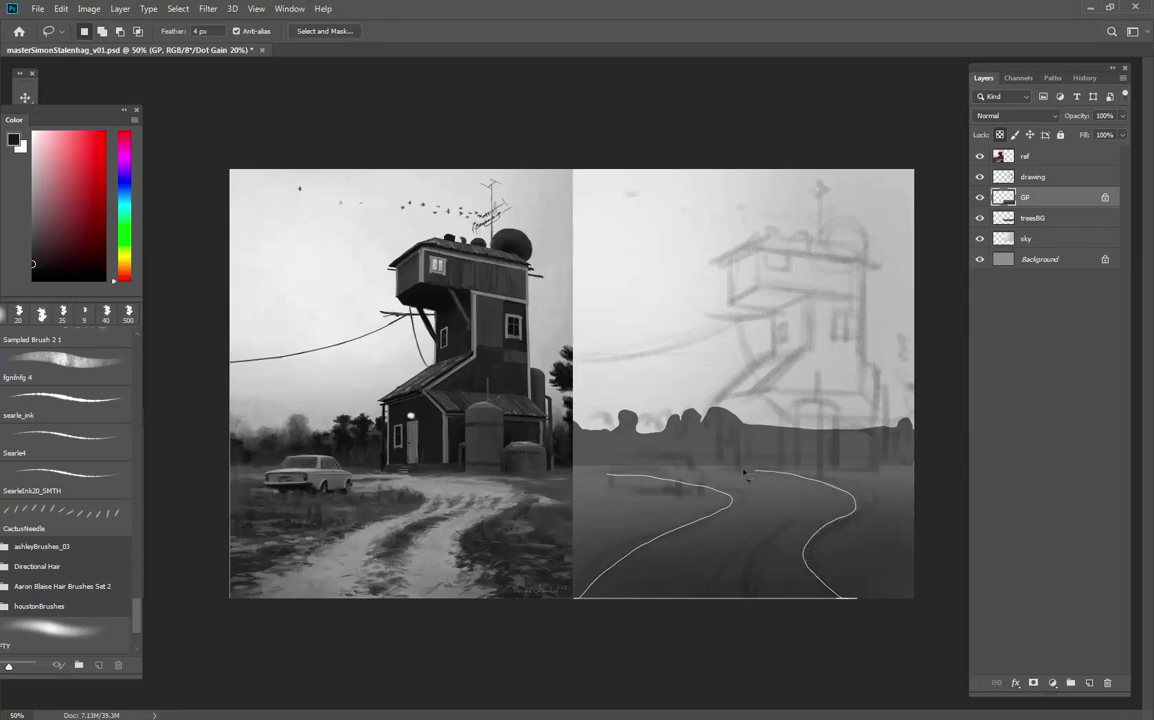
{"action": "left_click_drag", "start_coordinate": [674, 473], "coordinate": [604, 472]}
Refine the road selection by subtracting the grass patches between the wheel tracks and adding irregular bits along its edges
{"action": "key", "text": "shift"}
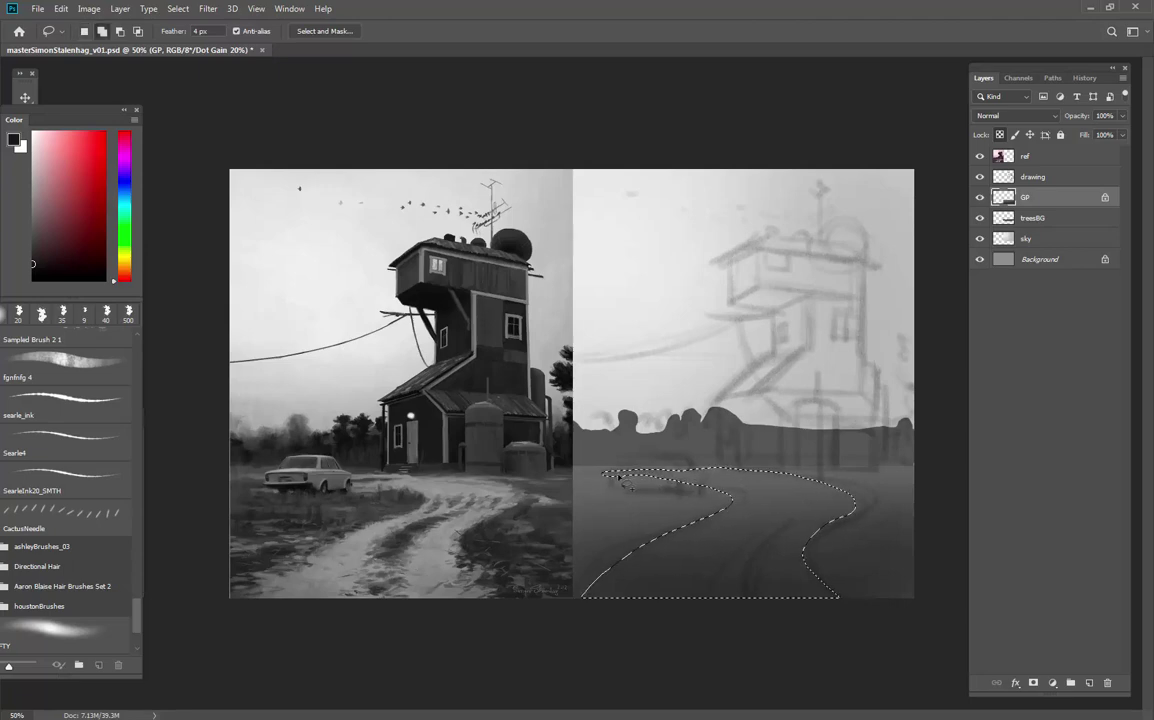
{"action": "mouse_move", "coordinate": [690, 493]}
{"action": "left_mouse_down"}
{"action": "mouse_move", "coordinate": [620, 478]}
{"action": "mouse_move", "coordinate": [709, 481]}
{"action": "mouse_move", "coordinate": [650, 484]}
{"action": "left_mouse_up"}
{"action": "key", "text": "alt"}
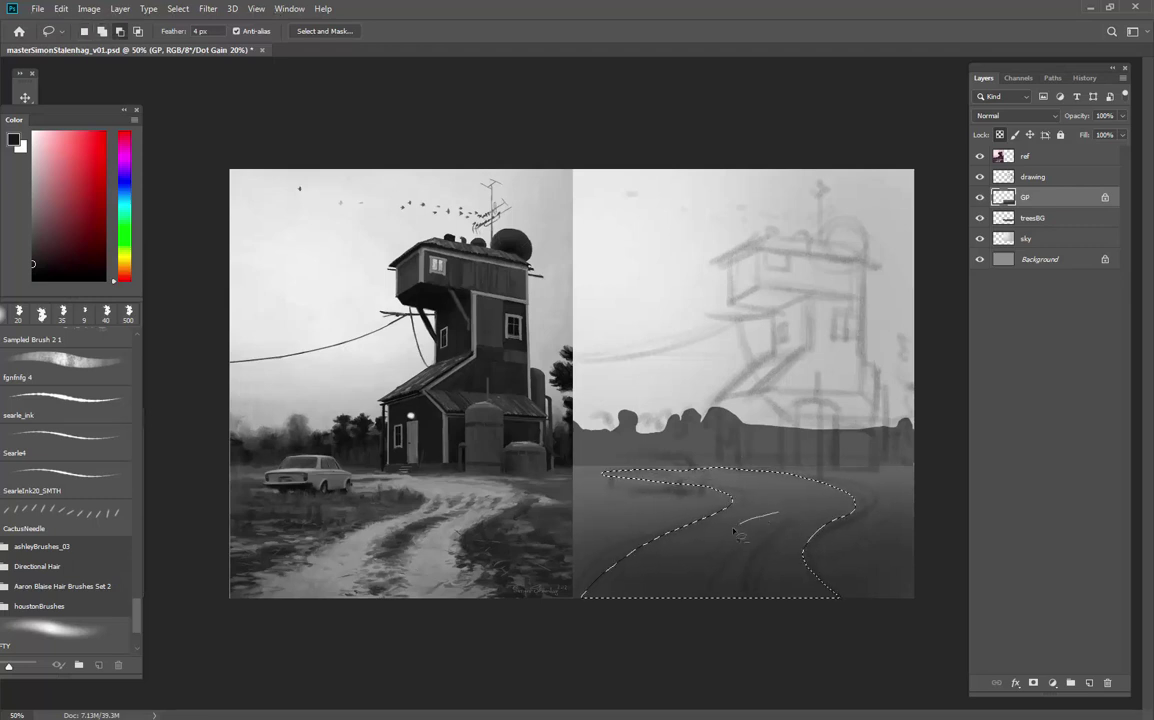
{"action": "mouse_move", "coordinate": [734, 531]}
{"action": "left_mouse_down"}
{"action": "mouse_move", "coordinate": [703, 566]}
{"action": "mouse_move", "coordinate": [735, 574]}
{"action": "mouse_move", "coordinate": [745, 544]}
{"action": "mouse_move", "coordinate": [779, 513]}
{"action": "left_mouse_up"}
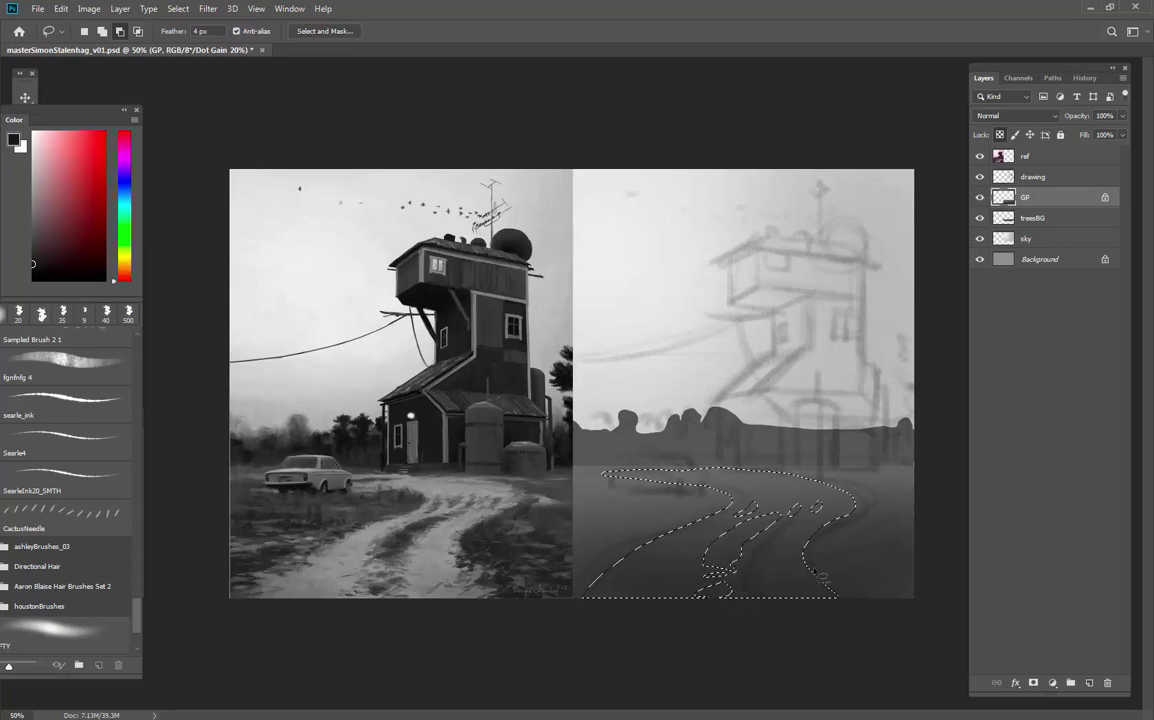
{"action": "key", "text": "ctrl+z"}
{"action": "left_click_drag", "start_coordinate": [819, 600], "coordinate": [808, 580]}
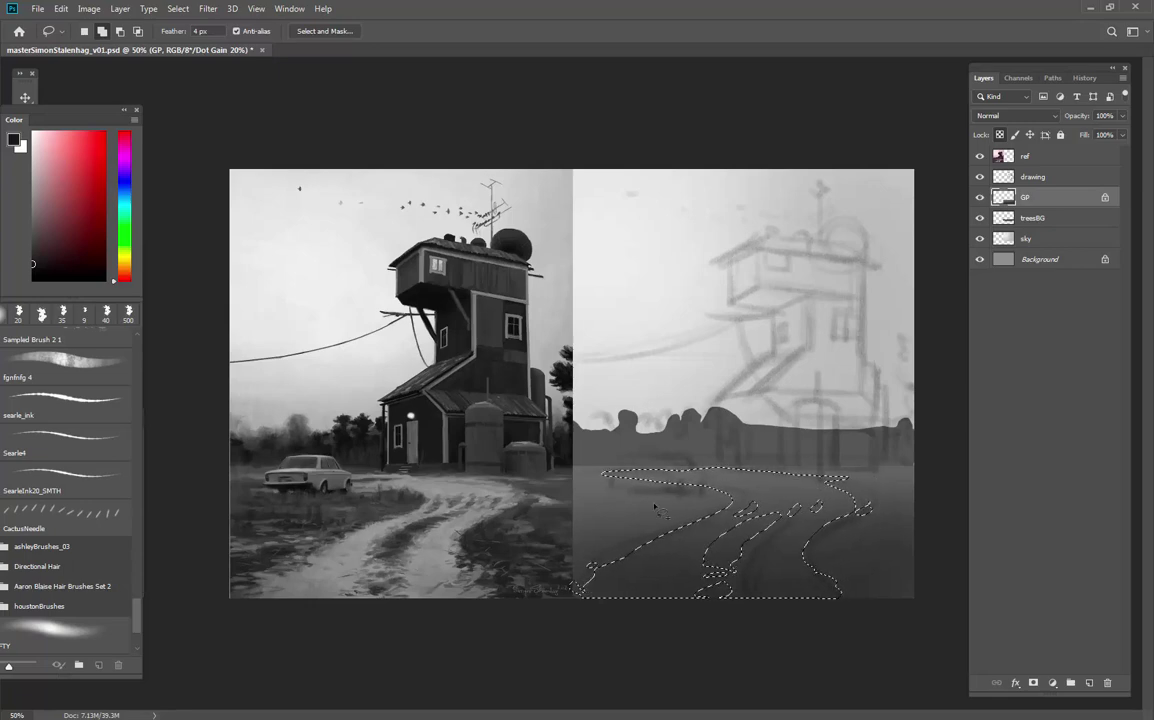
Fill the road selection with mid gray on a new layer above GP, name it "road" and clear the selection
{"action": "key", "text": "g"}
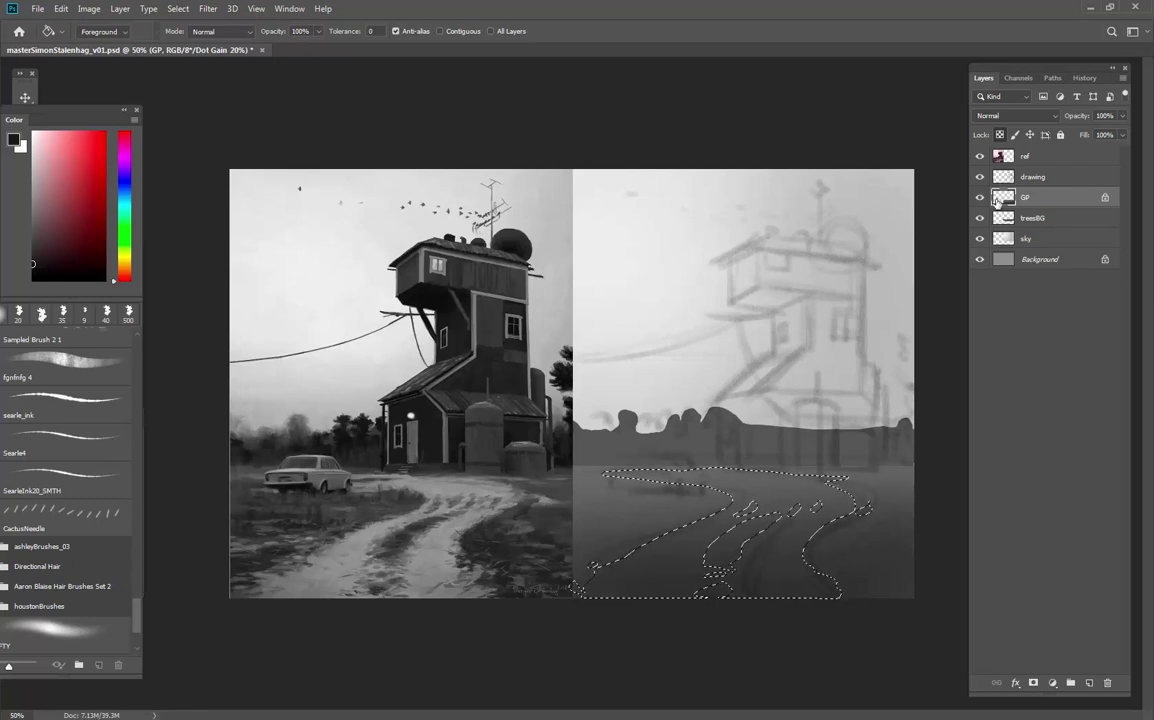
{"action": "key", "text": "ctrl+shift+alt+n"}
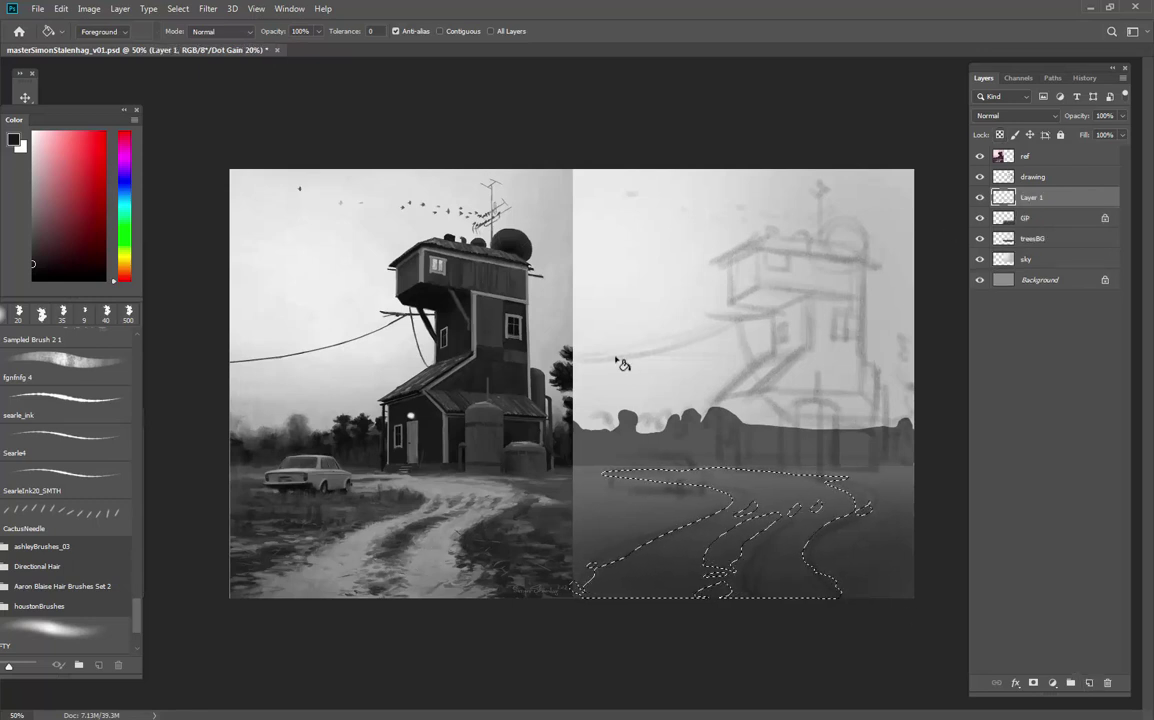
{"action": "left_click", "coordinate": [625, 540], "text": "alt"}
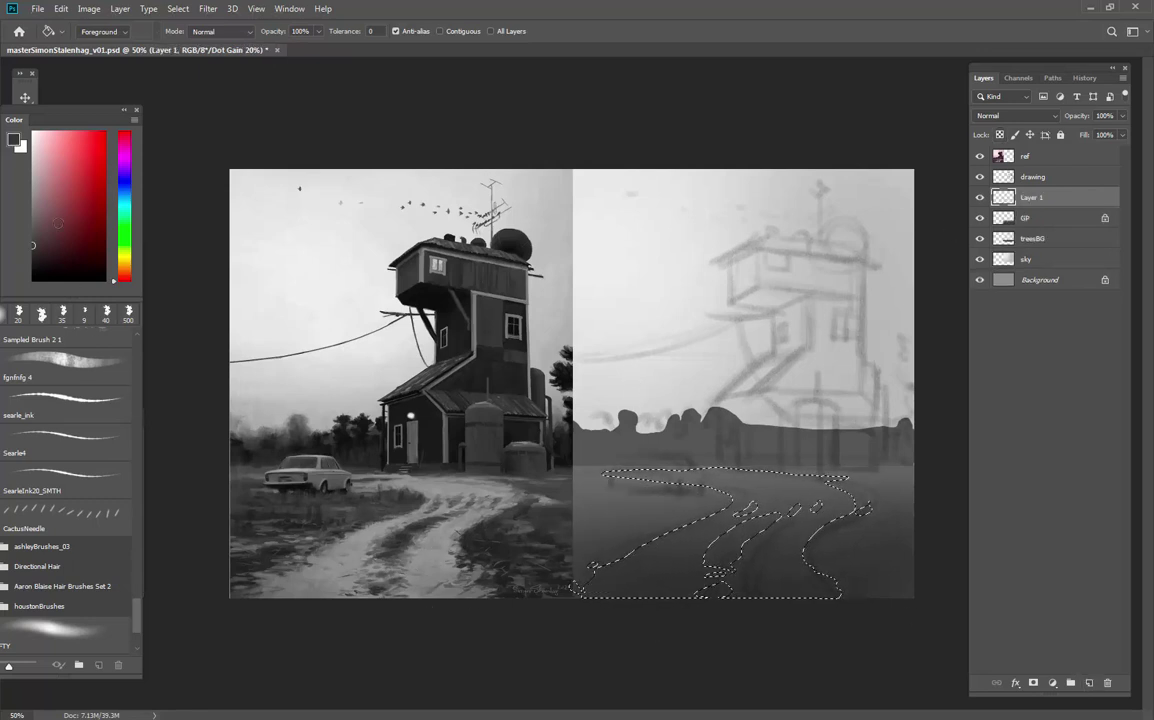
{"action": "left_click", "coordinate": [34, 210]}
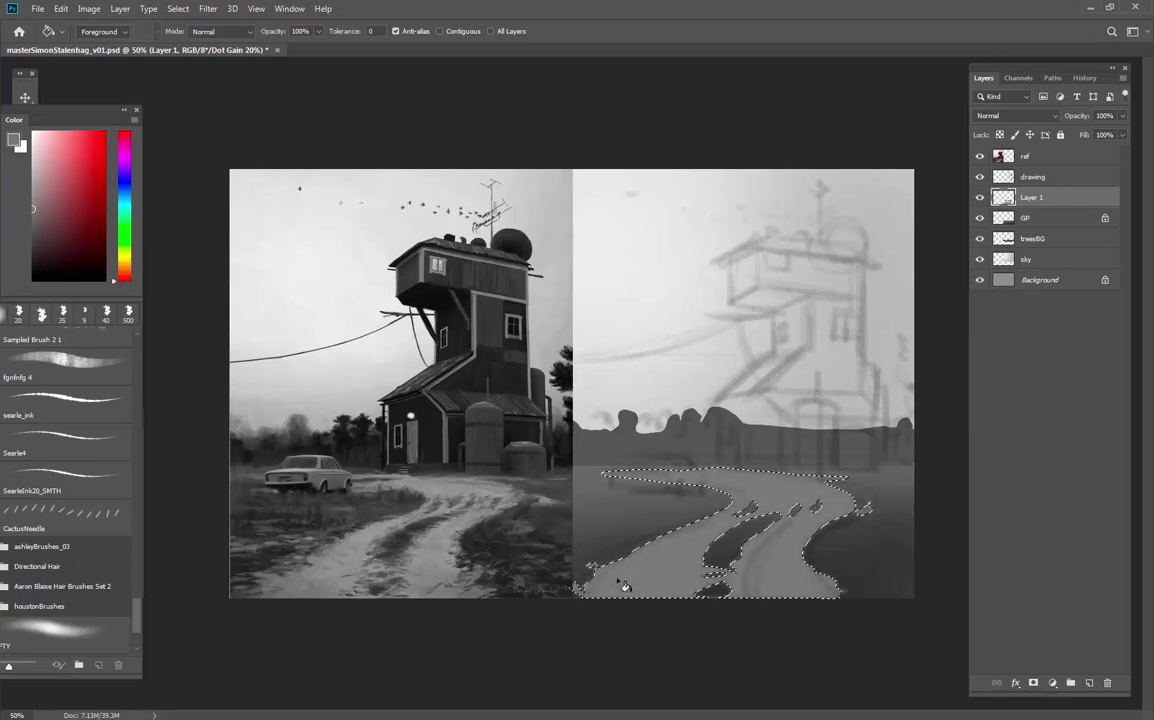
{"action": "double_click", "coordinate": [1028, 197]}
{"action": "type", "text": "r"}
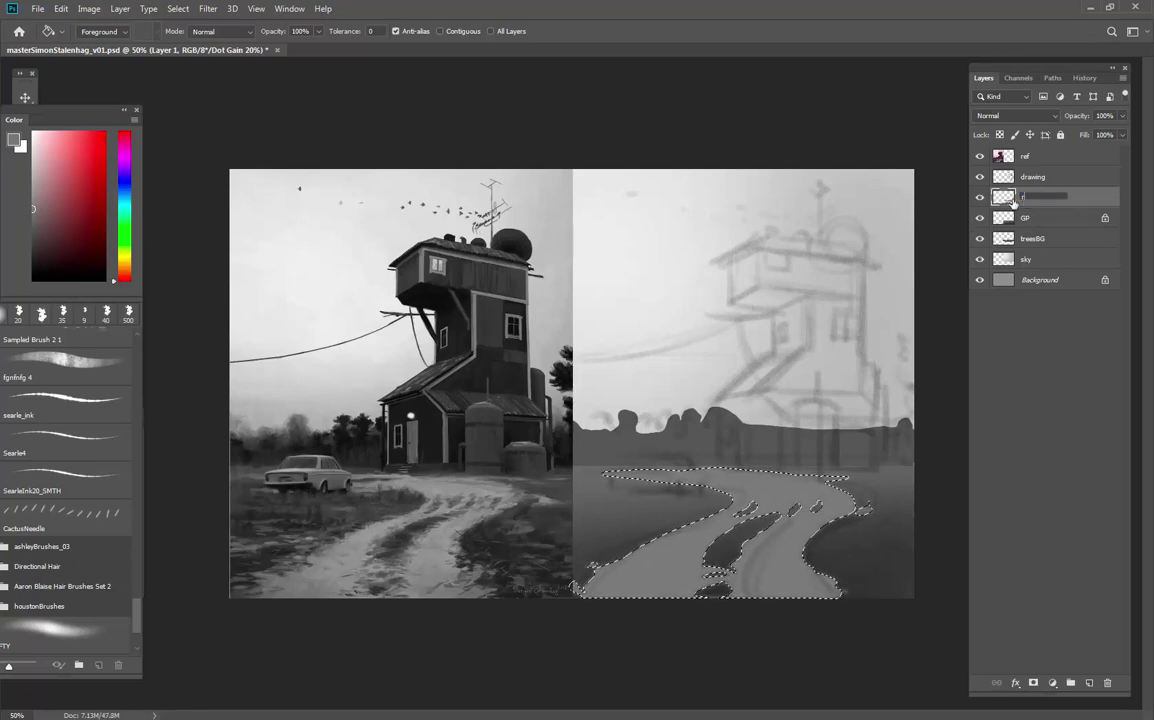
{"action": "type", "text": "oad"}
{"action": "key", "text": "Return"}
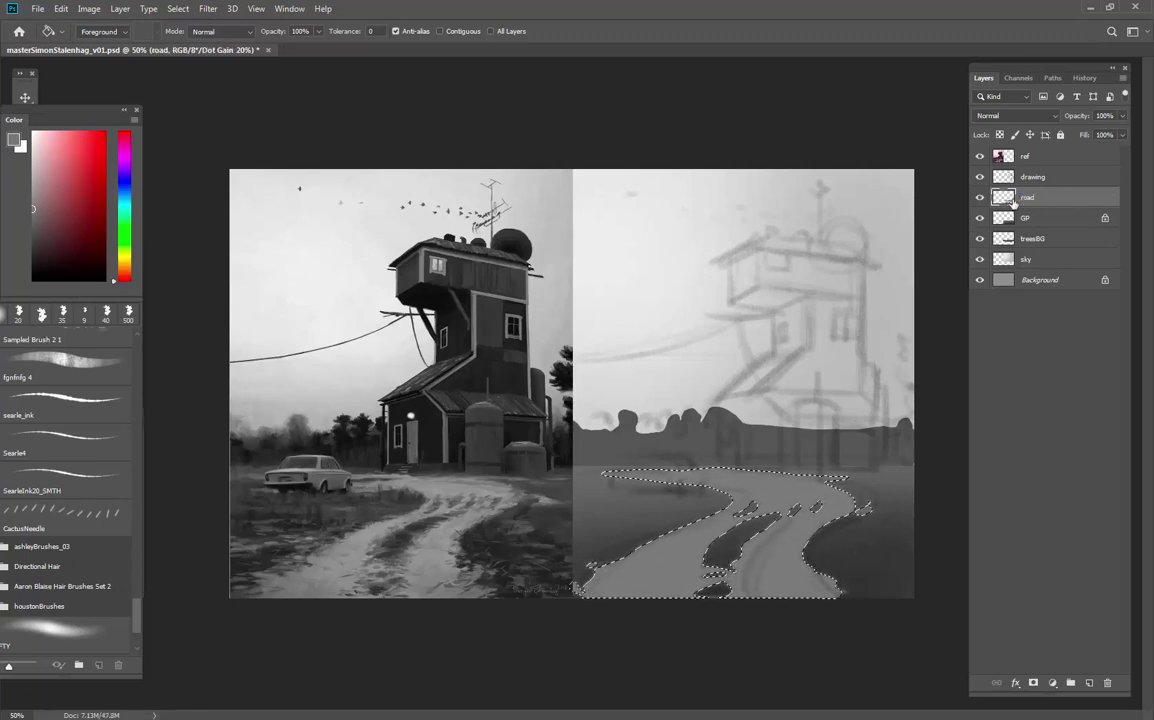
{"action": "key", "text": "ctrl+d"}
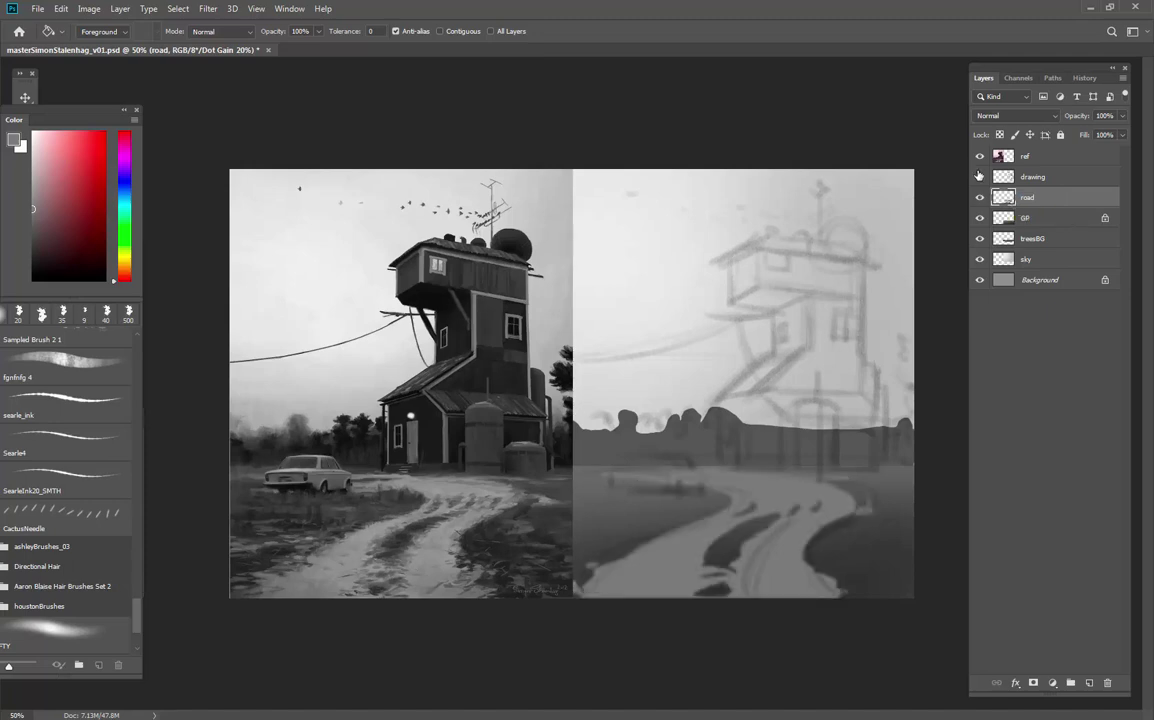
With the drawing temporarily hidden, lock the road layer's transparent pixels and softly brush a lighter gray over the road
{"action": "left_click", "coordinate": [980, 177]}
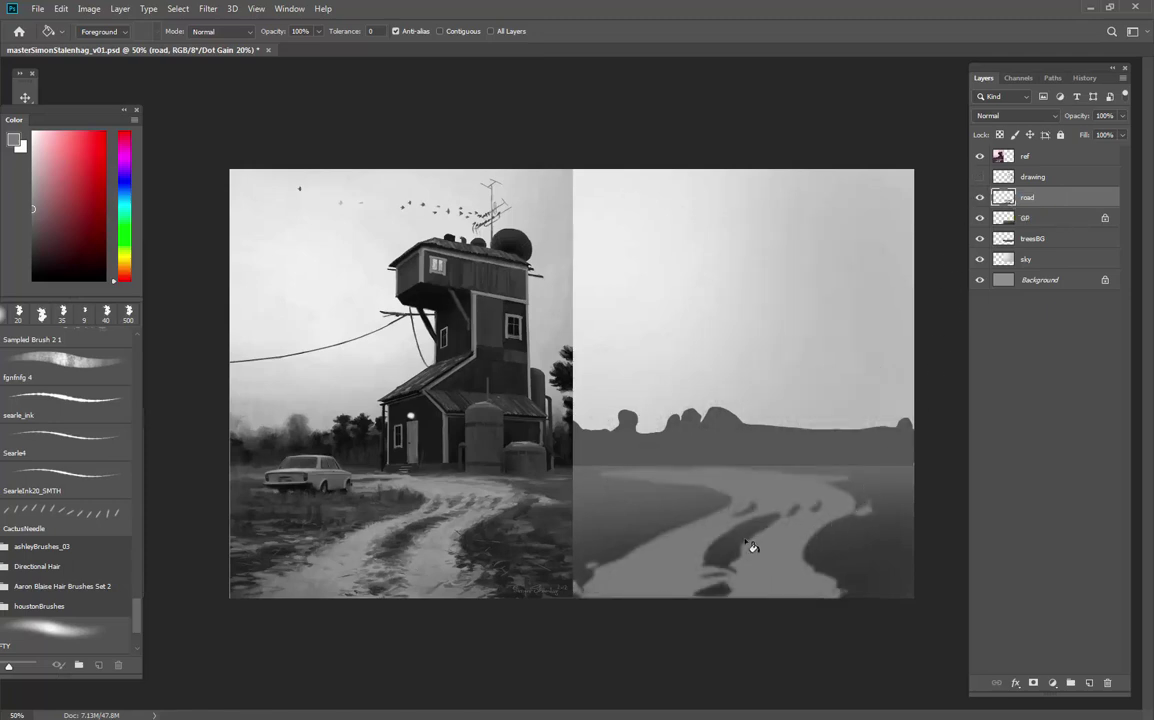
{"action": "key", "text": "/"}
{"action": "key", "text": "b"}
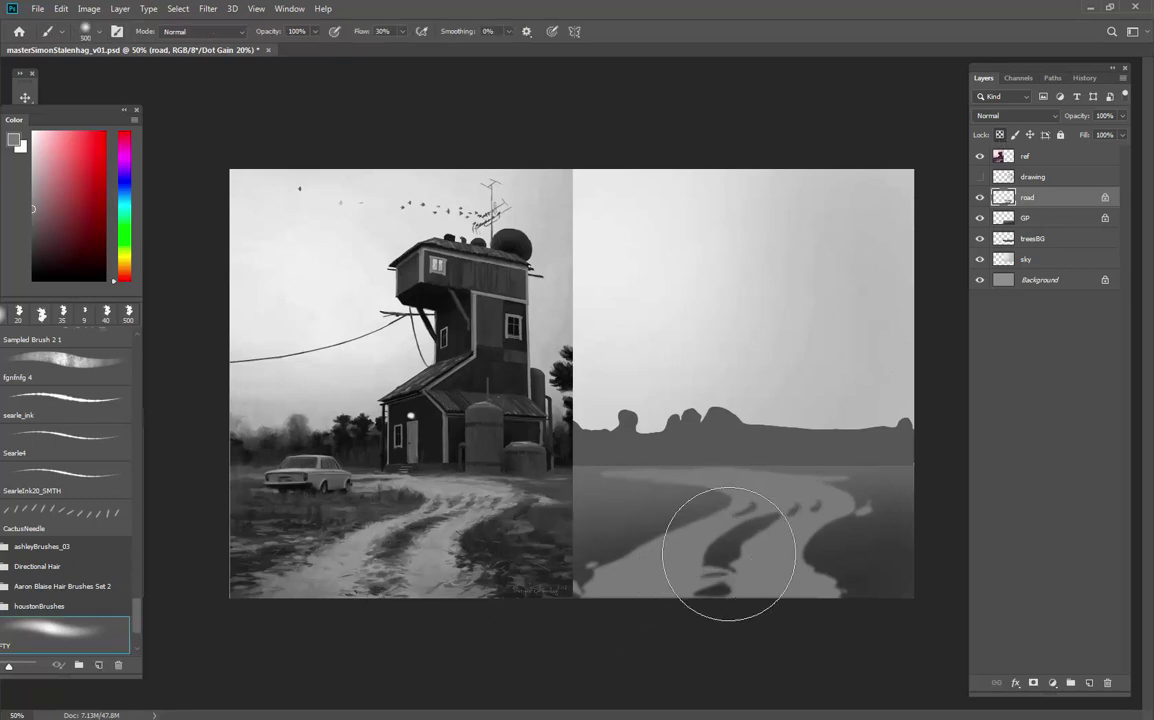
{"action": "left_click", "coordinate": [33, 182]}
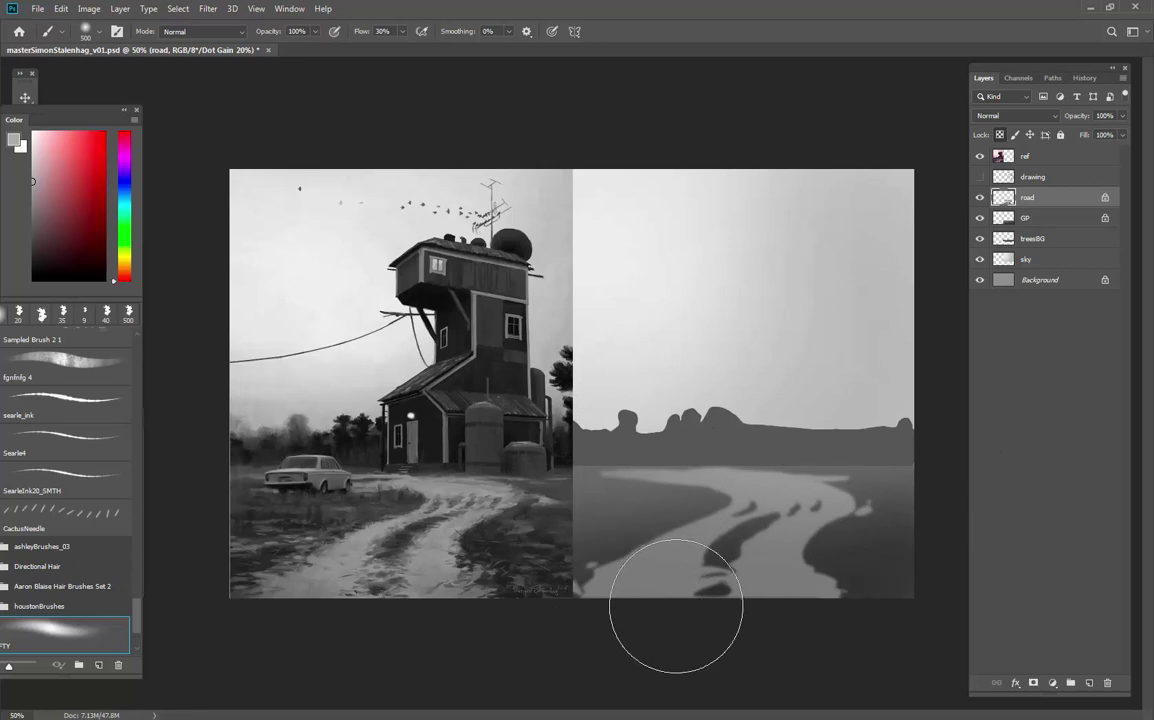
{"action": "left_click", "coordinate": [979, 177]}
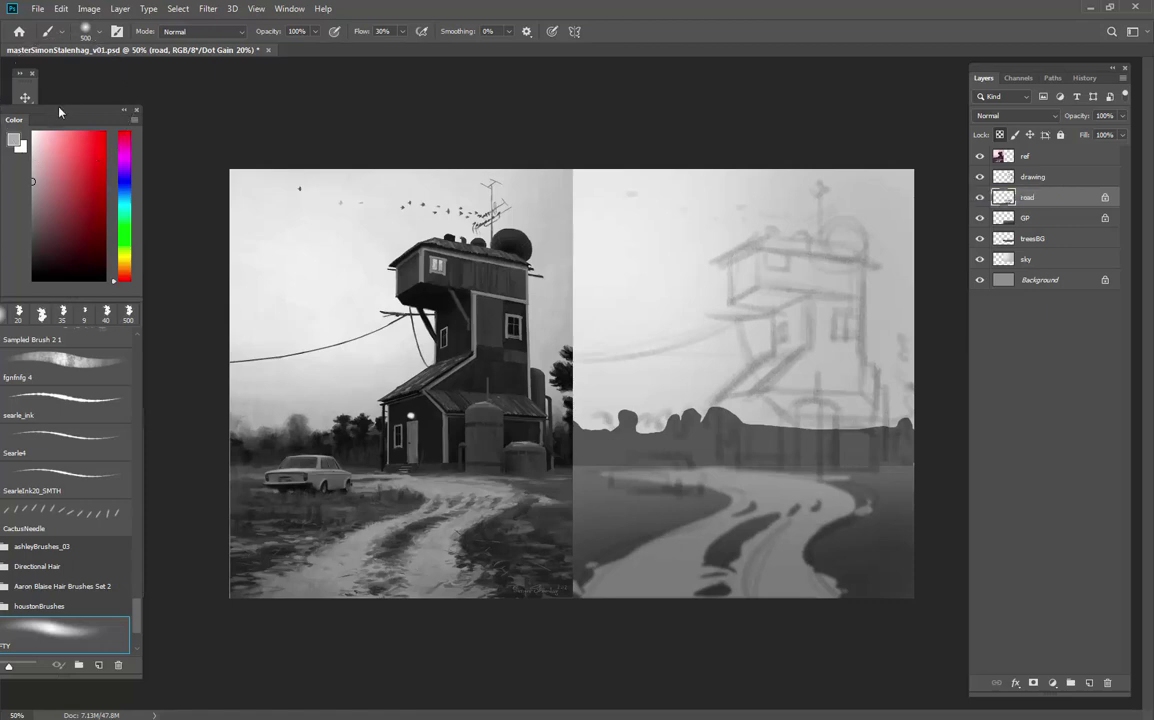
Choose the Polygonal Lasso tool and tidy the workspace, closing the overlapping panels and enlarging the Color panel beside the tools
{"action": "mouse_move", "coordinate": [50, 109]}
{"action": "left_mouse_down"}
{"action": "mouse_move", "coordinate": [76, 103]}
{"action": "mouse_move", "coordinate": [95, 74]}
{"action": "left_mouse_up"}
{"action": "right_click", "coordinate": [26, 134]}
{"action": "left_click", "coordinate": [75, 132]}
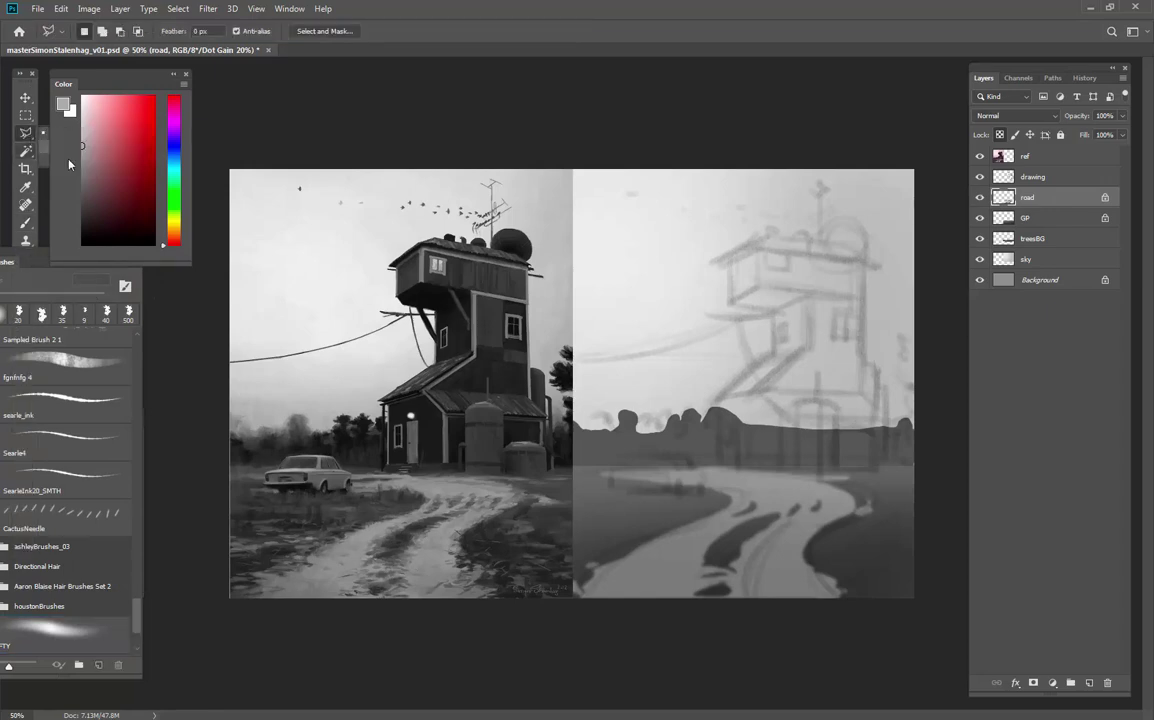
{"action": "left_click", "coordinate": [137, 253]}
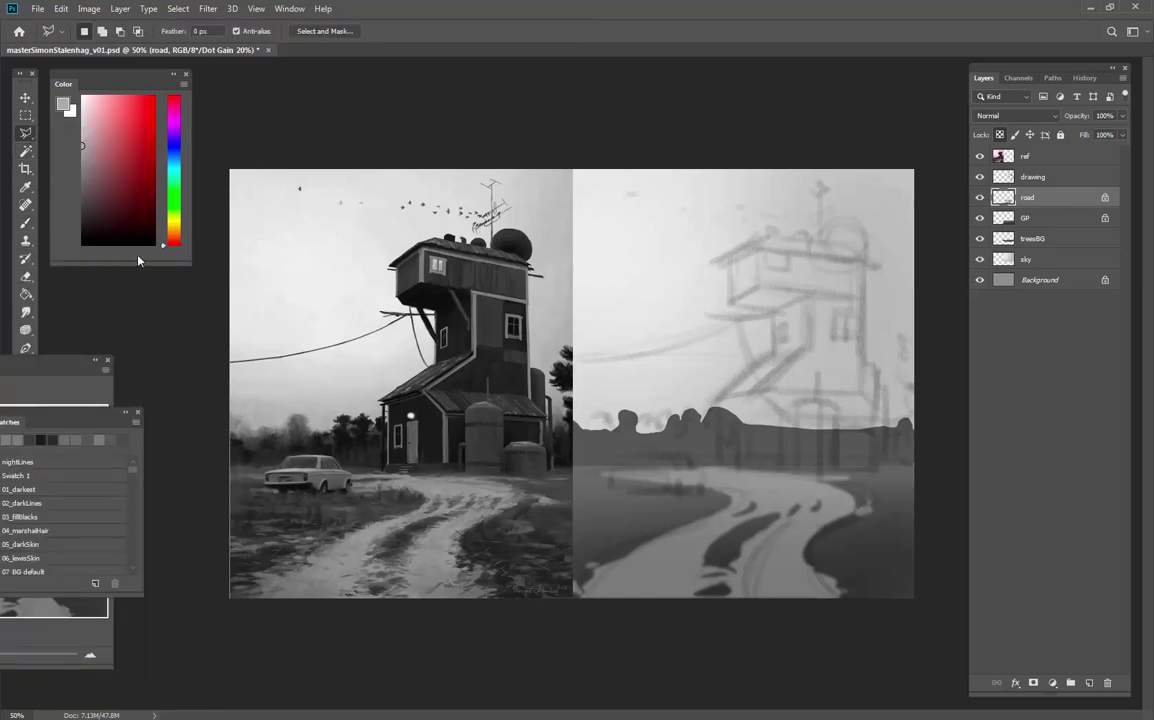
{"action": "left_click", "coordinate": [108, 363]}
{"action": "left_click", "coordinate": [108, 363]}
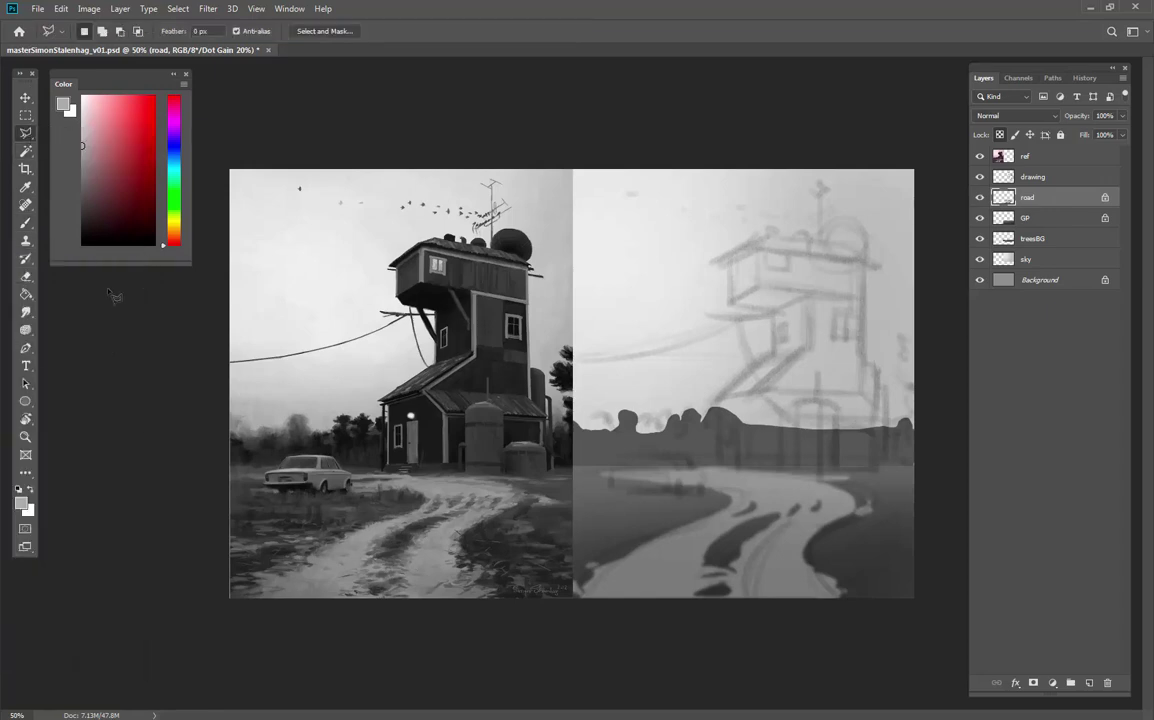
{"action": "left_click_drag", "start_coordinate": [113, 262], "coordinate": [111, 595]}
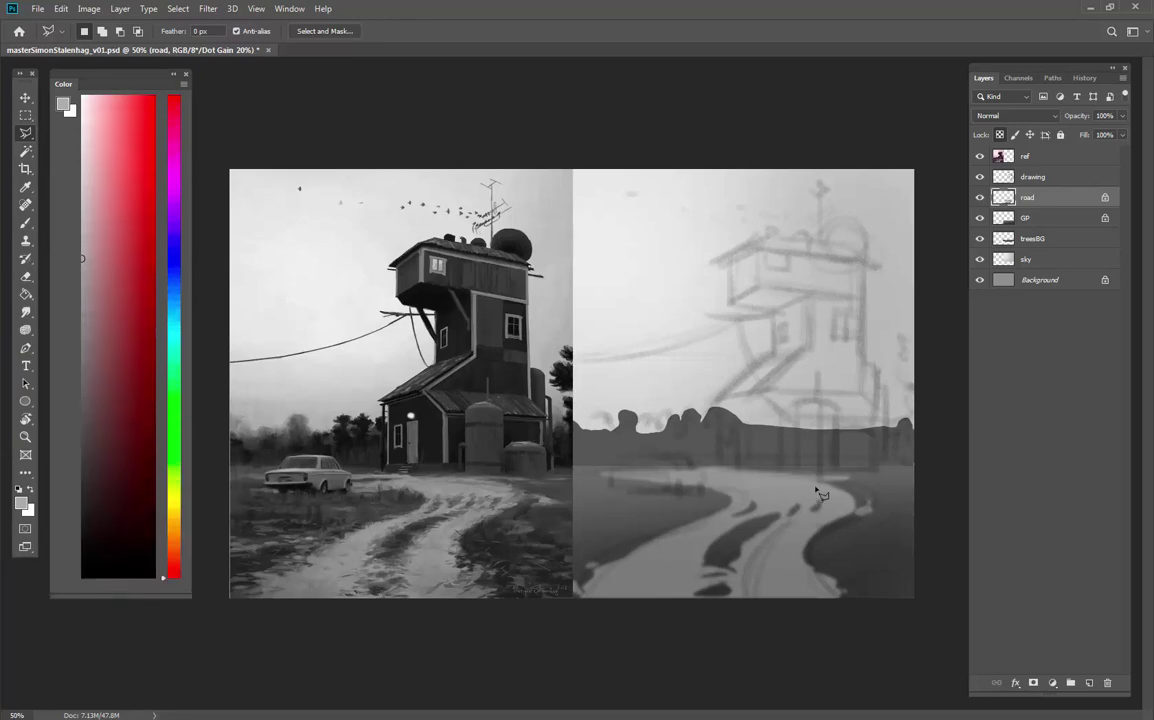
Outline the car's silhouette over the sketch with a closed Polygonal Lasso selection, including roof, trunk, bumper and wheels
{"action": "key", "text": "z"}
{"action": "left_click", "coordinate": [708, 484]}
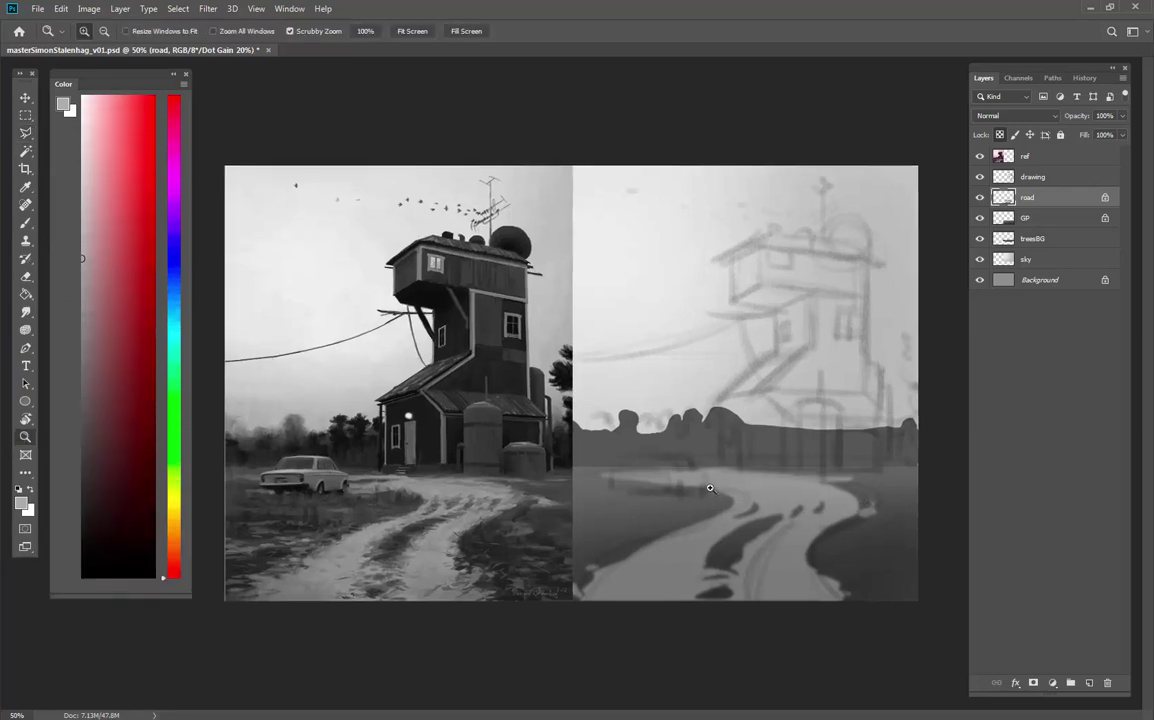
{"action": "key", "text": "l"}
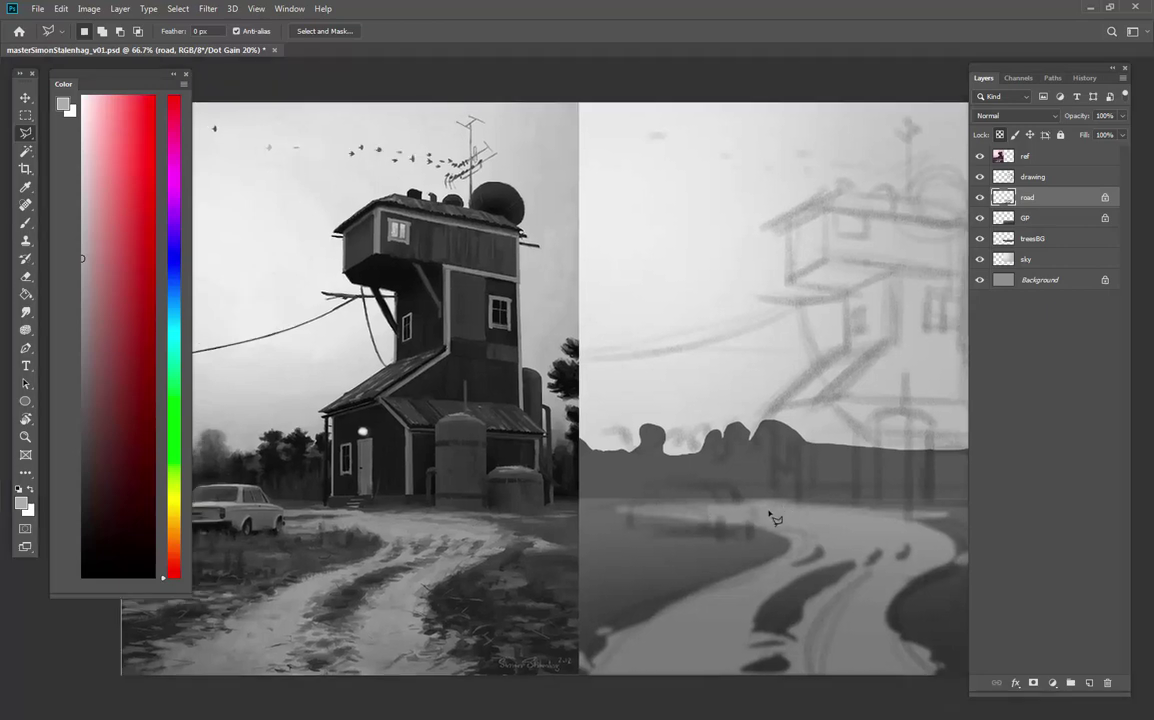
{"action": "key", "text": "f"}
{"action": "left_click_drag", "start_coordinate": [776, 521], "coordinate": [842, 517]}
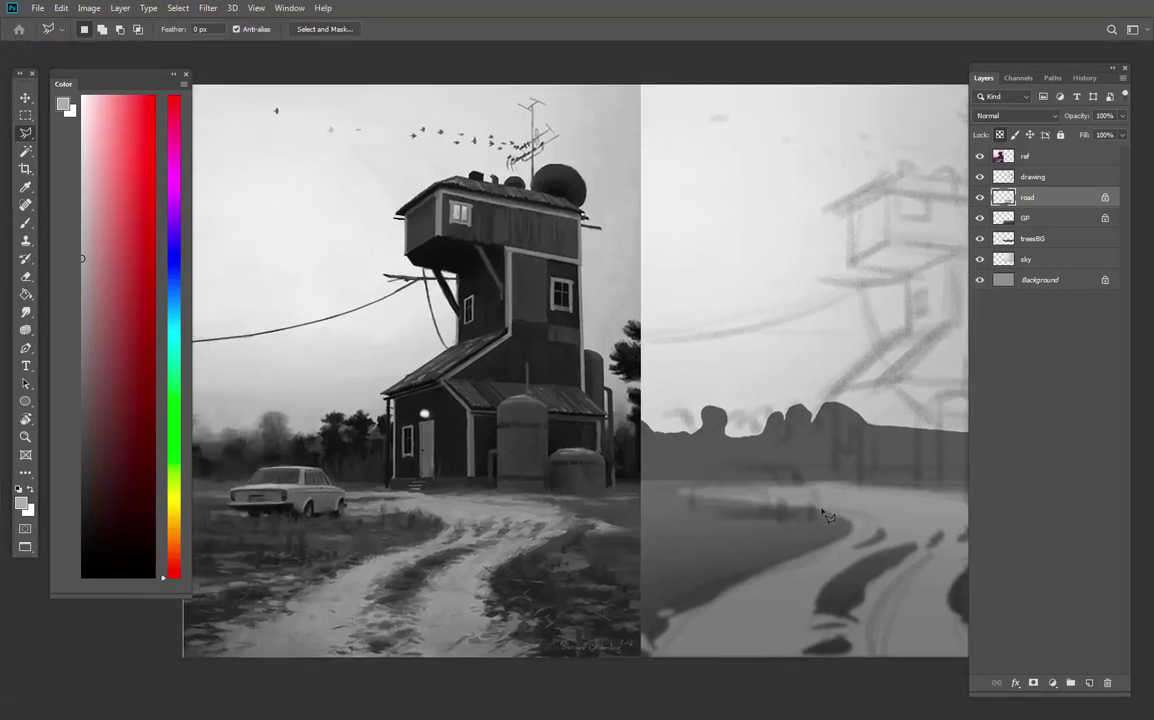
{"action": "left_click", "coordinate": [821, 506]}
{"action": "left_click", "coordinate": [819, 489]}
{"action": "left_click", "coordinate": [809, 487]}
{"action": "left_click", "coordinate": [721, 462]}
{"action": "left_click", "coordinate": [690, 484]}
{"action": "left_click", "coordinate": [691, 509]}
{"action": "left_click", "coordinate": [714, 521]}
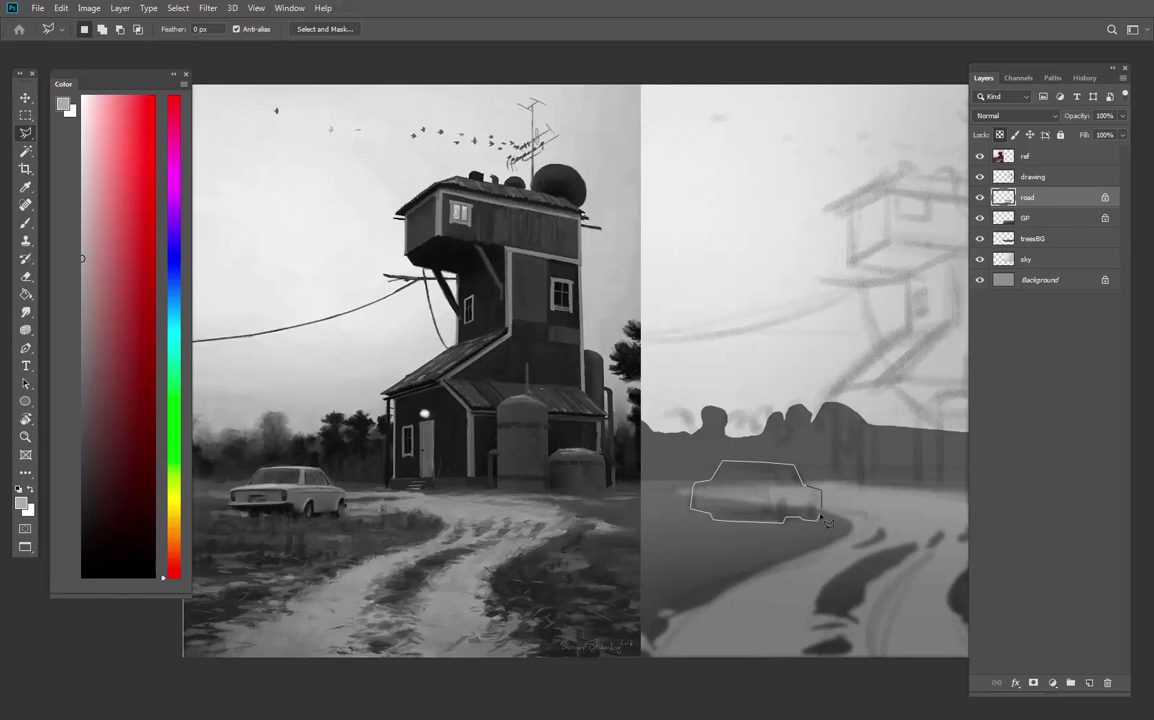
{"action": "left_click", "coordinate": [826, 515]}
Fill the car selection with light gray on a new layer named "car" above road and clear the selection
{"action": "key", "text": "g"}
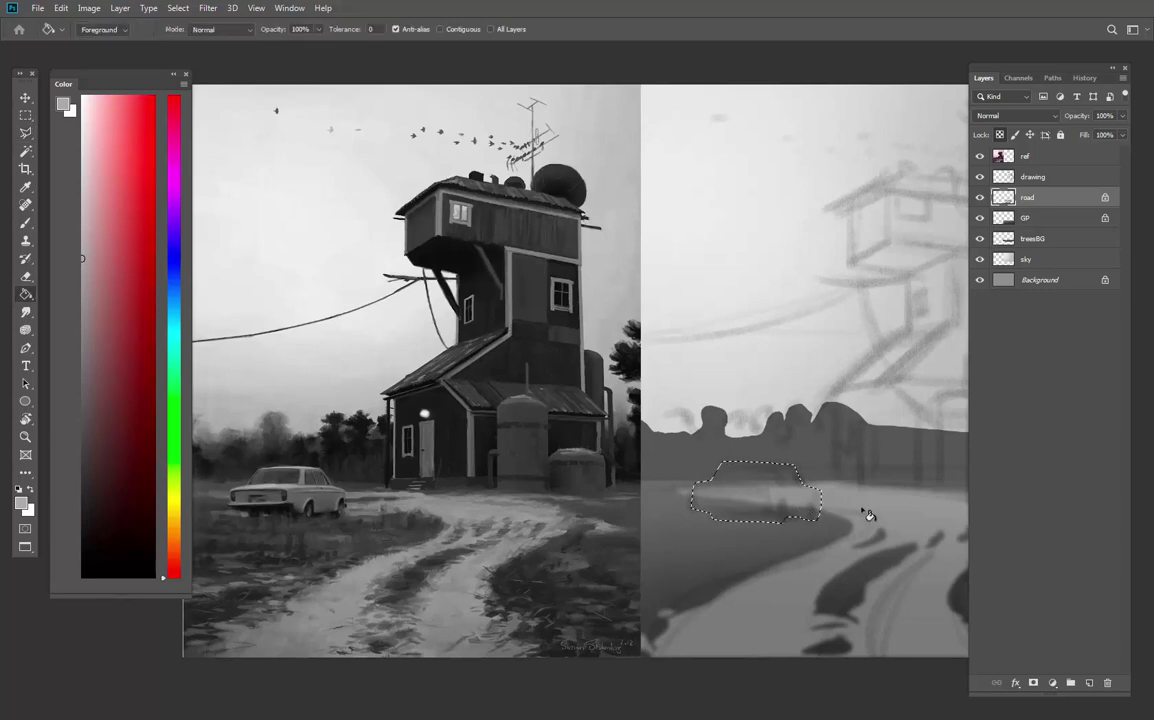
{"action": "key", "text": "ctrl+shift+alt+n"}
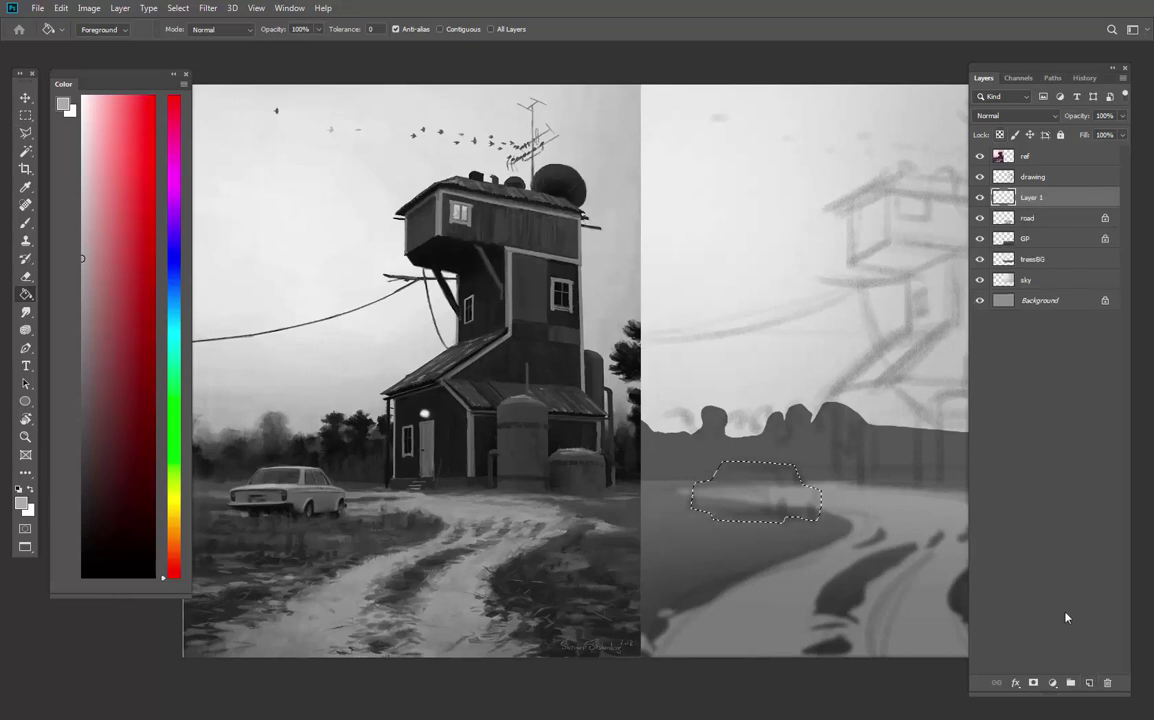
{"action": "double_click", "coordinate": [1033, 198]}
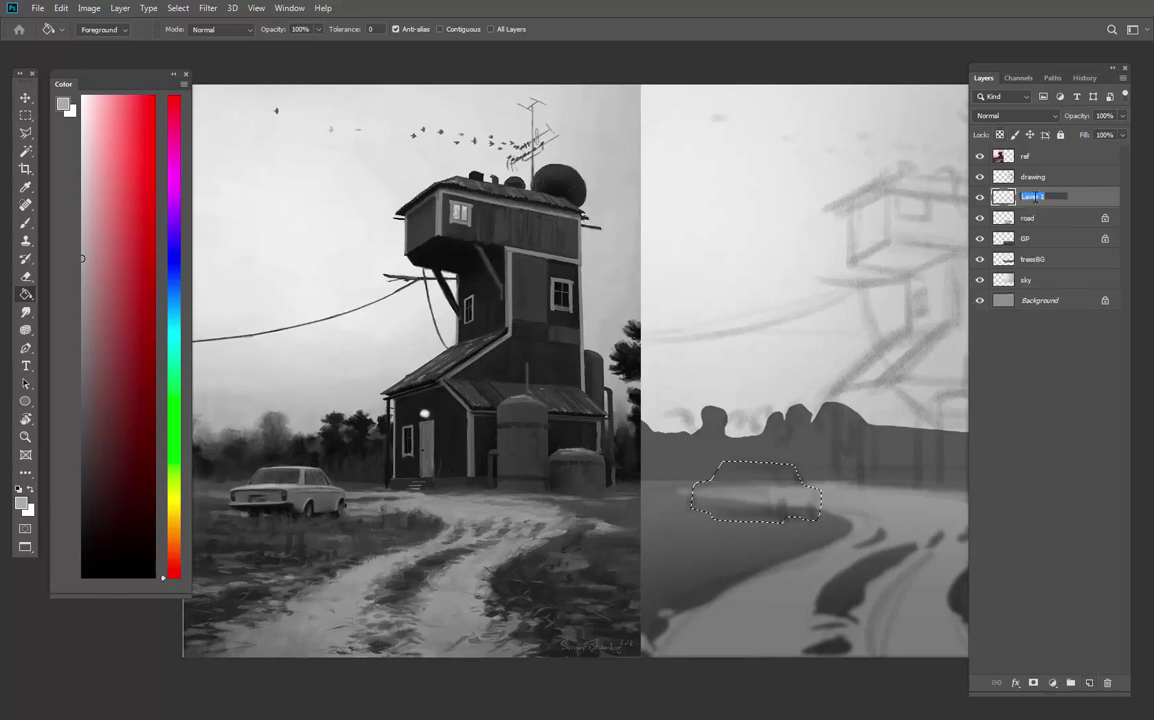
{"action": "type", "text": "car"}
{"action": "key", "text": "Return"}
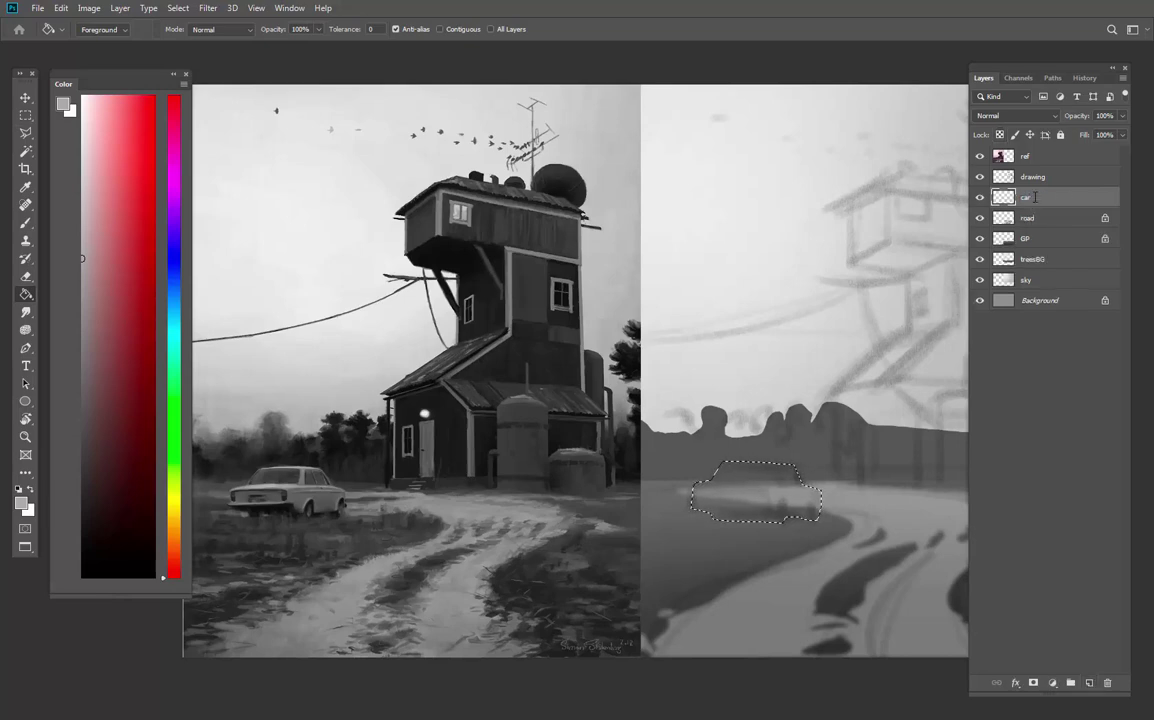
{"action": "left_click", "coordinate": [82, 225]}
{"action": "left_click", "coordinate": [760, 517]}
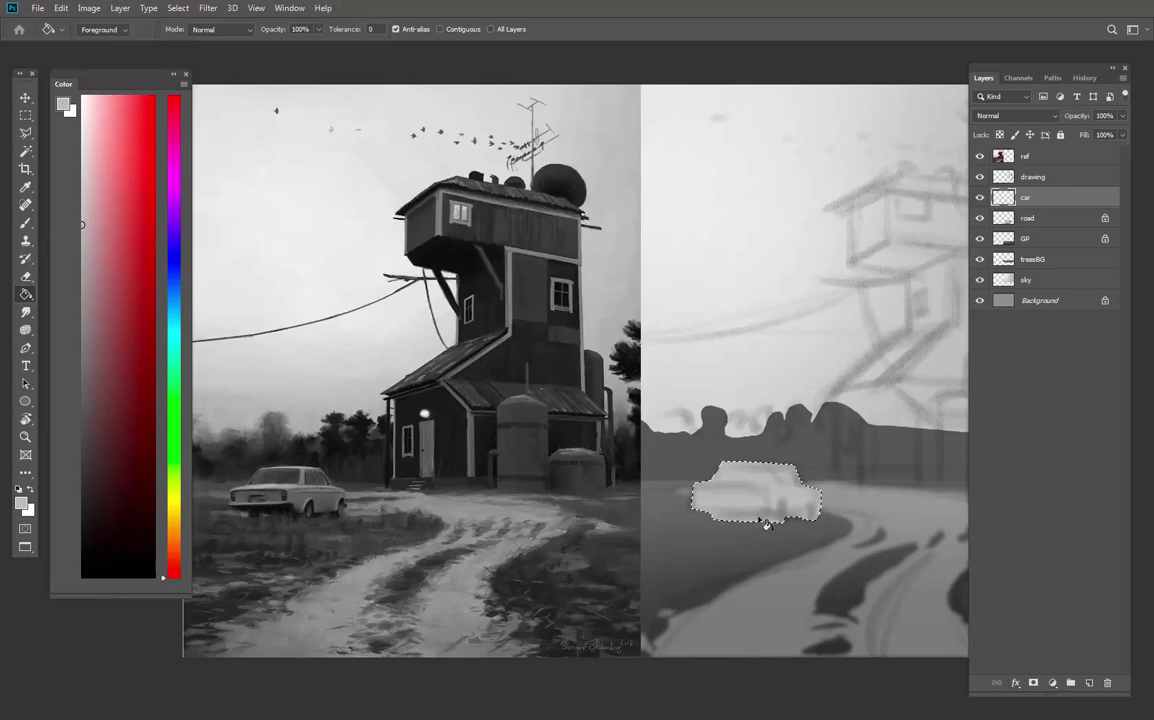
{"action": "key", "text": "ctrl+d"}
Hide the drawing layer and darken the car with a Hue/Saturation adjustment, setting Lightness to -34
{"action": "left_click", "coordinate": [980, 156]}
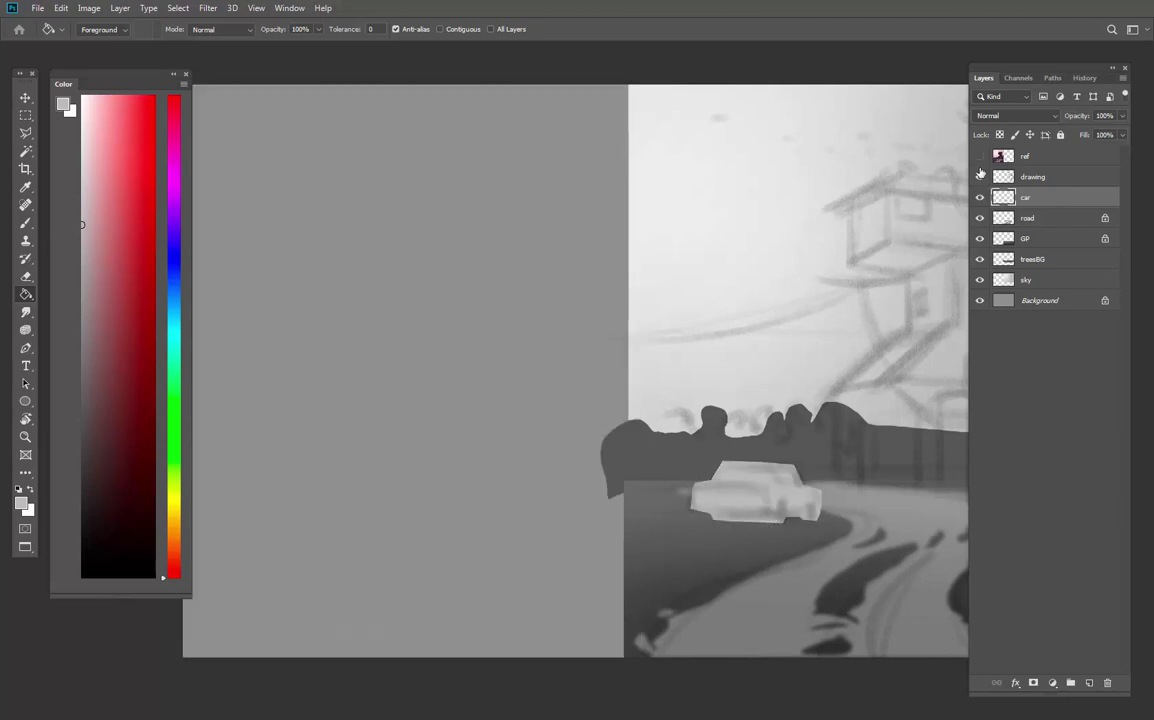
{"action": "left_click", "coordinate": [980, 156]}
{"action": "left_click", "coordinate": [980, 177]}
{"action": "key", "text": "z"}
{"action": "left_click_drag", "start_coordinate": [870, 392], "coordinate": [805, 400]}
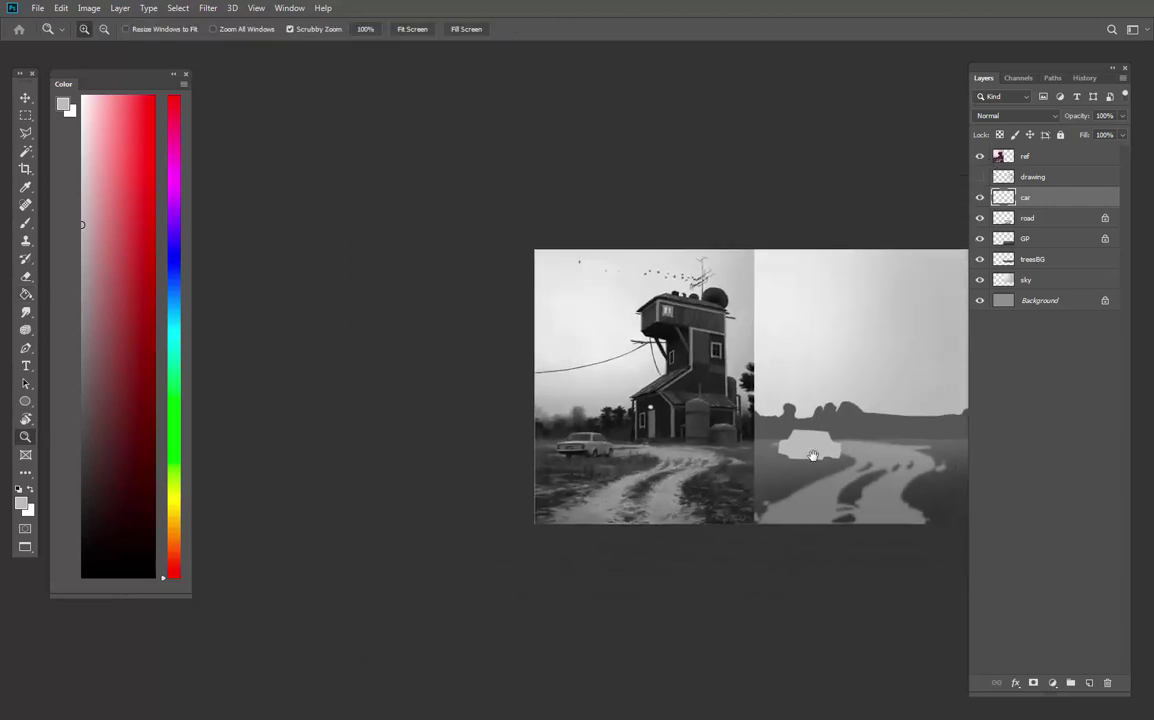
{"action": "left_click_drag", "start_coordinate": [814, 456], "coordinate": [740, 474]}
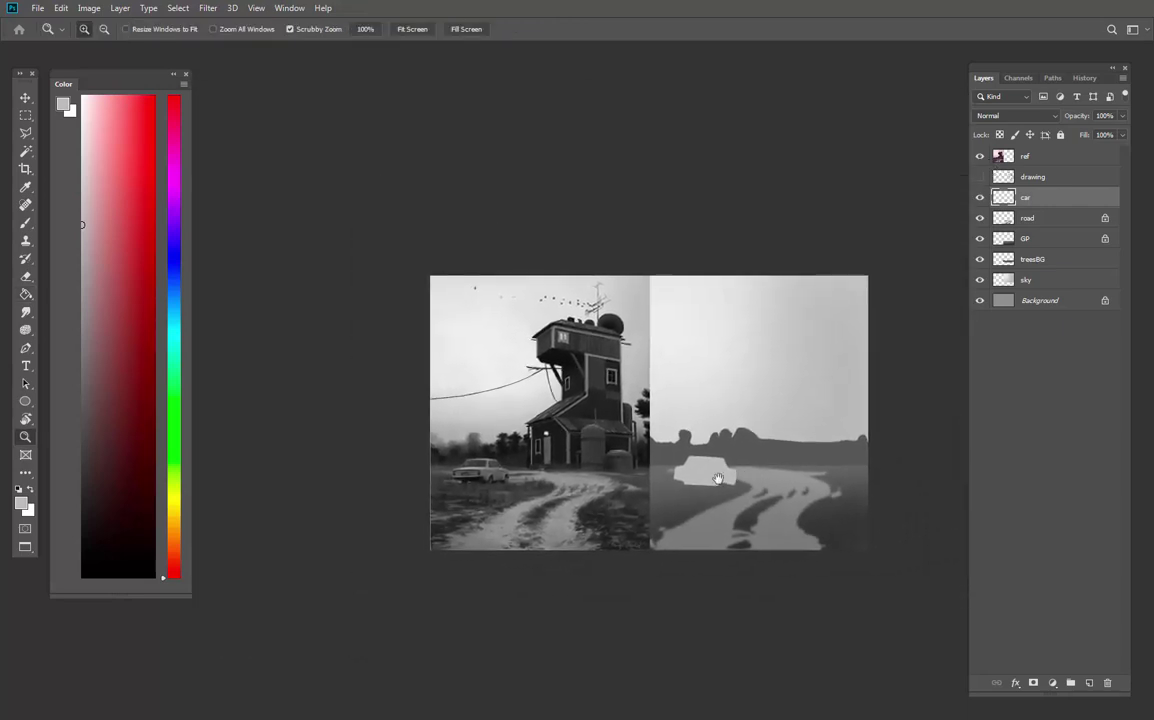
{"action": "key", "text": "ctrl+u"}
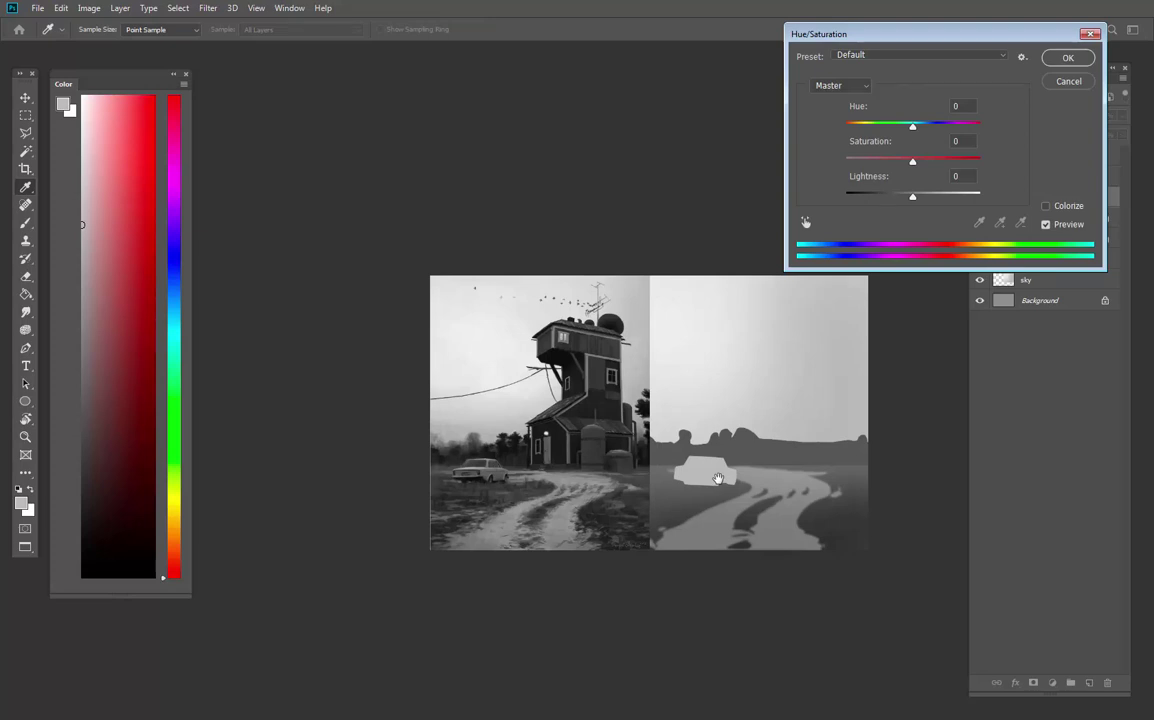
{"action": "left_click_drag", "start_coordinate": [896, 36], "coordinate": [897, 58]}
{"action": "left_click_drag", "start_coordinate": [914, 221], "coordinate": [893, 236]}
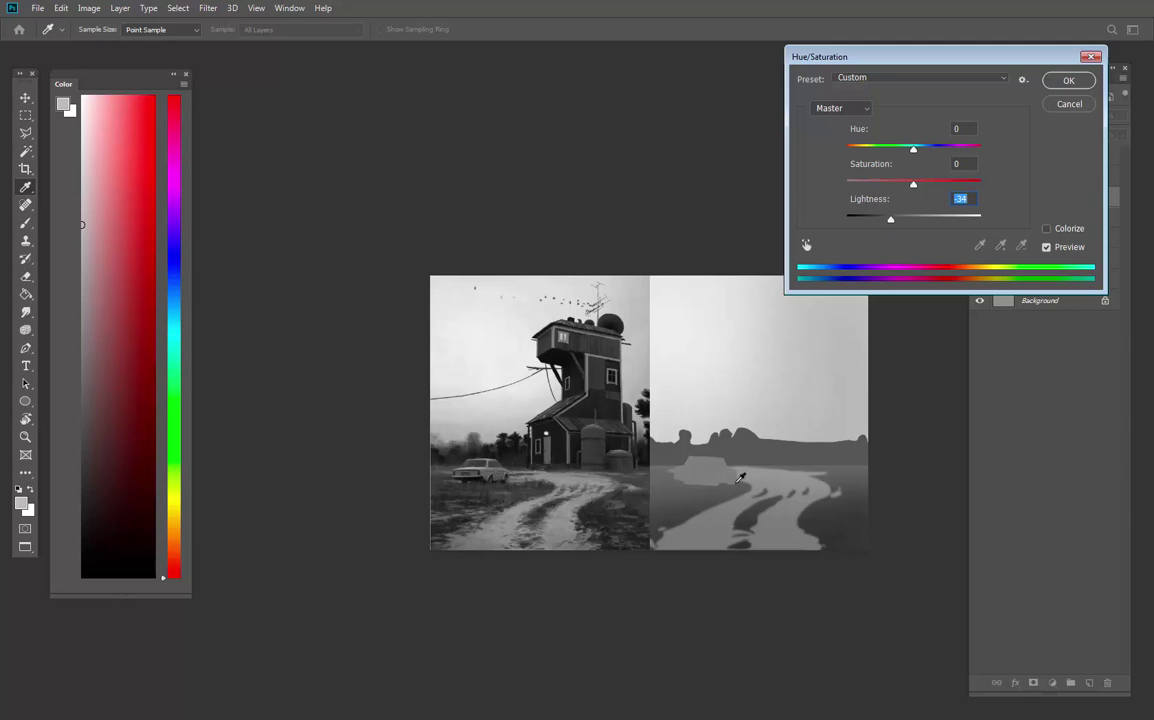
{"action": "left_click", "coordinate": [1068, 80]}
Show the drawing layer again and lasso the shadowed underside of the car, extending the selection into the grass below
{"action": "key", "text": "z"}
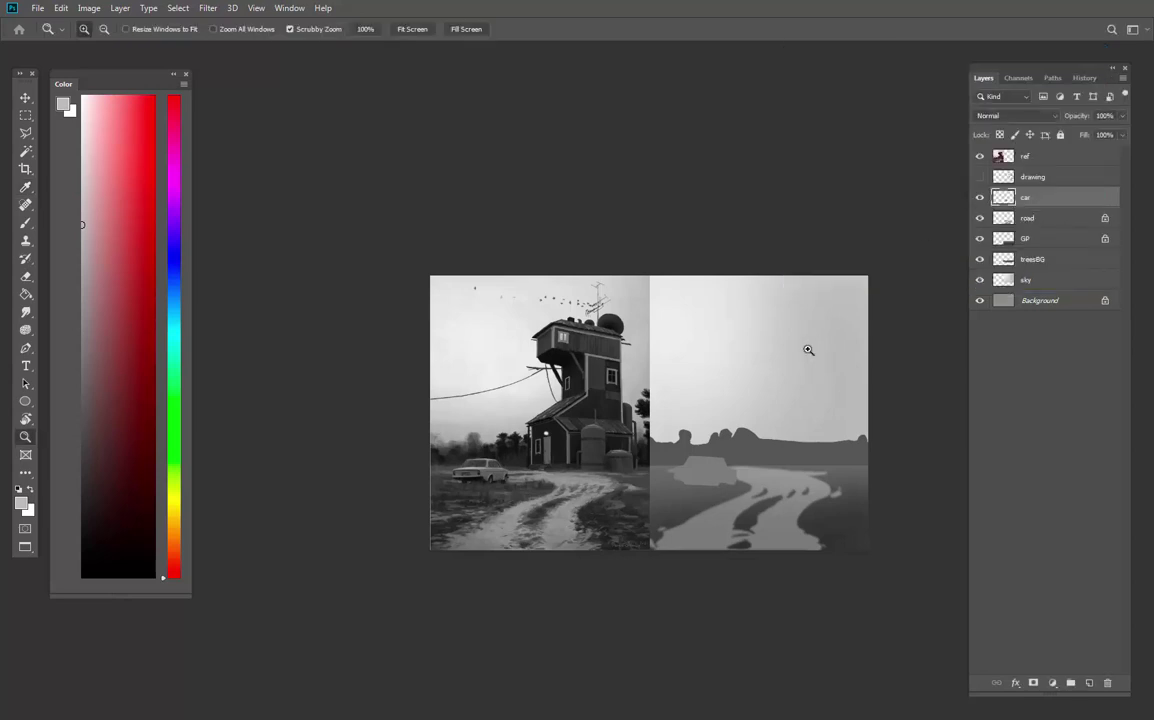
{"action": "mouse_move", "coordinate": [720, 455]}
{"action": "left_mouse_down"}
{"action": "mouse_move", "coordinate": [768, 451]}
{"action": "mouse_move", "coordinate": [905, 402]}
{"action": "left_mouse_up"}
{"action": "left_click", "coordinate": [979, 177]}
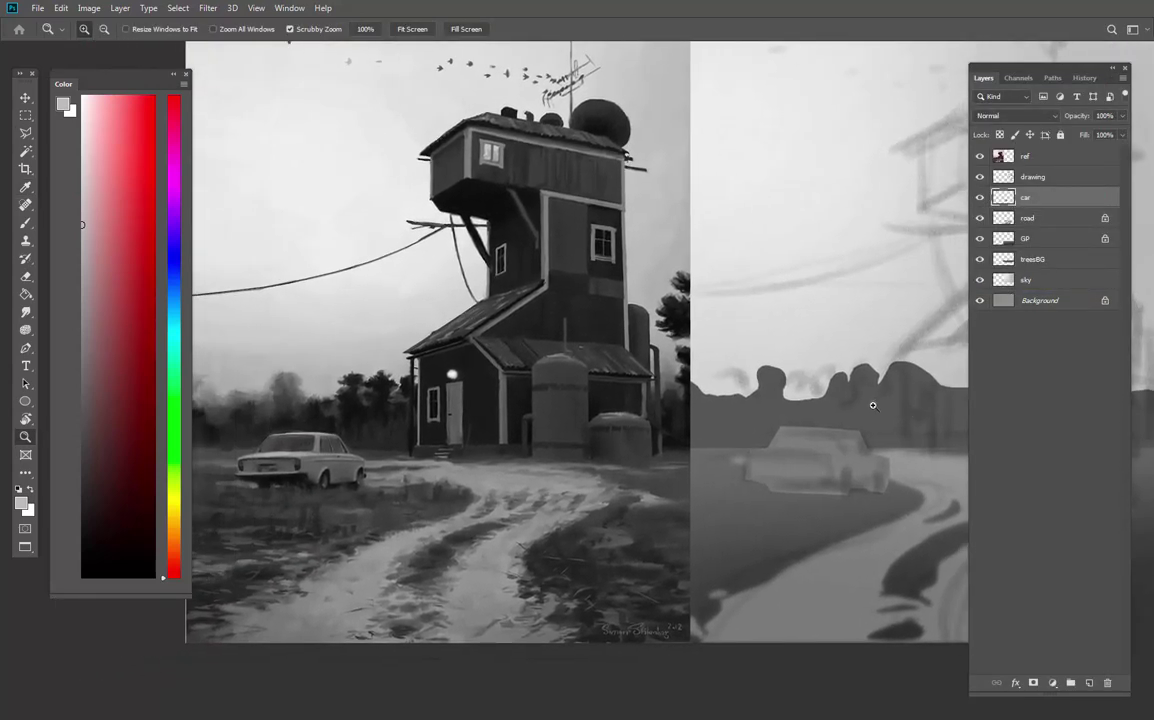
{"action": "key", "text": "l"}
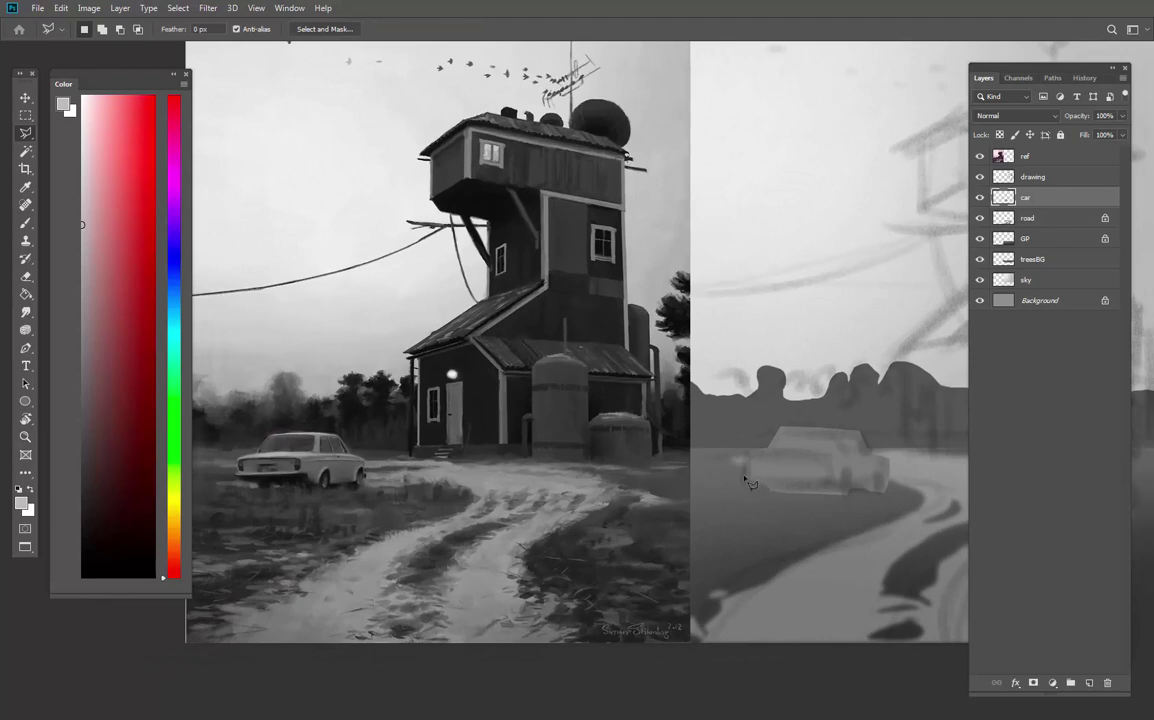
{"action": "left_click_drag", "start_coordinate": [744, 477], "coordinate": [833, 490]}
{"action": "mouse_move", "coordinate": [890, 495]}
{"action": "left_mouse_down"}
{"action": "mouse_move", "coordinate": [886, 512]}
{"action": "mouse_move", "coordinate": [800, 520]}
{"action": "mouse_move", "coordinate": [725, 503]}
{"action": "left_mouse_up"}
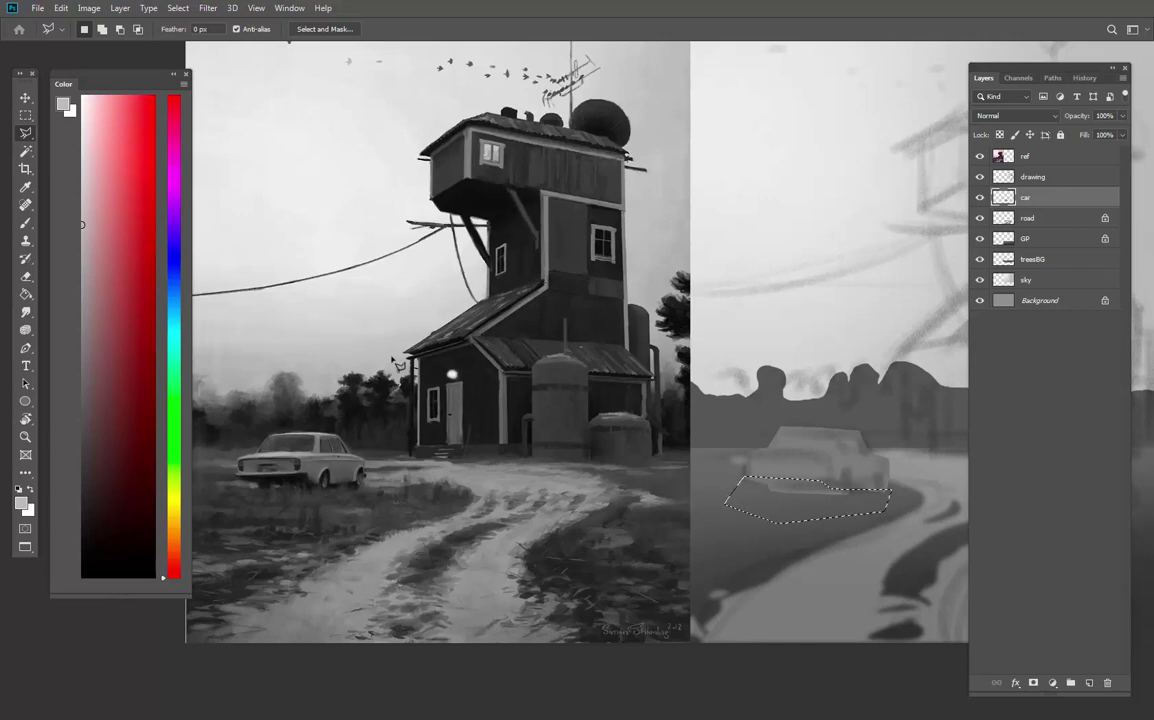
Add two narrow elliptical selections for the car's side wheels to the underside selection
{"action": "left_click", "coordinate": [26, 115]}
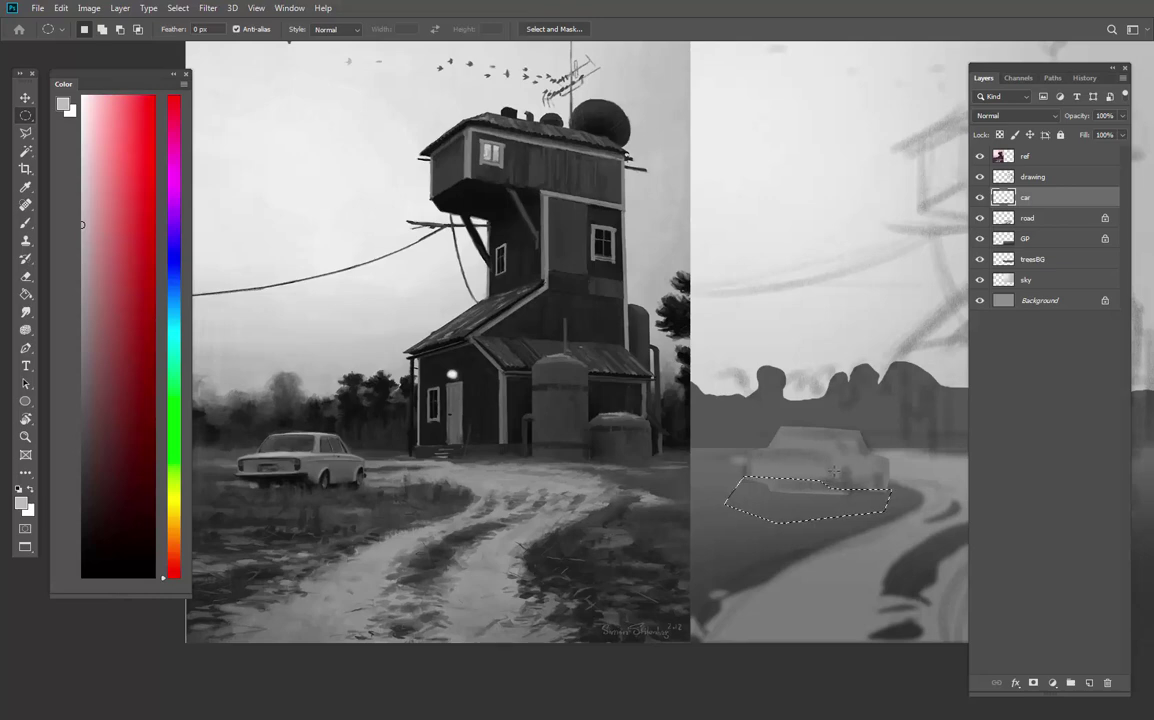
{"action": "left_click_drag", "start_coordinate": [841, 472], "coordinate": [851, 500]}
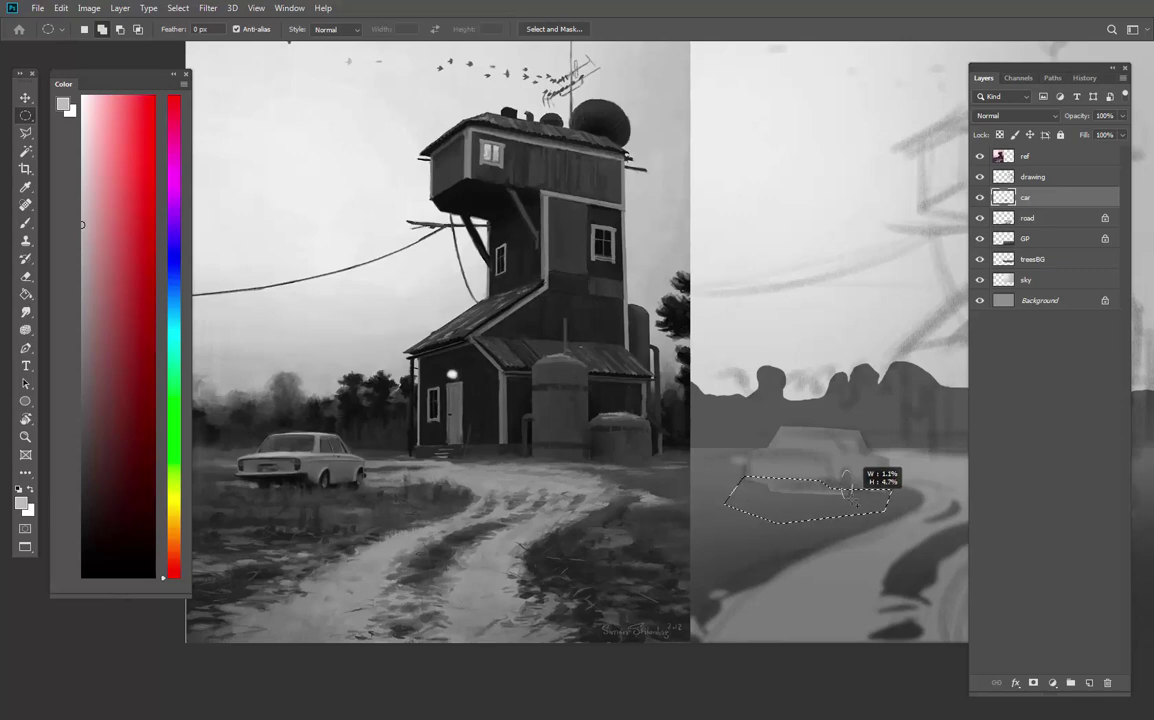
{"action": "left_click_drag", "start_coordinate": [854, 503], "coordinate": [886, 493]}
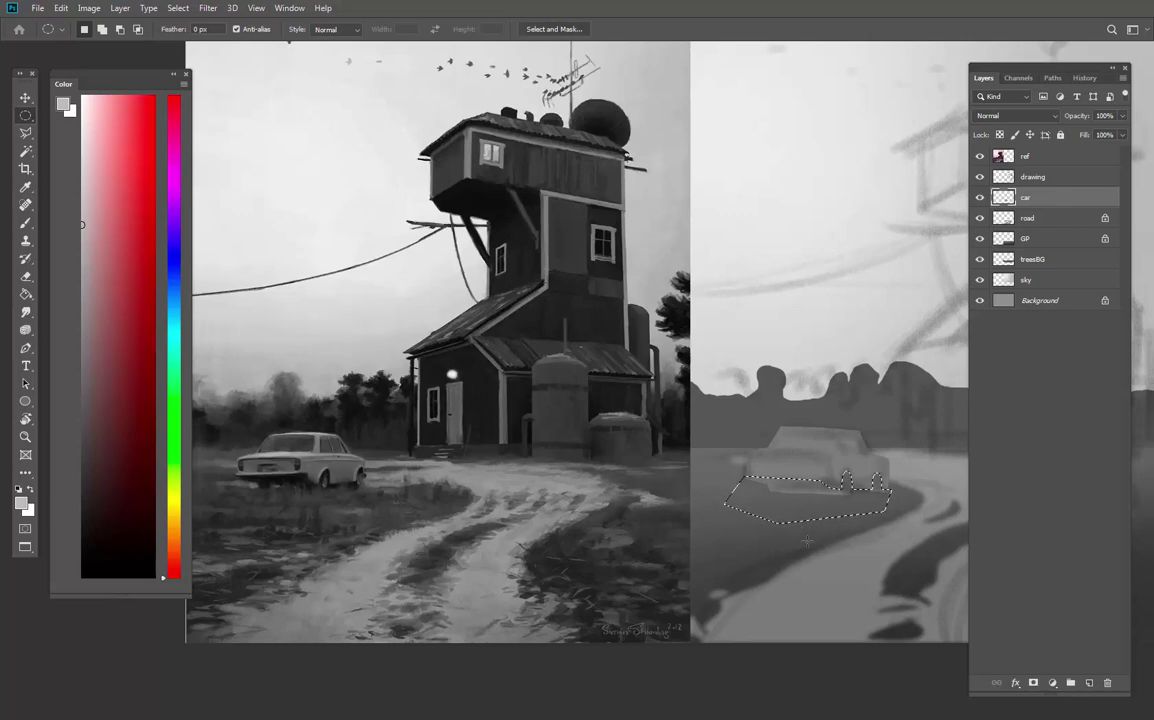
Lock the car layer's transparent pixels, brush dark gray over the selected underside and wheels, and clear the selection
{"action": "key", "text": "g"}
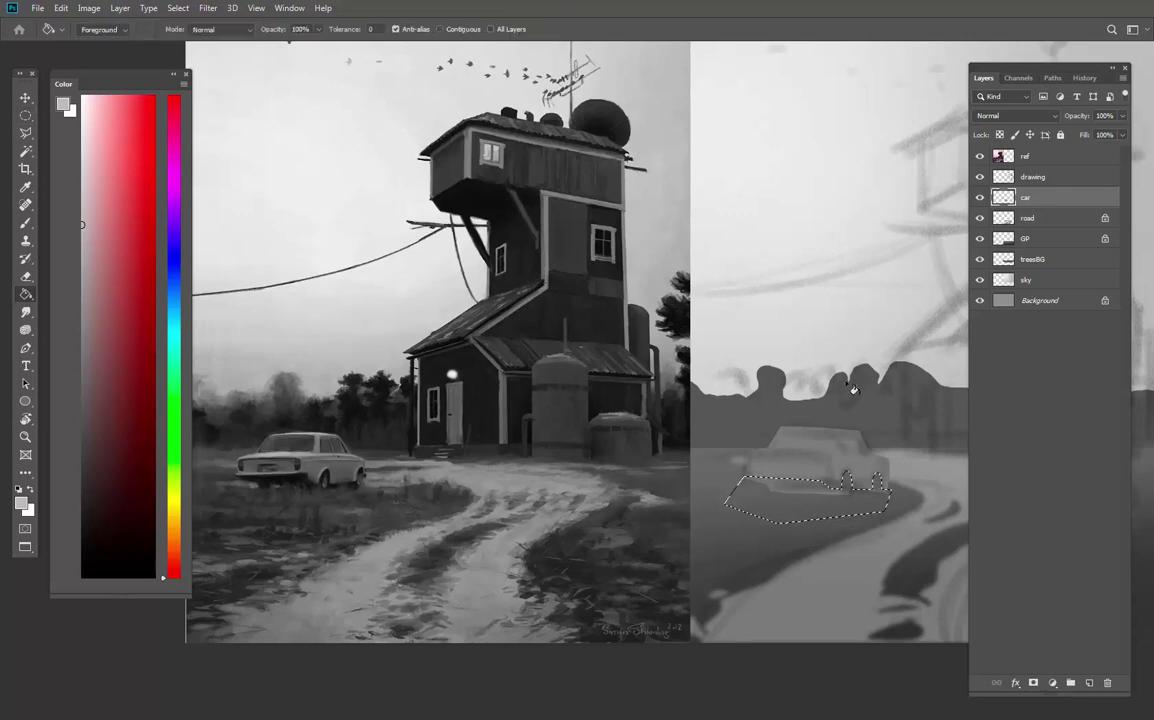
{"action": "key", "text": "b"}
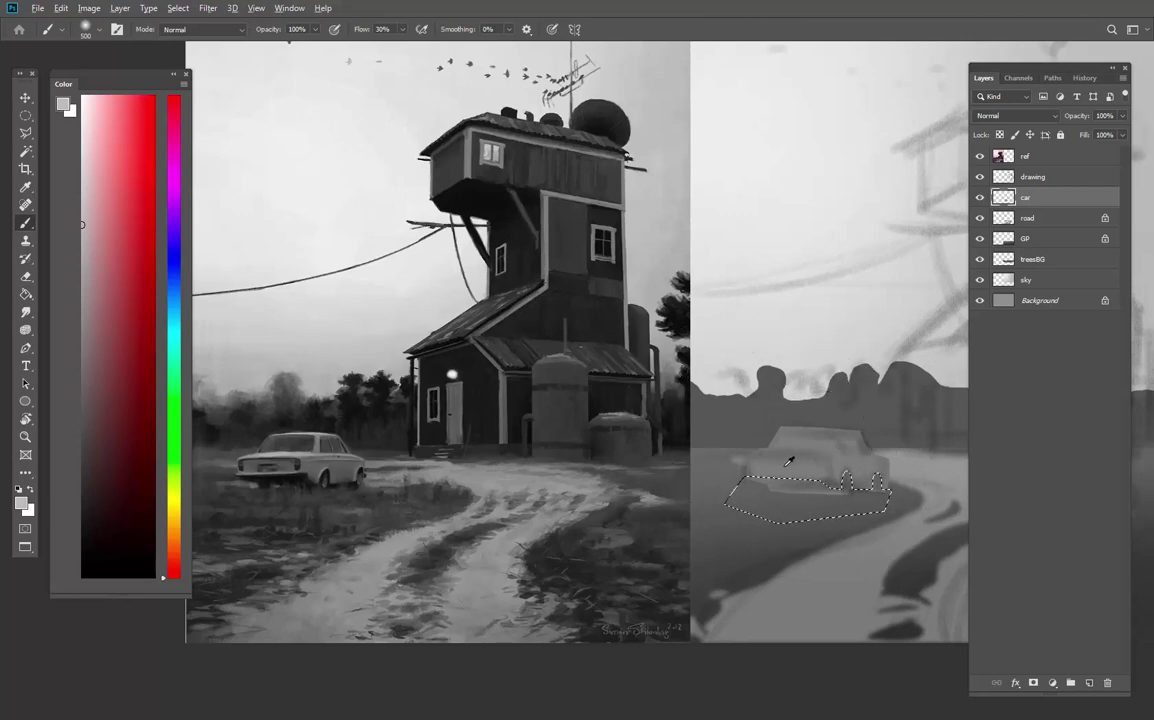
{"action": "left_click", "coordinate": [82, 481]}
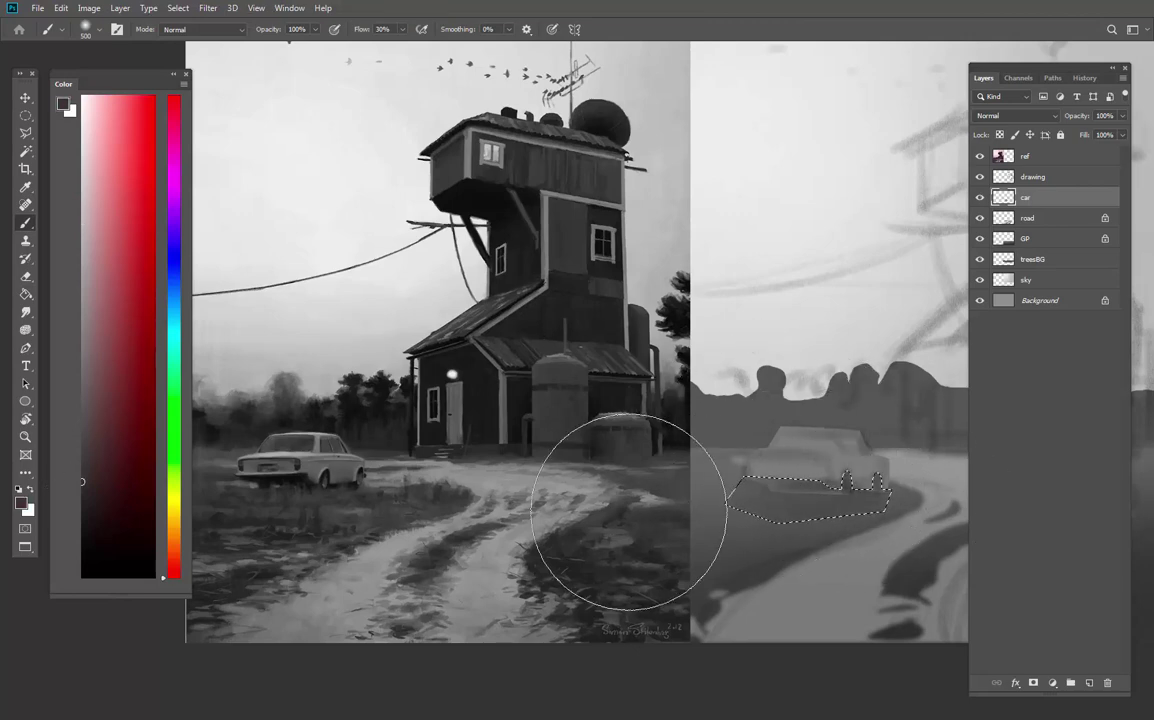
{"action": "key", "text": "alt+BackSpace"}
{"action": "key", "text": "ctrl+z"}
{"action": "left_click", "coordinate": [999, 134]}
{"action": "mouse_move", "coordinate": [798, 532]}
{"action": "left_mouse_down"}
{"action": "mouse_move", "coordinate": [887, 482]}
{"action": "mouse_move", "coordinate": [755, 520]}
{"action": "mouse_move", "coordinate": [701, 518]}
{"action": "left_mouse_up"}
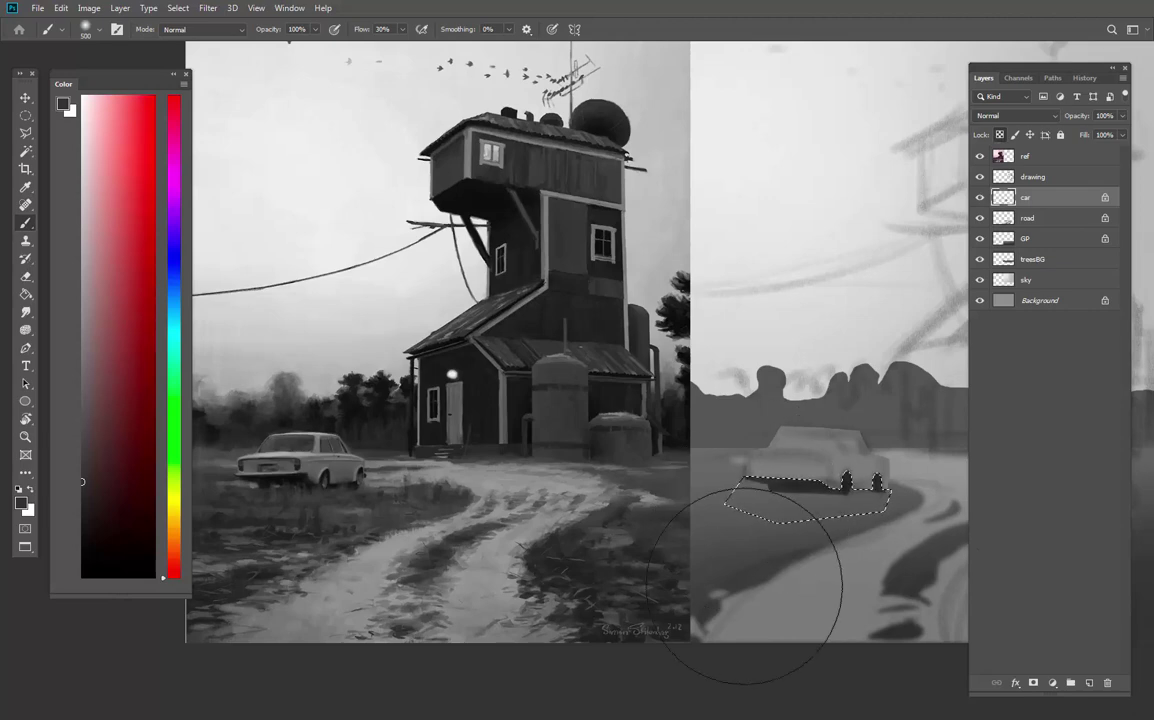
{"action": "key", "text": "ctrl+d"}
Select the car's rear window and side window with the Polygonal Lasso
{"action": "key", "text": "l"}
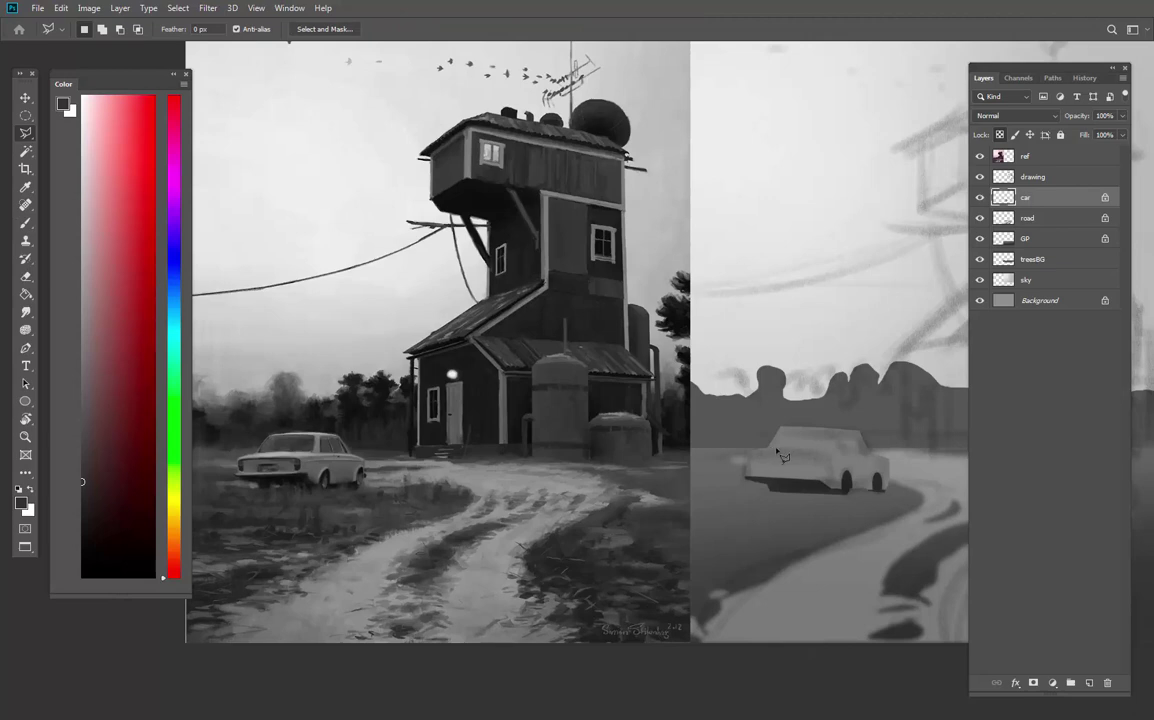
{"action": "left_click", "coordinate": [777, 448]}
{"action": "left_click", "coordinate": [782, 451]}
{"action": "key", "text": "shift"}
{"action": "left_click", "coordinate": [838, 436]}
{"action": "left_click", "coordinate": [859, 436]}
{"action": "left_click", "coordinate": [869, 453]}
{"action": "double_click", "coordinate": [836, 452]}
Add rectangular selections for the car's taillights and rear plate, brush medium-dark gray over all selected details, and deselect
{"action": "left_click", "coordinate": [30, 116]}
{"action": "right_click", "coordinate": [26, 115]}
{"action": "left_click", "coordinate": [116, 113]}
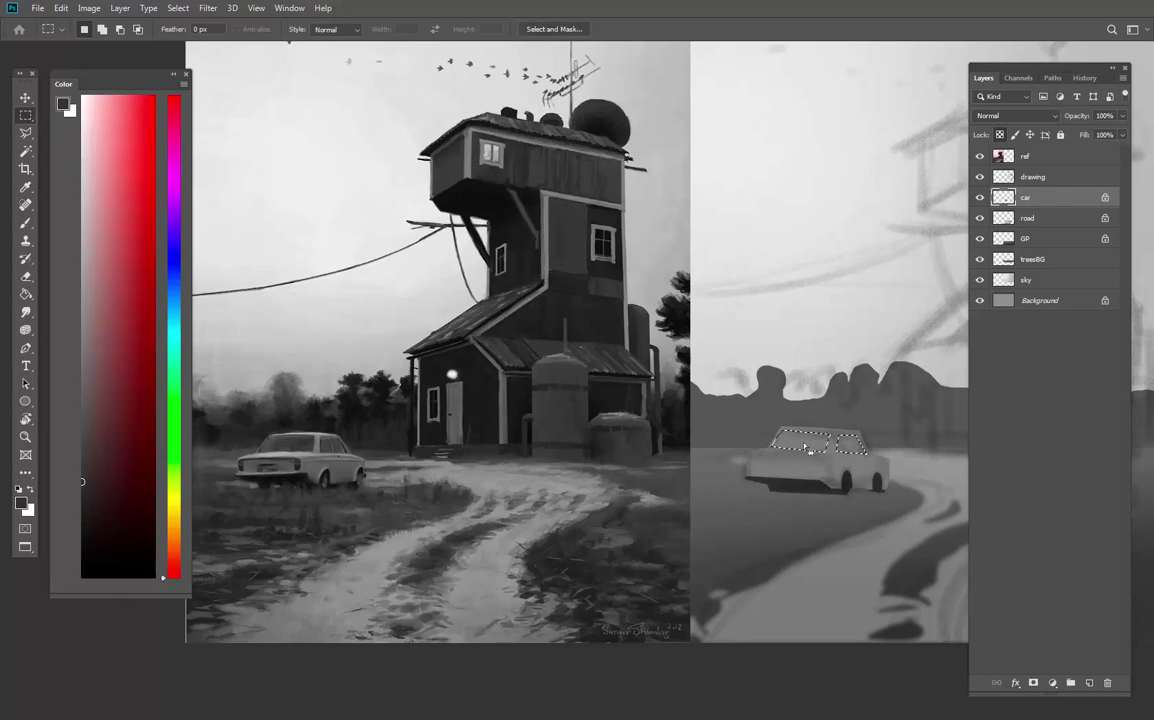
{"action": "mouse_move", "coordinate": [810, 459]}
{"action": "left_mouse_down"}
{"action": "mouse_move", "coordinate": [823, 495]}
{"action": "mouse_move", "coordinate": [820, 475]}
{"action": "mouse_move", "coordinate": [757, 472]}
{"action": "mouse_move", "coordinate": [796, 479]}
{"action": "mouse_move", "coordinate": [801, 468]}
{"action": "left_mouse_up"}
{"action": "key", "text": "ctrl+z"}
{"action": "key", "text": "b"}
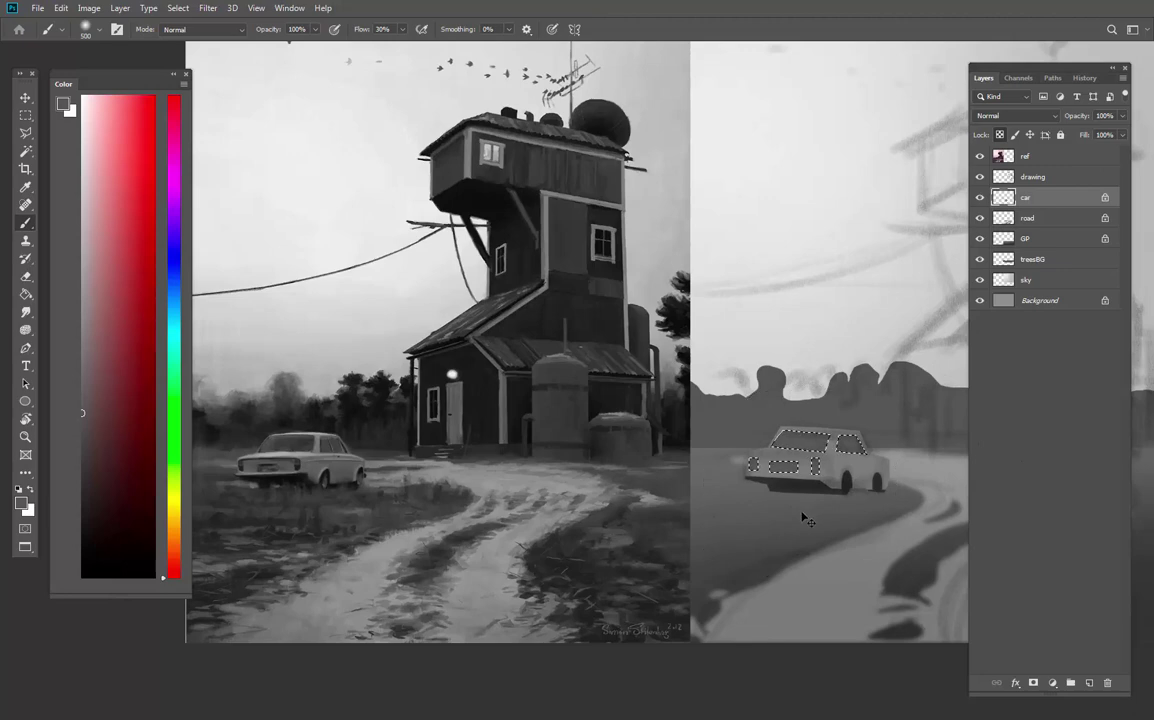
{"action": "key", "text": "z"}
{"action": "mouse_move", "coordinate": [804, 518]}
{"action": "left_mouse_down"}
{"action": "mouse_move", "coordinate": [762, 535]}
{"action": "mouse_move", "coordinate": [715, 505]}
{"action": "mouse_move", "coordinate": [680, 509]}
{"action": "left_mouse_up"}
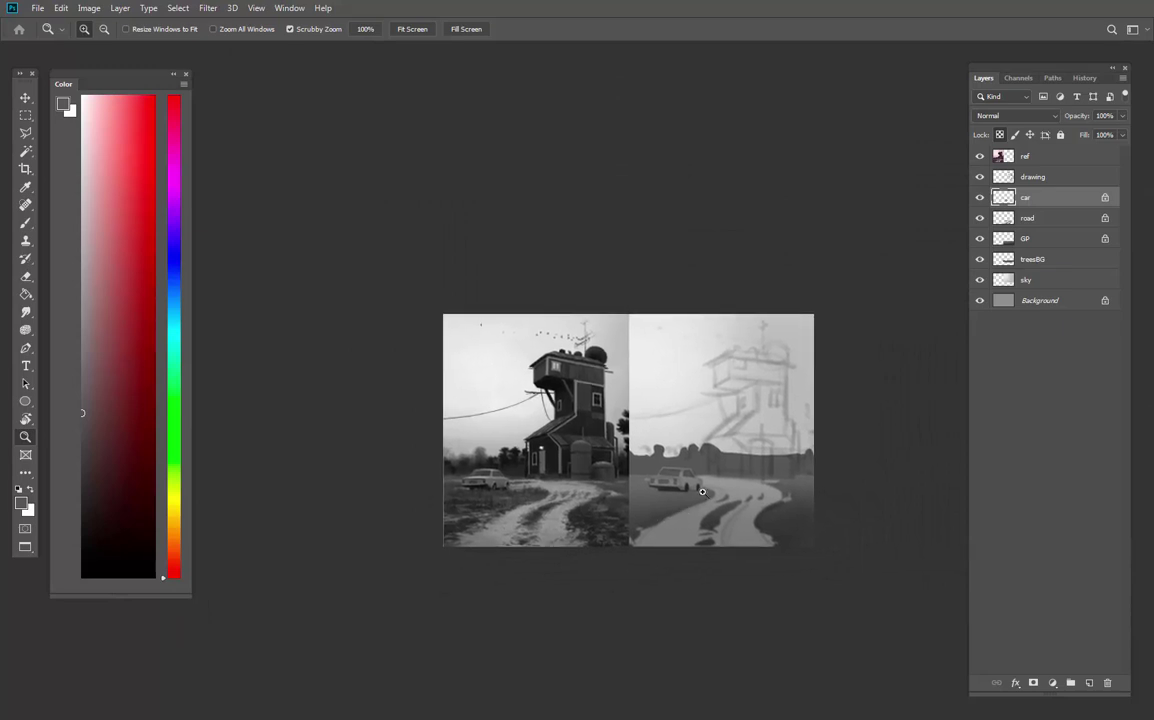
Create a new layer above the car layer and name it "house"
{"action": "left_click", "coordinate": [782, 444]}
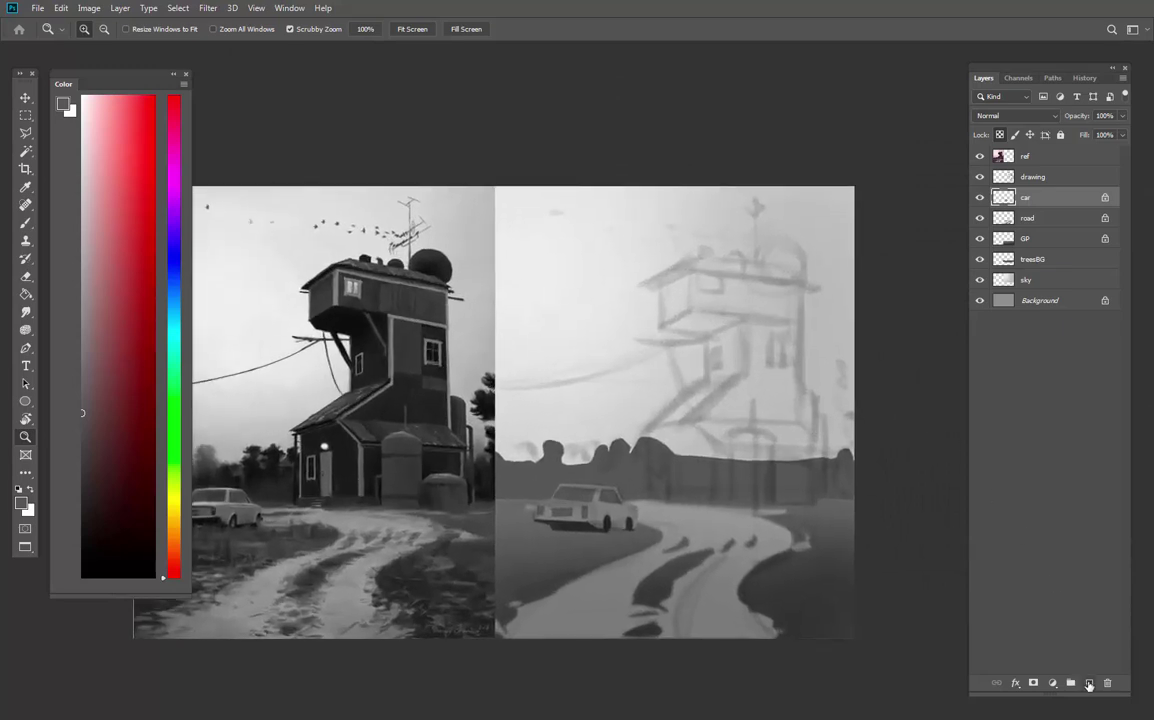
{"action": "left_click", "coordinate": [1089, 683]}
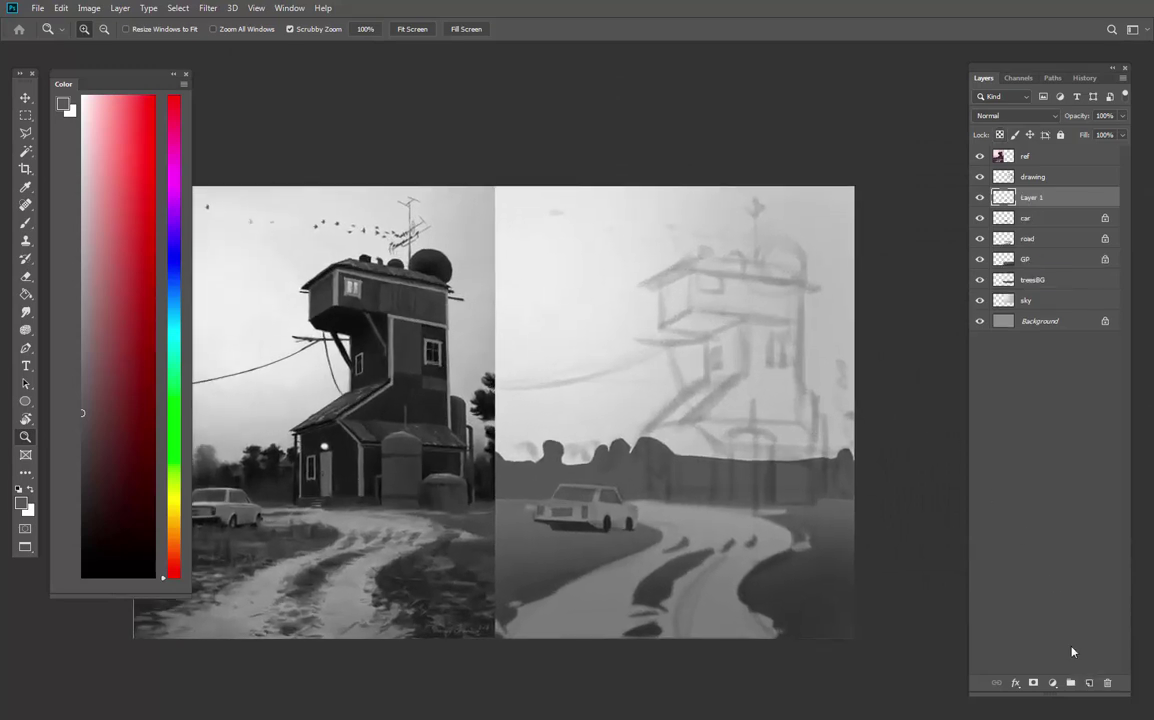
{"action": "double_click", "coordinate": [1034, 198]}
{"action": "type", "text": "house"}
{"action": "key", "text": "Return"}
{"action": "key", "text": "l"}
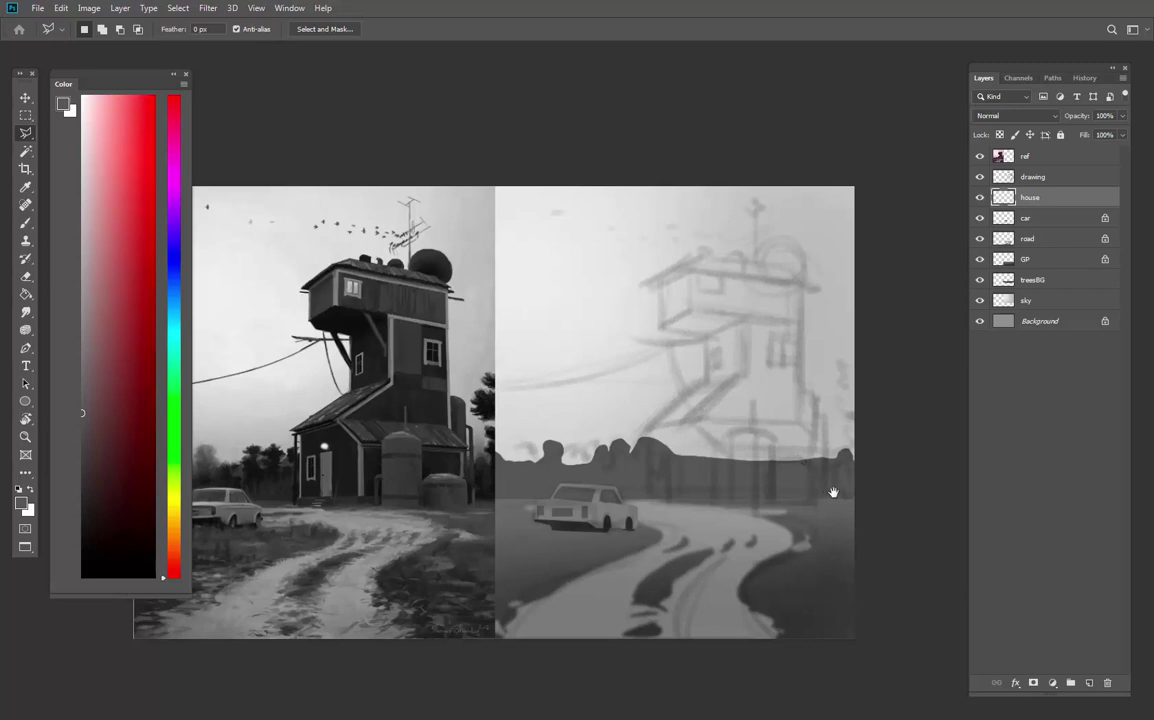
{"action": "mouse_move", "coordinate": [833, 492]}
{"action": "left_mouse_down"}
{"action": "mouse_move", "coordinate": [856, 500]}
{"action": "mouse_move", "coordinate": [847, 466]}
{"action": "left_mouse_up"}
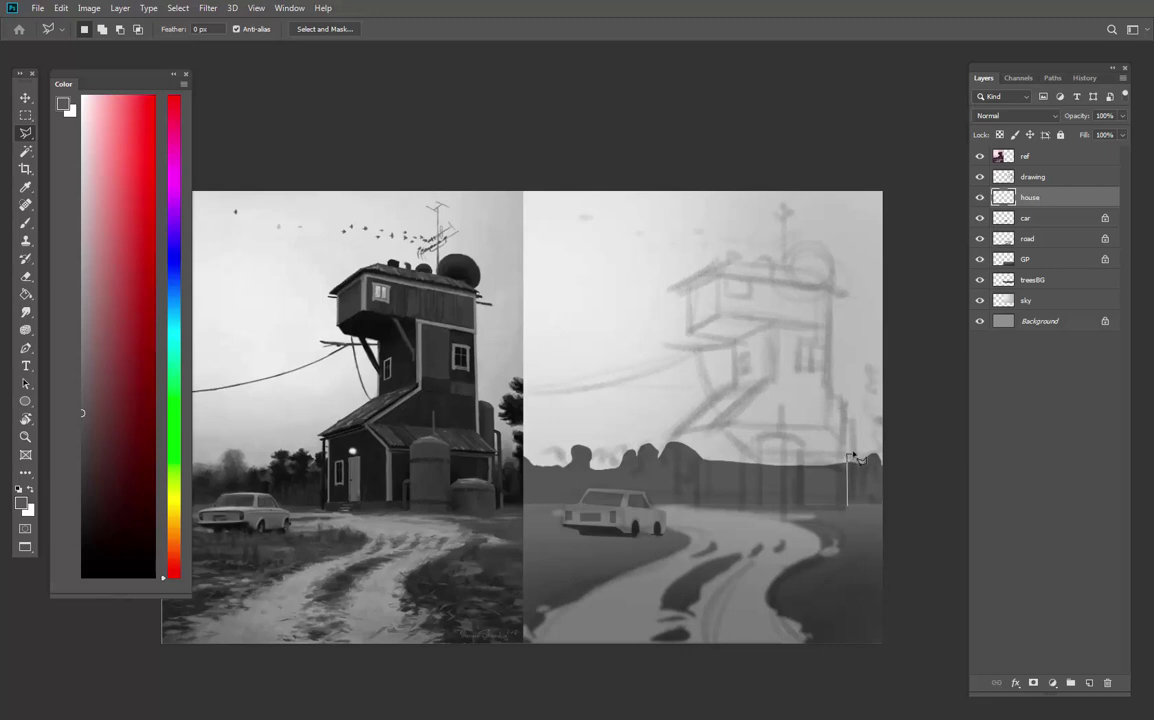
{"action": "left_click", "coordinate": [853, 454]}
{"action": "mouse_move", "coordinate": [829, 427]}
{"action": "left_mouse_down"}
{"action": "mouse_move", "coordinate": [836, 282]}
{"action": "mouse_move", "coordinate": [830, 442]}
{"action": "mouse_move", "coordinate": [829, 299]}
{"action": "left_mouse_up"}
{"action": "left_click", "coordinate": [830, 299]}
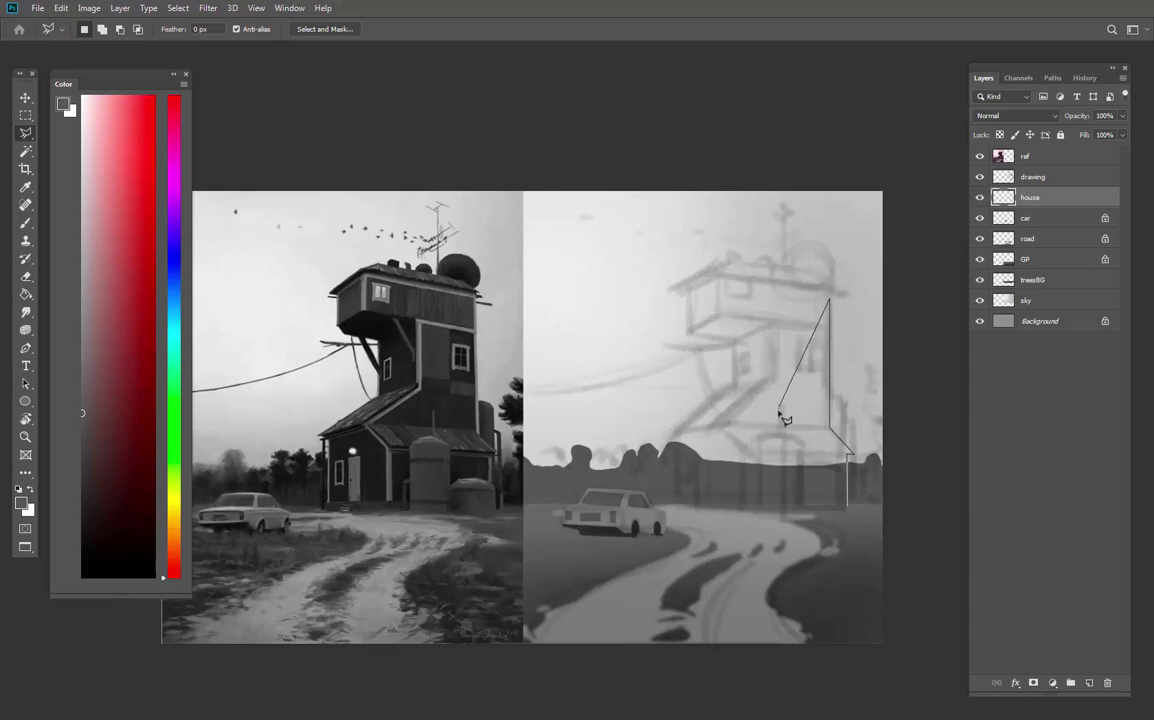
{"action": "left_click", "coordinate": [778, 407]}
{"action": "double_click", "coordinate": [777, 458]}
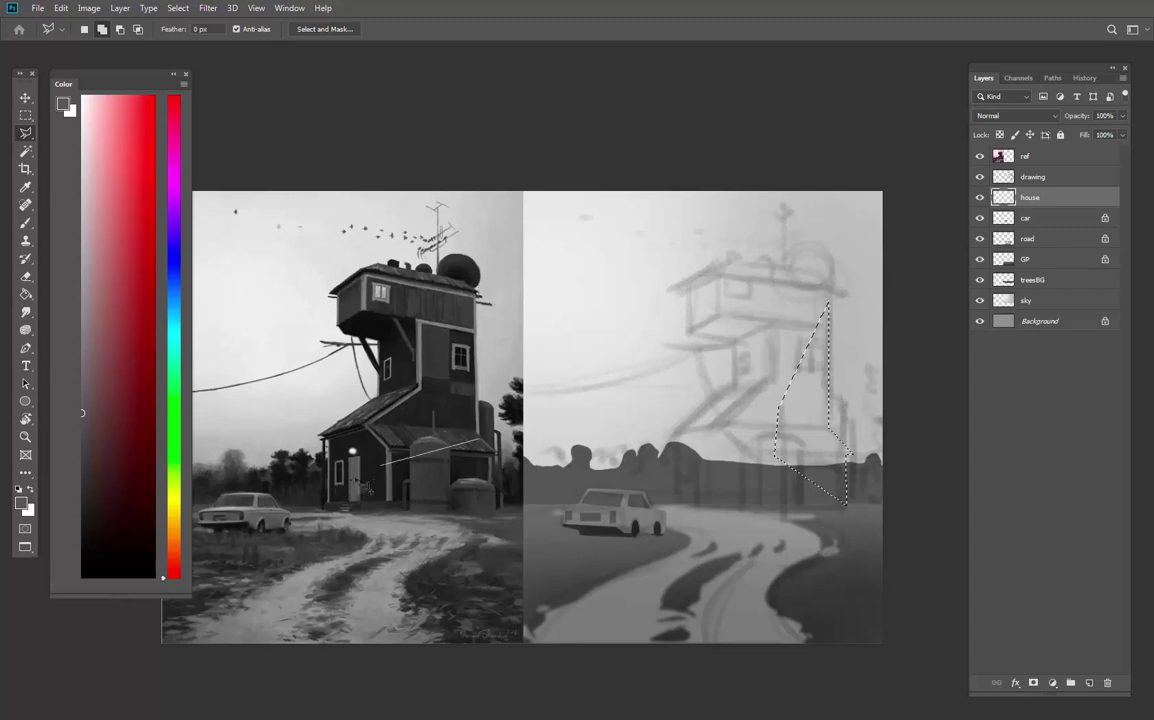
{"action": "left_click", "coordinate": [478, 440]}
{"action": "left_click", "coordinate": [333, 498]}
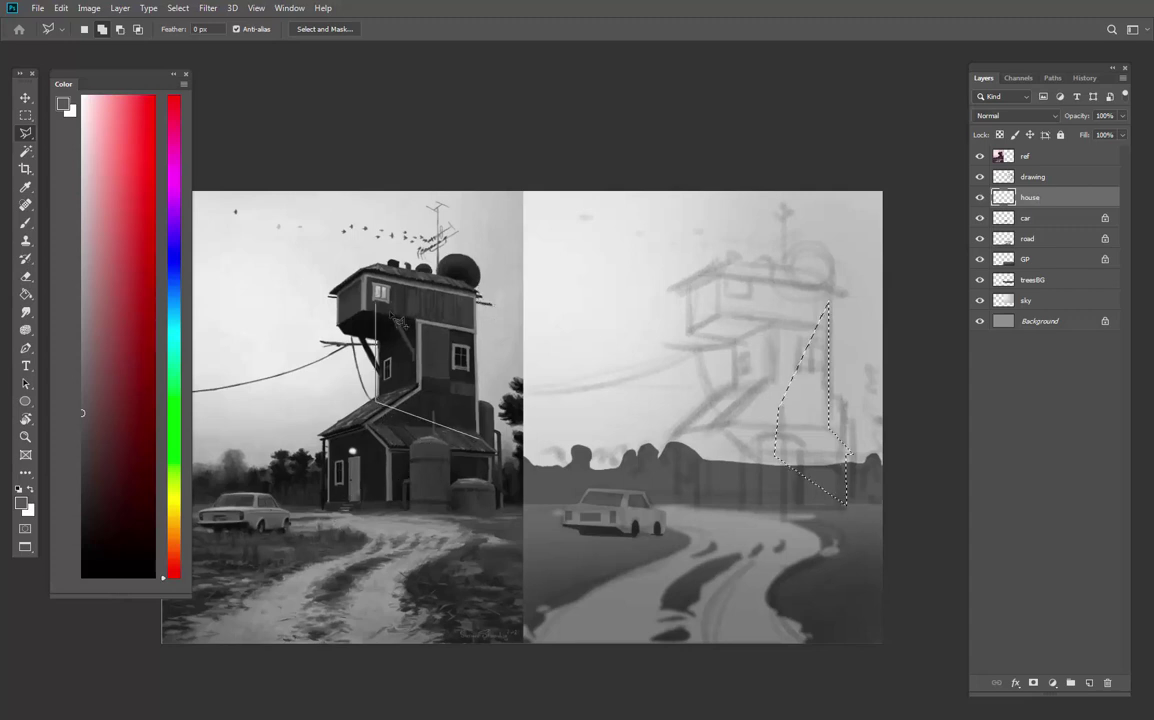
{"action": "left_click", "coordinate": [332, 440]}
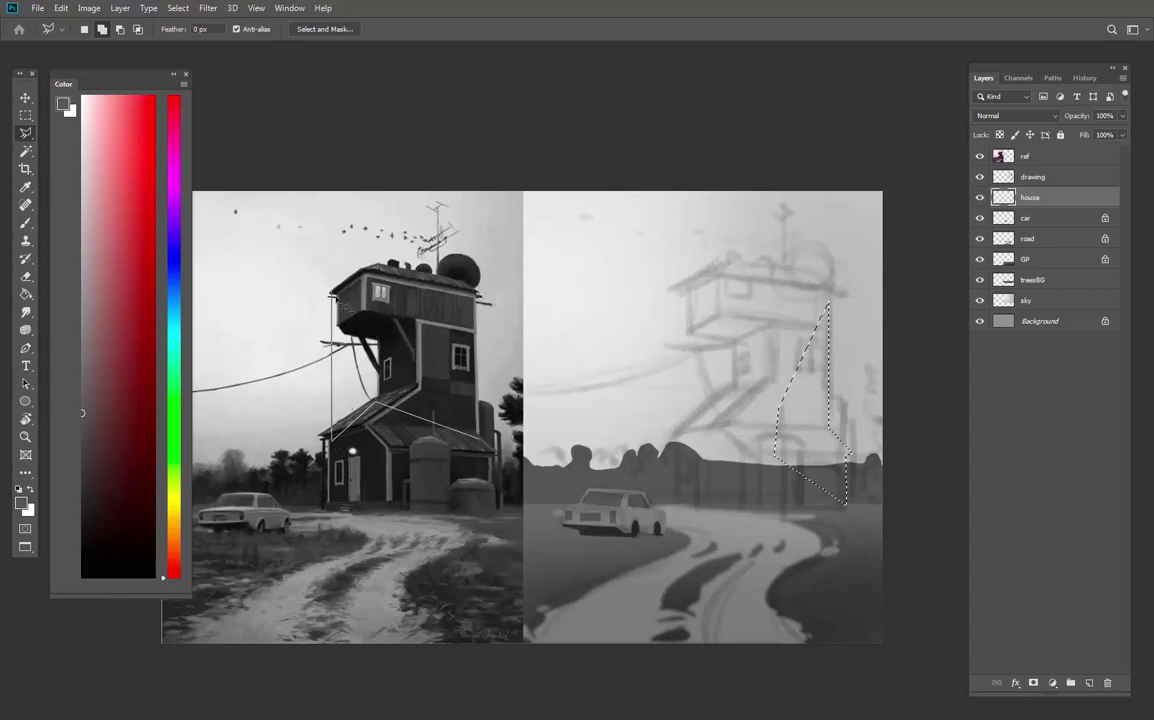
{"action": "left_click", "coordinate": [330, 508]}
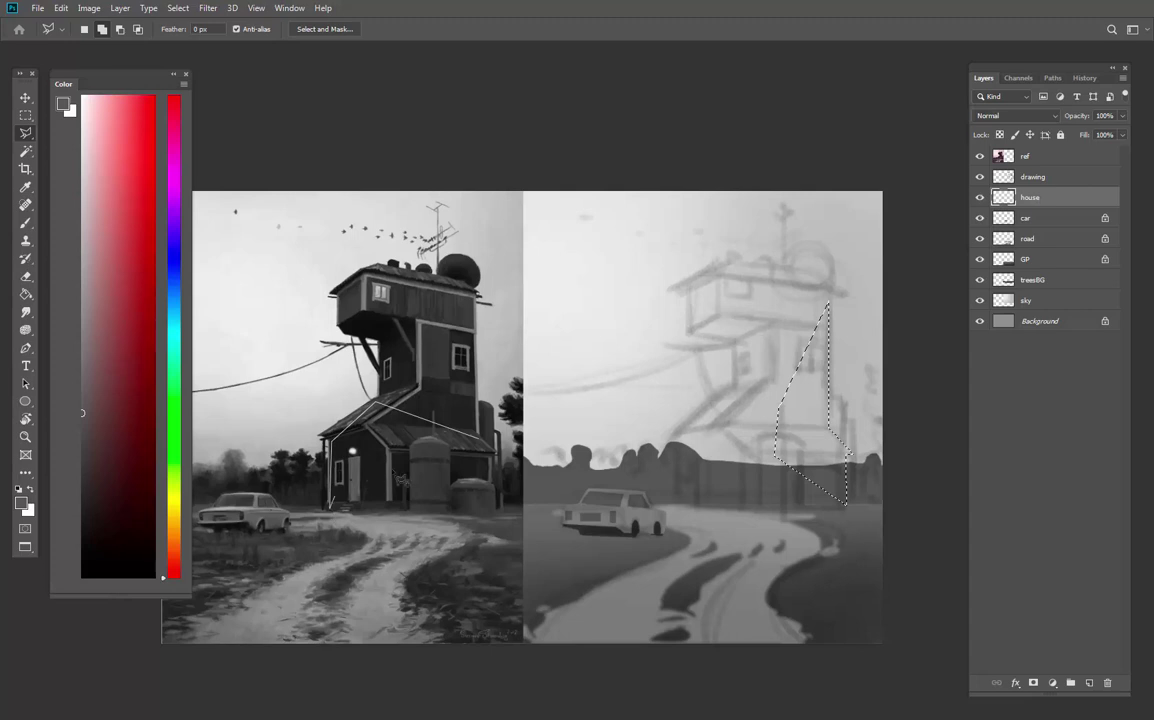
{"action": "left_click", "coordinate": [446, 510]}
{"action": "key", "text": "Escape"}
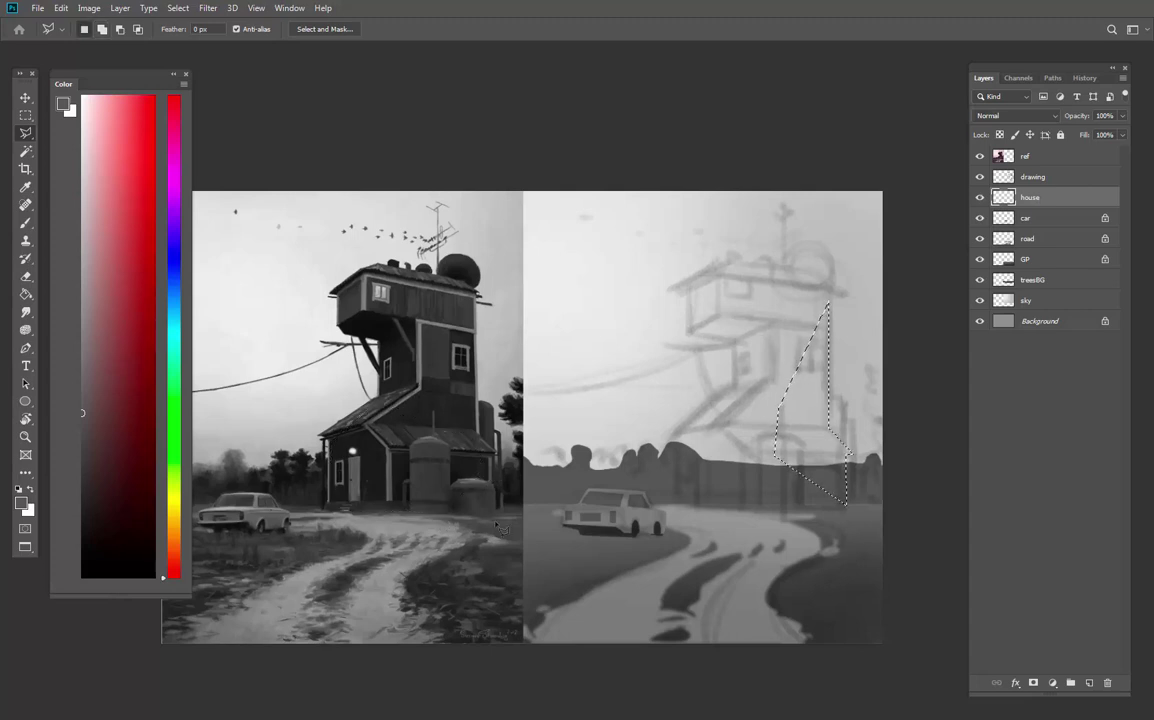
{"action": "key", "text": "ctrl+d"}
{"action": "key", "text": "Escape"}
Trace the house's main silhouette over the sketch with the Polygonal Lasso, from the roof and overhang down to the ground line
{"action": "left_click", "coordinate": [843, 457]}
{"action": "left_click", "coordinate": [830, 428]}
{"action": "left_click", "coordinate": [810, 270]}
{"action": "left_click", "coordinate": [727, 258]}
{"action": "left_click", "coordinate": [673, 286]}
{"action": "left_click", "coordinate": [680, 290]}
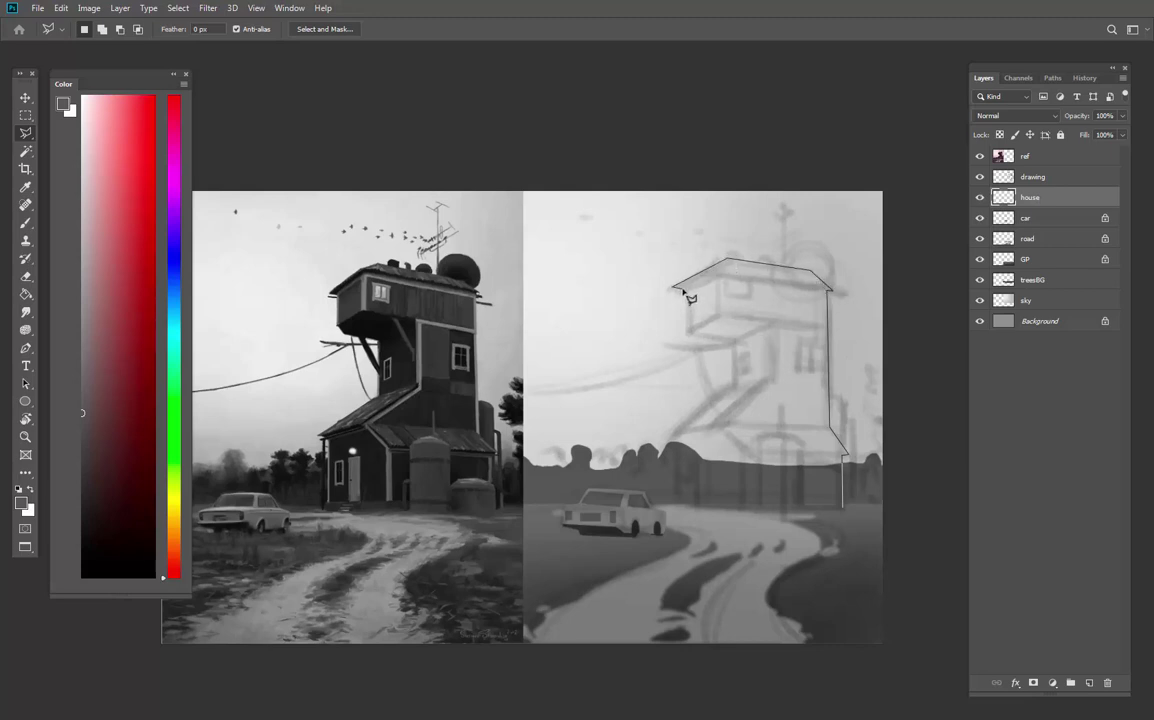
{"action": "left_click", "coordinate": [682, 333]}
{"action": "left_click", "coordinate": [730, 341]}
{"action": "left_click", "coordinate": [730, 375]}
{"action": "left_click", "coordinate": [673, 435]}
{"action": "left_click", "coordinate": [677, 510]}
{"action": "left_click", "coordinate": [842, 508]}
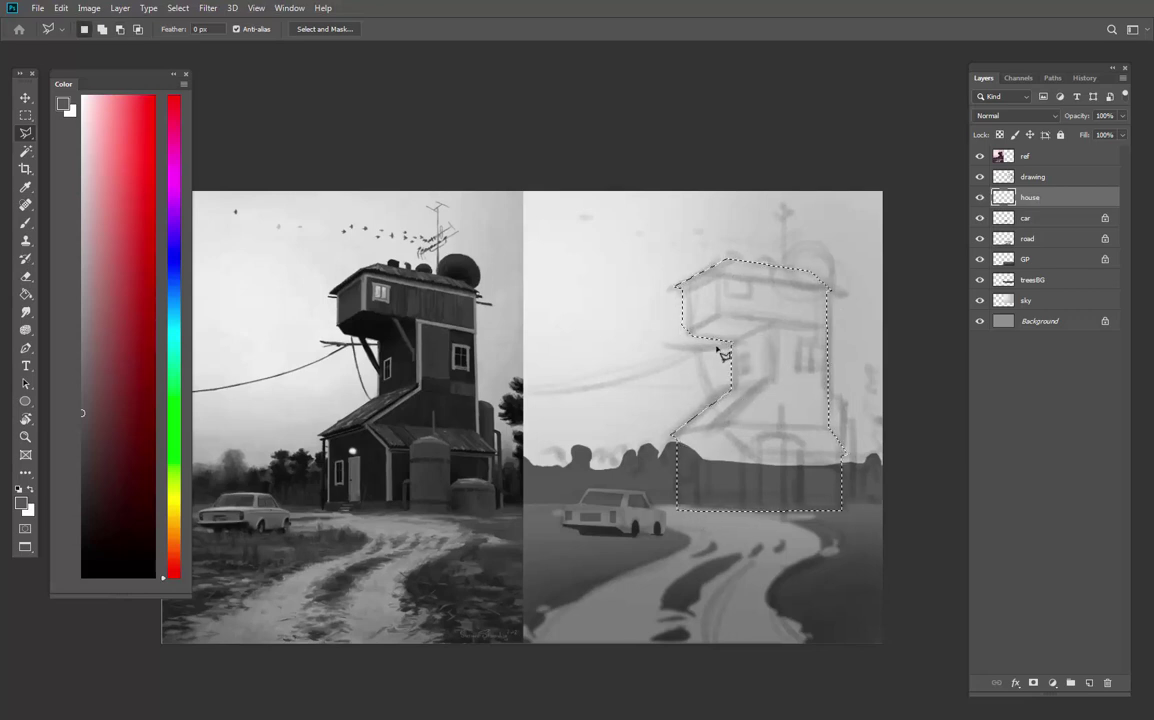
Add the diagonal brace under the overhang and the tank and pipe beside the right wall to the house selection
{"action": "left_click", "coordinate": [700, 334], "text": "shift"}
{"action": "double_click", "coordinate": [736, 380]}
{"action": "left_click", "coordinate": [829, 401], "text": "shift"}
{"action": "left_click", "coordinate": [845, 405]}
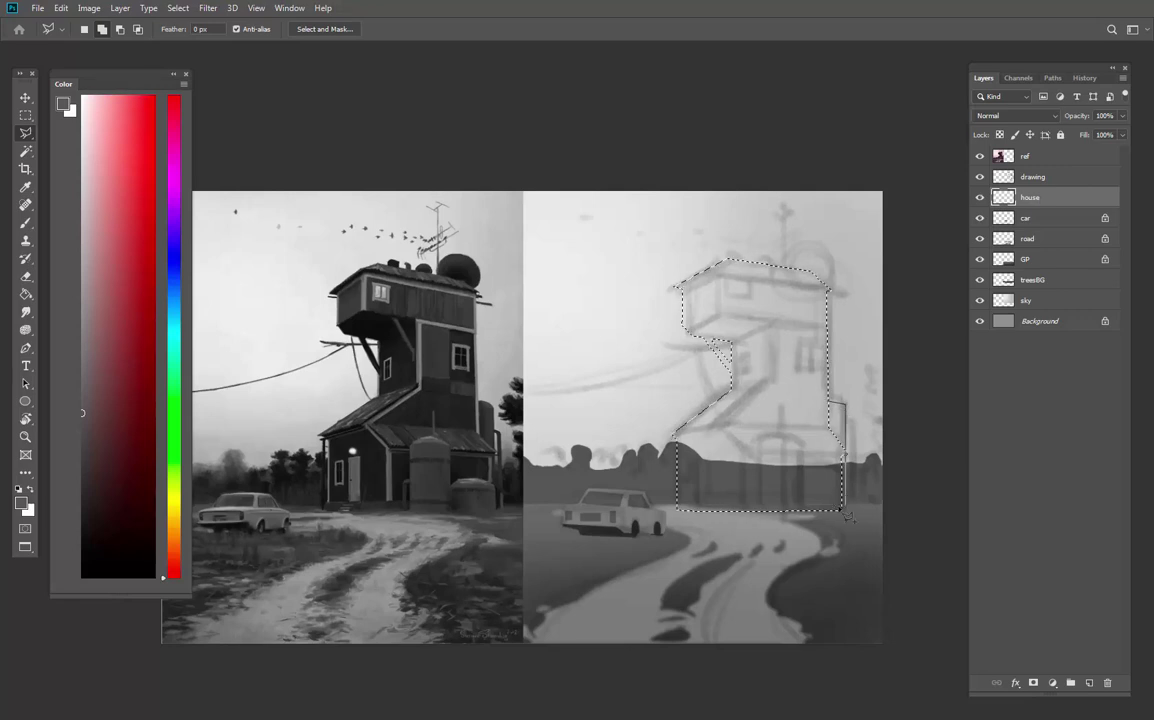
{"action": "double_click", "coordinate": [845, 509]}
{"action": "left_click", "coordinate": [856, 428], "text": "shift"}
{"action": "left_click", "coordinate": [856, 506]}
{"action": "left_click", "coordinate": [843, 509]}
{"action": "left_click", "coordinate": [854, 428]}
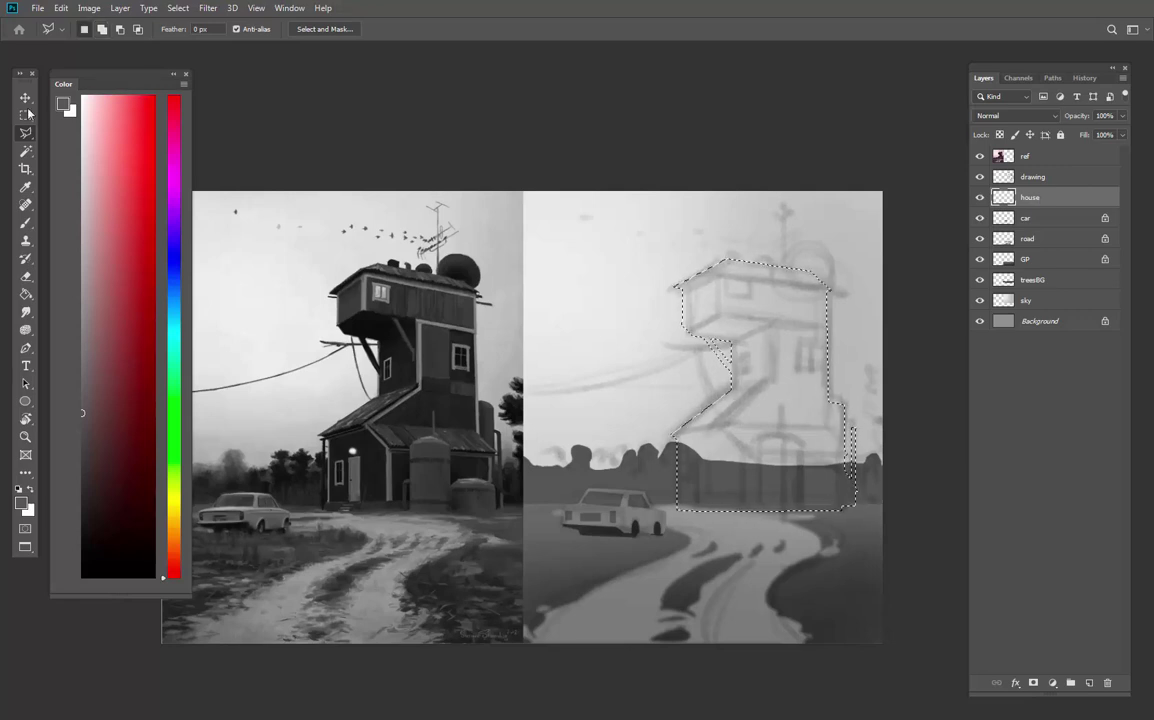
Add the side tank's rounded top with the pipe bend, and the thin post at the house's left corner, to the selection
{"action": "key", "text": "shift+m"}
{"action": "left_click_drag", "start_coordinate": [816, 394], "coordinate": [836, 410]}
{"action": "key", "text": "l"}
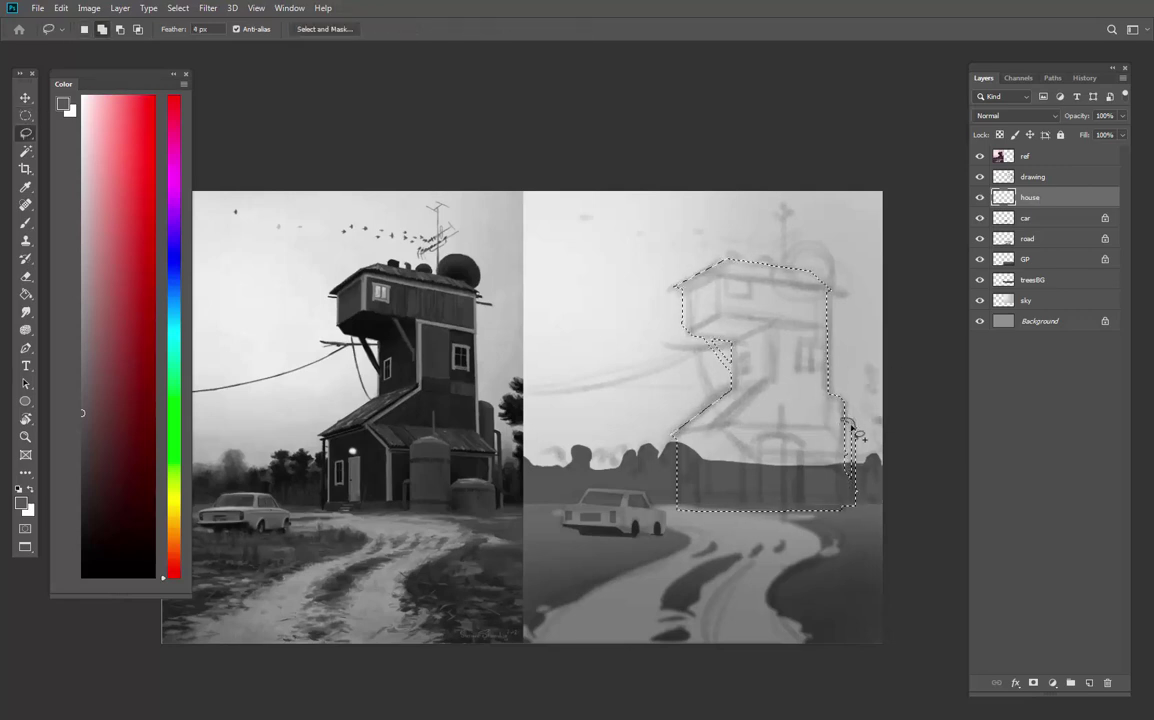
{"action": "key", "text": "shift+m"}
{"action": "left_click_drag", "start_coordinate": [669, 437], "coordinate": [673, 511]}
{"action": "key", "text": "shift+l"}
{"action": "left_click", "coordinate": [673, 437], "text": "shift"}
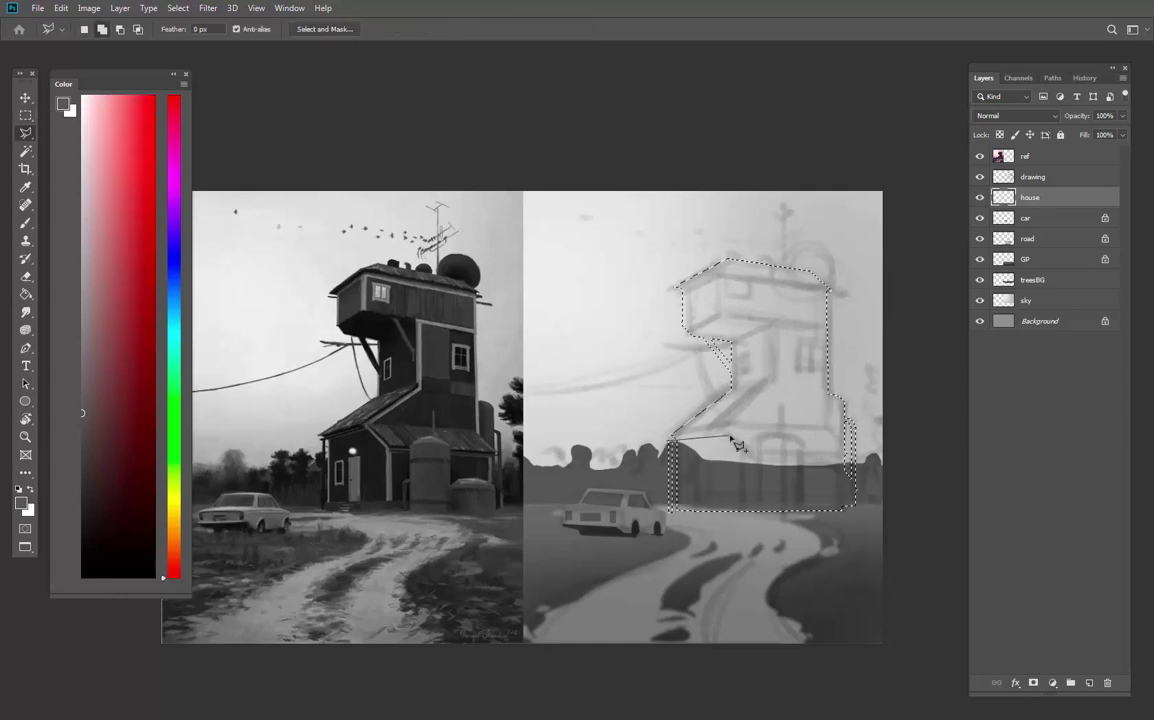
{"action": "right_click", "coordinate": [26, 133]}
{"action": "left_click", "coordinate": [85, 134]}
Add the round rooftop shapes and the thin antenna mast to the house selection
{"action": "key", "text": "shift+m"}
{"action": "mouse_move", "coordinate": [788, 245]}
{"action": "left_mouse_down"}
{"action": "mouse_move", "coordinate": [833, 304]}
{"action": "mouse_move", "coordinate": [833, 291]}
{"action": "left_mouse_up"}
{"action": "key", "text": "l"}
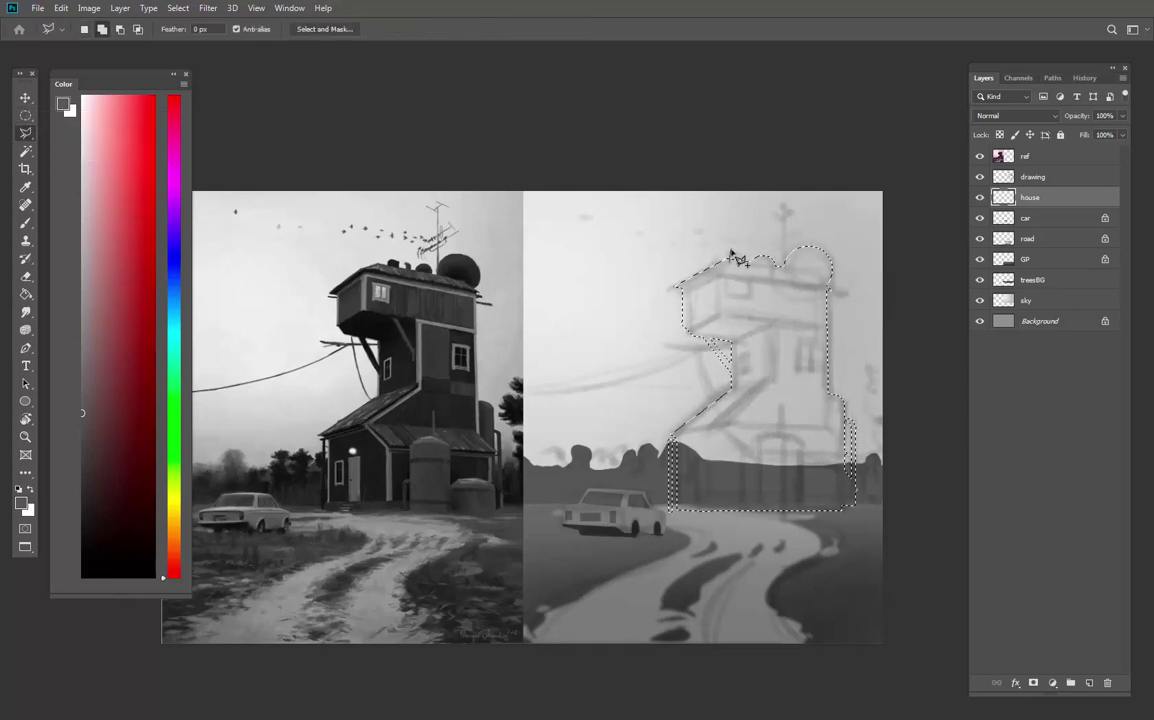
{"action": "left_click", "coordinate": [786, 263], "text": "shift"}
{"action": "left_click", "coordinate": [787, 208]}
{"action": "double_click", "coordinate": [787, 262]}
Fill the selected house silhouette with a darker gray on the house layer and clear the selection
{"action": "key", "text": "g"}
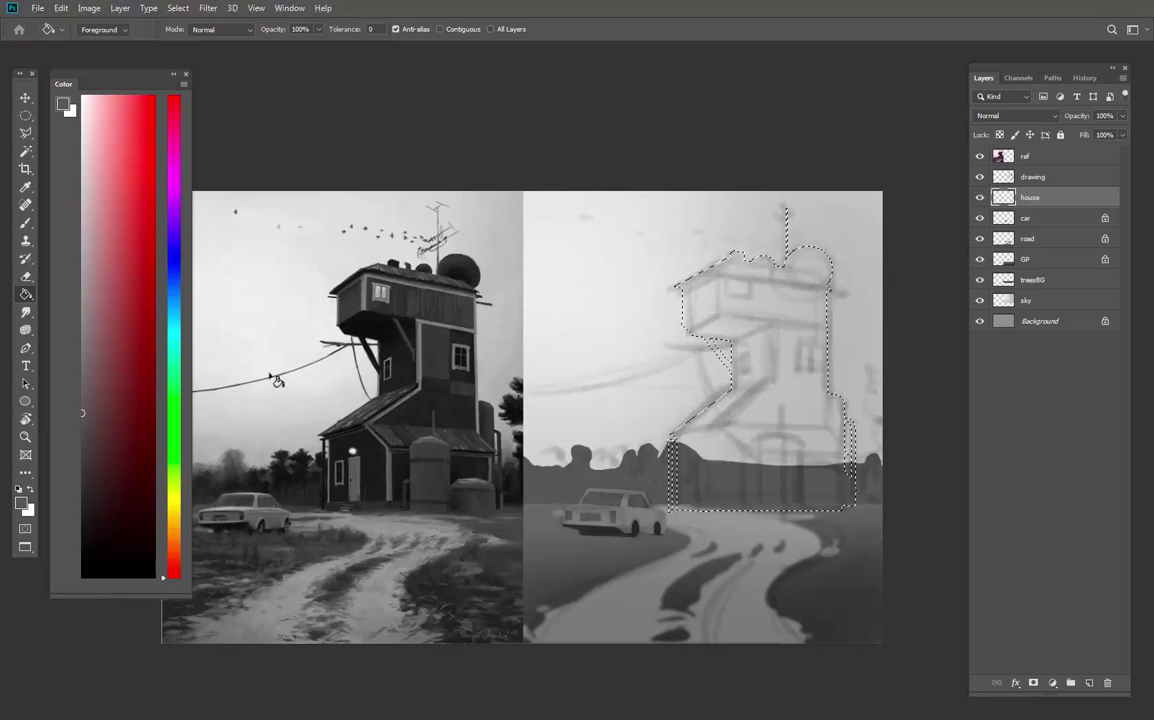
{"action": "left_click", "coordinate": [82, 436]}
{"action": "left_click", "coordinate": [763, 405]}
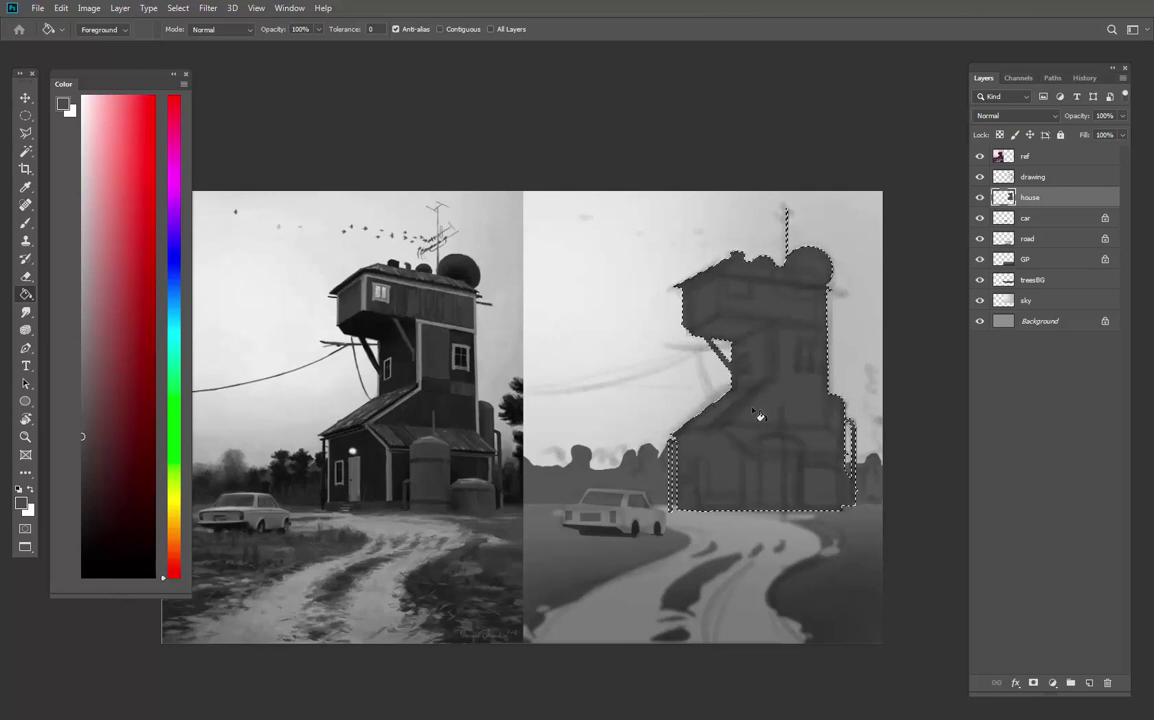
{"action": "key", "text": "ctrl+d"}
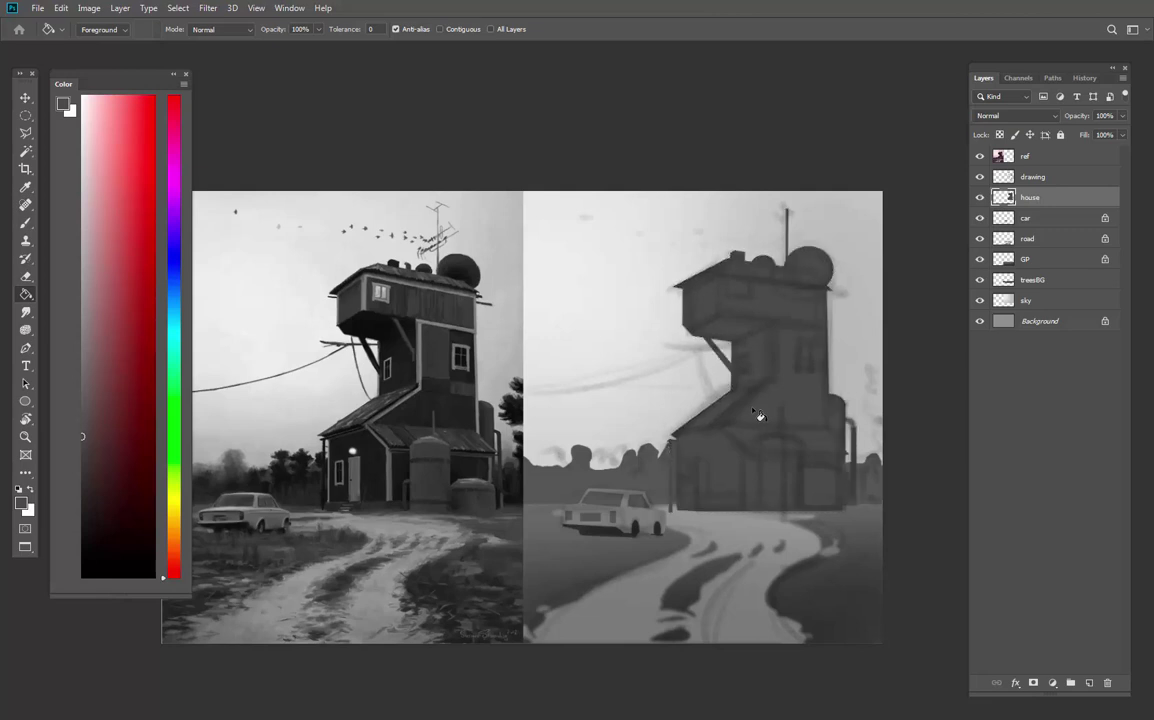
Hide the drawing layer and darken the house layer with Hue/Saturation at Lightness -39
{"action": "left_click", "coordinate": [980, 178]}
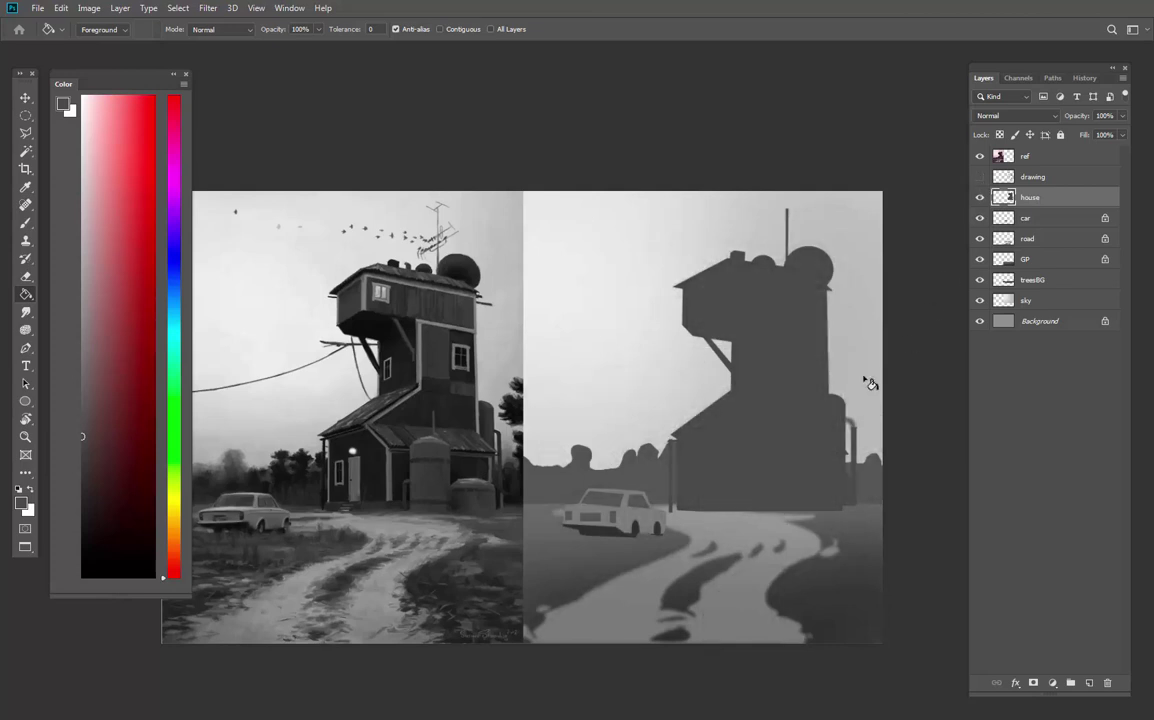
{"action": "key", "text": "v"}
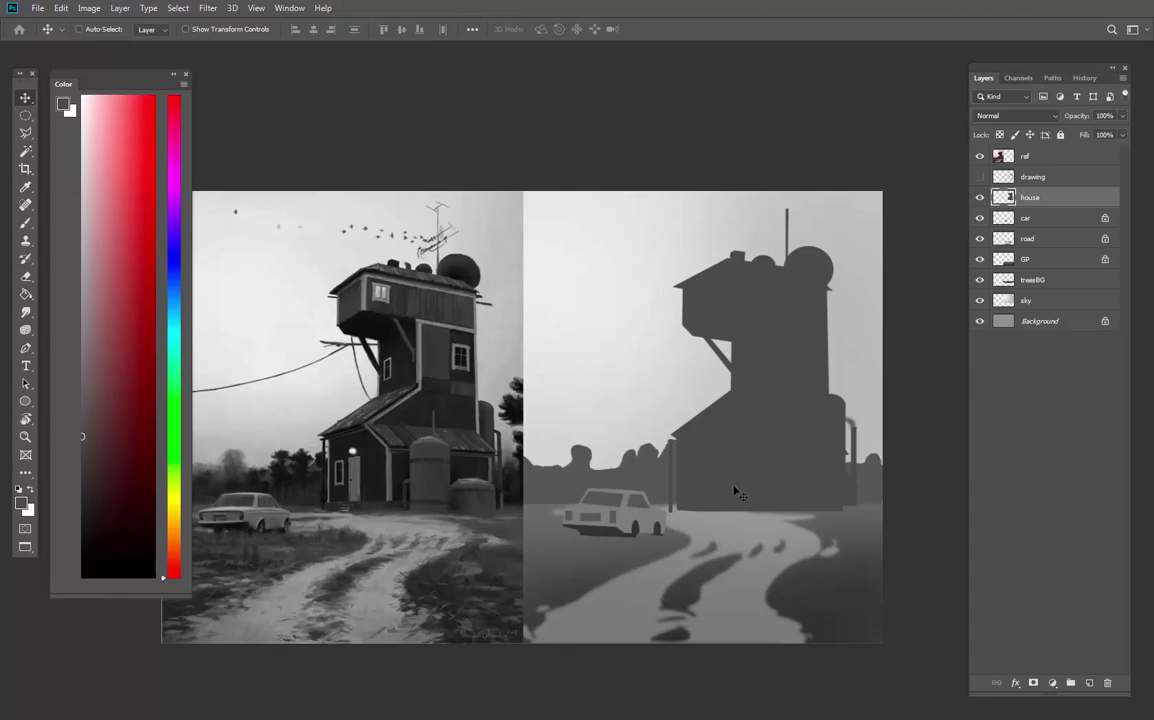
{"action": "key", "text": "ctrl+u"}
{"action": "left_click_drag", "start_coordinate": [913, 217], "coordinate": [889, 228]}
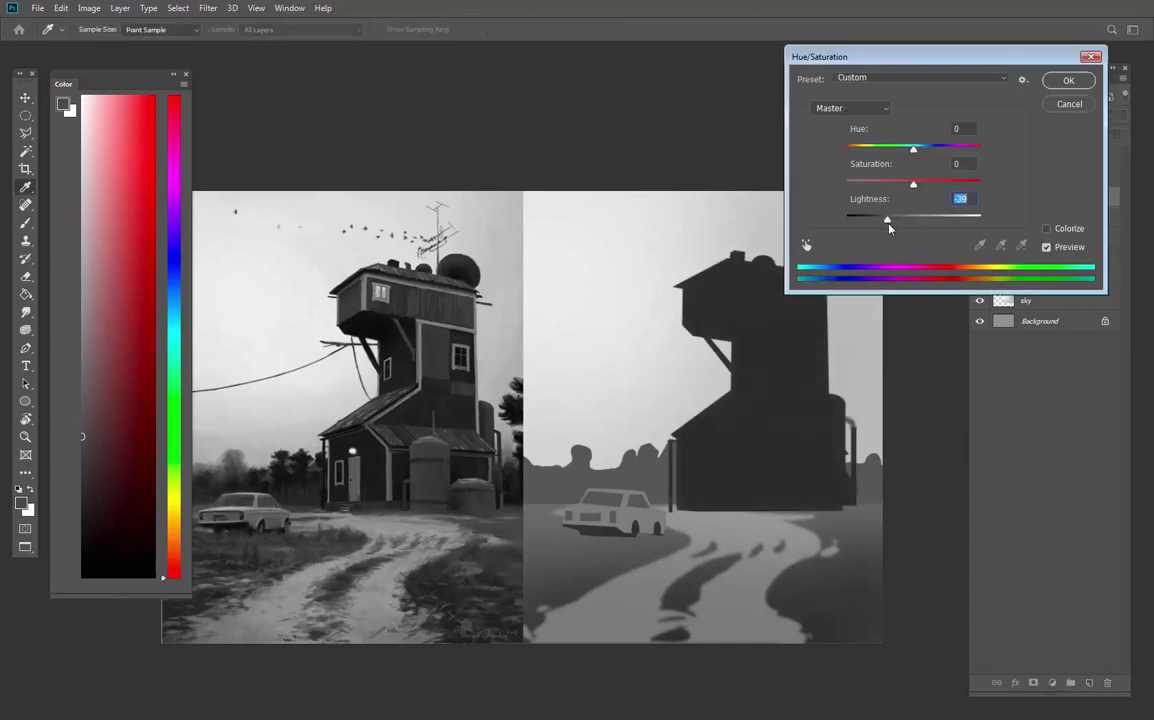
{"action": "key", "text": "Return"}
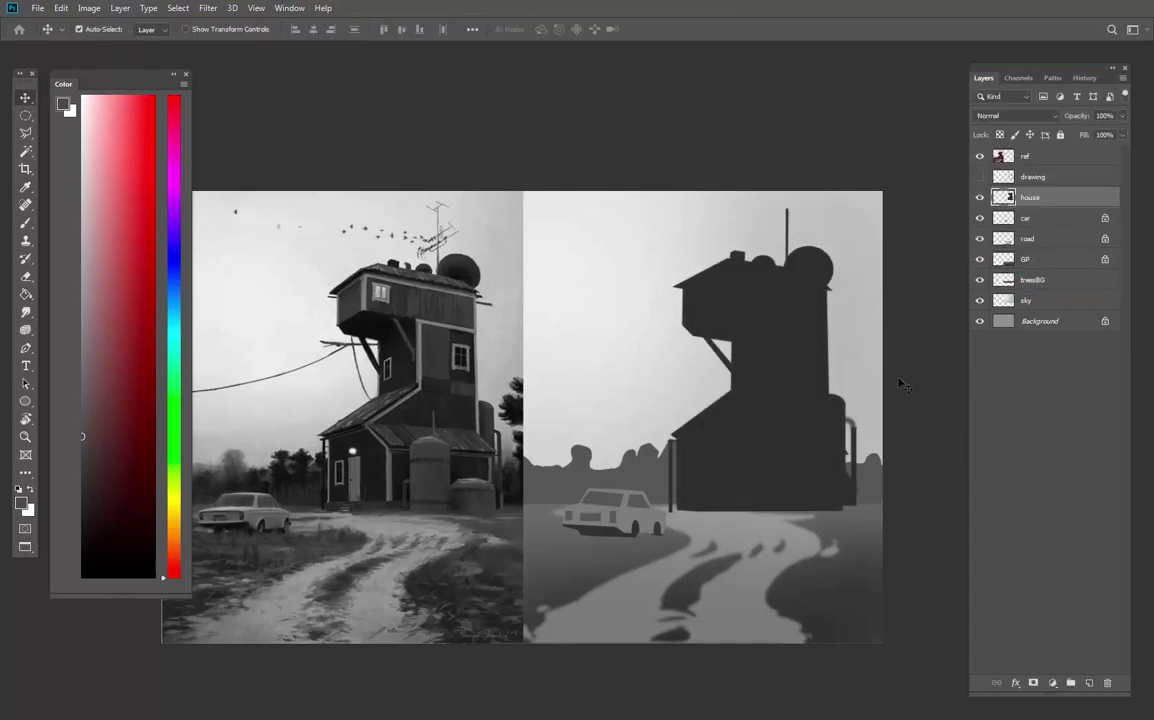
Darken the house layer once more with Hue/Saturation at Lightness -26
{"action": "key", "text": "ctrl"}
{"action": "key", "text": "ctrl+u"}
{"action": "left_click_drag", "start_coordinate": [910, 218], "coordinate": [896, 219]}
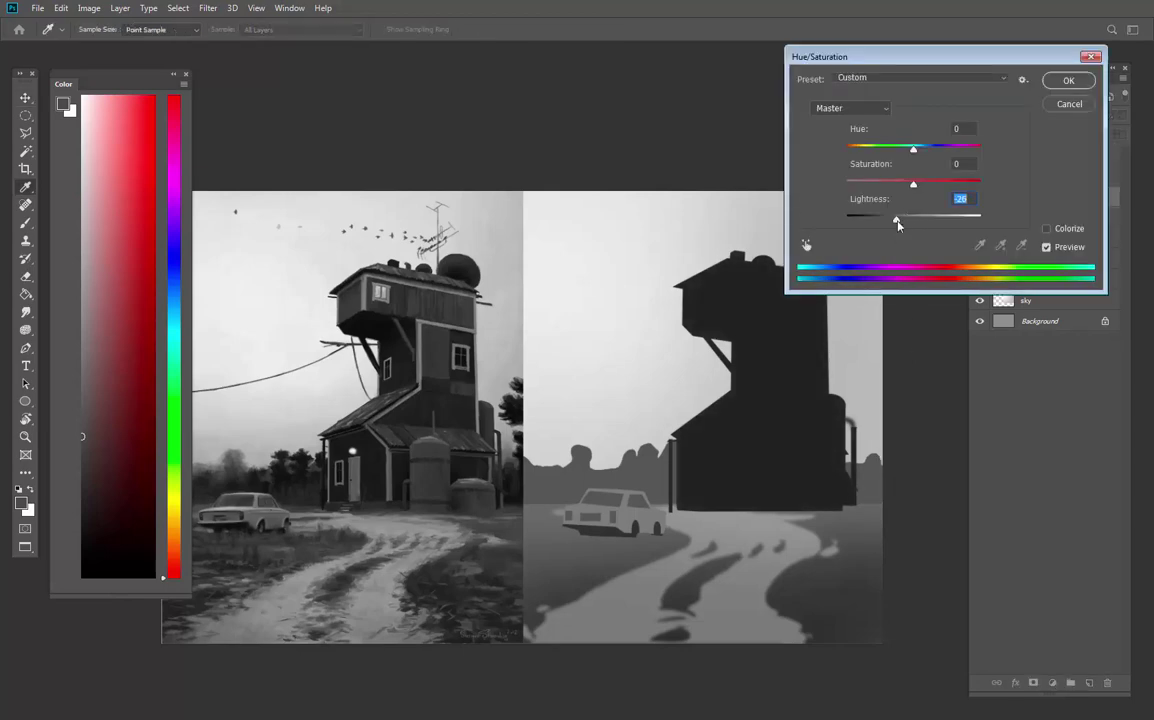
{"action": "left_click", "coordinate": [1068, 80]}
Select the treesBG layer and darken it with Hue/Saturation at Lightness -21
{"action": "key", "text": "v"}
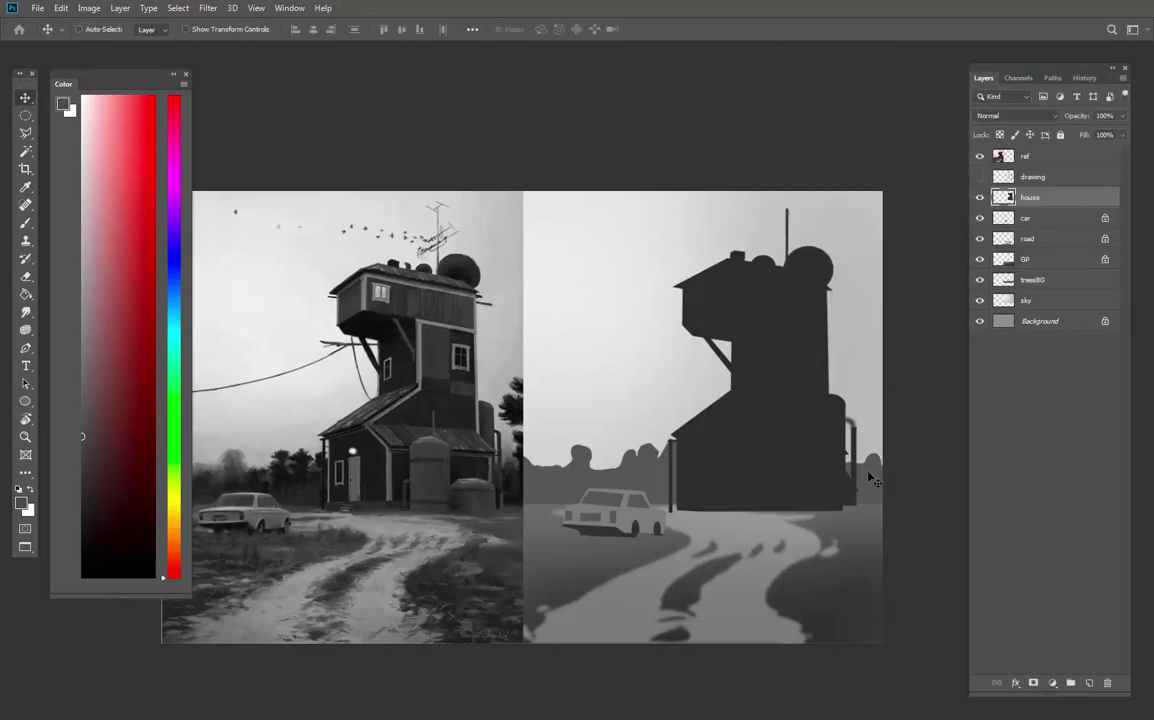
{"action": "left_click", "coordinate": [873, 480]}
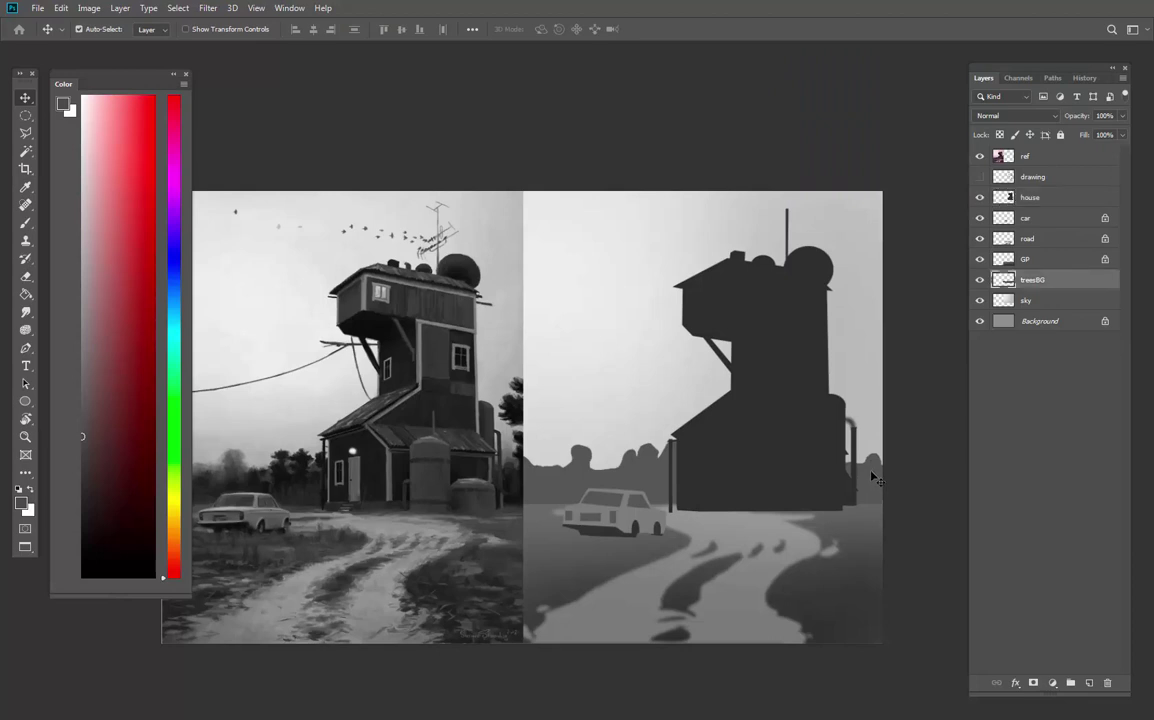
{"action": "key", "text": "ctrl+u"}
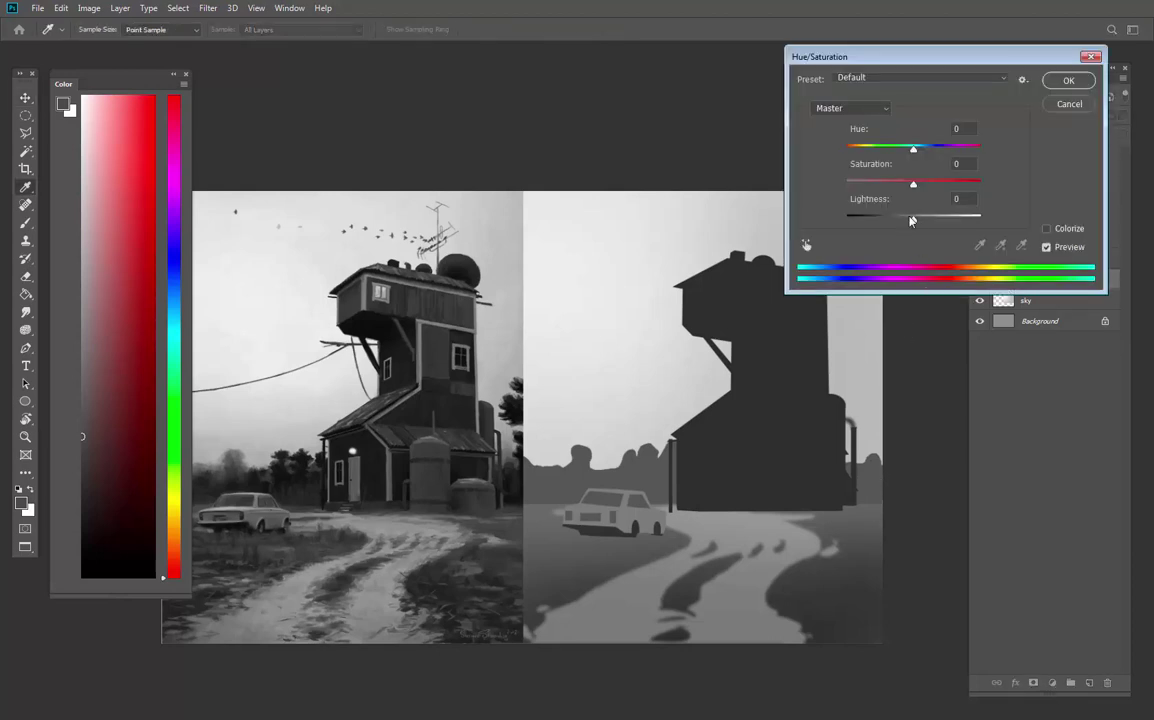
{"action": "left_click_drag", "start_coordinate": [913, 218], "coordinate": [899, 228]}
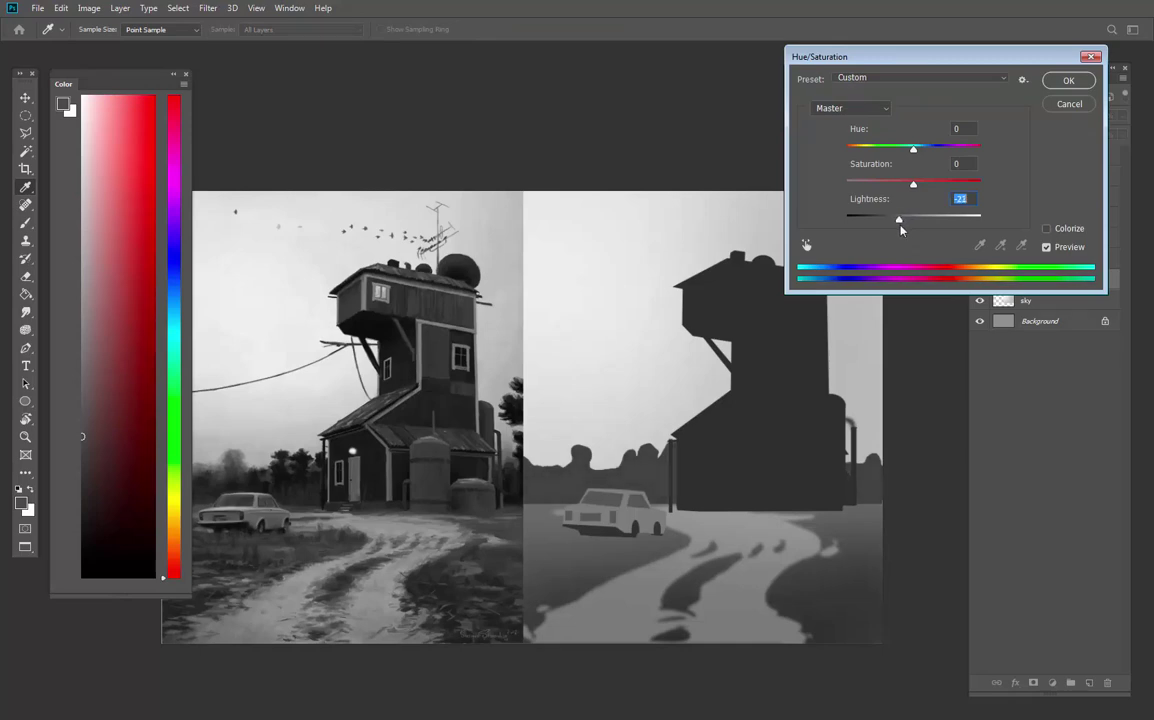
{"action": "left_click", "coordinate": [1064, 82]}
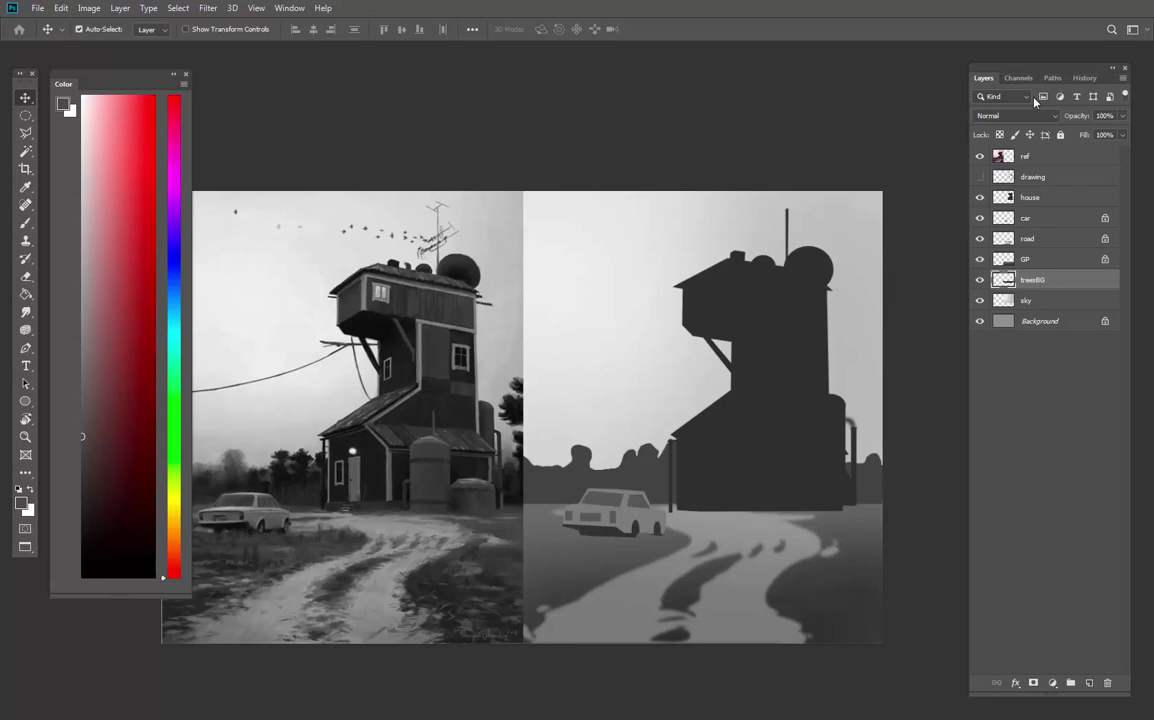
Switch to the freehand Lasso tool and set its feather to 0 px
{"action": "key", "text": "l"}
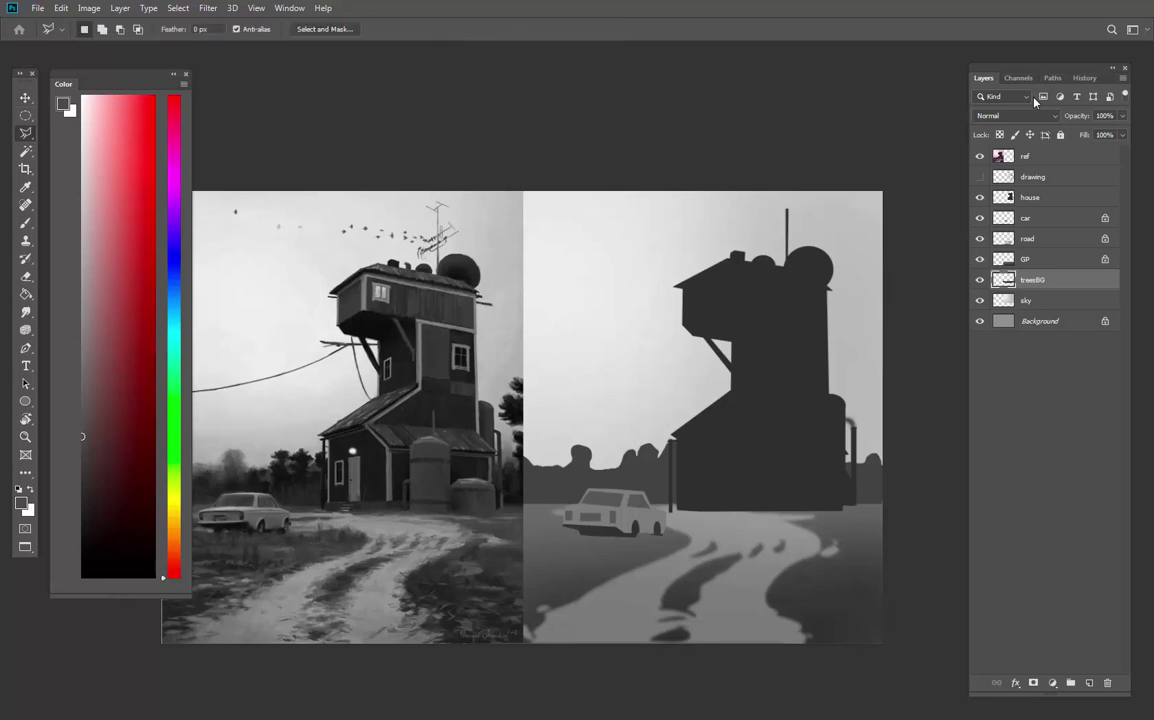
{"action": "right_click", "coordinate": [28, 133]}
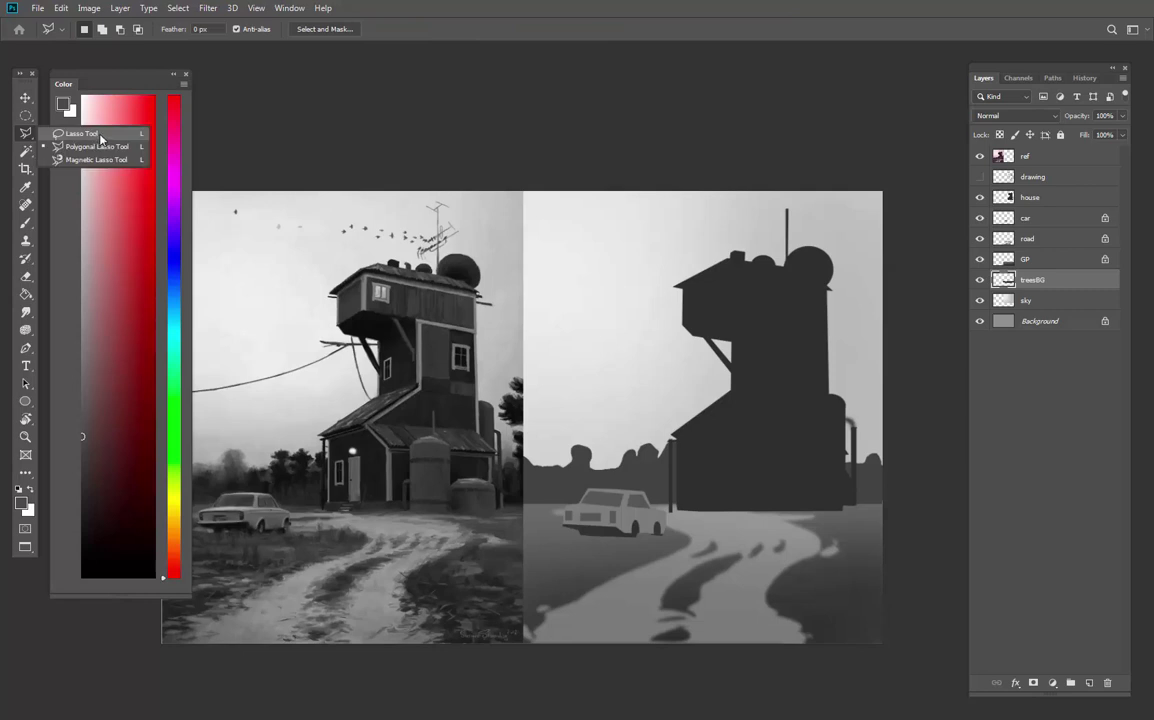
{"action": "left_click", "coordinate": [99, 136]}
{"action": "left_click_drag", "start_coordinate": [208, 30], "coordinate": [148, 39]}
{"action": "type", "text": "0"}
{"action": "key", "text": "Return"}
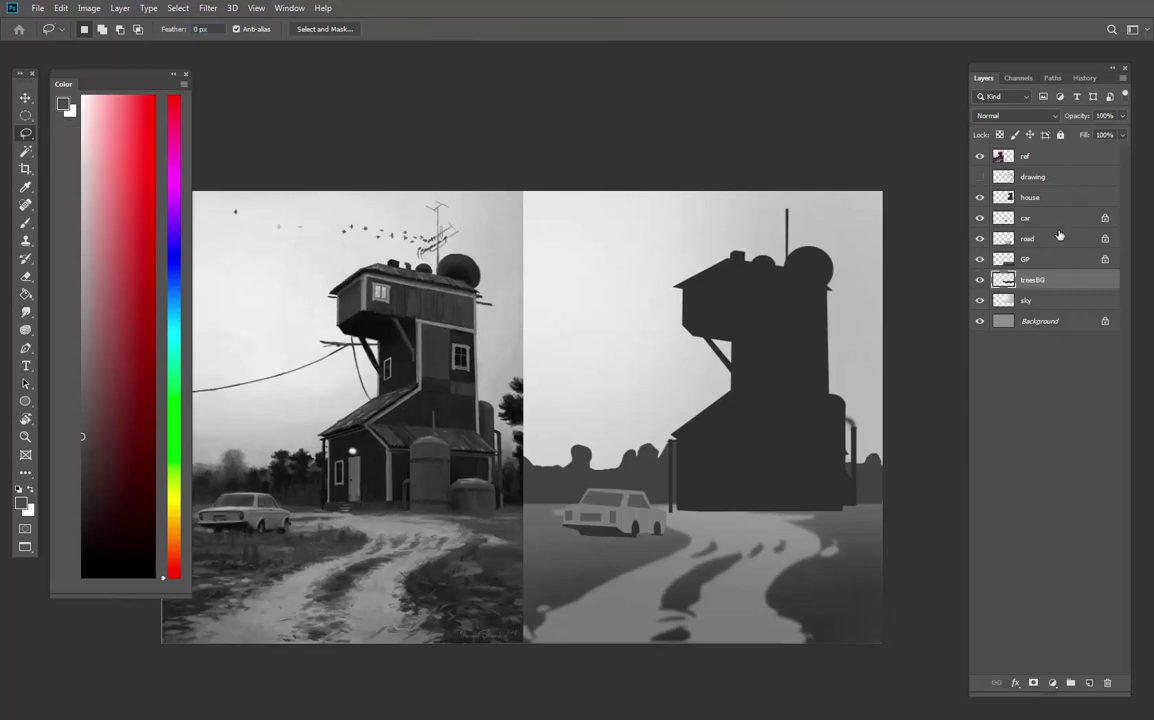
Make the house layer active with the drawing layer shown, and switch to the Polygonal Lasso tool
{"action": "left_click", "coordinate": [1030, 197]}
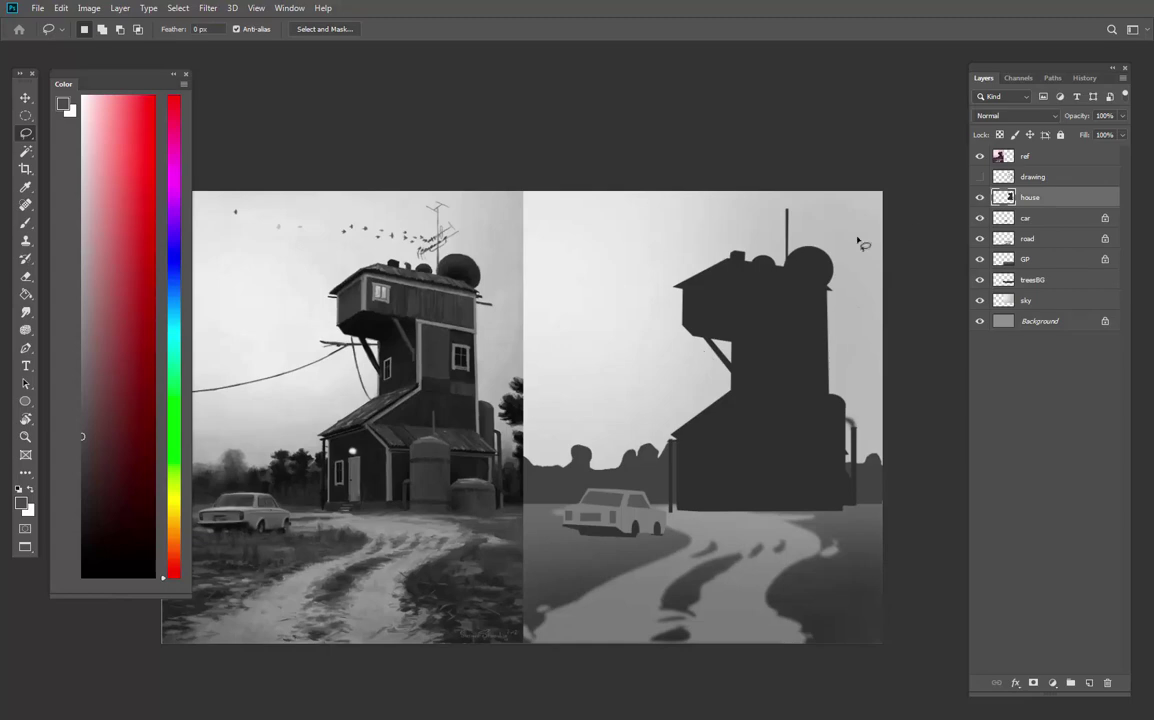
{"action": "left_click", "coordinate": [980, 176]}
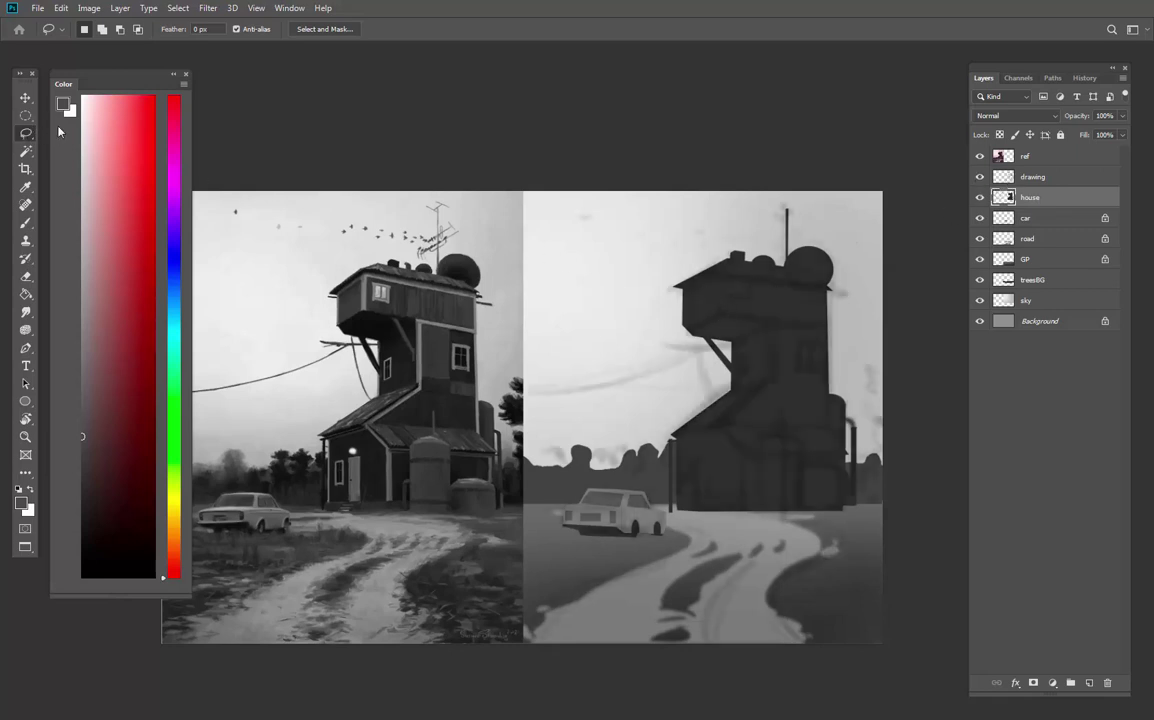
{"action": "right_click", "coordinate": [26, 133]}
{"action": "left_click", "coordinate": [80, 147]}
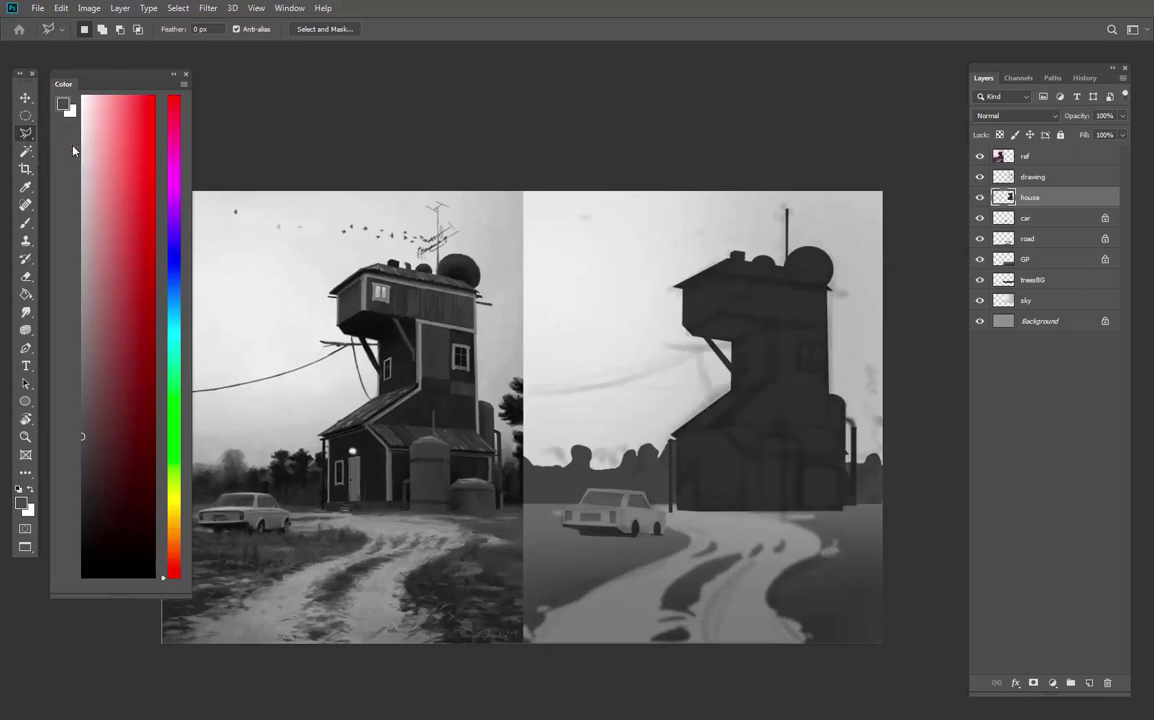
Outline a selection for the trim strips under the top roof edges and down the upper storey's corners
{"action": "left_click", "coordinate": [684, 286]}
{"action": "left_click", "coordinate": [716, 276]}
{"action": "left_click", "coordinate": [718, 320]}
{"action": "left_click", "coordinate": [722, 277]}
{"action": "left_click", "coordinate": [829, 297]}
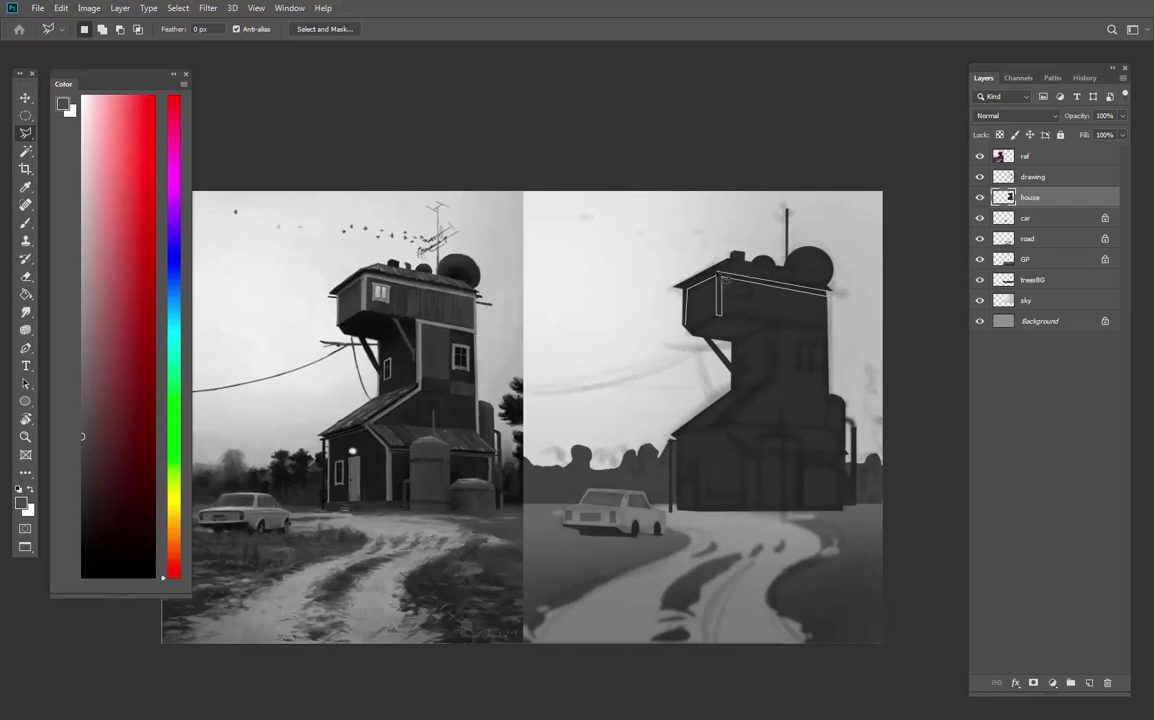
{"action": "left_click", "coordinate": [684, 288]}
{"action": "double_click", "coordinate": [690, 330]}
Add the trim along the upper storey's right and lower edges, down the tower corner and along the sloping roof to the selection
{"action": "left_click", "coordinate": [825, 293], "text": "shift"}
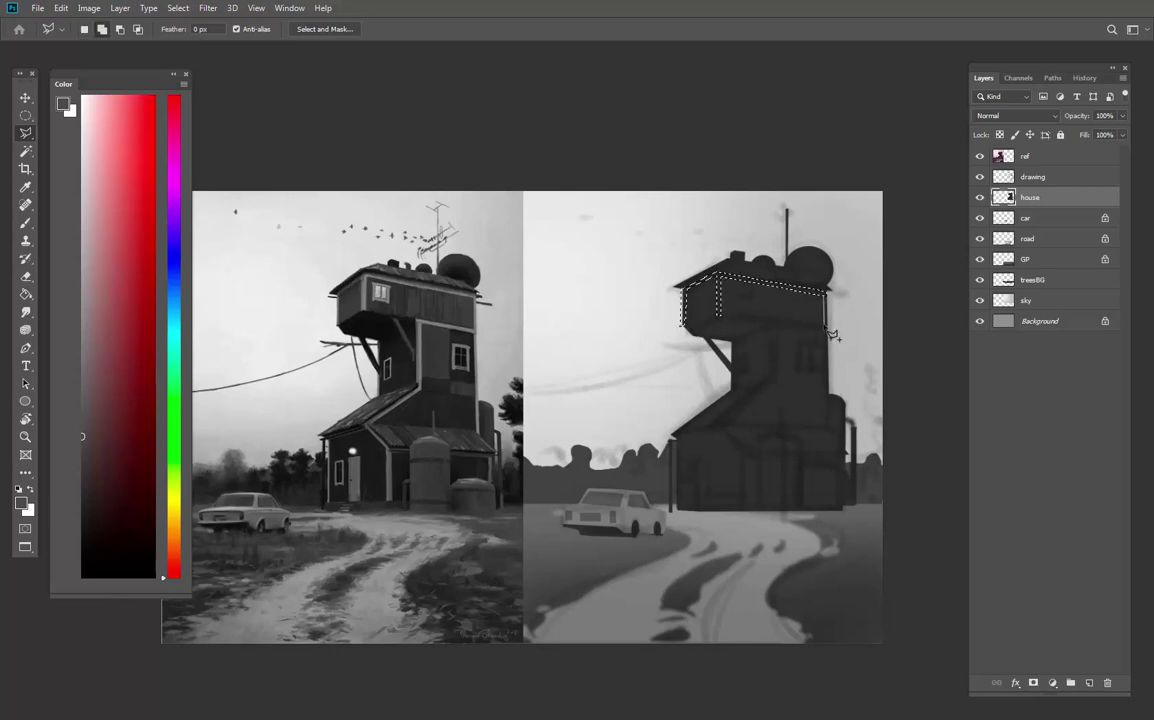
{"action": "left_click", "coordinate": [825, 323]}
{"action": "left_click", "coordinate": [770, 321]}
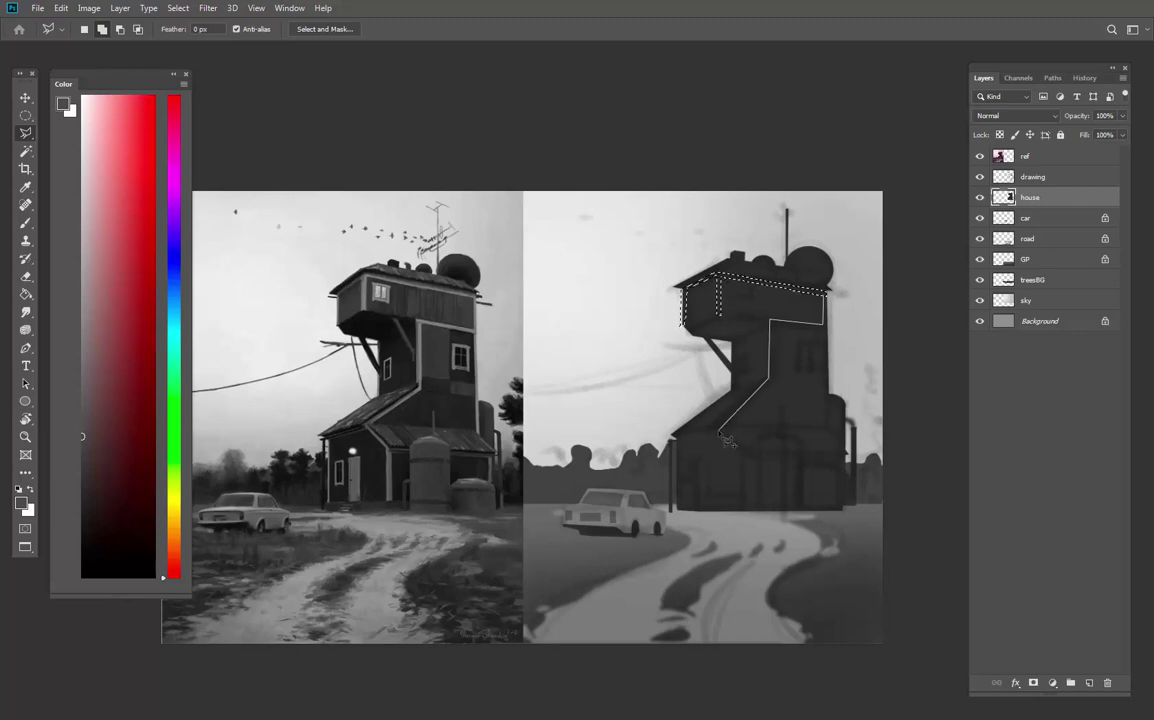
{"action": "left_click", "coordinate": [768, 383]}
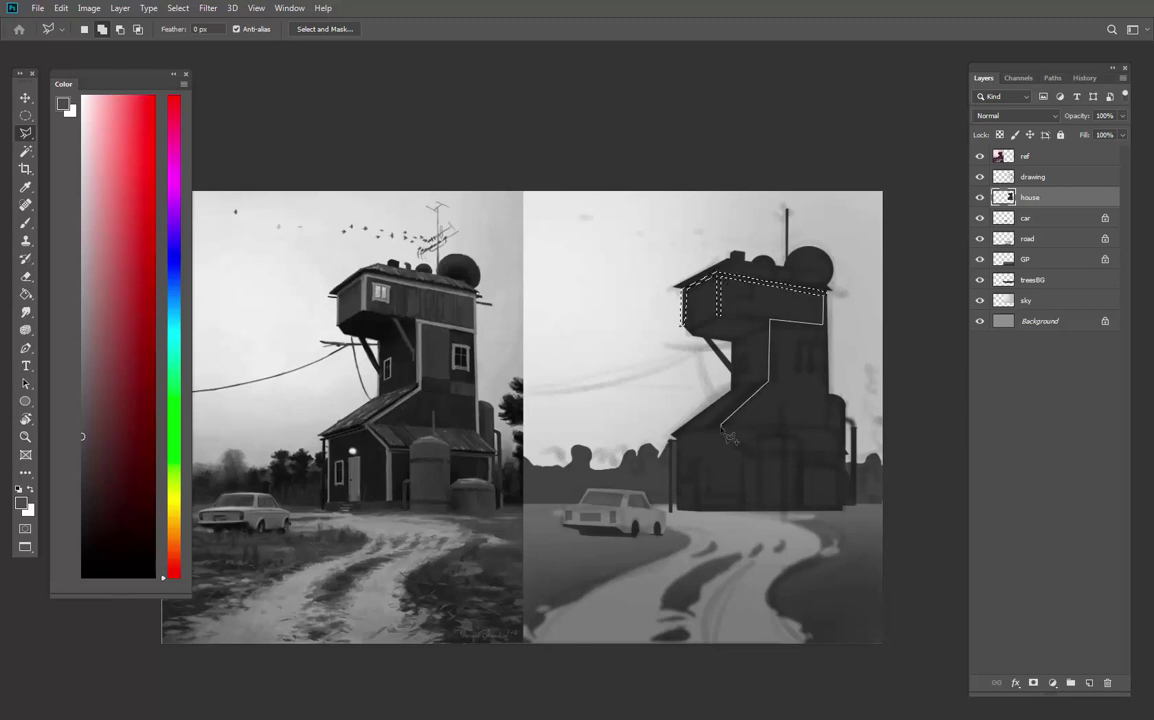
{"action": "left_click", "coordinate": [721, 426]}
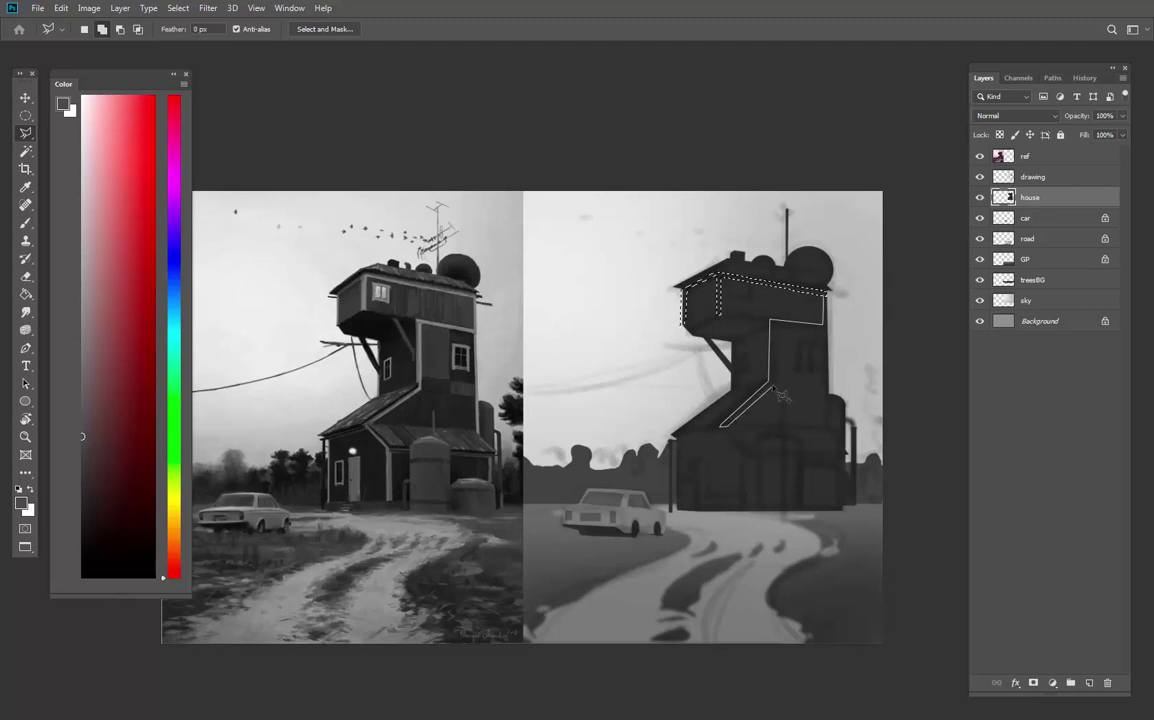
{"action": "left_click", "coordinate": [775, 382]}
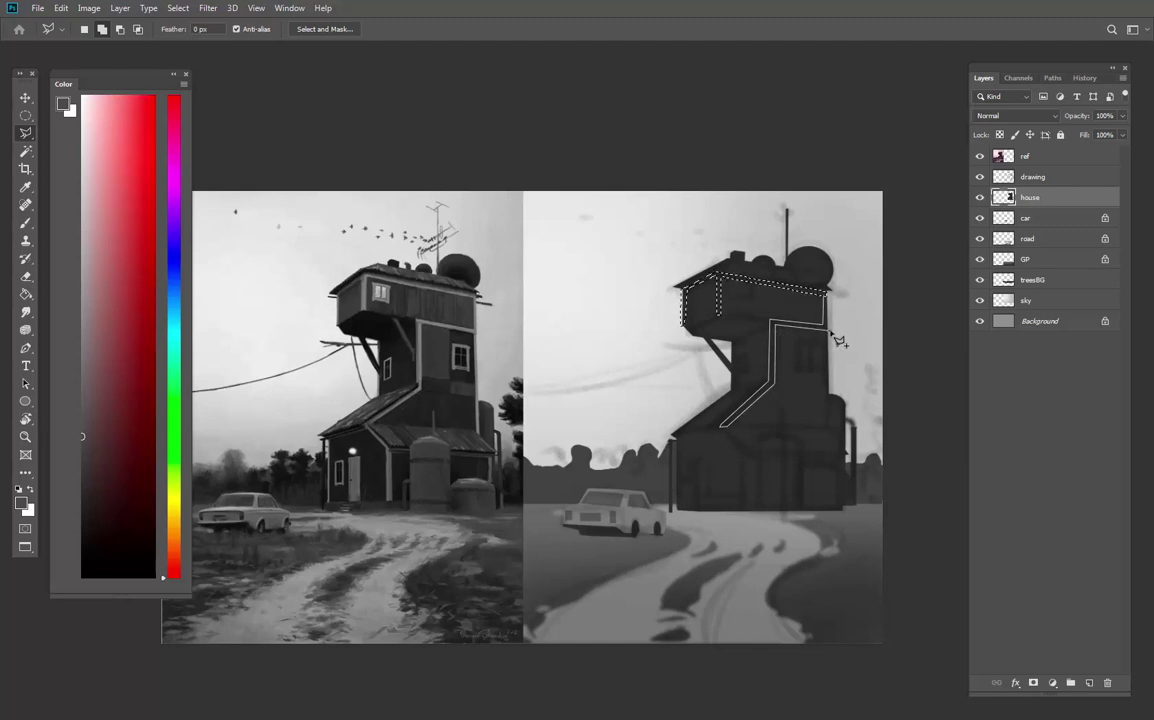
{"action": "left_click", "coordinate": [838, 298]}
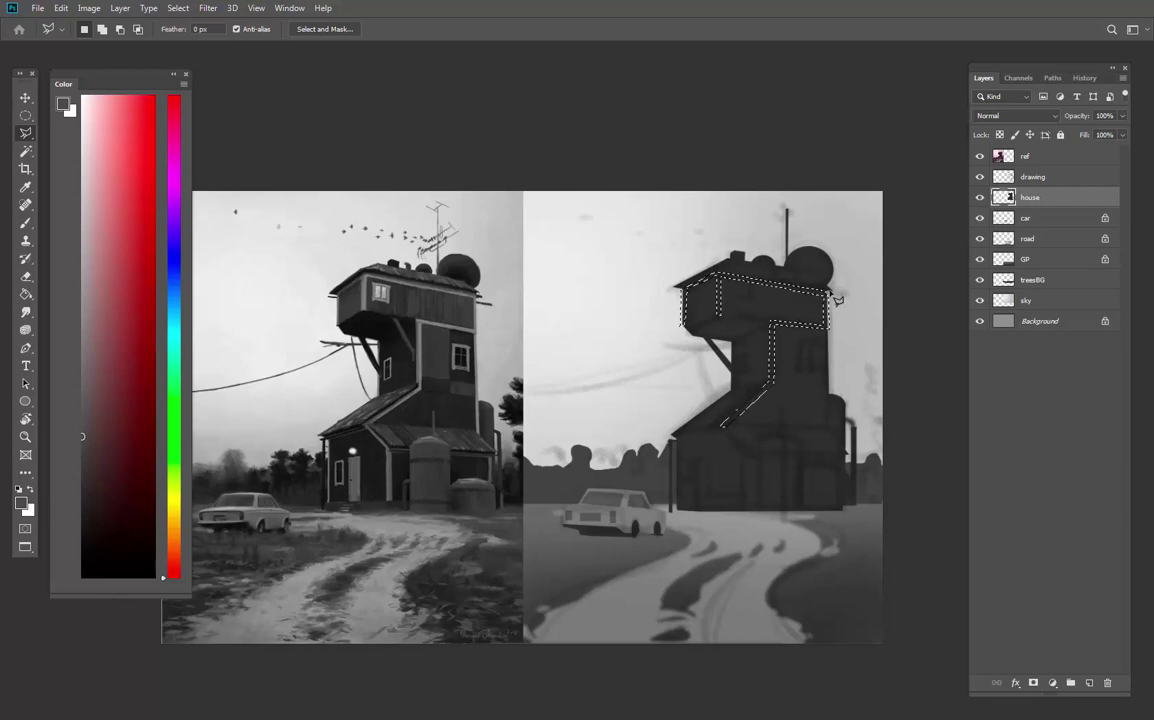
Add the lower storey's front roof-edge trim and its two front corner posts down to the ground to the selection
{"action": "key", "text": "shift"}
{"action": "left_click", "coordinate": [723, 427], "text": "shift"}
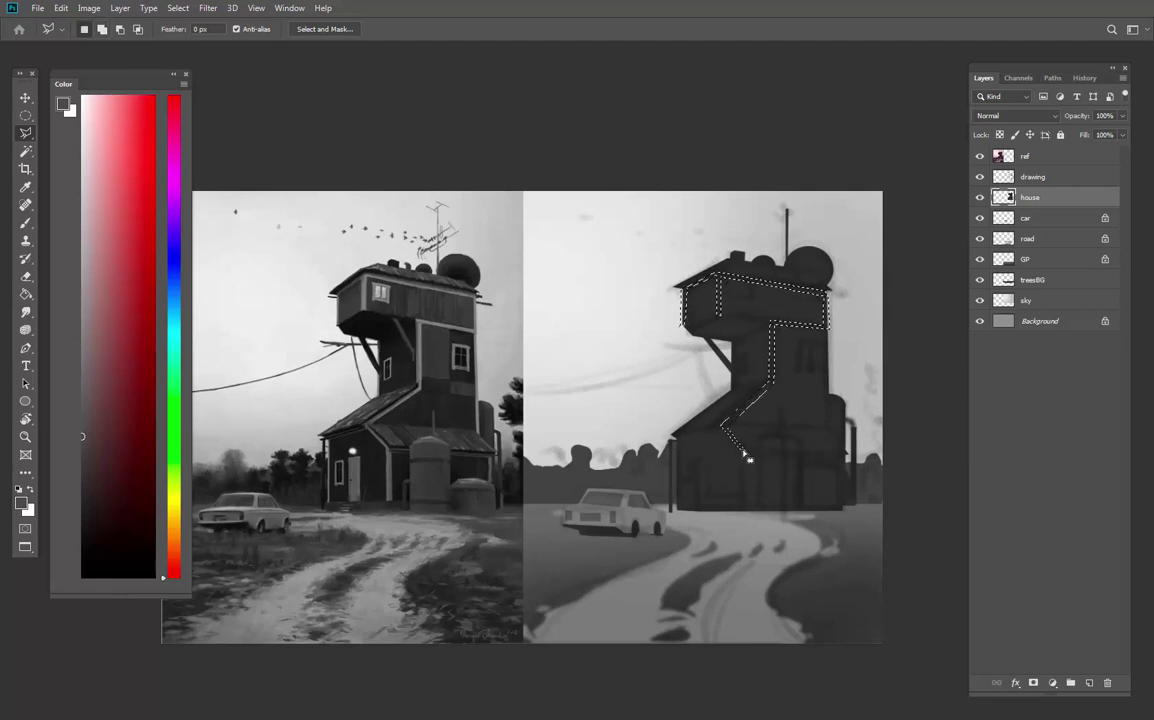
{"action": "left_click", "coordinate": [742, 511]}
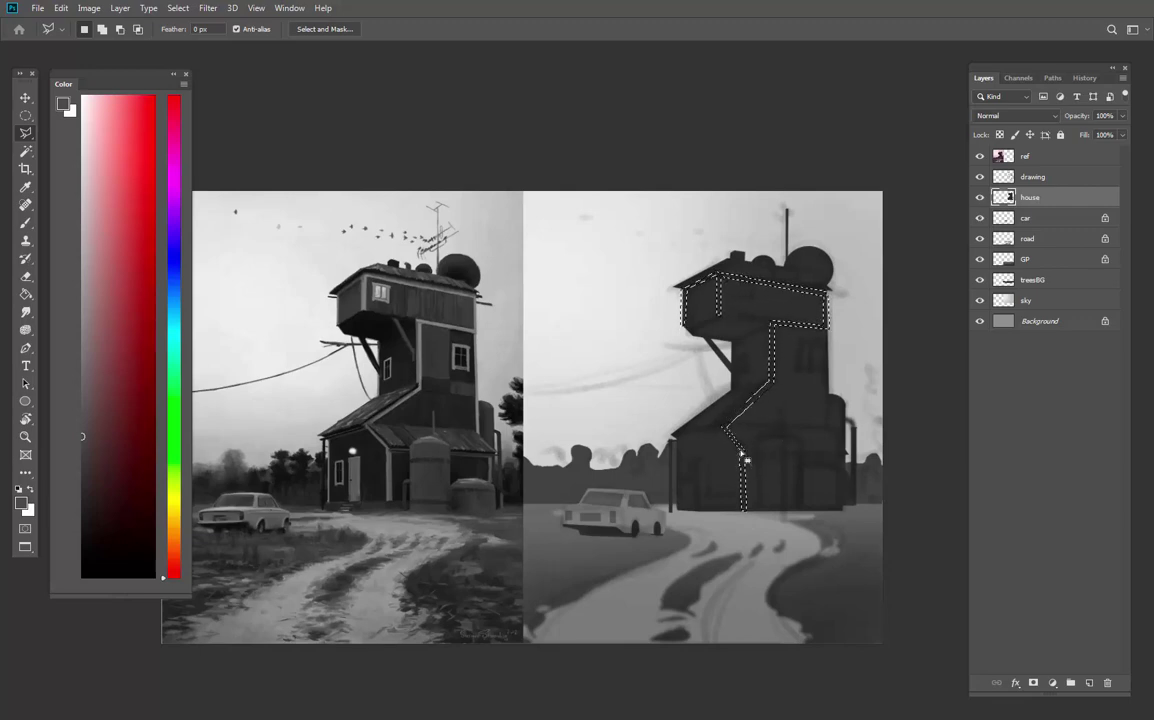
{"action": "left_click", "coordinate": [672, 438]}
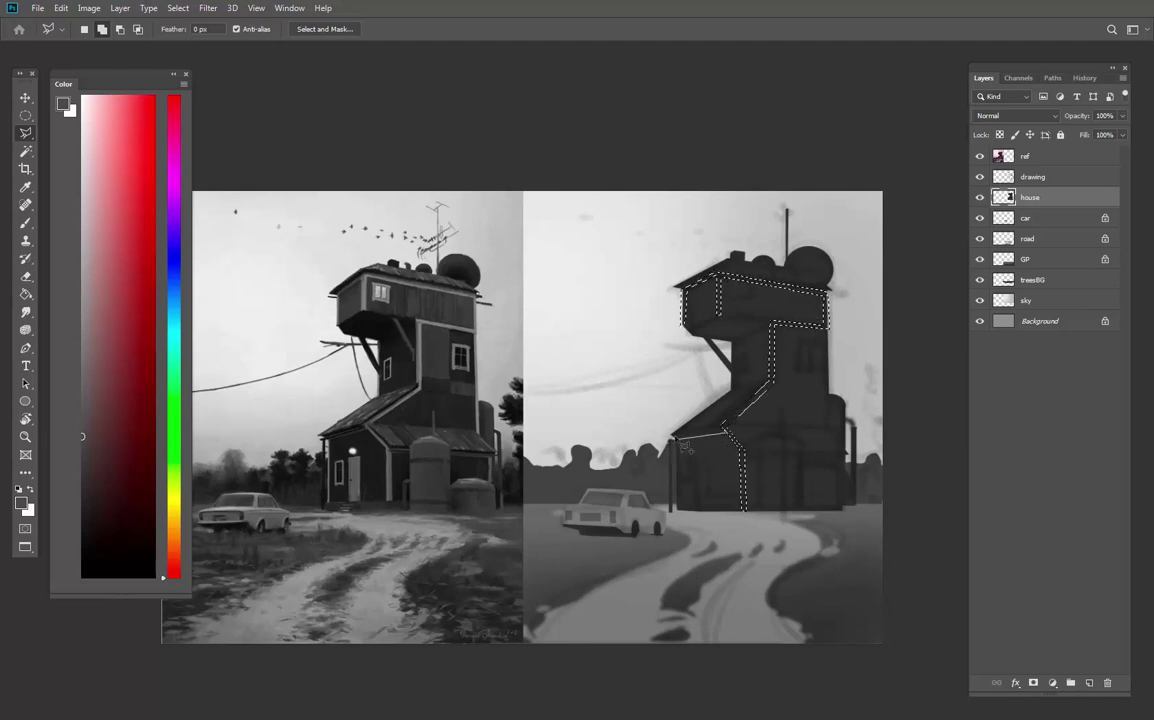
{"action": "left_click", "coordinate": [728, 432]}
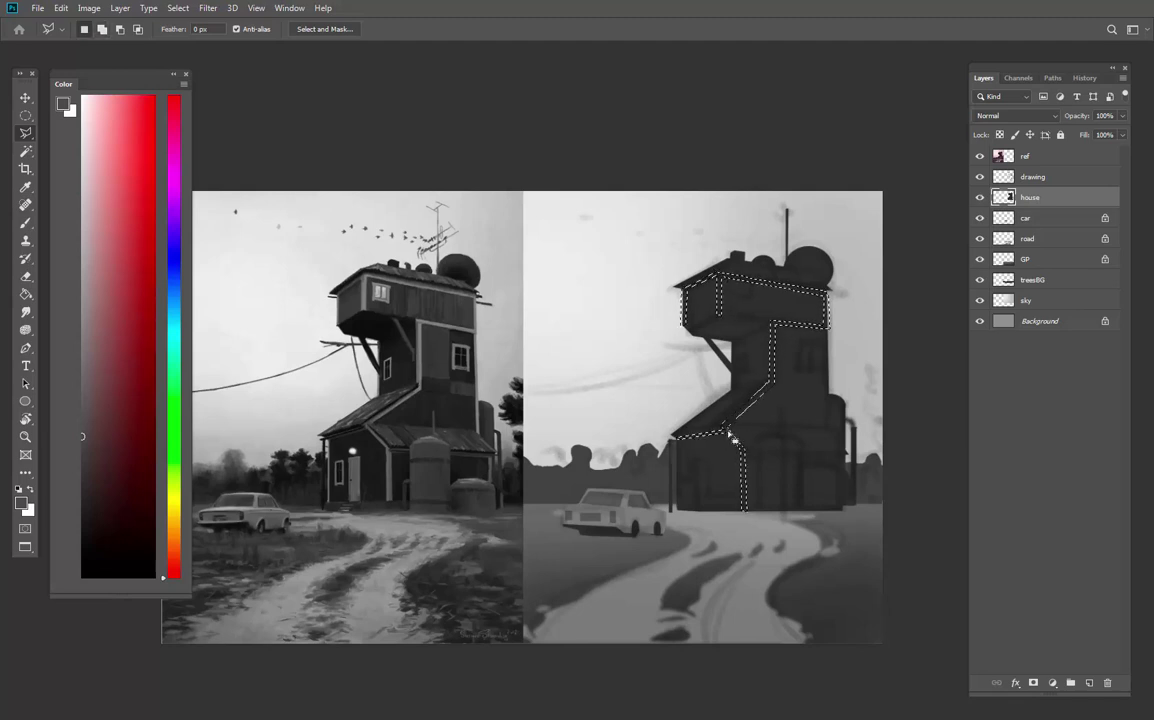
{"action": "key", "text": "shift"}
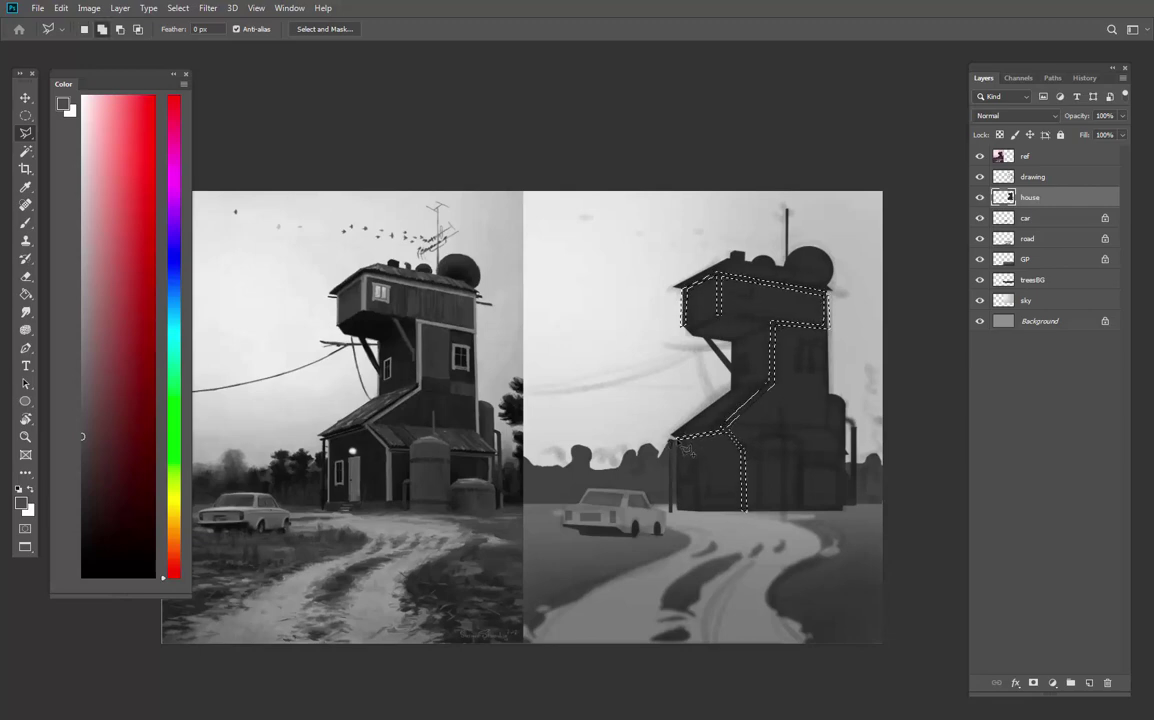
{"action": "left_click", "coordinate": [679, 512]}
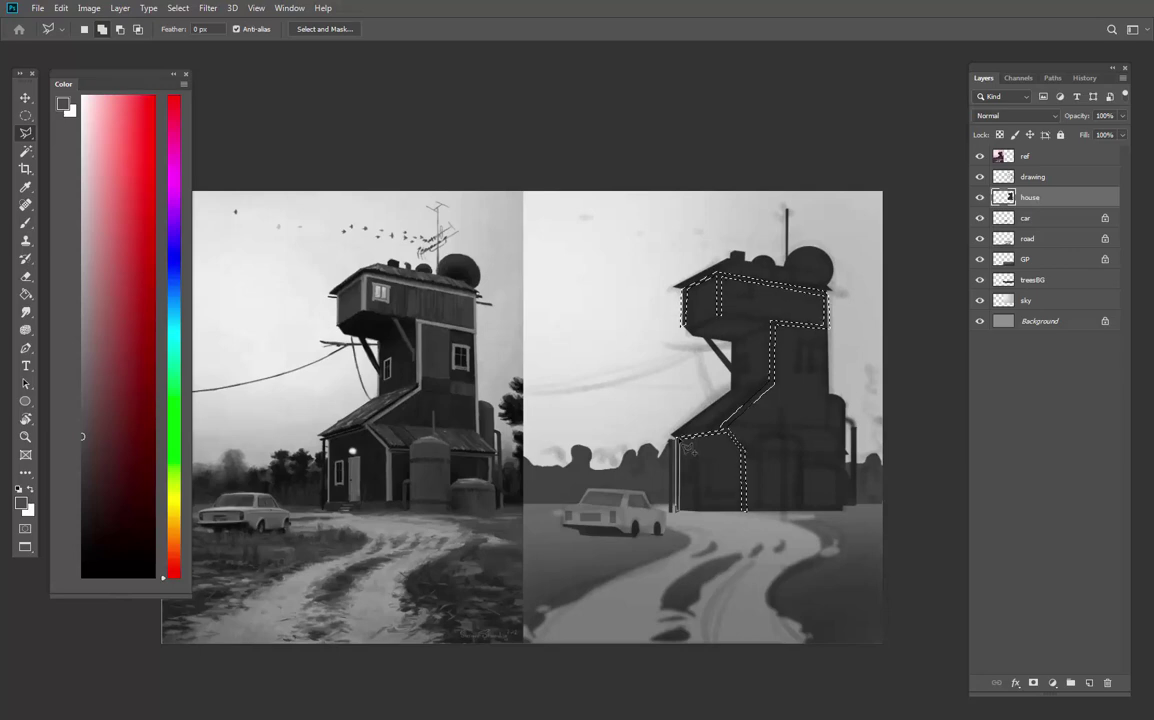
{"action": "left_click", "coordinate": [682, 439]}
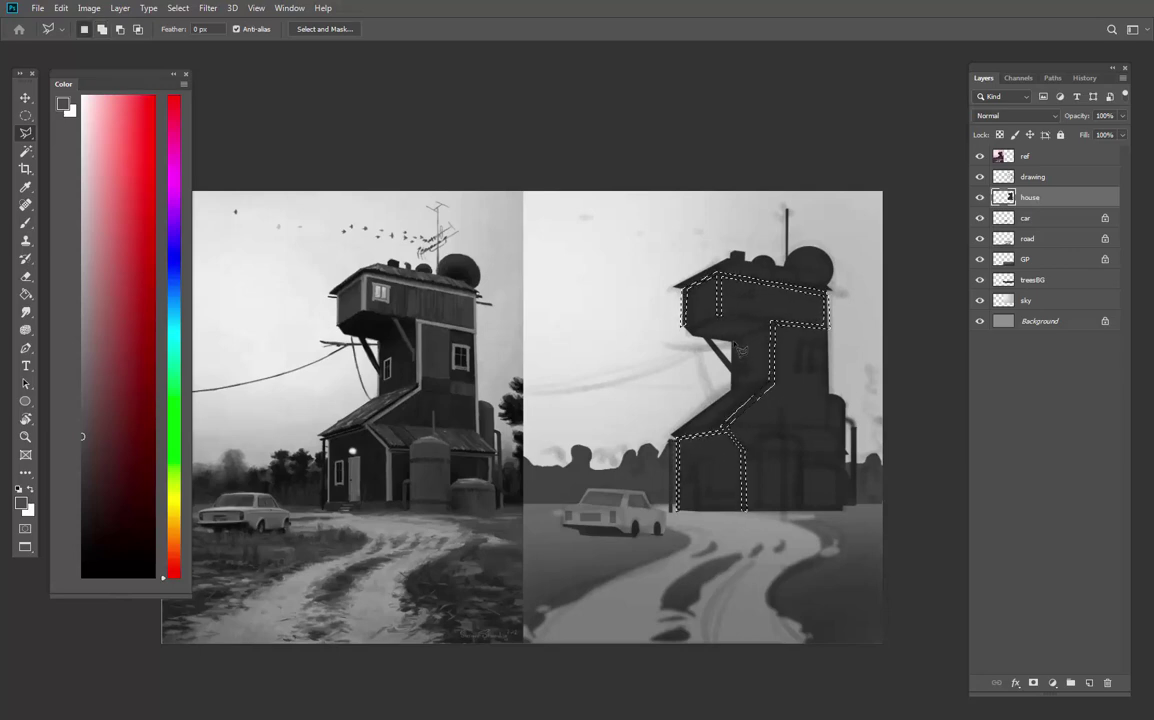
Add the two tower window frames to the selection, cutting the glass area out of the larger one
{"action": "double_click", "coordinate": [741, 350]}
{"action": "left_click", "coordinate": [799, 341], "text": "shift"}
{"action": "left_click", "coordinate": [800, 342]}
{"action": "left_click", "coordinate": [804, 346], "text": "alt"}
{"action": "left_click", "coordinate": [815, 346]}
{"action": "left_click", "coordinate": [815, 367]}
{"action": "left_click", "coordinate": [804, 367]}
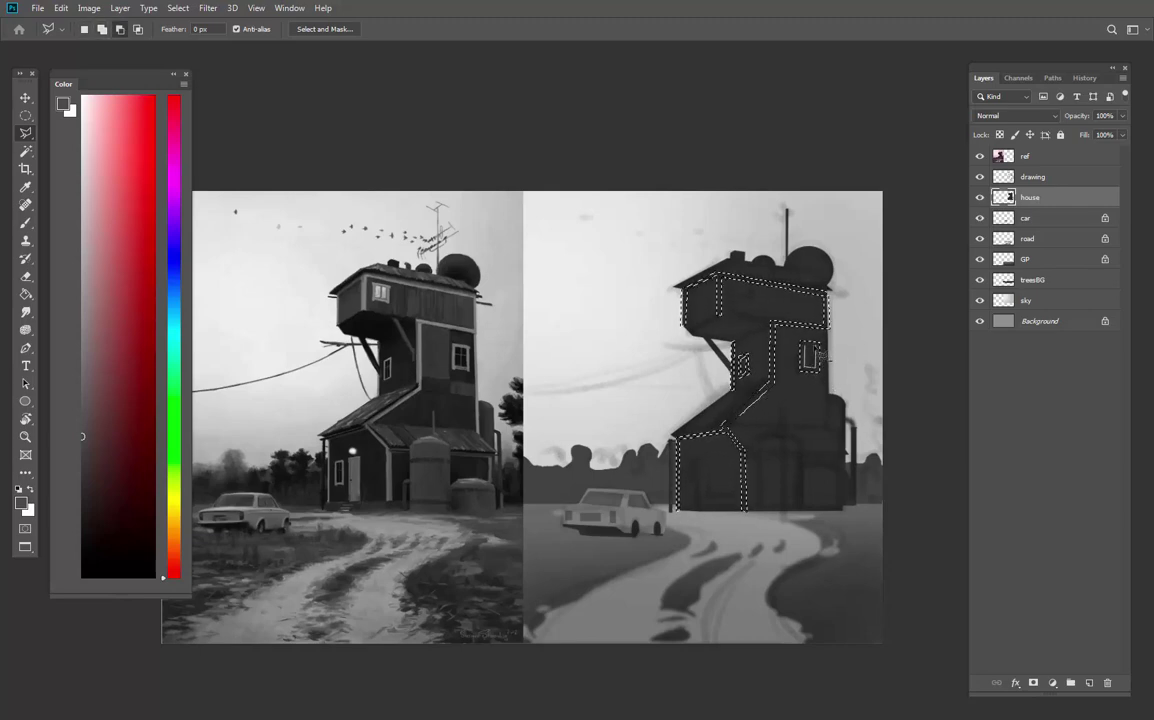
{"action": "left_click", "coordinate": [804, 346]}
Add a narrow vertical trim strip down the tower's right edge to the selection
{"action": "left_click", "coordinate": [824, 324], "text": "shift"}
{"action": "left_click", "coordinate": [824, 428]}
{"action": "left_click", "coordinate": [829, 429]}
{"action": "double_click", "coordinate": [829, 325]}
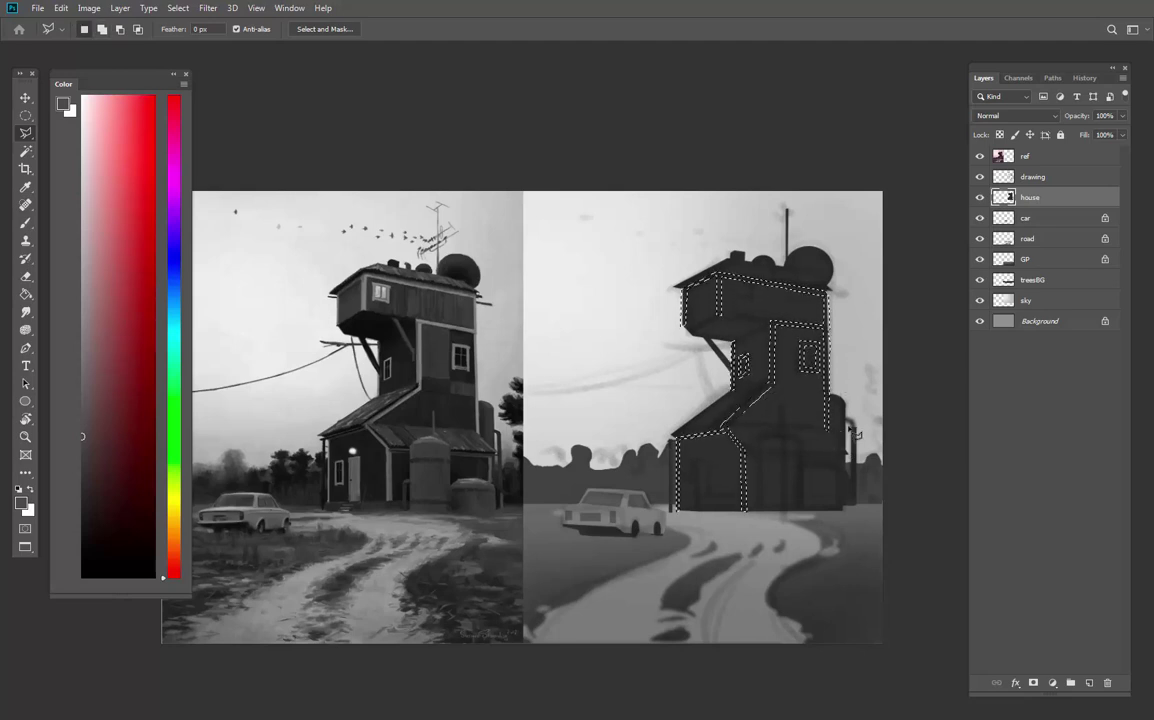
Add the horizontal trim beneath the lower side roof and the far-right corner post to the selection
{"action": "left_click", "coordinate": [745, 450], "text": "shift"}
{"action": "left_click", "coordinate": [843, 455]}
{"action": "left_click", "coordinate": [843, 510]}
{"action": "left_click", "coordinate": [838, 510]}
{"action": "left_click", "coordinate": [838, 459]}
{"action": "double_click", "coordinate": [745, 455]}
{"action": "key", "text": "shift"}
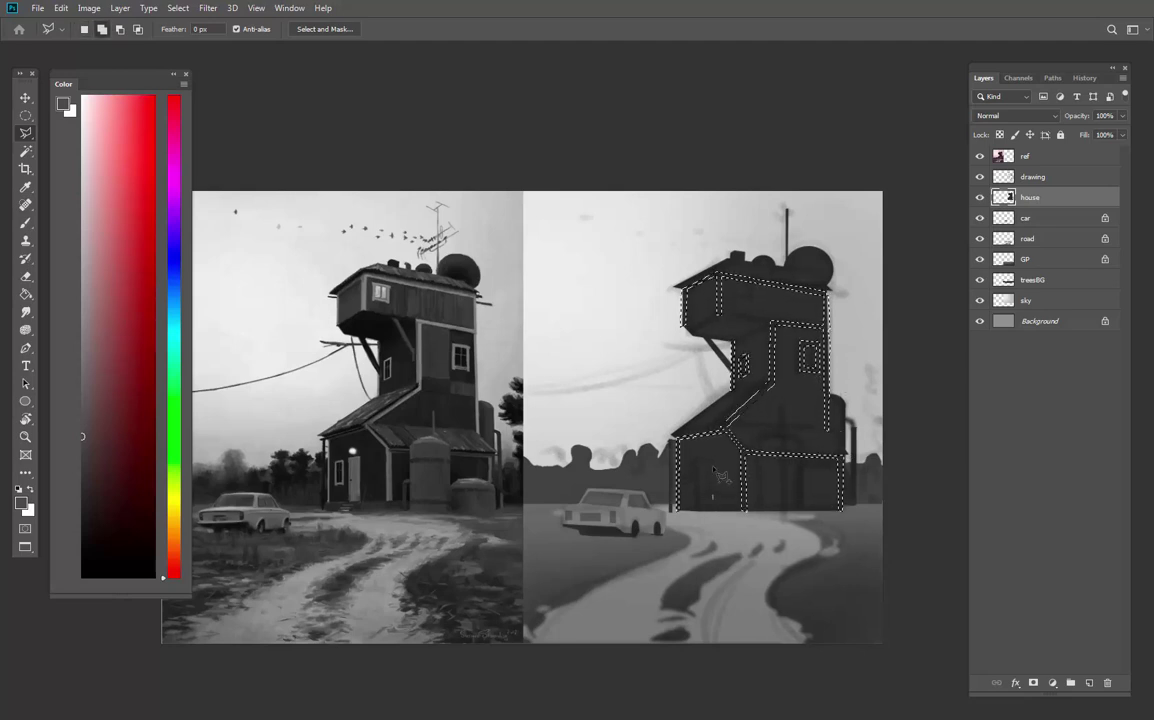
Add the door, the ground-floor window frame without its glass, and the upper storey's window to the selection
{"action": "double_click", "coordinate": [683, 489]}
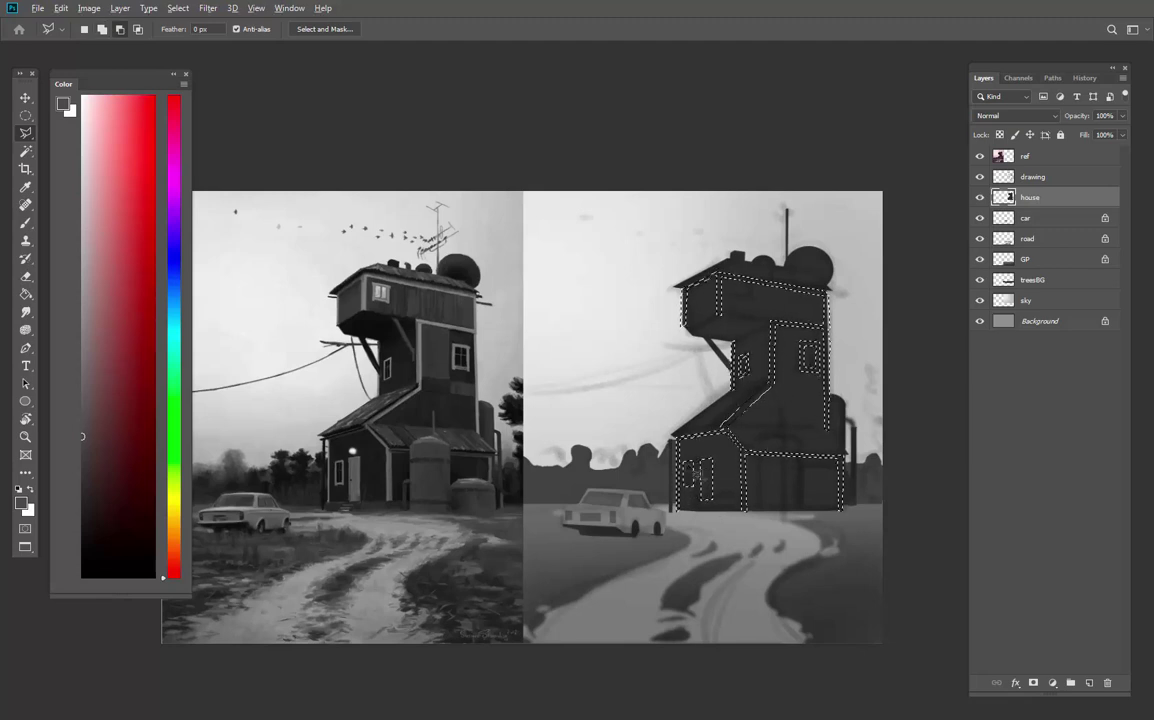
{"action": "left_click", "coordinate": [686, 466], "text": "alt"}
{"action": "left_click", "coordinate": [690, 465]}
{"action": "left_click", "coordinate": [690, 483]}
{"action": "double_click", "coordinate": [686, 484]}
{"action": "left_click", "coordinate": [731, 284], "text": "shift"}
{"action": "left_click", "coordinate": [749, 303]}
{"action": "left_click", "coordinate": [749, 284]}
{"action": "left_click", "coordinate": [731, 283]}
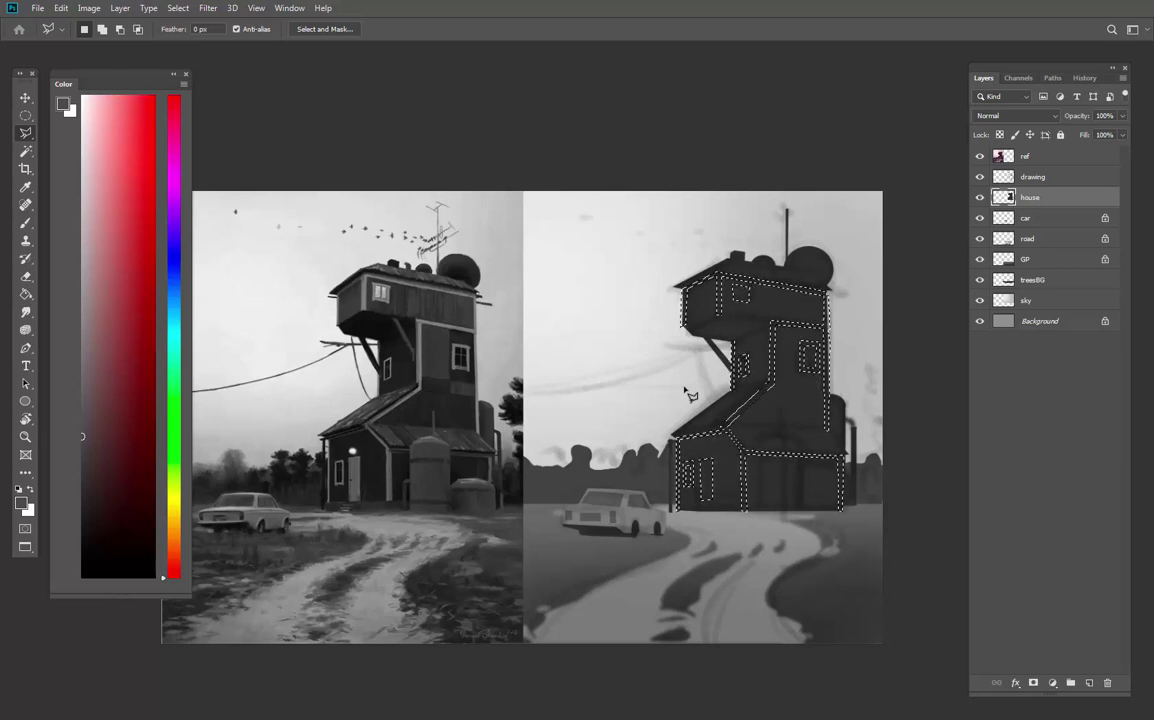
Switch to the Brush tool and sample a light grey from the painted sky
{"action": "key", "text": "b"}
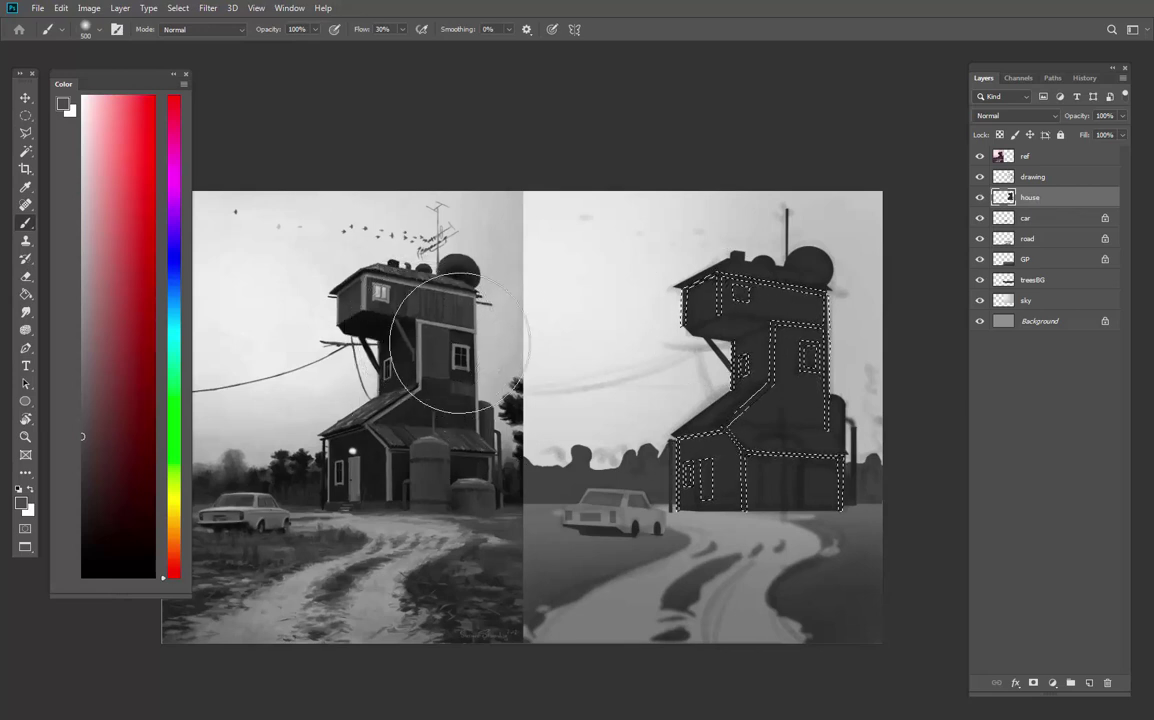
{"action": "left_click", "coordinate": [586, 405], "text": "alt"}
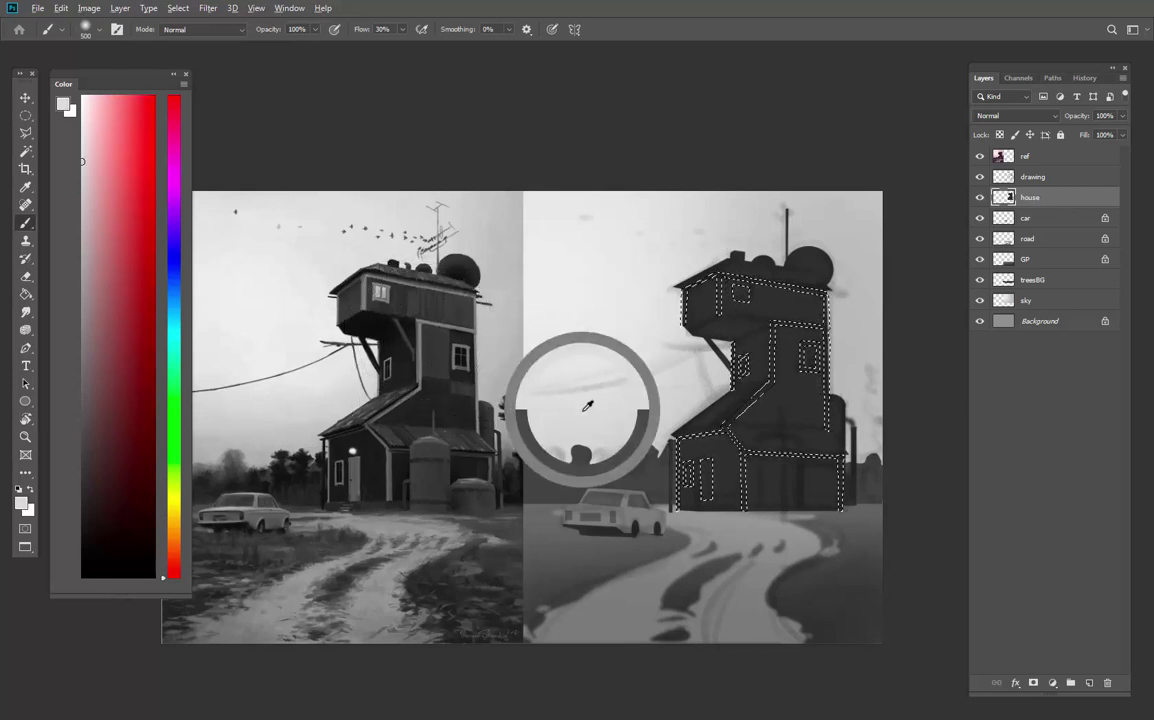
{"action": "left_click", "coordinate": [655, 397], "text": "alt"}
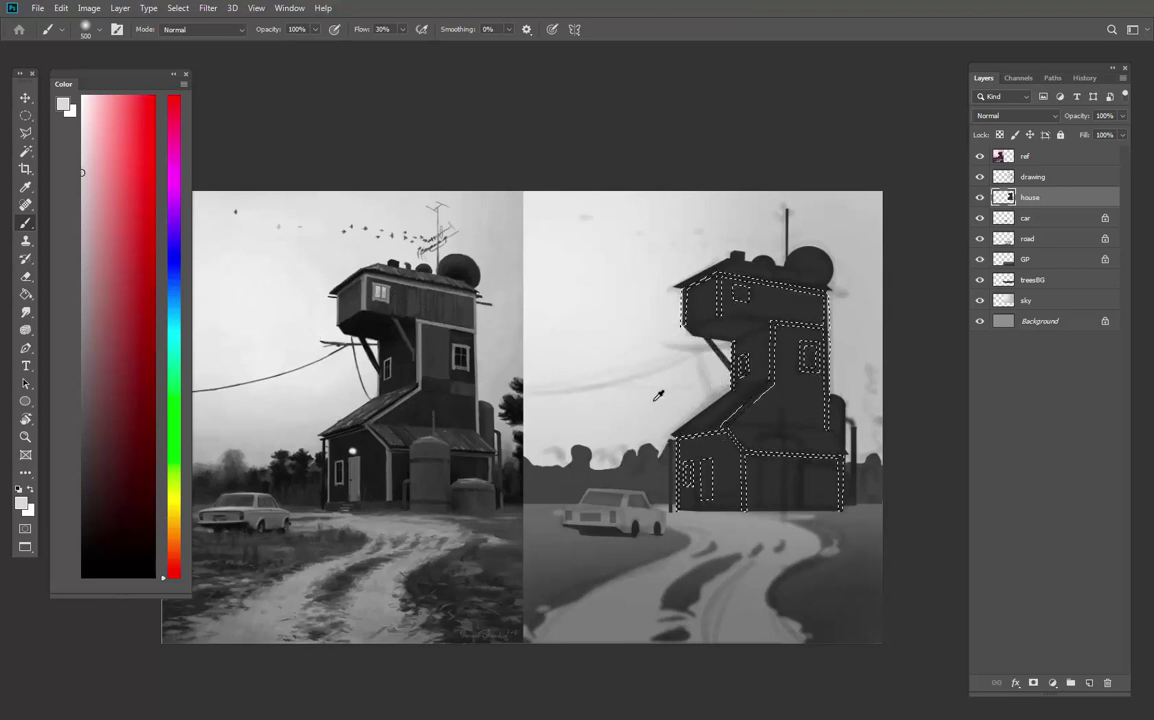
Create a layer named "trim" above the house layer and clip it to the house
{"action": "key", "text": "ctrl+shift+alt+n"}
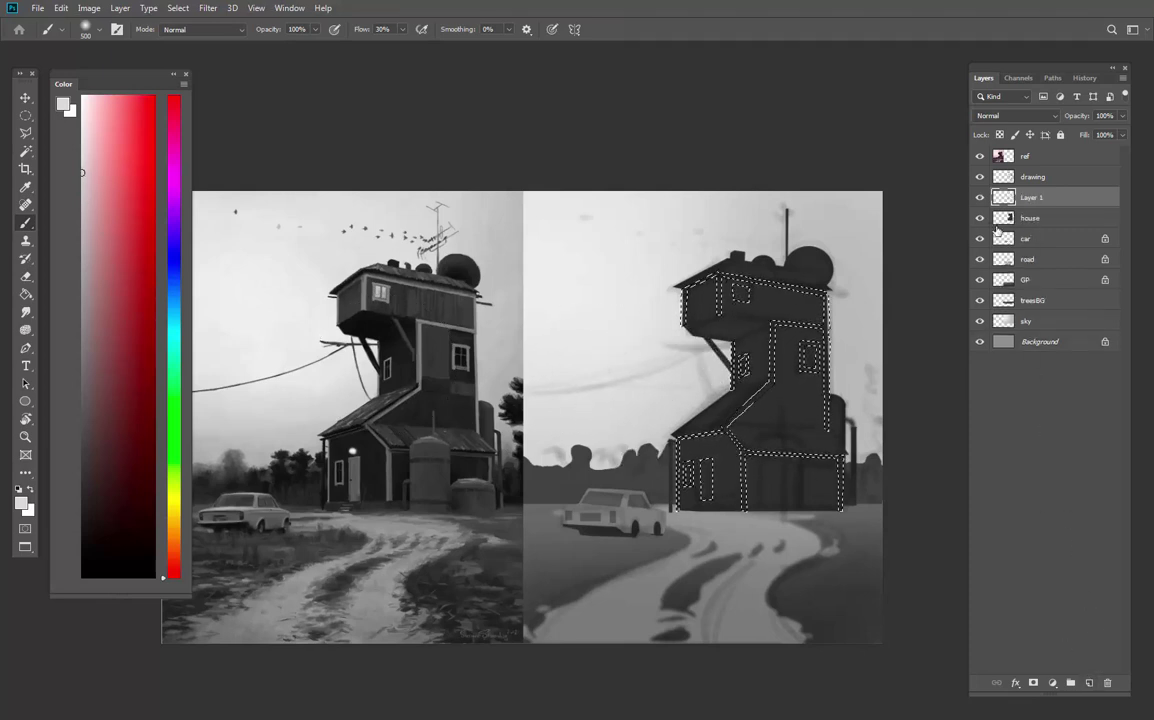
{"action": "left_click", "coordinate": [1029, 206], "text": "alt"}
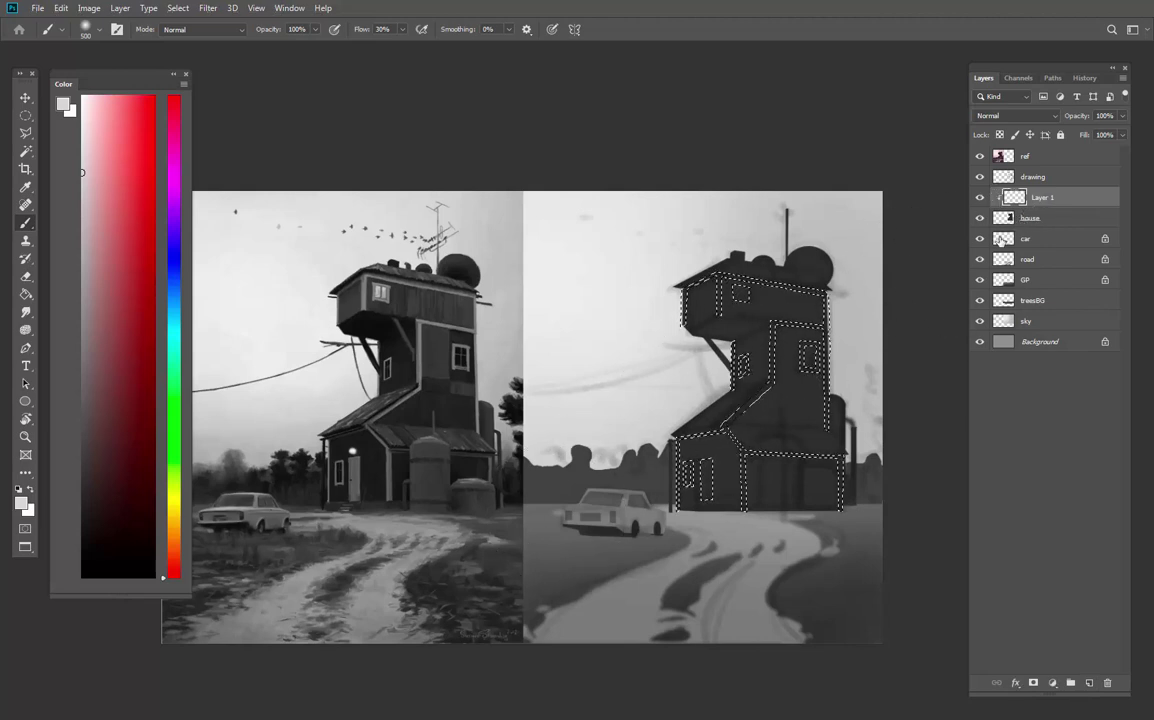
{"action": "double_click", "coordinate": [1043, 197]}
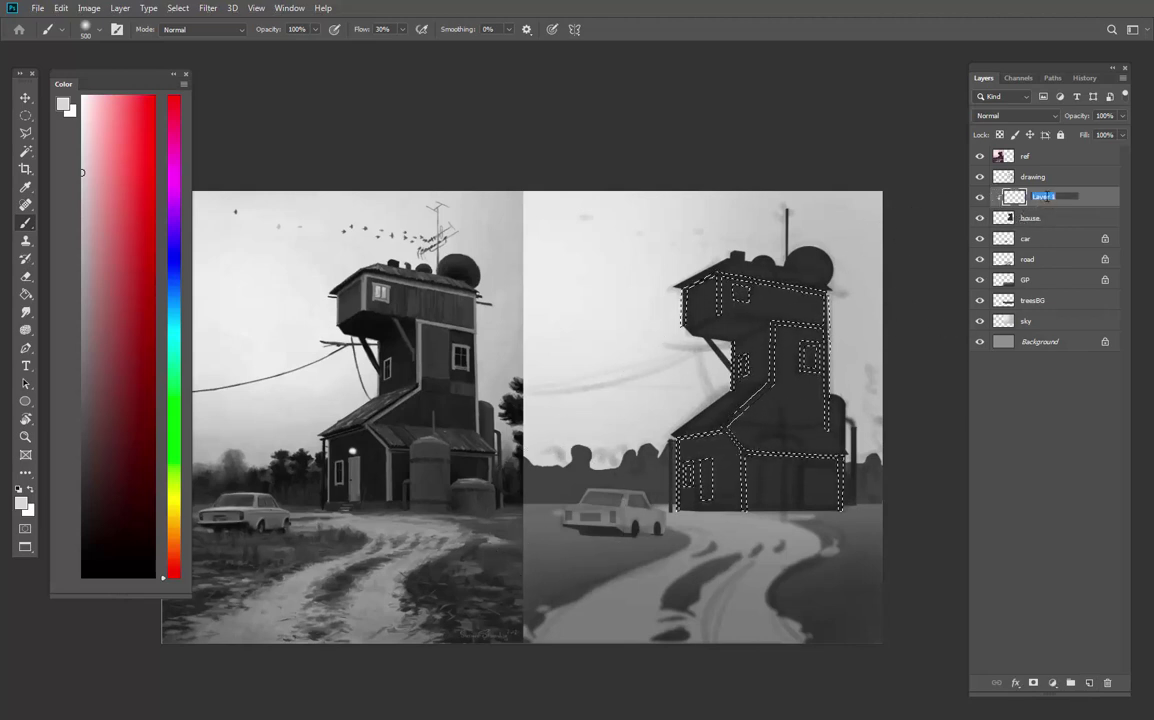
{"action": "type", "text": "trim"}
{"action": "key", "text": "Return"}
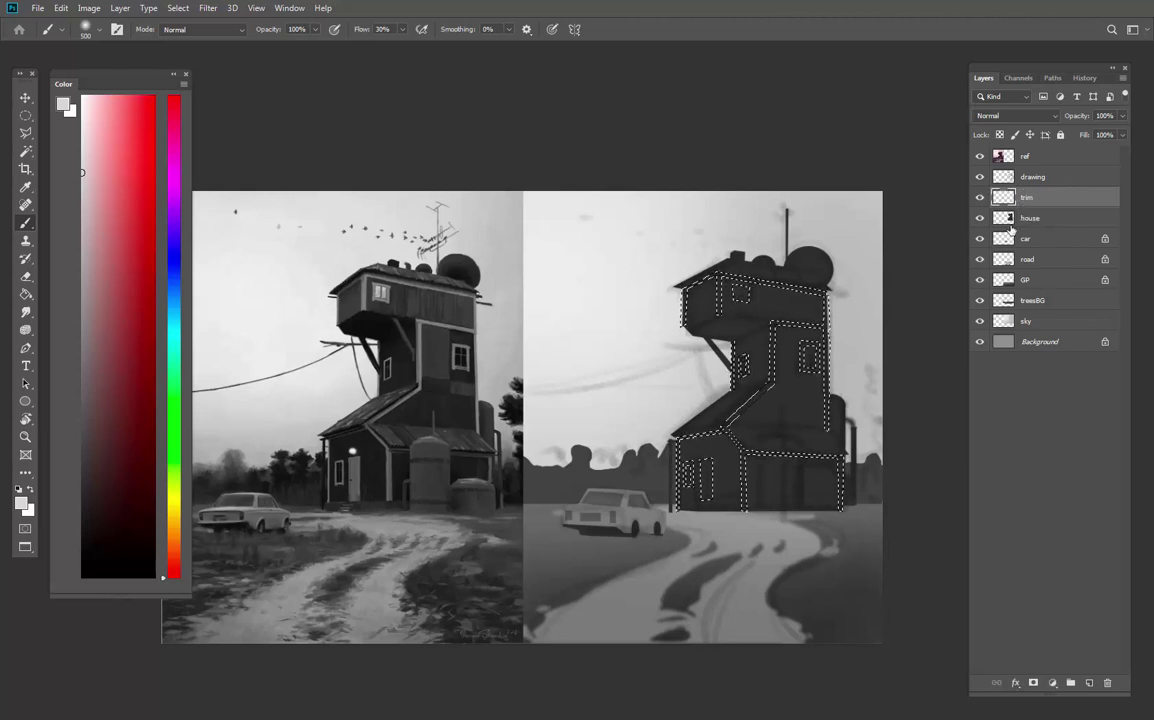
{"action": "left_click", "coordinate": [1006, 208], "text": "alt"}
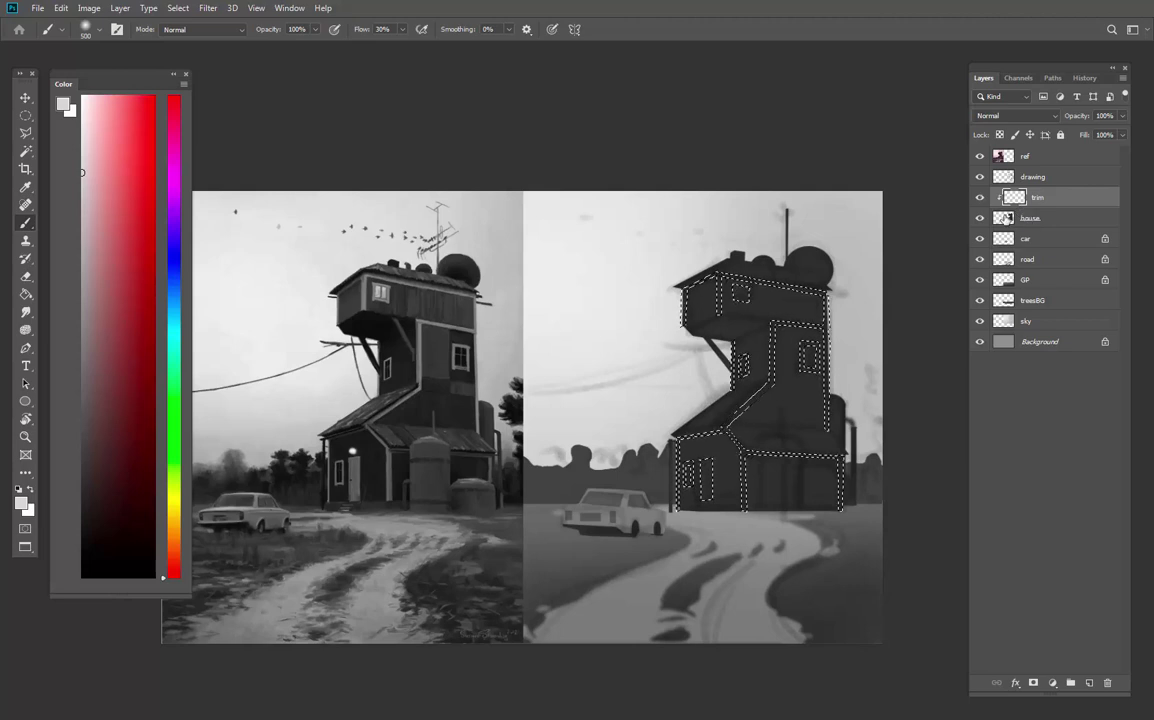
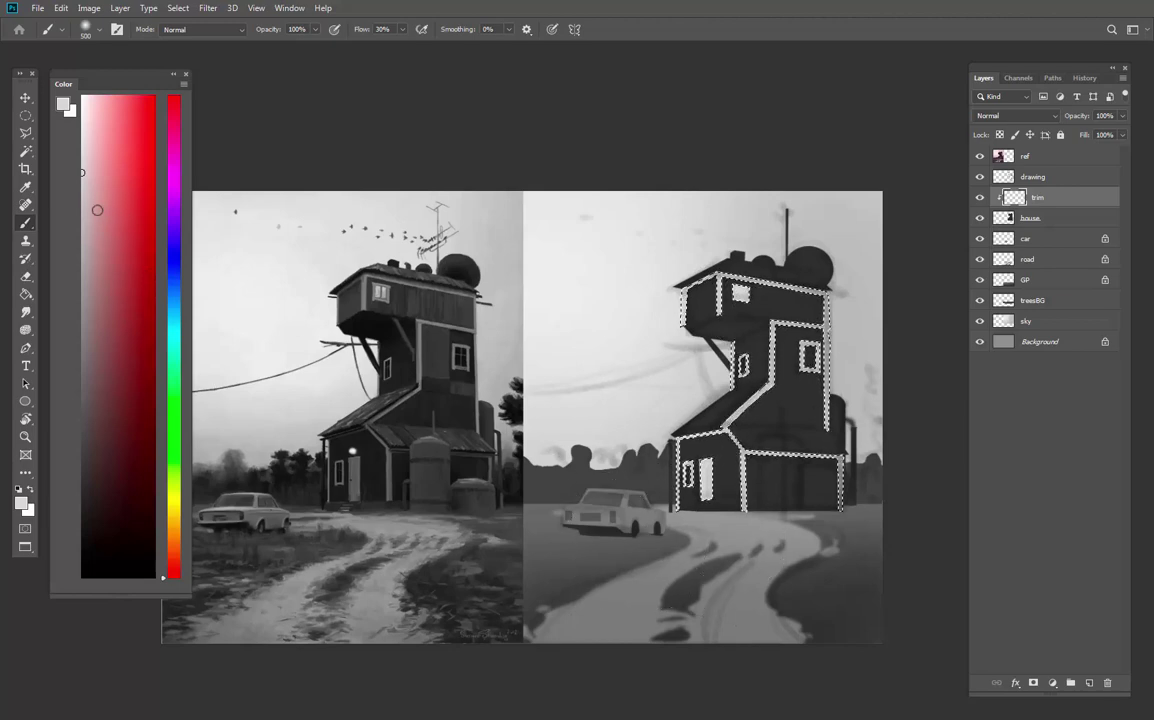
Paint the selected trim with a slightly darker light grey, then deselect it and hide the drawing layer
{"action": "left_click", "coordinate": [82, 225]}
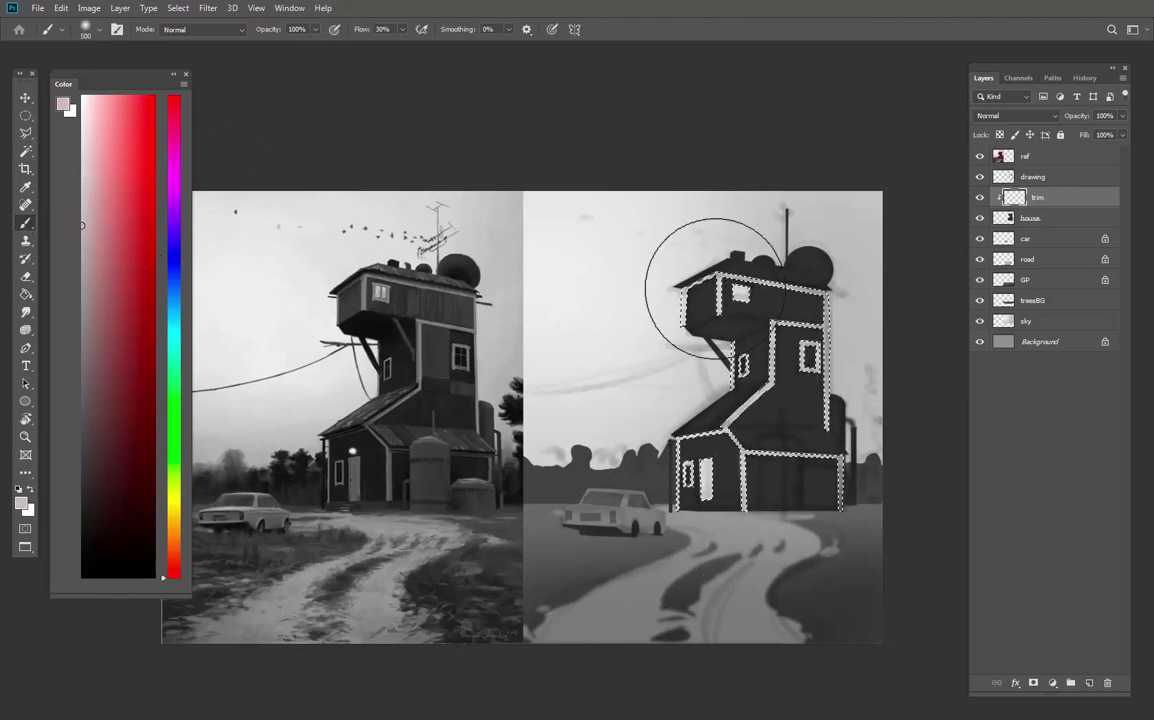
{"action": "mouse_move", "coordinate": [800, 229]}
{"action": "left_mouse_down"}
{"action": "mouse_move", "coordinate": [736, 430]}
{"action": "mouse_move", "coordinate": [783, 291]}
{"action": "mouse_move", "coordinate": [737, 555]}
{"action": "mouse_move", "coordinate": [652, 437]}
{"action": "left_mouse_up"}
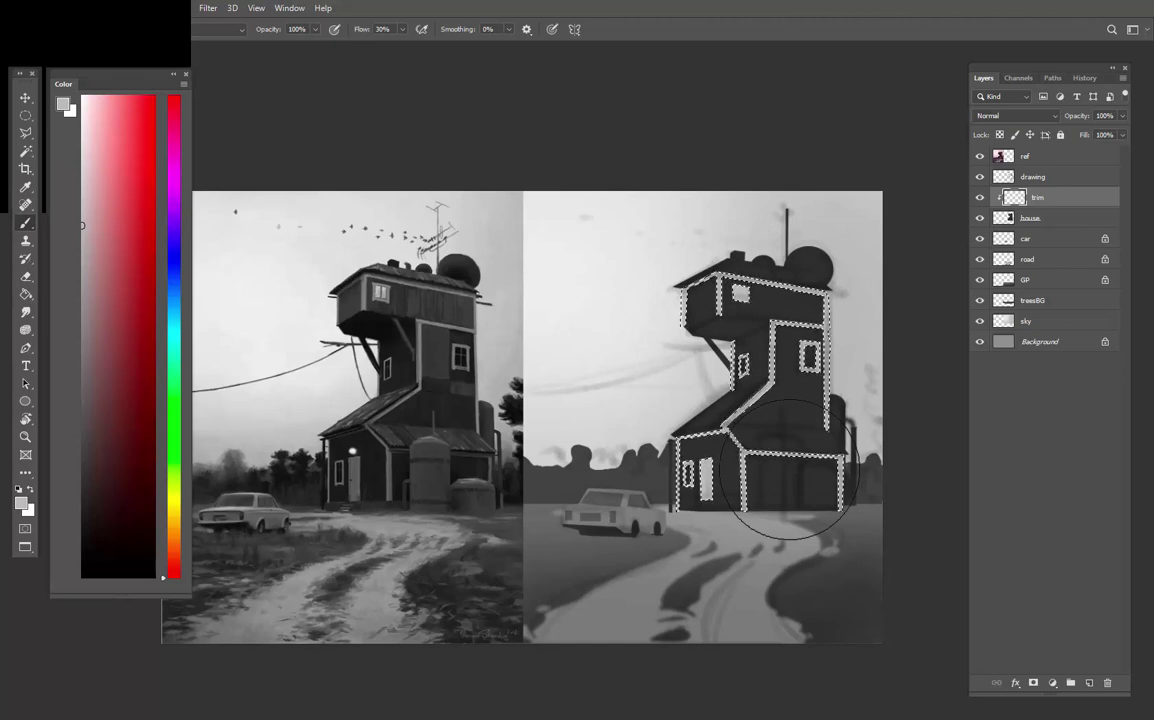
{"action": "key", "text": "ctrl+d"}
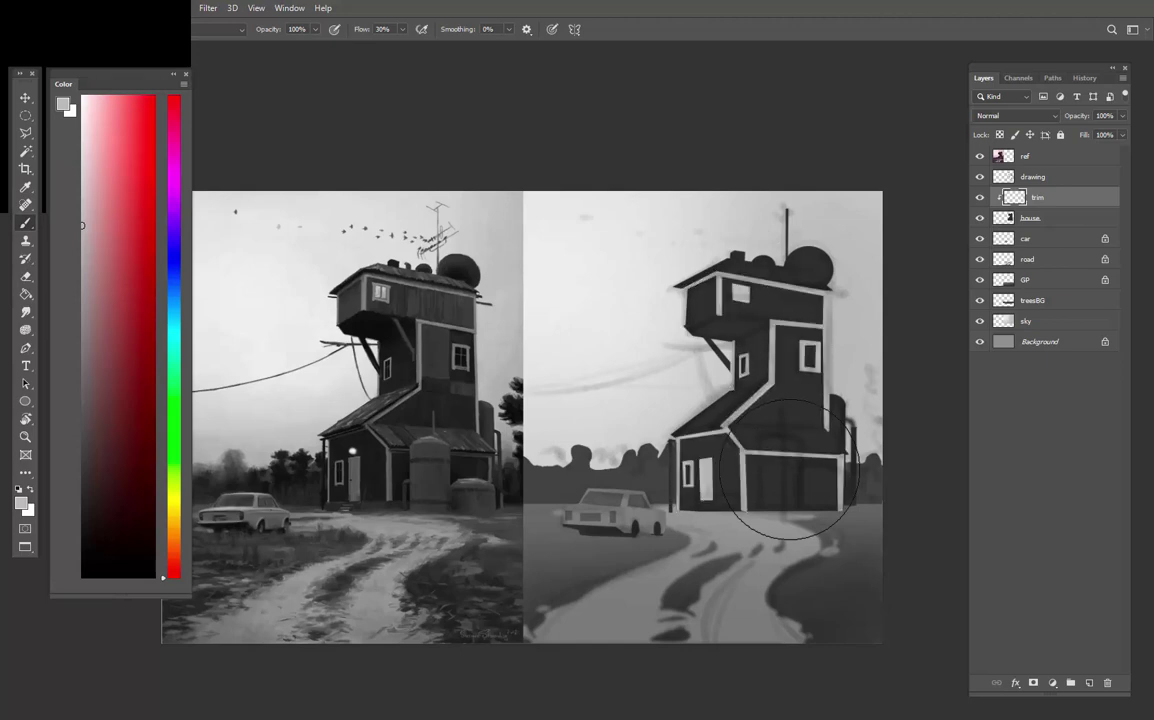
{"action": "left_click", "coordinate": [980, 176]}
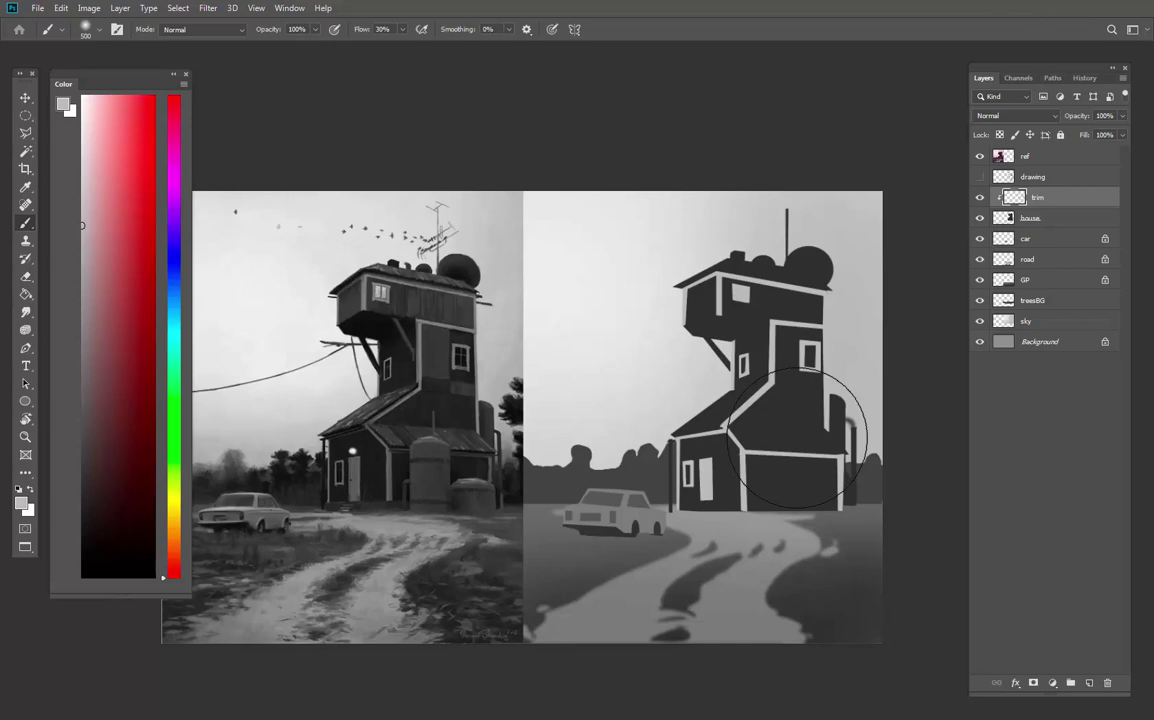
Darken the trim layer with Hue/Saturation by setting the lightness to -27
{"action": "key", "text": "ctrl+u"}
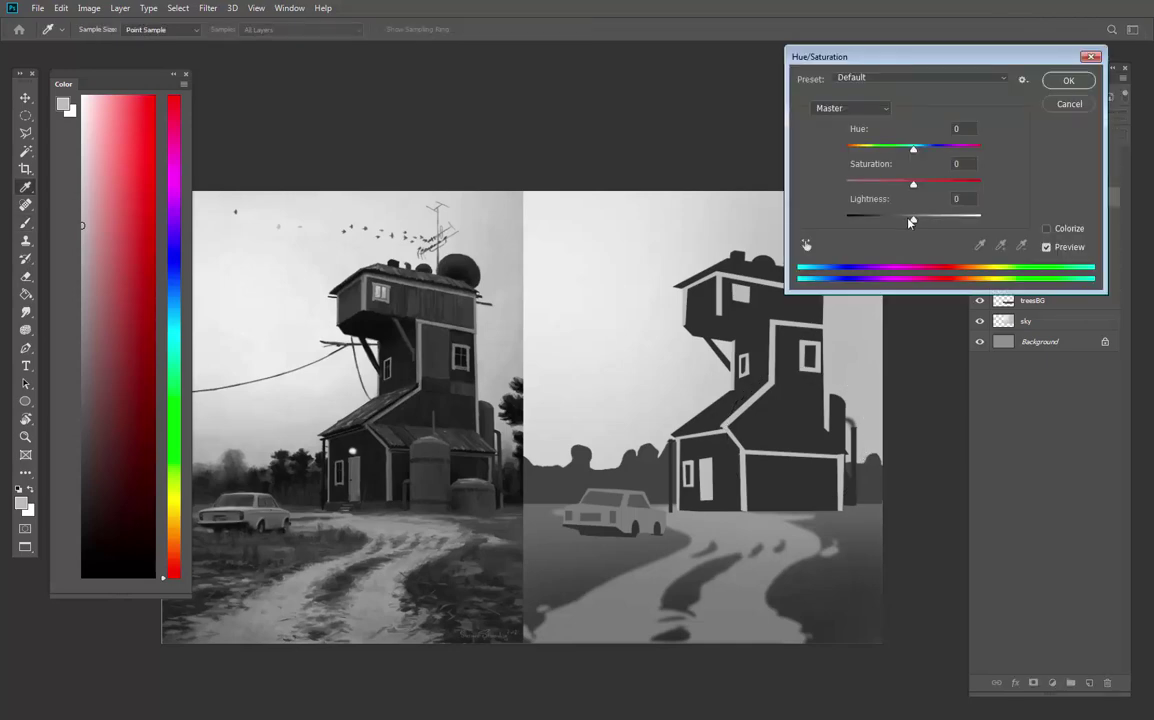
{"action": "mouse_move", "coordinate": [913, 216]}
{"action": "left_mouse_down"}
{"action": "mouse_move", "coordinate": [885, 222]}
{"action": "mouse_move", "coordinate": [897, 222]}
{"action": "left_mouse_up"}
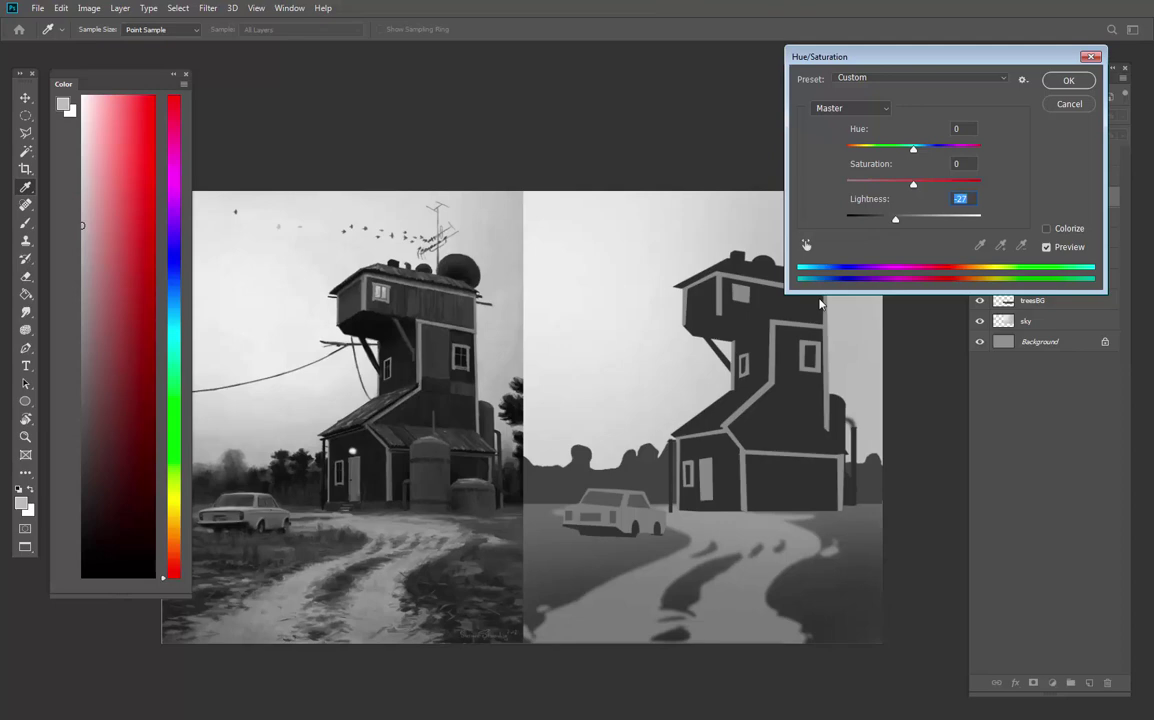
{"action": "left_click", "coordinate": [1068, 80]}
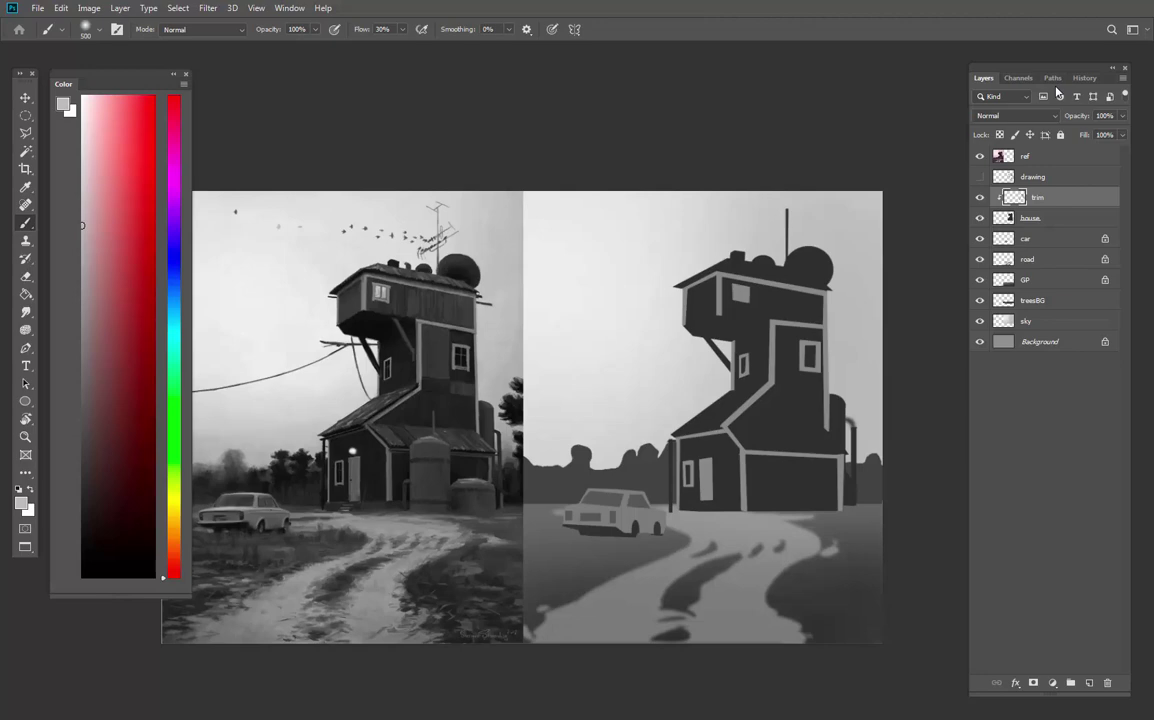
Select the house layer and set up the roundPaint brush at 26 px for painting the upper storey
{"action": "left_click", "coordinate": [1035, 218]}
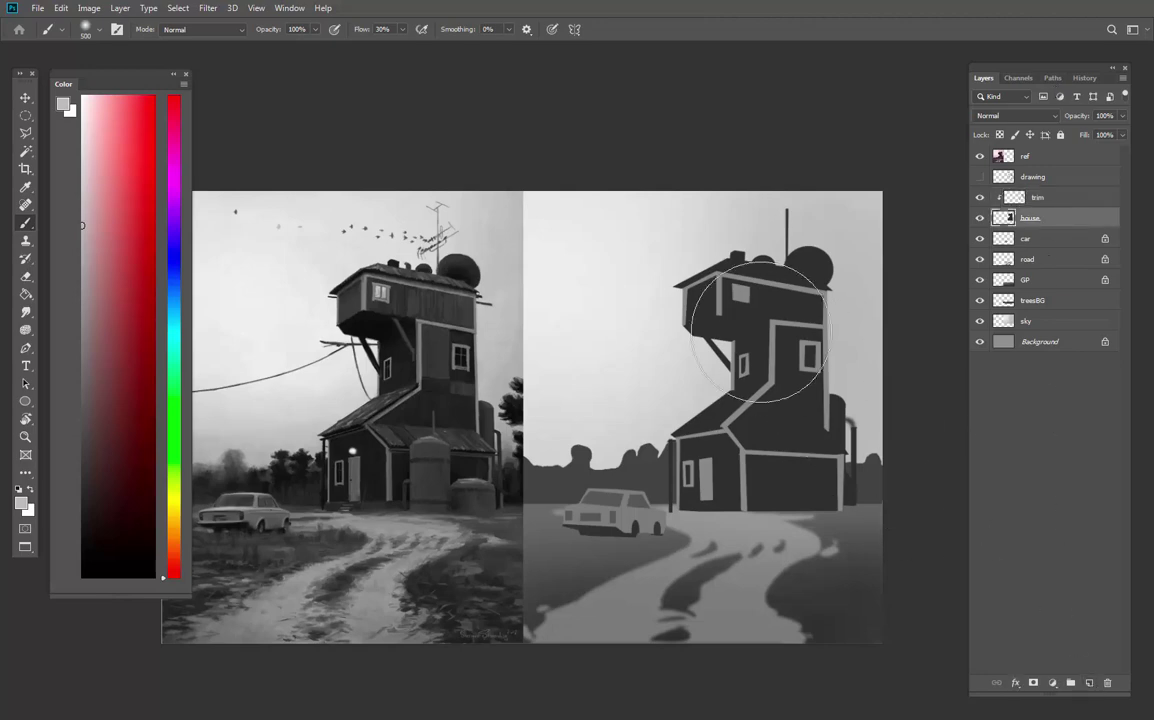
{"action": "key", "text": "z"}
{"action": "mouse_move", "coordinate": [735, 308]}
{"action": "left_mouse_down"}
{"action": "mouse_move", "coordinate": [876, 430]}
{"action": "mouse_move", "coordinate": [893, 431]}
{"action": "left_mouse_up"}
{"action": "key", "text": "space"}
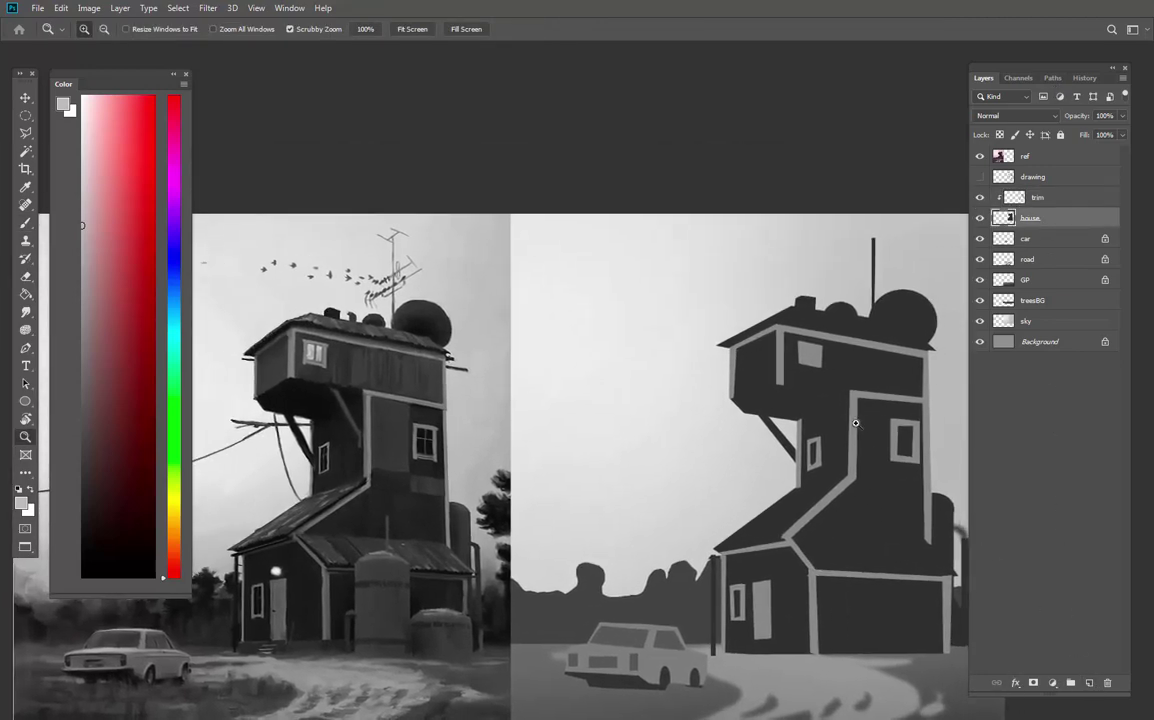
{"action": "key", "text": "b"}
{"action": "right_click", "coordinate": [820, 432]}
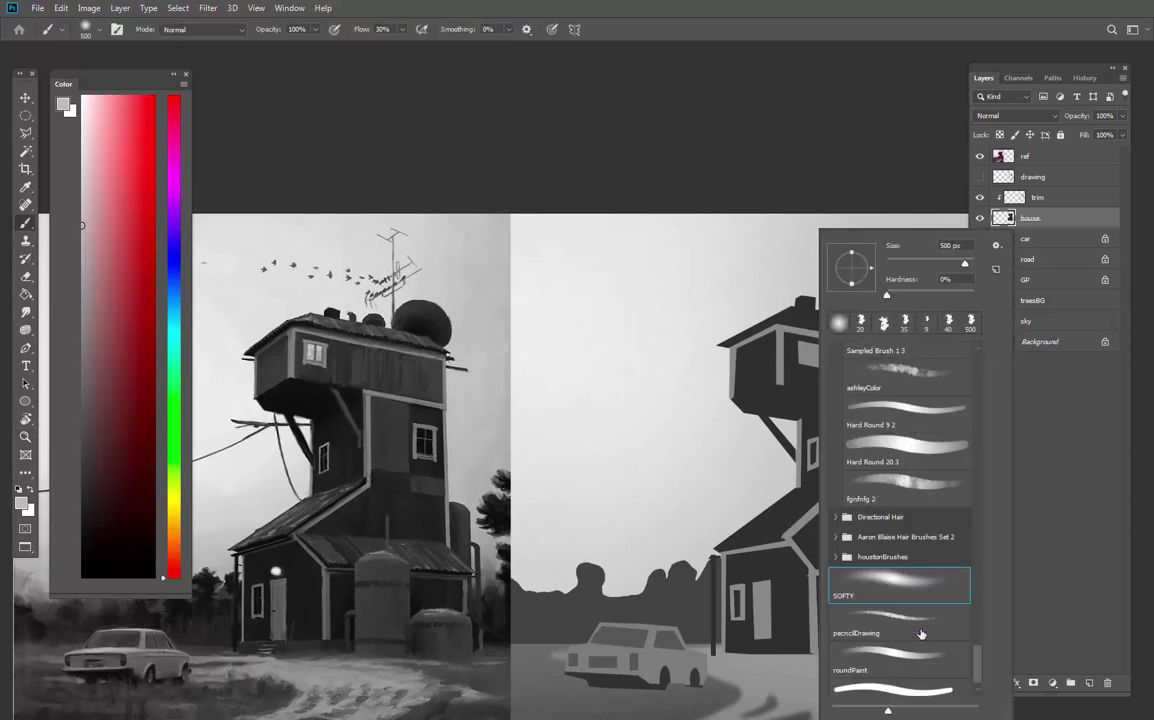
{"action": "left_click", "coordinate": [900, 656]}
{"action": "mouse_move", "coordinate": [865, 280]}
{"action": "left_mouse_down"}
{"action": "mouse_move", "coordinate": [858, 269]}
{"action": "mouse_move", "coordinate": [829, 295]}
{"action": "left_mouse_up"}
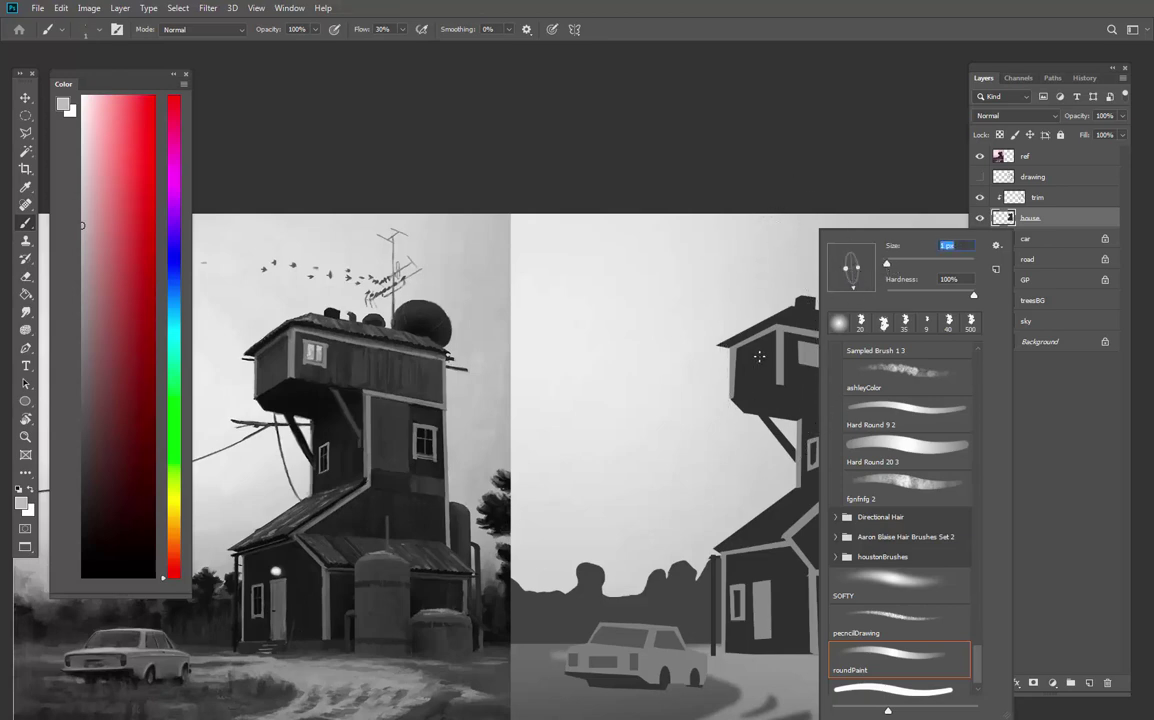
{"action": "left_click", "coordinate": [896, 262]}
{"action": "left_click", "coordinate": [898, 263]}
{"action": "left_click", "coordinate": [764, 345]}
{"action": "left_click_drag", "start_coordinate": [760, 349], "coordinate": [708, 385]}
{"action": "key", "text": "ctrl+z"}
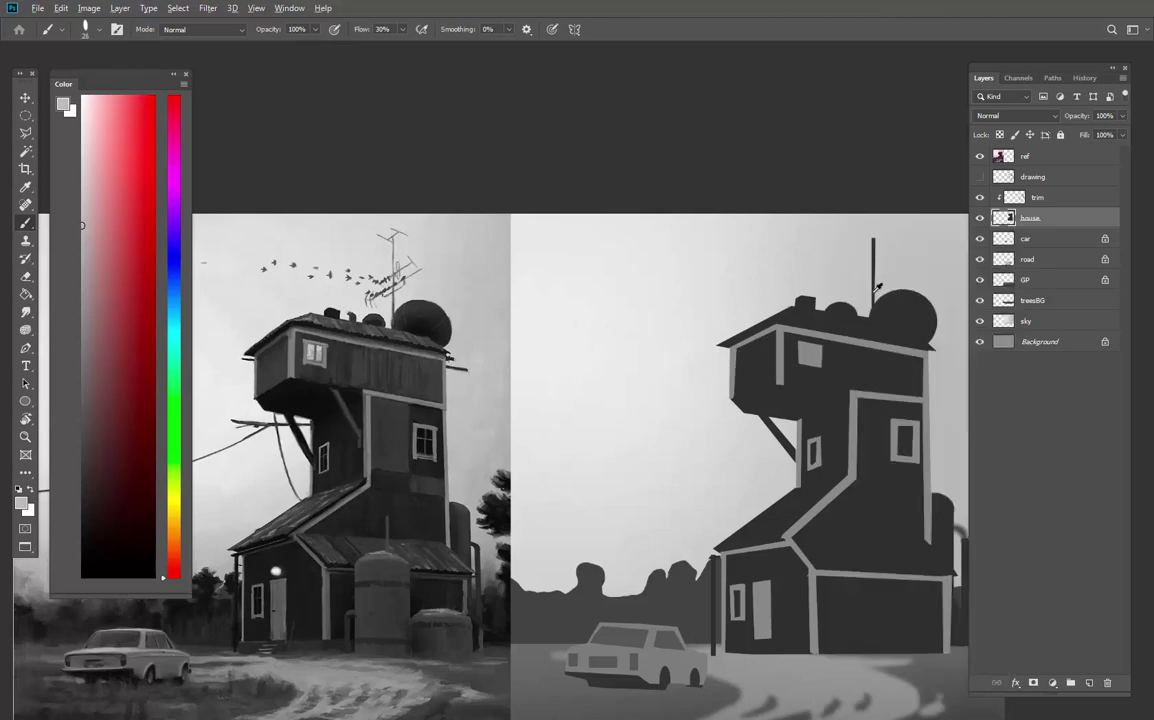
Lock the house layer's transparent pixels and prepare a dark grey brush with a nearly horizontal flattened tip
{"action": "left_click", "coordinate": [999, 134]}
{"action": "left_click", "coordinate": [692, 322], "text": "alt"}
{"action": "right_click", "coordinate": [768, 340]}
{"action": "mouse_move", "coordinate": [767, 286]}
{"action": "left_mouse_down"}
{"action": "mouse_move", "coordinate": [801, 262]}
{"action": "mouse_move", "coordinate": [766, 271]}
{"action": "left_mouse_up"}
{"action": "key", "text": "Return"}
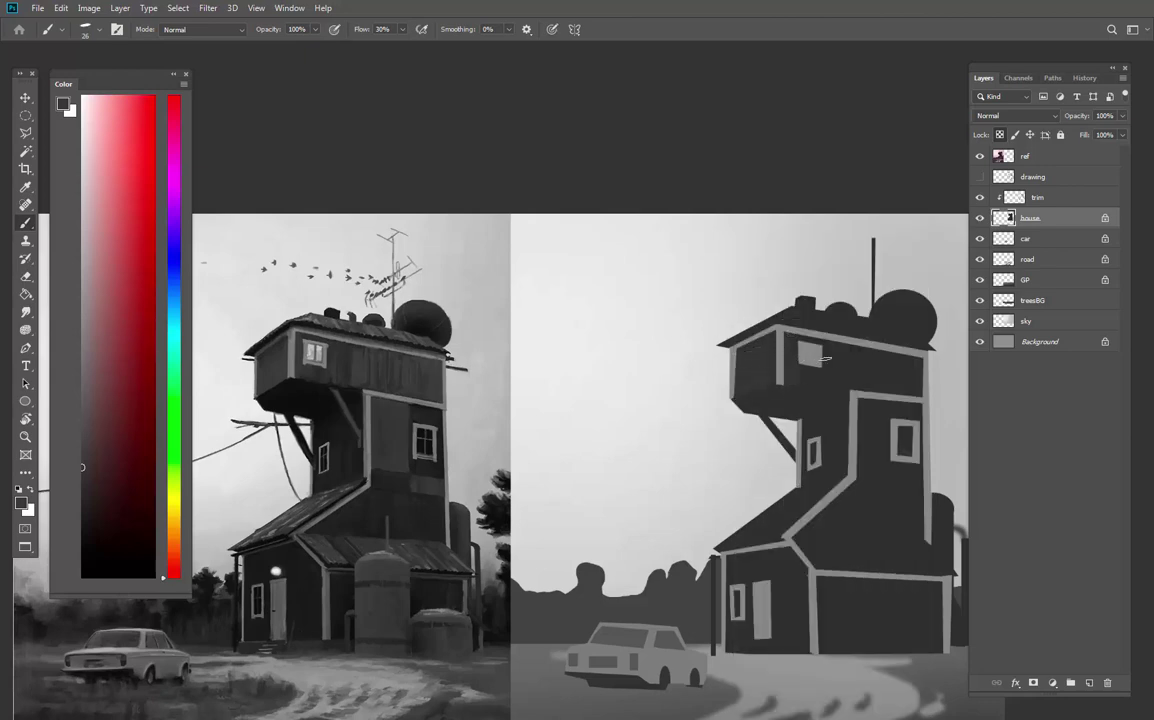
Select the underside of the overhanging upper storey with the Polygonal Lasso, then invert the selection to protect it
{"action": "key", "text": "l"}
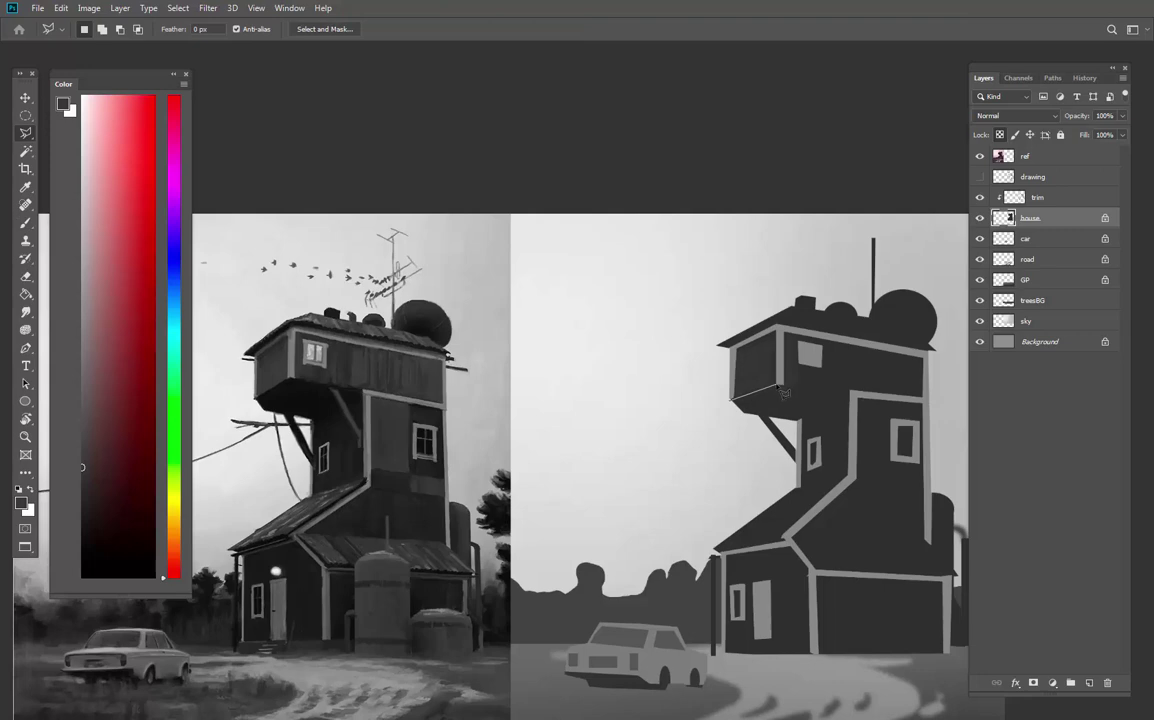
{"action": "left_click", "coordinate": [732, 402]}
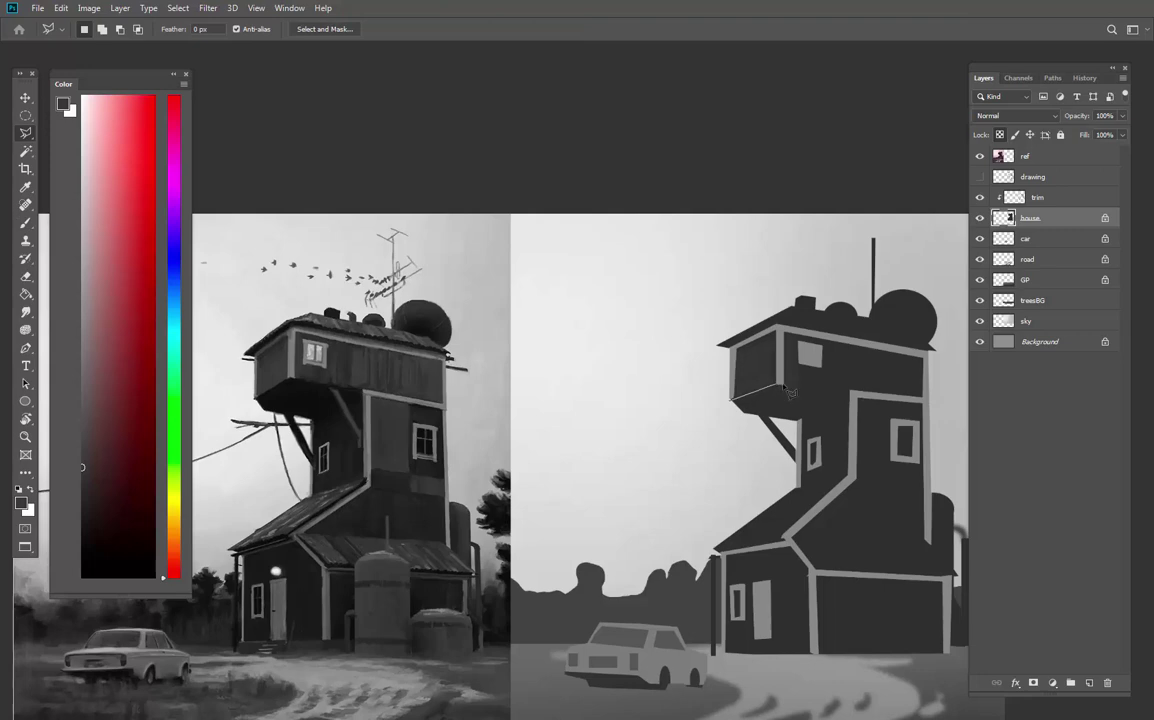
{"action": "left_click", "coordinate": [851, 395]}
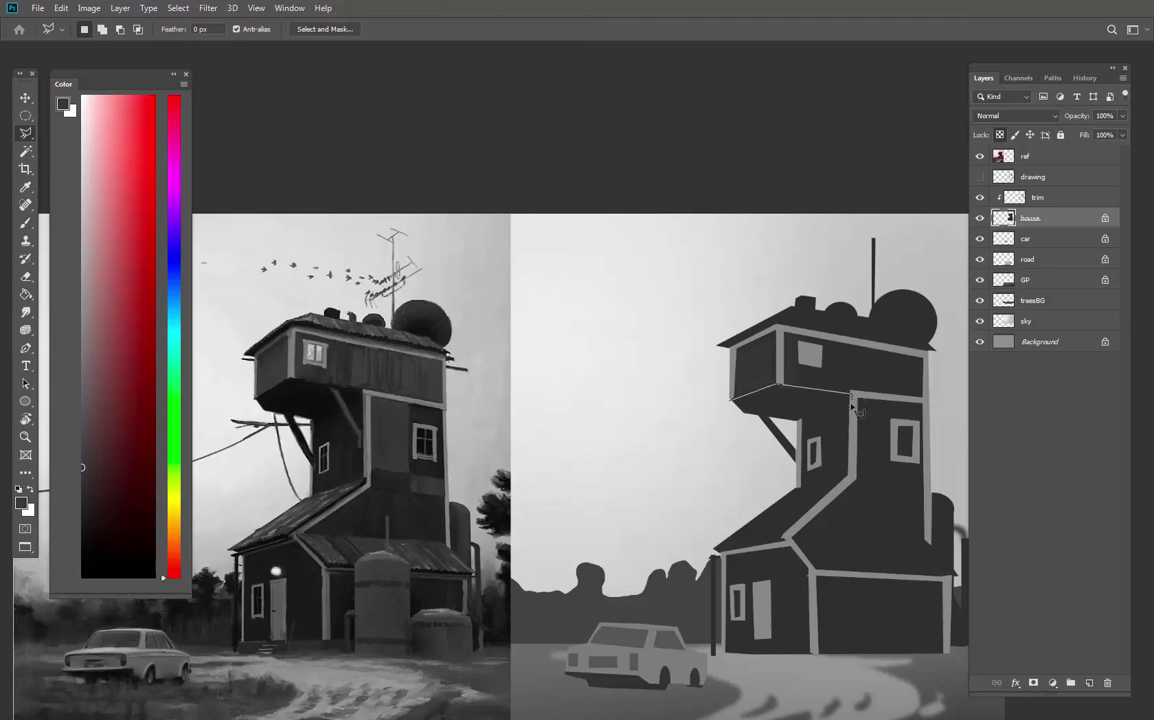
{"action": "left_click", "coordinate": [796, 425]}
{"action": "left_click", "coordinate": [732, 402]}
{"action": "left_click", "coordinate": [178, 8]}
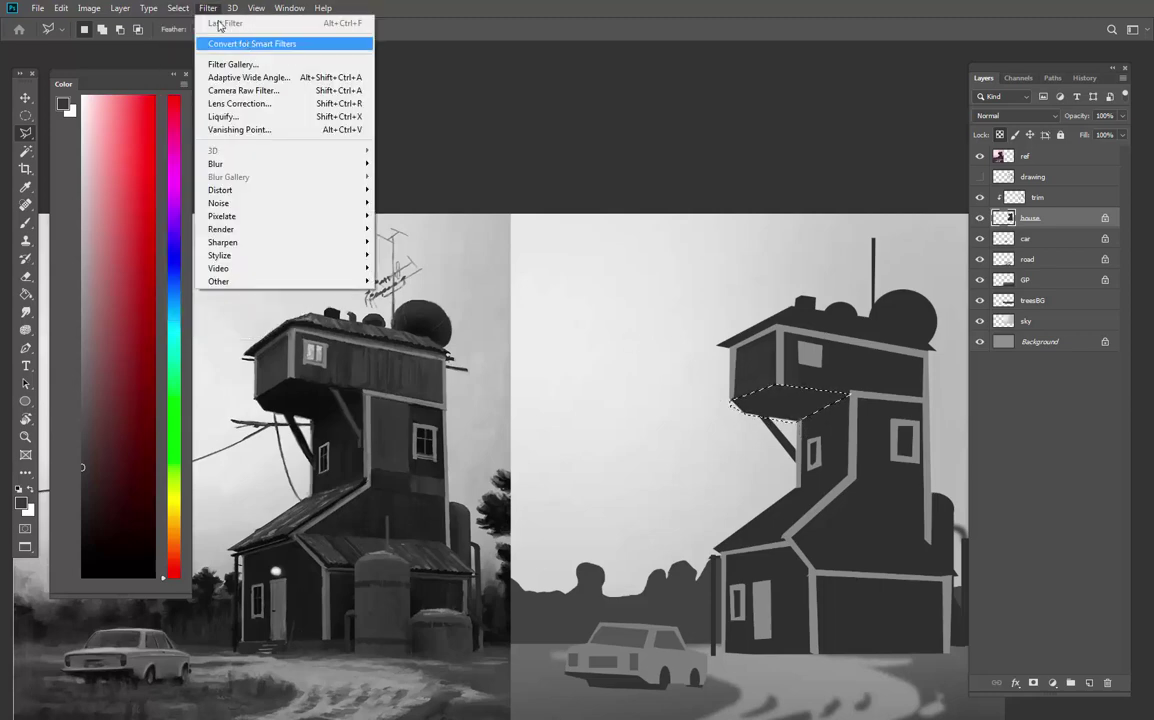
{"action": "left_click", "coordinate": [205, 62]}
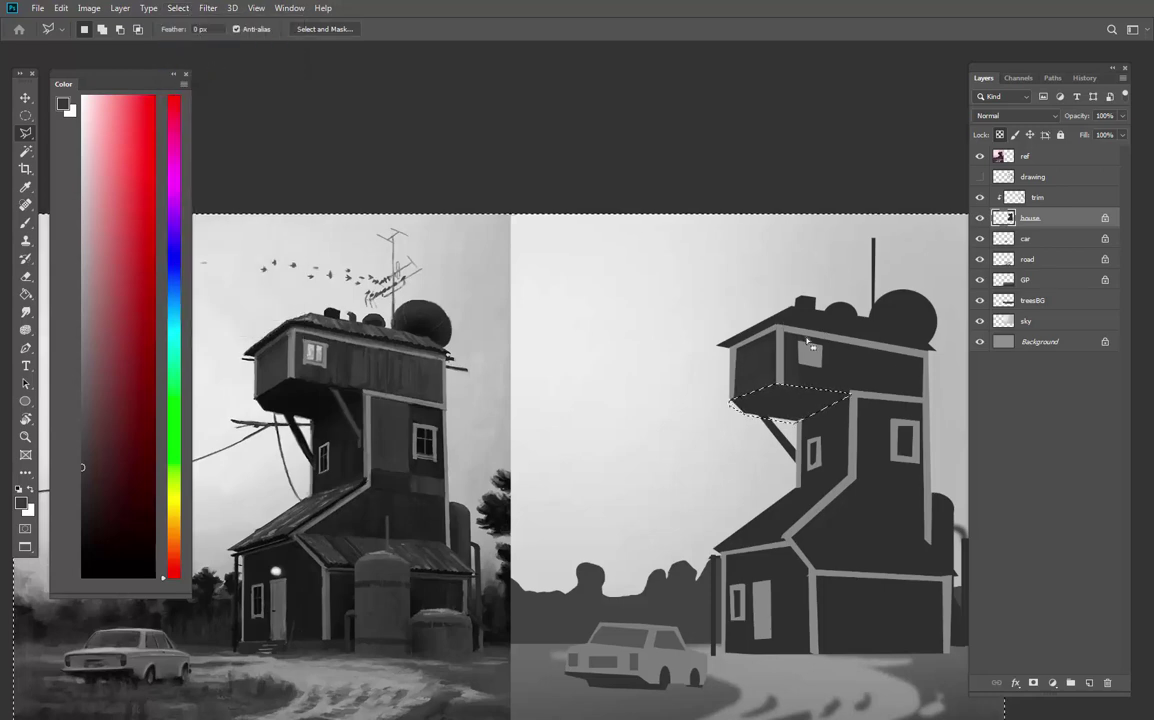
Paint subtle dark grey plank streaks on the upper storey's walls, using brush sizes of about 20 to 25 px
{"action": "key", "text": "b"}
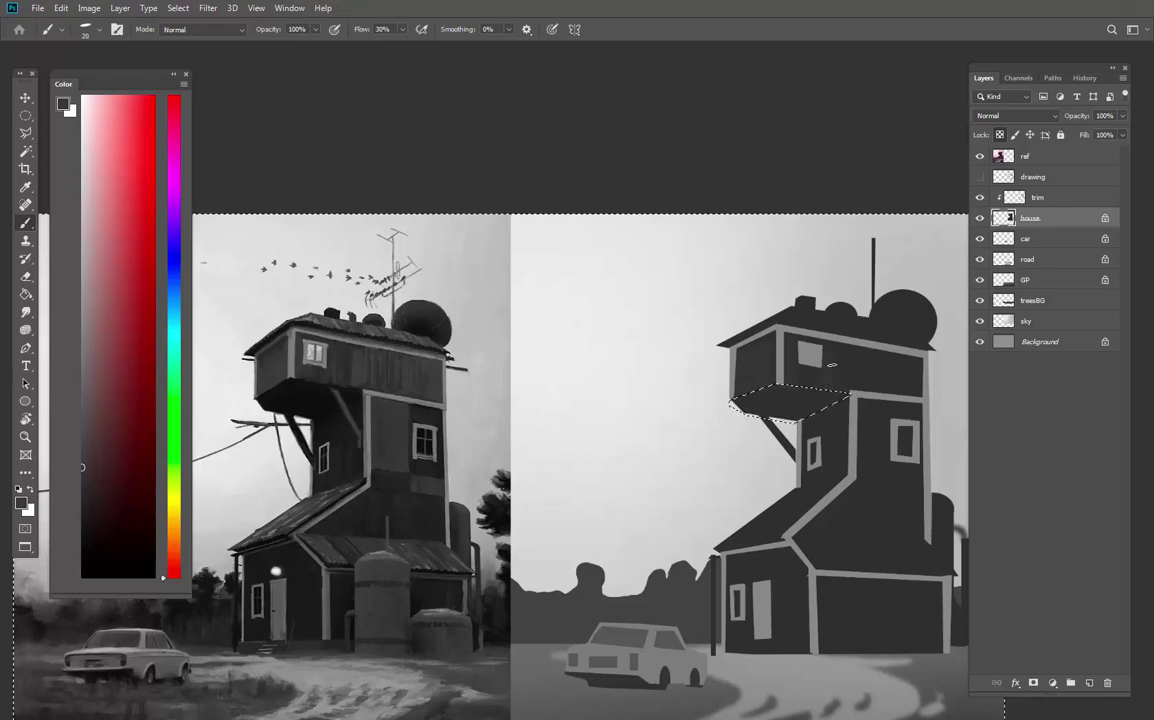
{"action": "key", "text": "["}
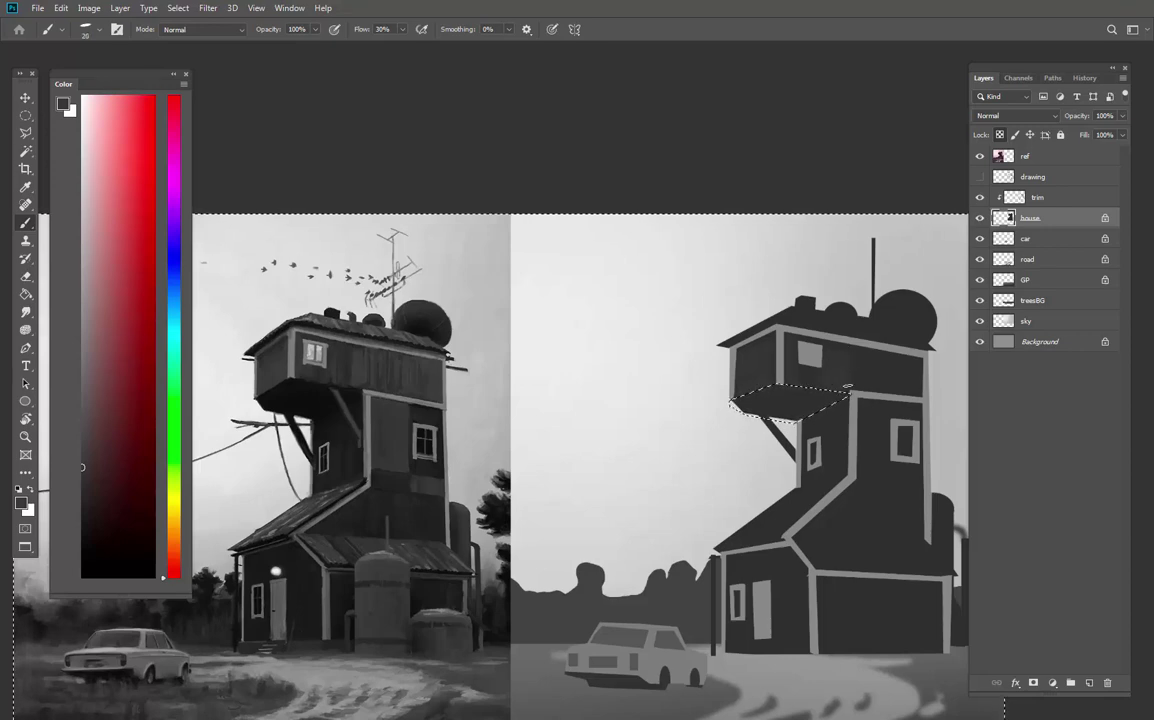
{"action": "key", "text": "bracketright"}
{"action": "key", "text": "bracketleft"}
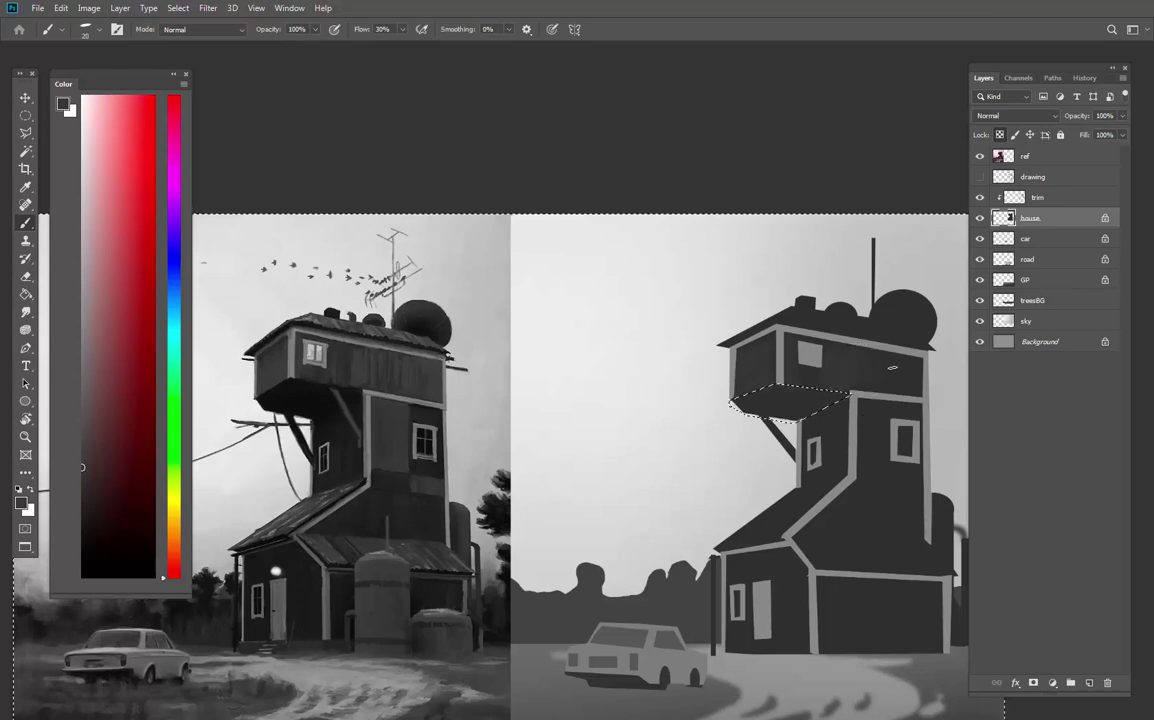
{"action": "key", "text": "bracketright"}
{"action": "key", "text": "bracketright"}
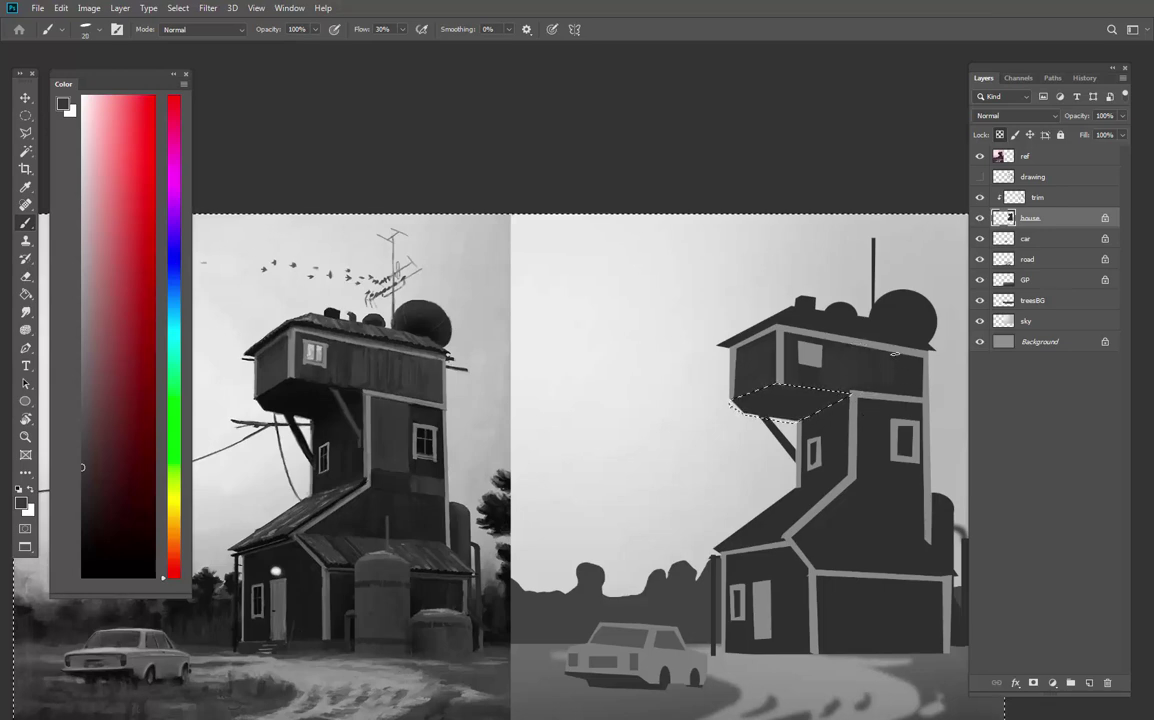
{"action": "key", "text": "bracketleft"}
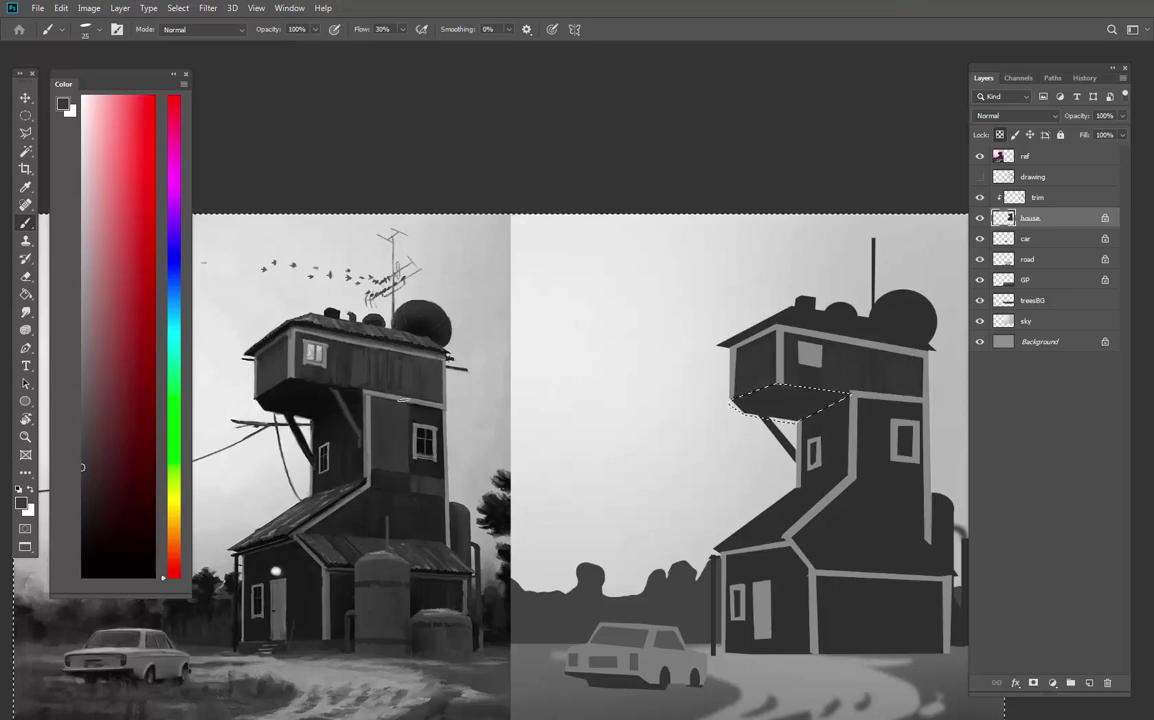
Paint slightly lighter grey variations on the upper storey's walls, varying the brush size and tip angle
{"action": "left_click", "coordinate": [79, 450]}
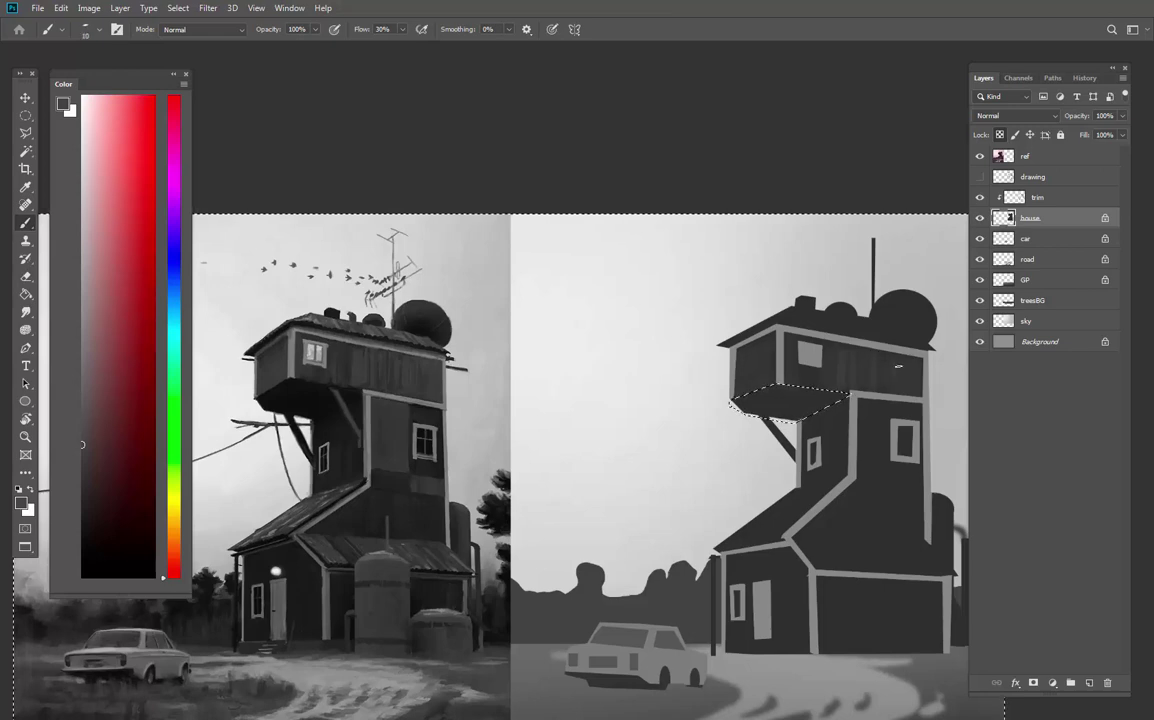
{"action": "key", "text": "bracketright"}
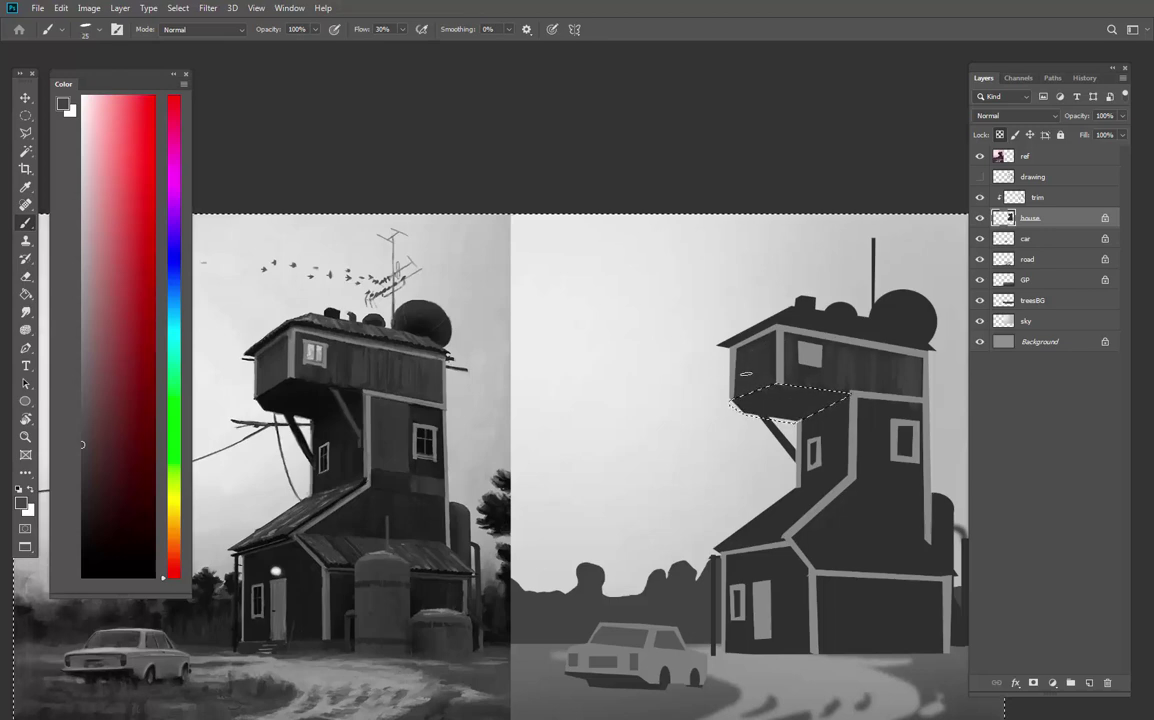
{"action": "right_click", "coordinate": [750, 357]}
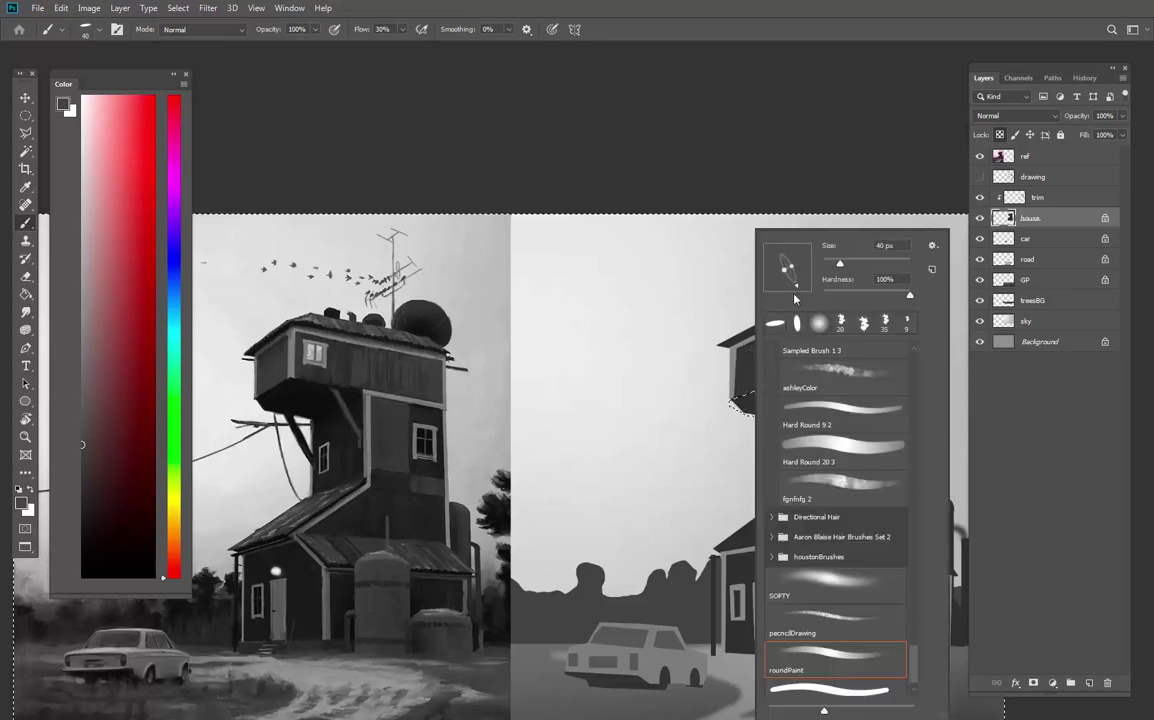
{"action": "key", "text": "Escape"}
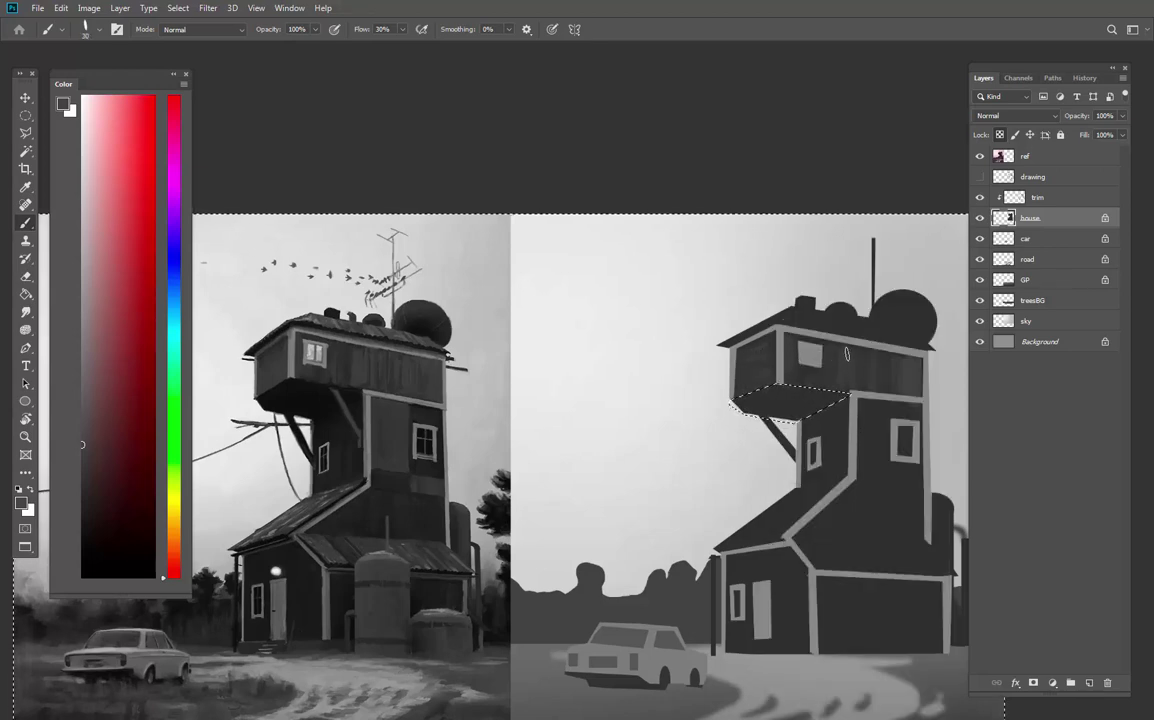
{"action": "right_click", "coordinate": [847, 352]}
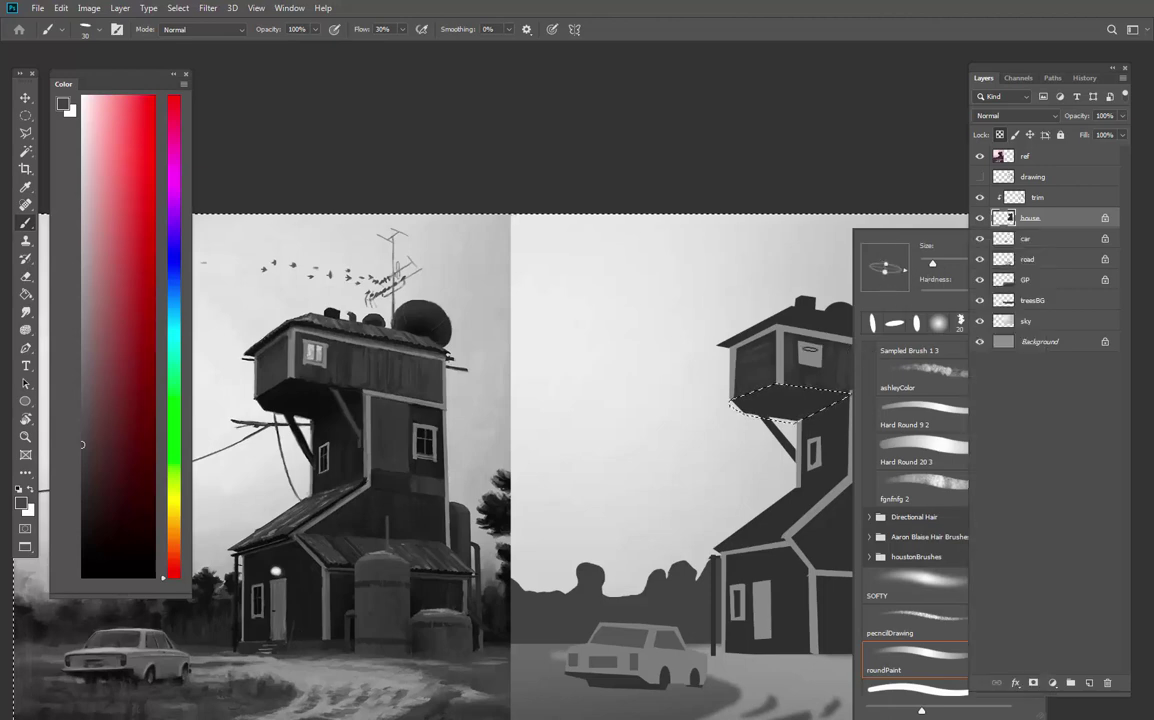
{"action": "key", "text": "Escape"}
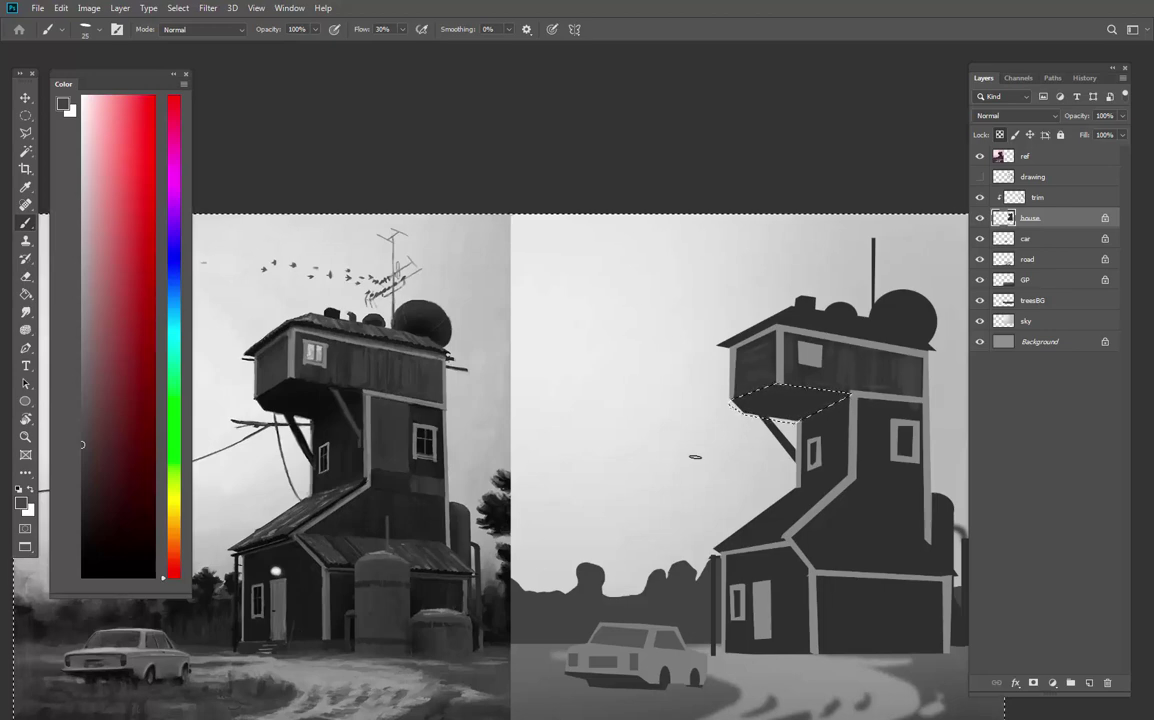
Invert the selection back to the overhang's underside, shade it near-black with a 70 px brush, and deselect
{"action": "left_click", "coordinate": [177, 8]}
{"action": "left_click", "coordinate": [193, 36]}
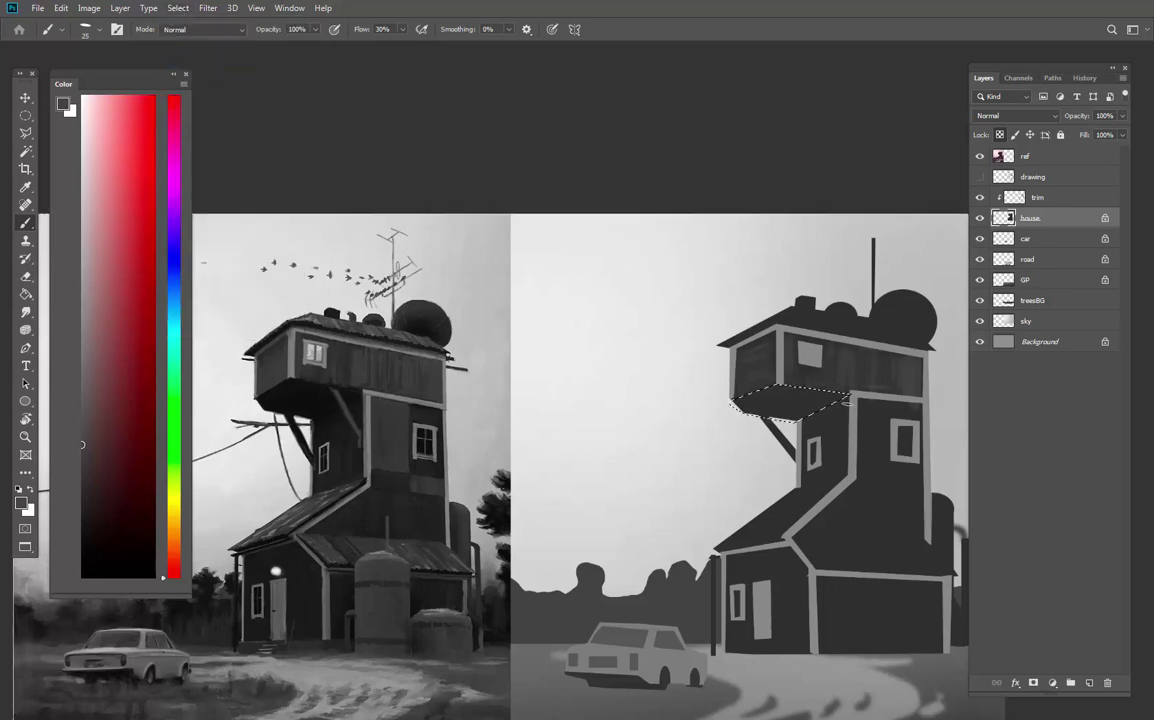
{"action": "left_click_drag", "start_coordinate": [90, 470], "coordinate": [48, 515]}
{"action": "key", "text": "bracketright"}
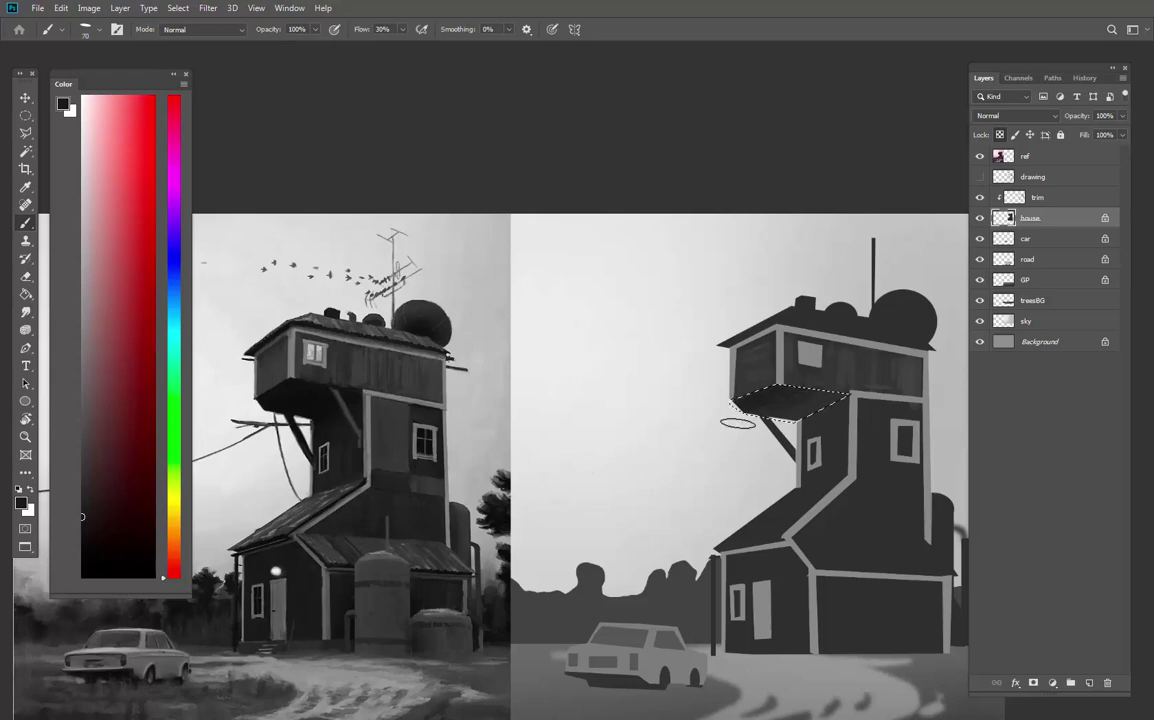
{"action": "left_click_drag", "start_coordinate": [788, 413], "coordinate": [780, 432]}
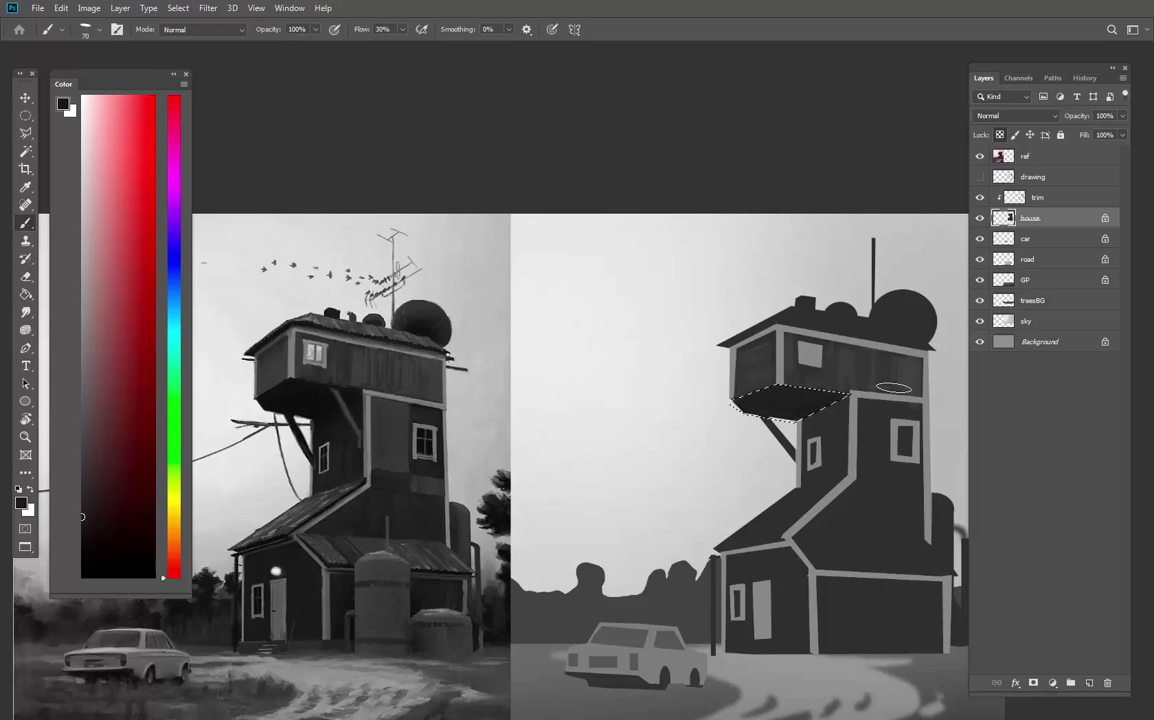
{"action": "key", "text": "ctrl+d"}
Toggle the visibility of the house and trim layers to check the wall painting with and without the trim
{"action": "left_click", "coordinate": [980, 218]}
{"action": "left_click", "coordinate": [980, 218]}
{"action": "left_click", "coordinate": [980, 197]}
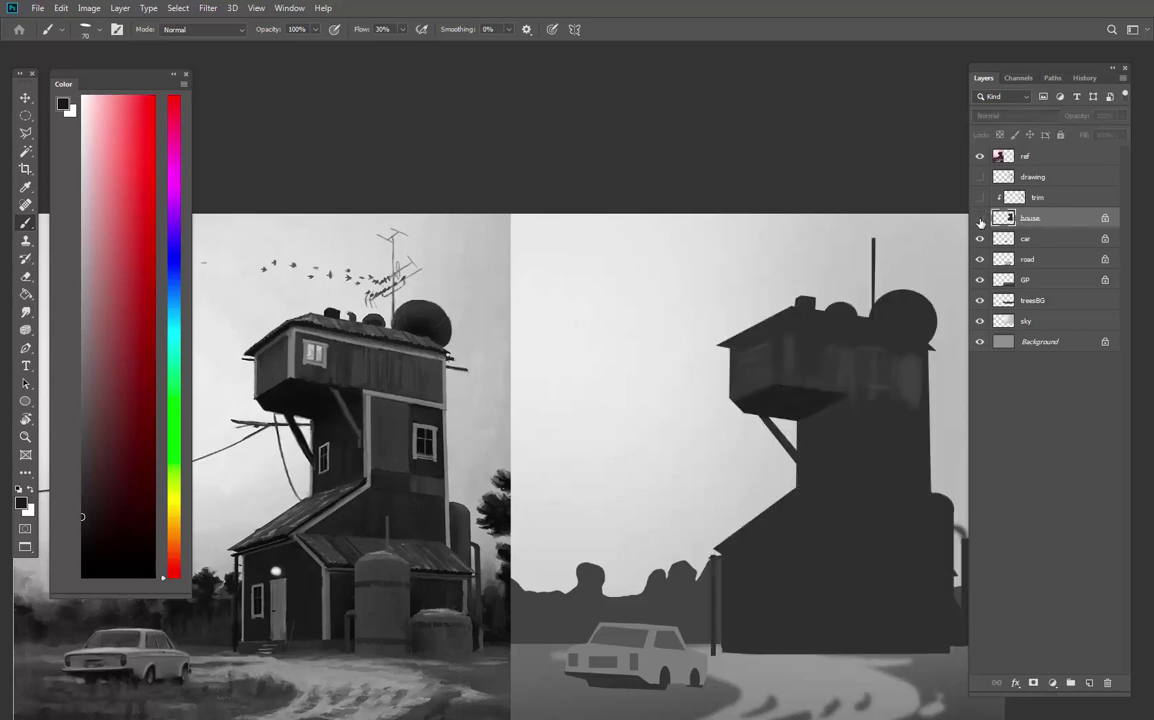
{"action": "left_click", "coordinate": [980, 218]}
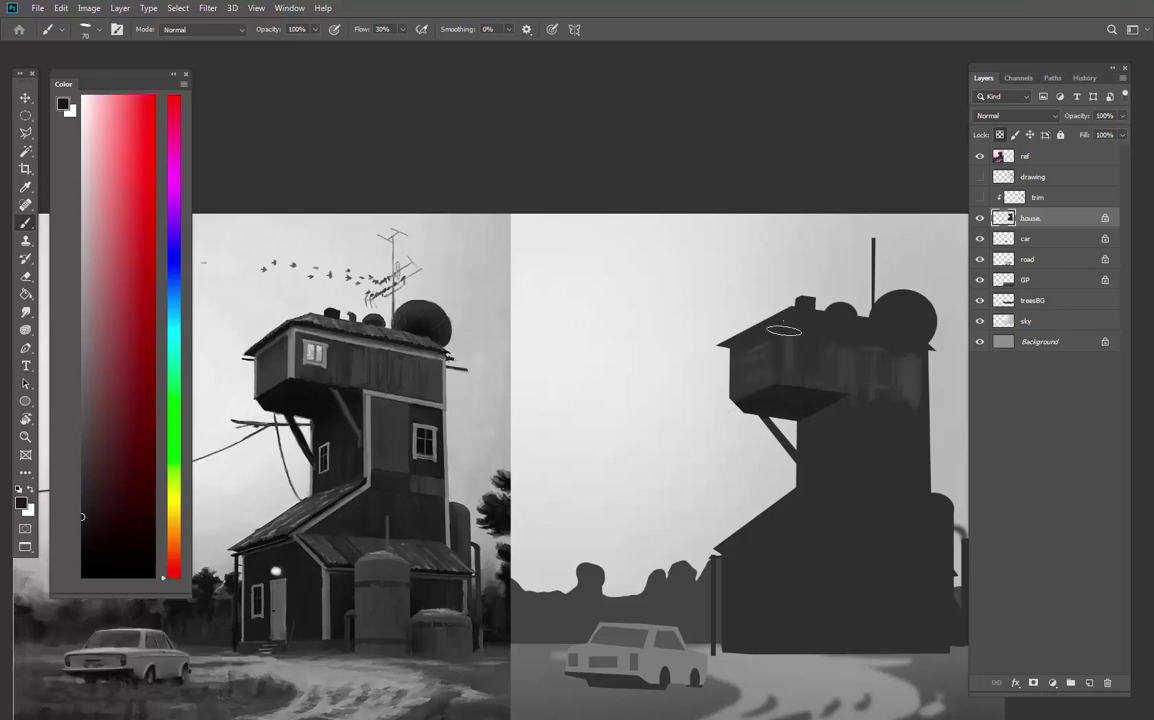
{"action": "left_click", "coordinate": [980, 197]}
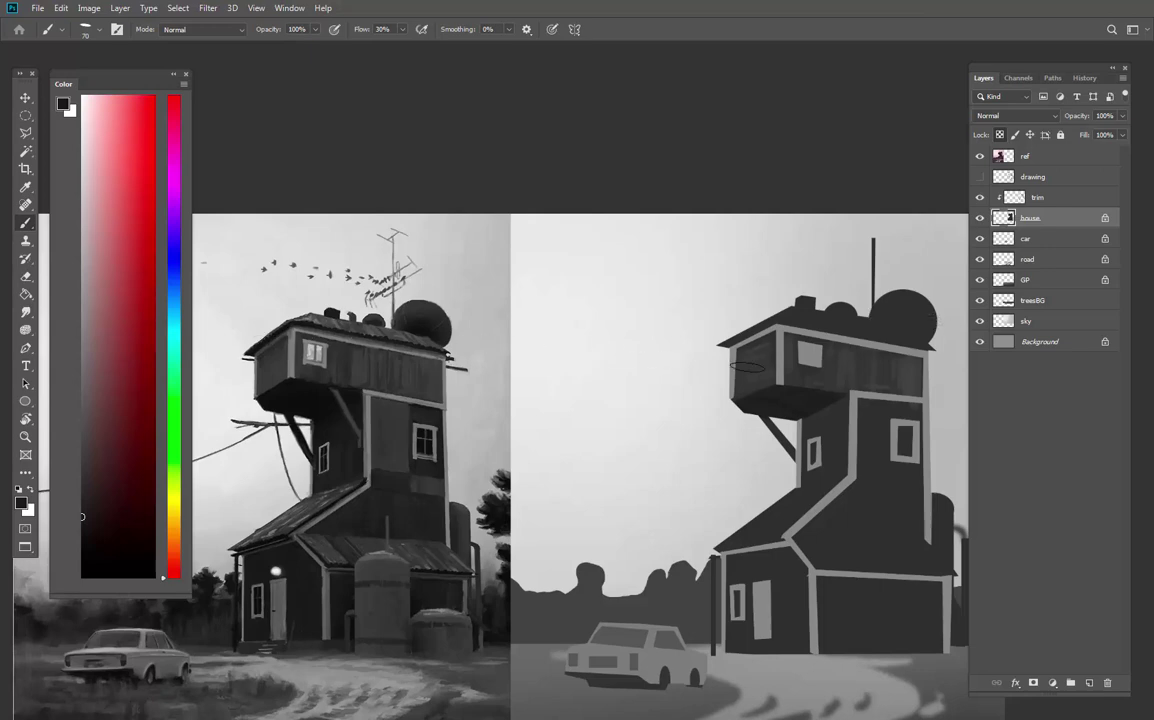
Outline the upper storey's walls along the roof's lower edge with the freehand Lasso and invert the selection
{"action": "key", "text": "l"}
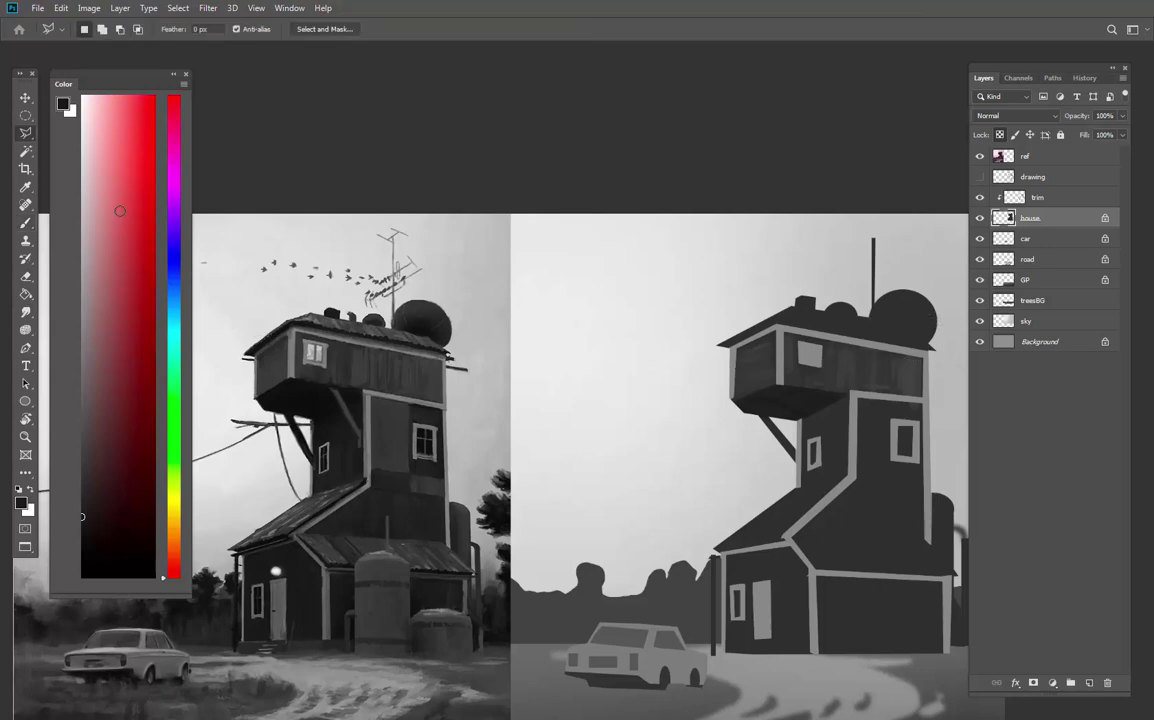
{"action": "left_click", "coordinate": [27, 135]}
{"action": "left_click", "coordinate": [62, 139]}
{"action": "mouse_move", "coordinate": [924, 350]}
{"action": "left_mouse_down"}
{"action": "mouse_move", "coordinate": [777, 322]}
{"action": "mouse_move", "coordinate": [716, 351]}
{"action": "mouse_move", "coordinate": [735, 374]}
{"action": "mouse_move", "coordinate": [935, 378]}
{"action": "left_mouse_up"}
{"action": "key", "text": "ctrl+shift+i"}
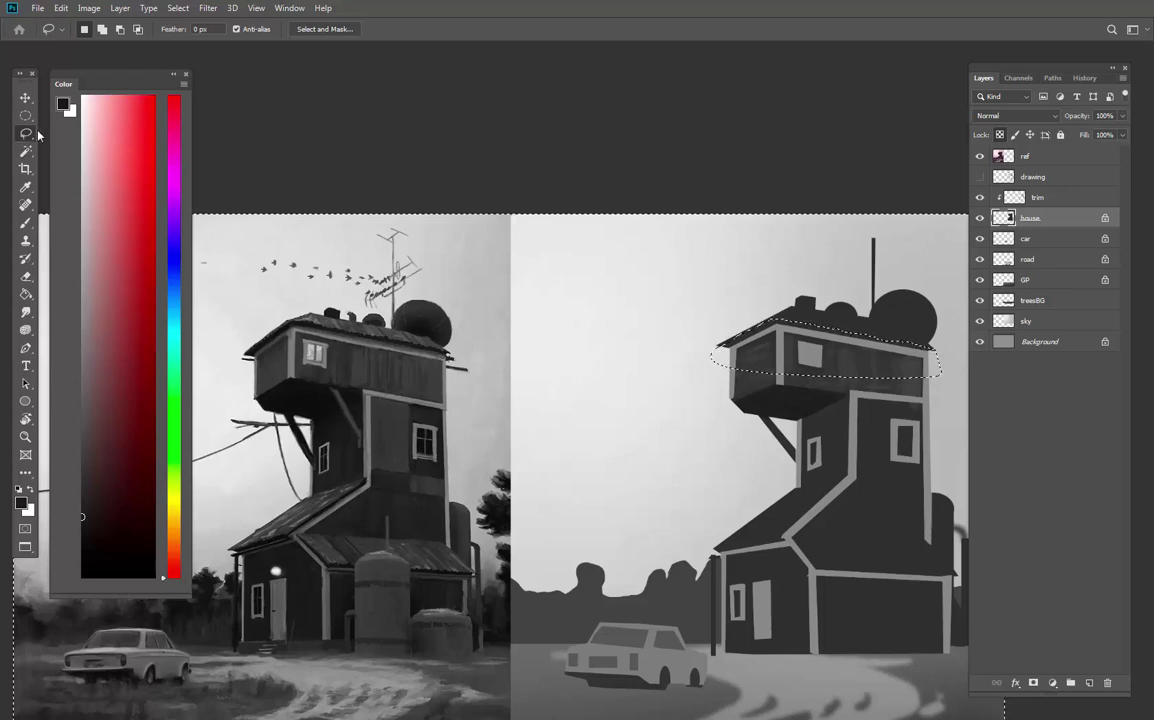
Subtract the chimney, domes, mast and large round tank above the roofline from the selection with the Polygonal Lasso
{"action": "left_click_drag", "start_coordinate": [26, 133], "coordinate": [68, 135]}
{"action": "left_click", "coordinate": [935, 351], "text": "alt"}
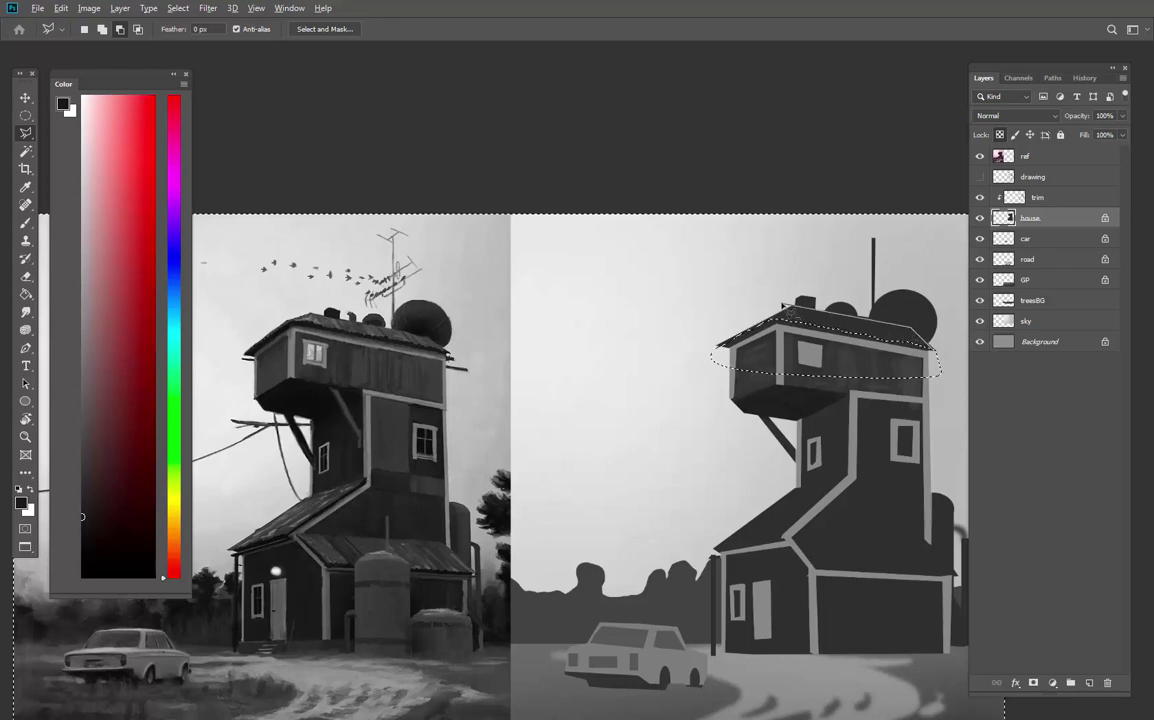
{"action": "left_click", "coordinate": [902, 222]}
{"action": "left_click", "coordinate": [943, 281]}
{"action": "double_click", "coordinate": [940, 348]}
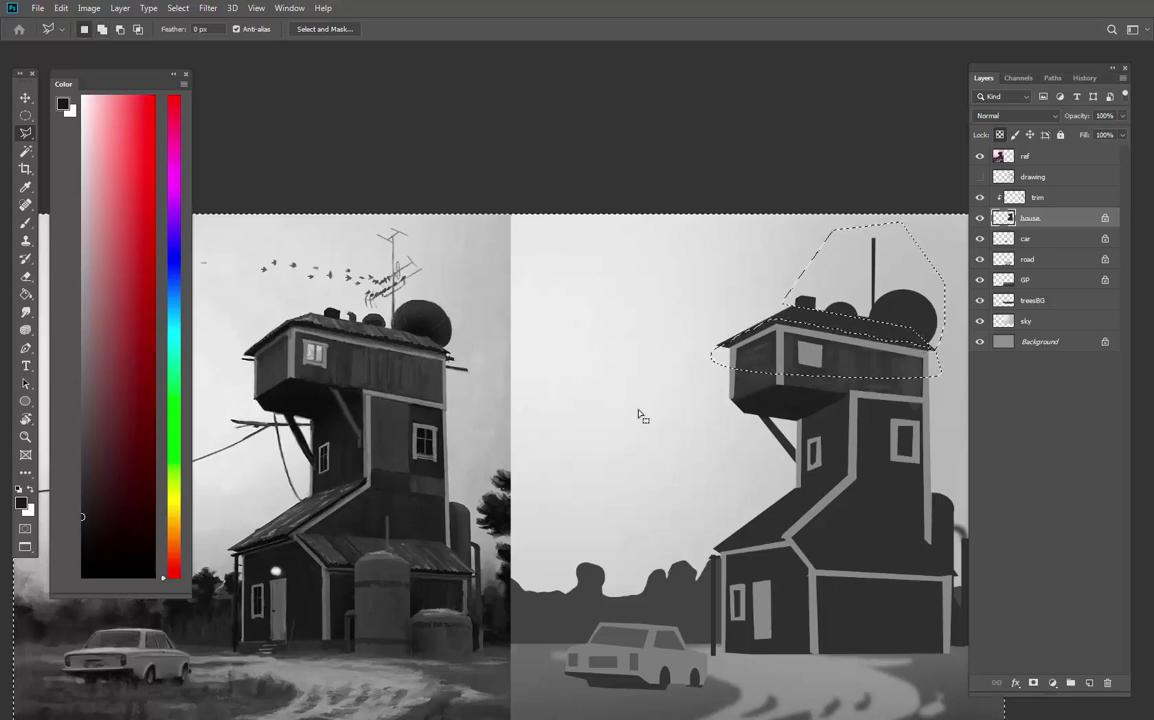
Repaint the selected roof of the upper storey in a slightly lighter dark grey and hide the selection outline
{"action": "key", "text": "b"}
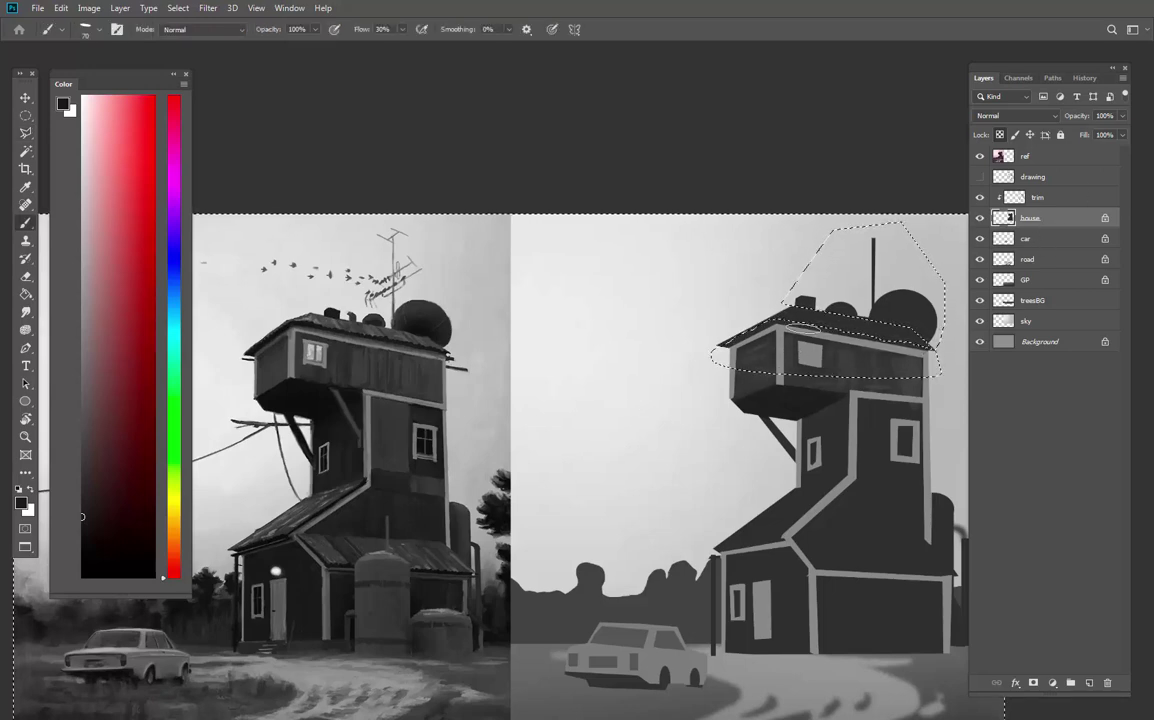
{"action": "left_click", "coordinate": [762, 326], "text": "alt"}
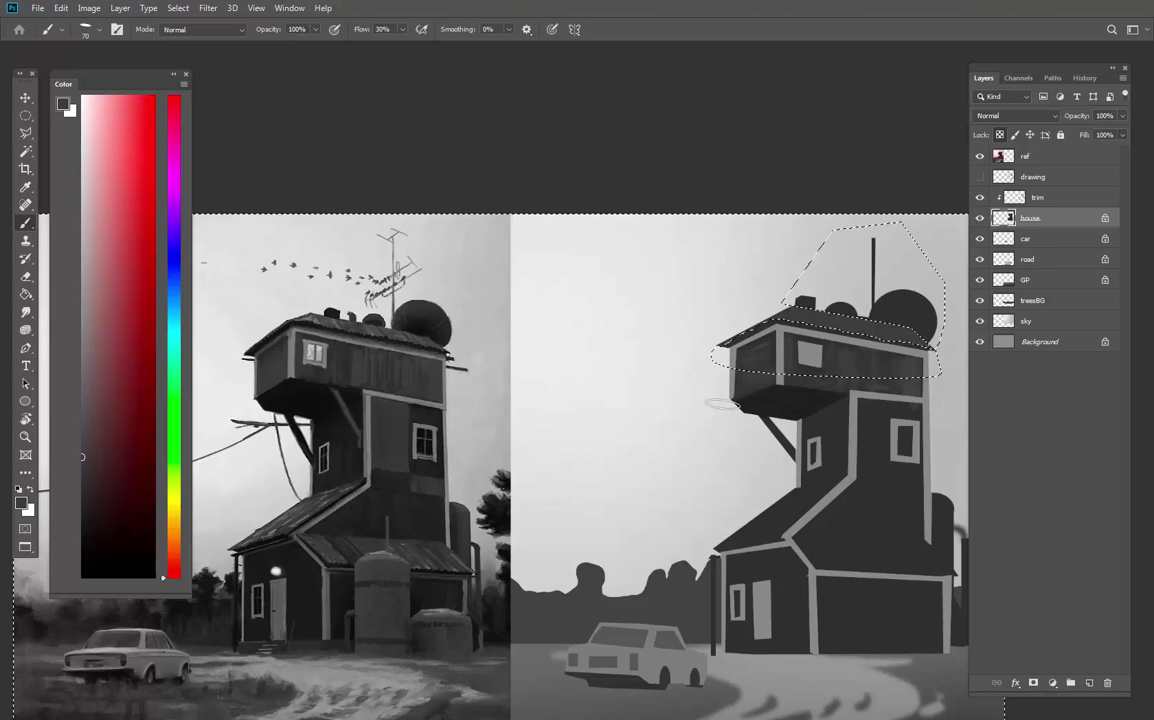
{"action": "key", "text": "ctrl+d"}
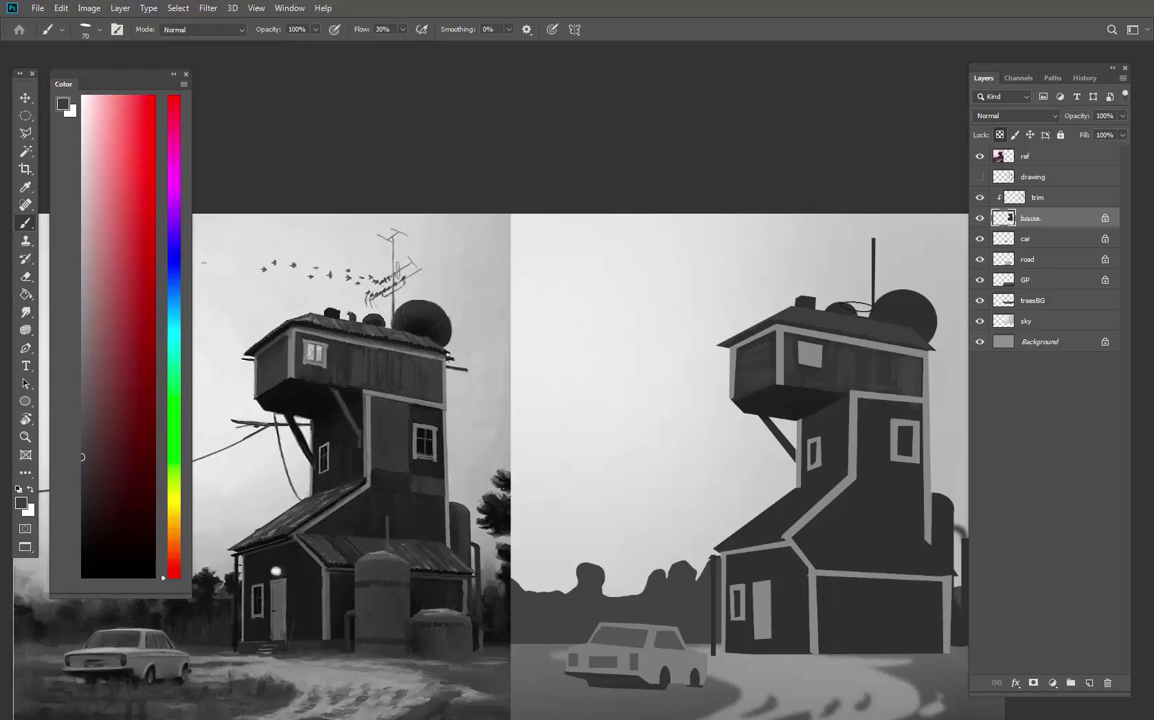
Reduce the brush to about 20 px, slant its flat tip, and paint lighter grey streaks down the roof's front slope
{"action": "right_click", "coordinate": [910, 290]}
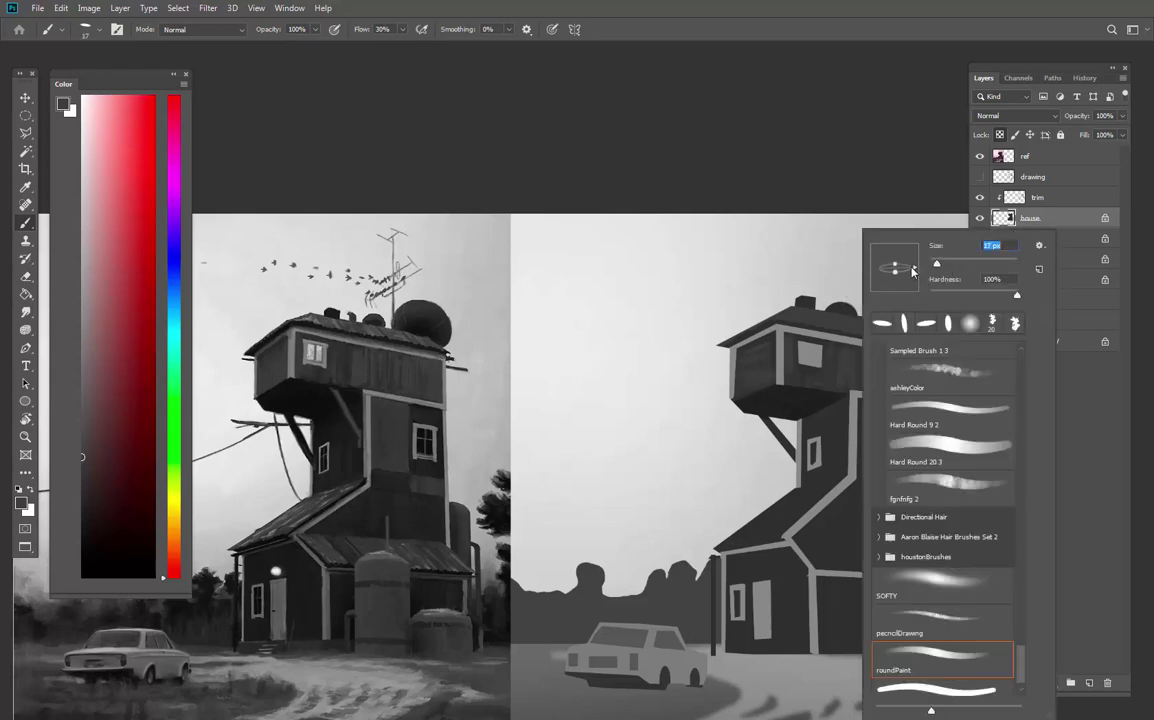
{"action": "left_click", "coordinate": [813, 314]}
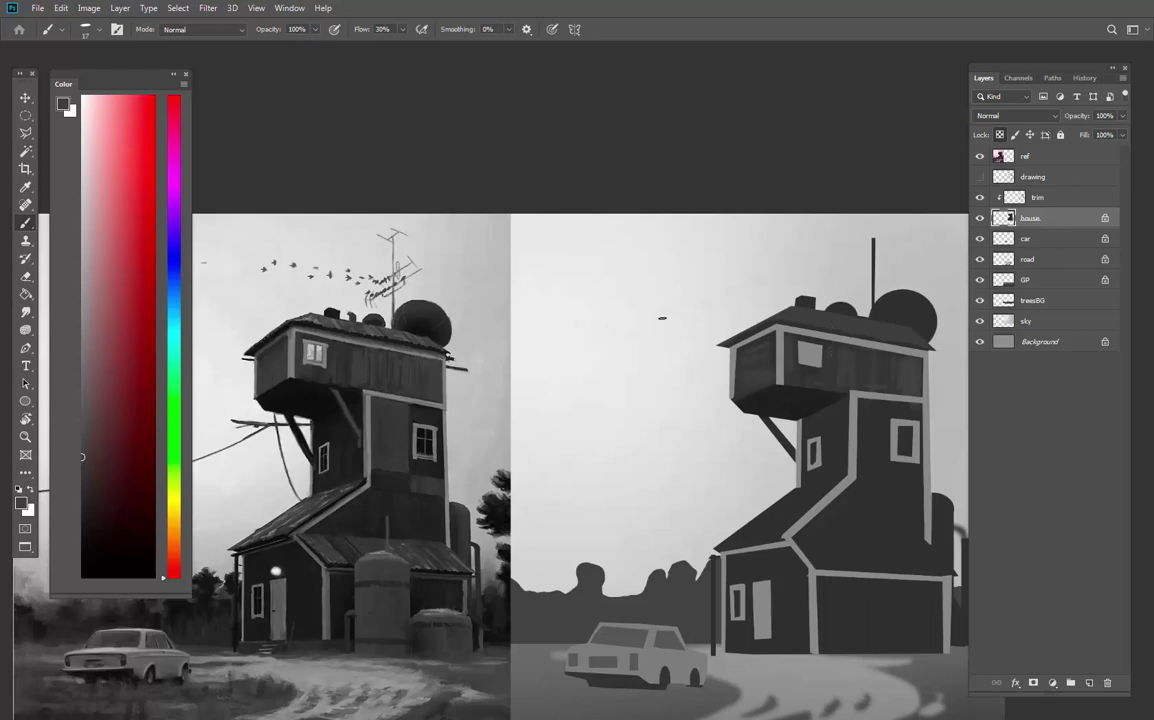
{"action": "key", "text": "bracketleft"}
{"action": "left_click", "coordinate": [82, 425]}
{"action": "key", "text": "bracketright"}
{"action": "key", "text": "bracketleft"}
{"action": "right_click", "coordinate": [893, 329]}
{"action": "key", "text": "Escape"}
{"action": "key", "text": "bracketleft"}
{"action": "key", "text": "bracketleft"}
{"action": "key", "text": "bracketright"}
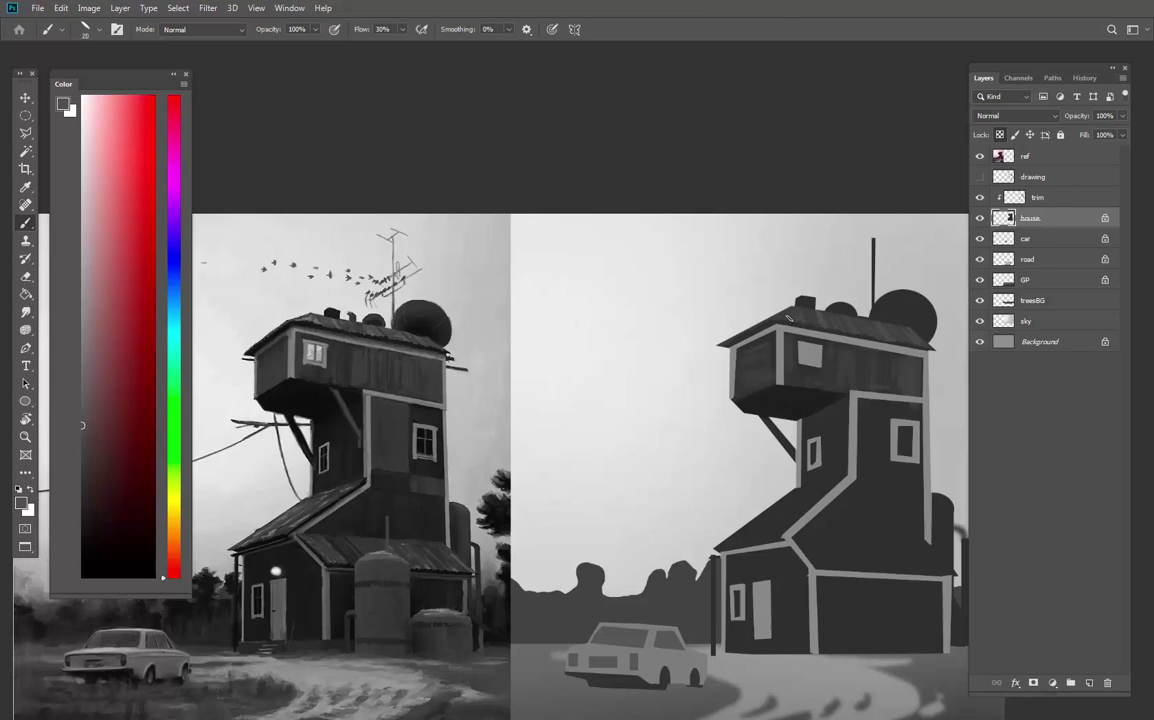
Choose a lighter mid-grey and add more slanted streaks across the roof, enlarging the brush to 25 px
{"action": "key", "text": "bracketleft"}
{"action": "key", "text": "bracketright"}
{"action": "key", "text": "bracketright"}
{"action": "key", "text": "bracketright"}
{"action": "left_click", "coordinate": [84, 396]}
{"action": "key", "text": "bracketleft"}
{"action": "left_click_drag", "start_coordinate": [853, 325], "coordinate": [868, 339]}
{"action": "key", "text": "bracketright"}
{"action": "key", "text": "bracketright"}
{"action": "key", "text": "bracketright"}
{"action": "key", "text": "ctrl+u"}
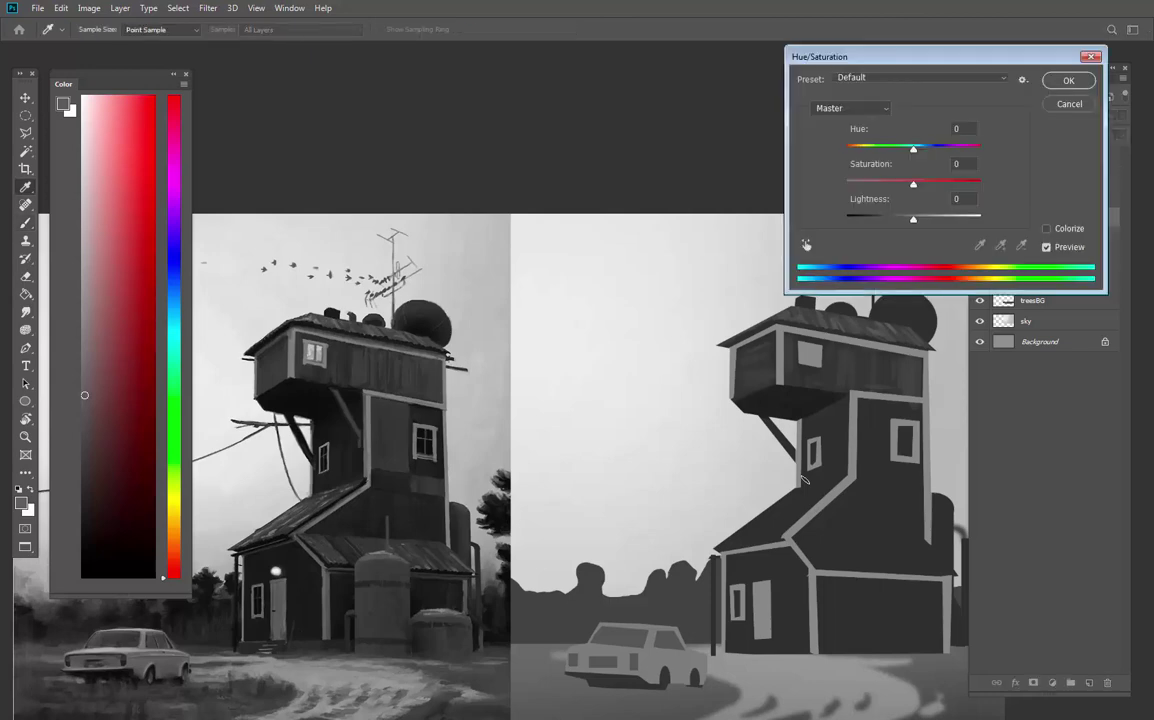
{"action": "left_click_drag", "start_coordinate": [913, 219], "coordinate": [939, 219]}
{"action": "left_click", "coordinate": [1068, 104]}
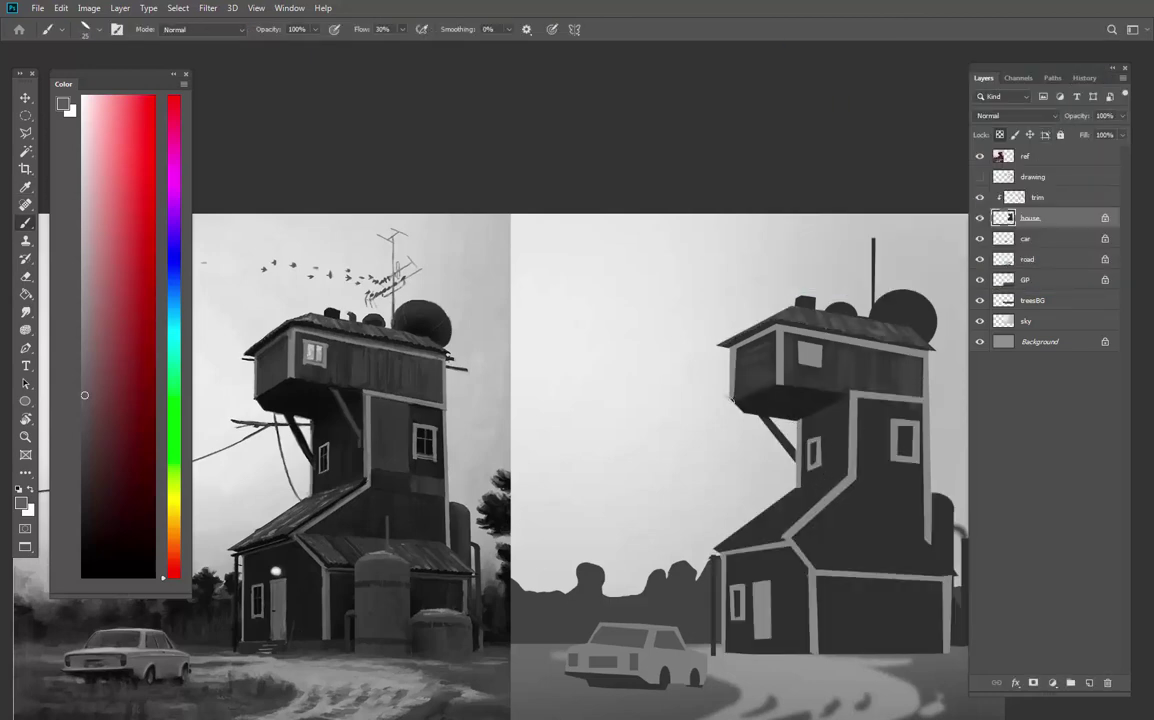
Pick a still lighter grey and add highlight strokes to the roof near the large round tank
{"action": "left_click", "coordinate": [82, 367]}
{"action": "key", "text": "bracketleft"}
{"action": "key", "text": "bracketleft"}
{"action": "key", "text": "bracketright"}
{"action": "key", "text": "bracketright"}
{"action": "key", "text": "bracketright"}
{"action": "left_click_drag", "start_coordinate": [906, 340], "coordinate": [912, 342]}
Switch to the SOFTY brush, try an 800 px haze in the sky's light grey over the house, and reduce the brush to 175 px
{"action": "right_click", "coordinate": [748, 297]}
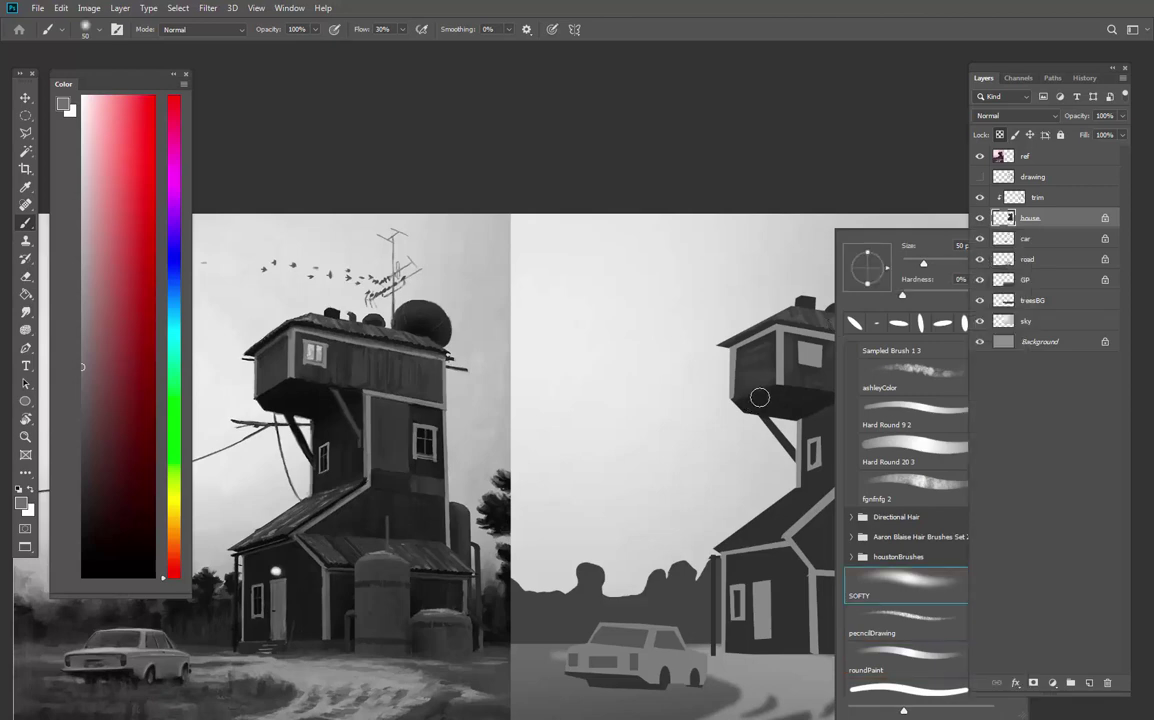
{"action": "key", "text": "Return"}
{"action": "key", "text": "bracketright"}
{"action": "key", "text": "bracketright"}
{"action": "key", "text": "bracketright"}
{"action": "key", "text": "bracketright"}
{"action": "key", "text": "bracketright"}
{"action": "key", "text": "bracketright"}
{"action": "key", "text": "bracketright"}
{"action": "key", "text": "bracketright"}
{"action": "key", "text": "bracketright"}
{"action": "key", "text": "bracketright"}
{"action": "key", "text": "bracketright"}
{"action": "key", "text": "bracketright"}
{"action": "key", "text": "bracketright"}
{"action": "key", "text": "bracketright"}
{"action": "key", "text": "bracketright"}
{"action": "key", "text": "bracketright"}
{"action": "key", "text": "bracketright"}
{"action": "key", "text": "bracketright"}
{"action": "key", "text": "bracketright"}
{"action": "key", "text": "bracketright"}
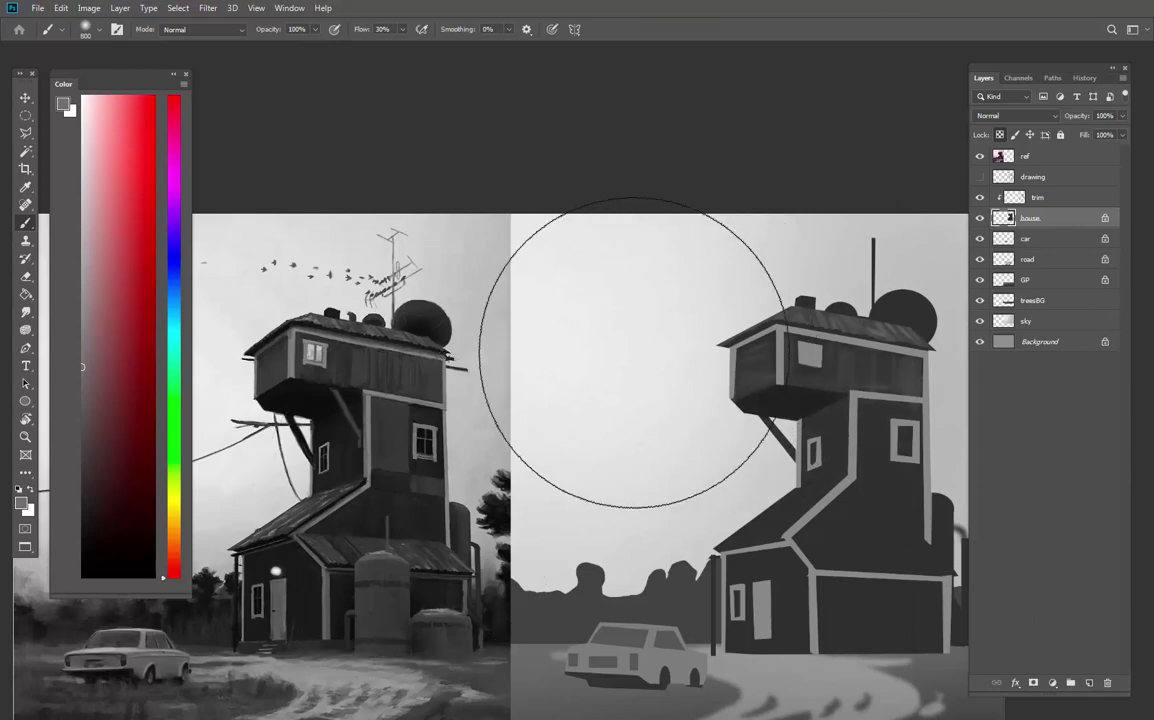
{"action": "left_click", "coordinate": [658, 305], "text": "alt"}
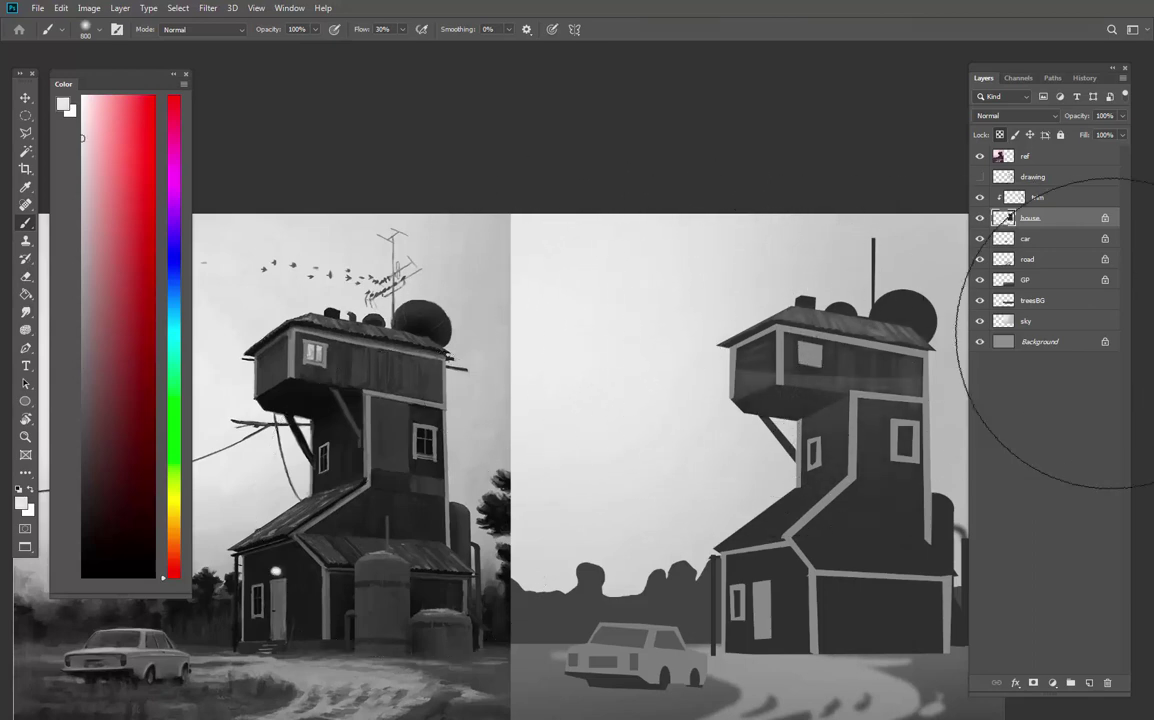
{"action": "key", "text": "bracketleft"}
{"action": "key", "text": "bracketleft"}
{"action": "key", "text": "bracketleft"}
{"action": "key", "text": "bracketleft"}
{"action": "key", "text": "bracketleft"}
{"action": "key", "text": "bracketleft"}
{"action": "key", "text": "bracketleft"}
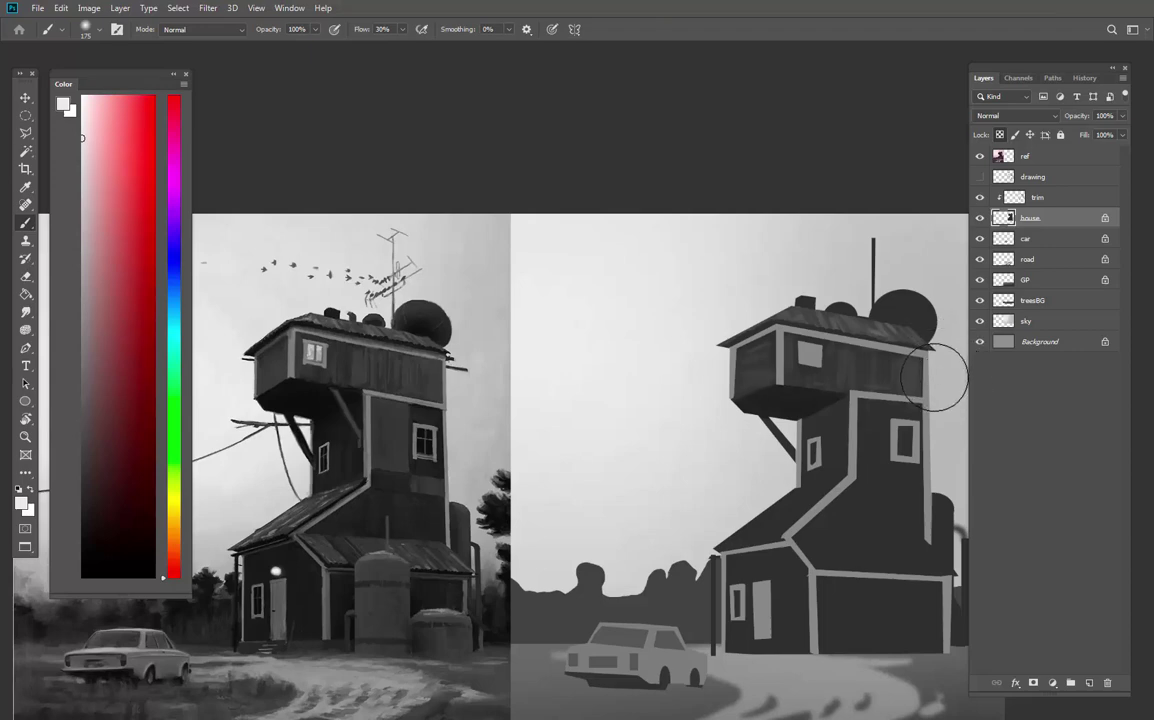
Show the roof selection and subtract the house's walls below the roof from it with the Elliptical Marquee and freehand Lasso
{"action": "key", "text": "l"}
{"action": "key", "text": "m"}
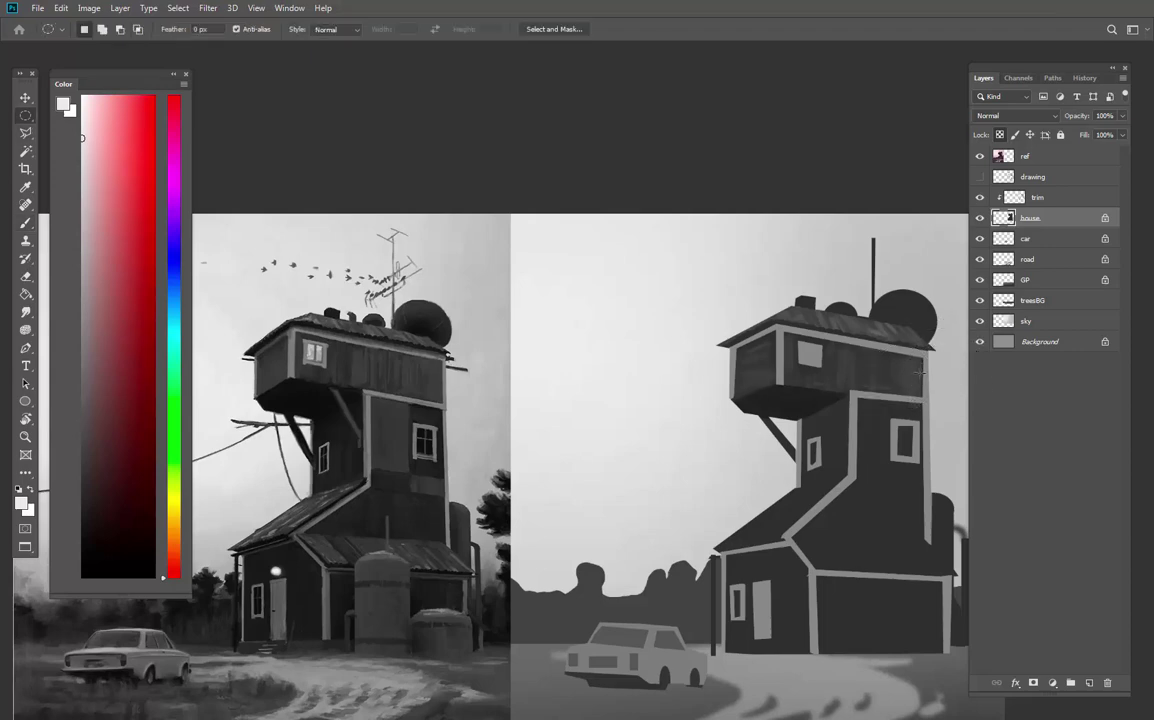
{"action": "key", "text": "ctrl+h"}
{"action": "left_click_drag", "start_coordinate": [560, 368], "coordinate": [948, 592]}
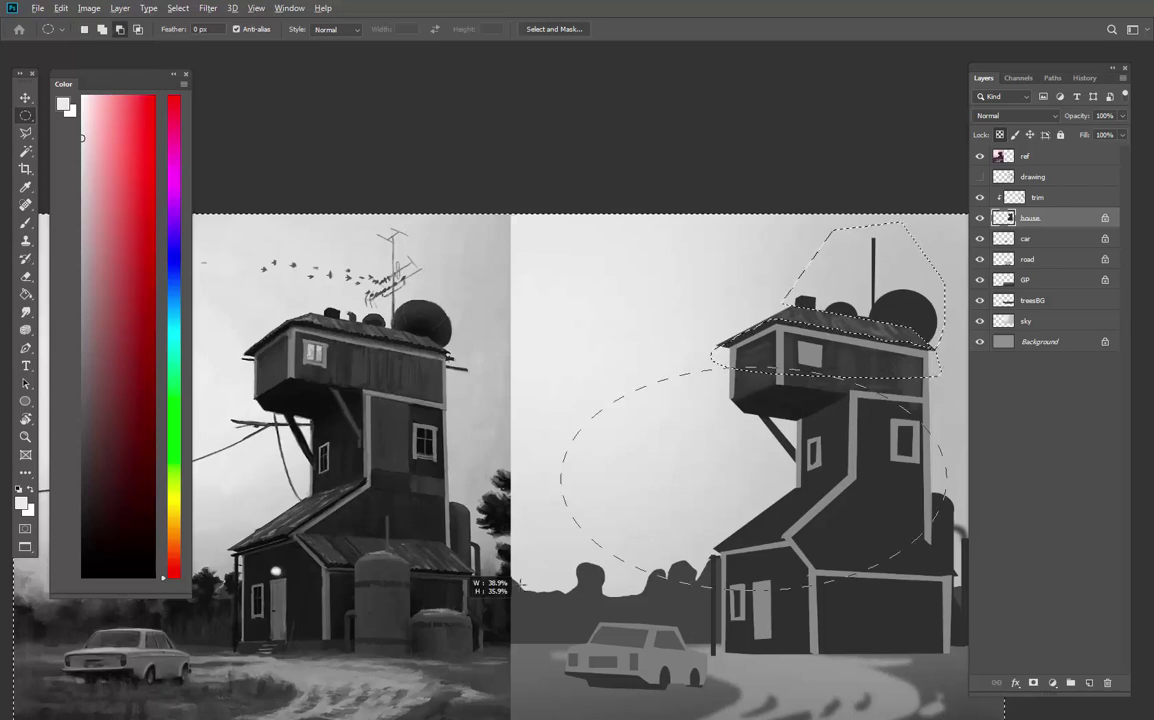
{"action": "left_click", "coordinate": [26, 133]}
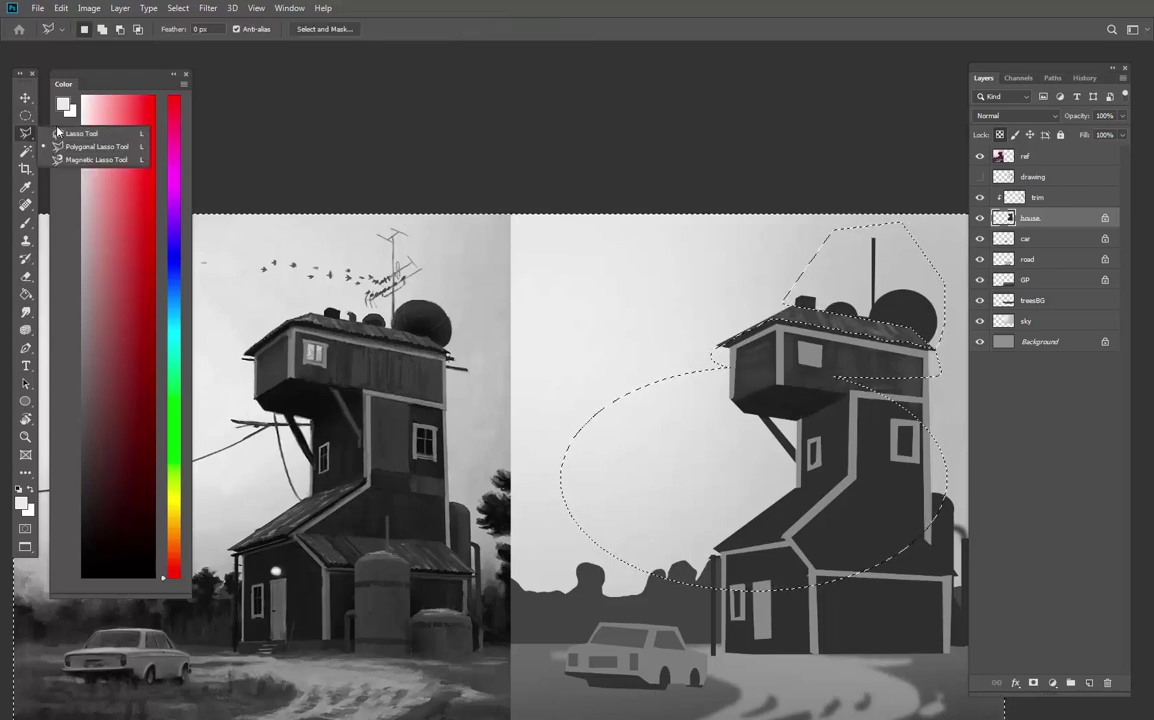
{"action": "left_click", "coordinate": [62, 121]}
{"action": "mouse_move", "coordinate": [958, 372]}
{"action": "left_mouse_down"}
{"action": "mouse_move", "coordinate": [743, 426]}
{"action": "mouse_move", "coordinate": [945, 541]}
{"action": "left_mouse_up"}
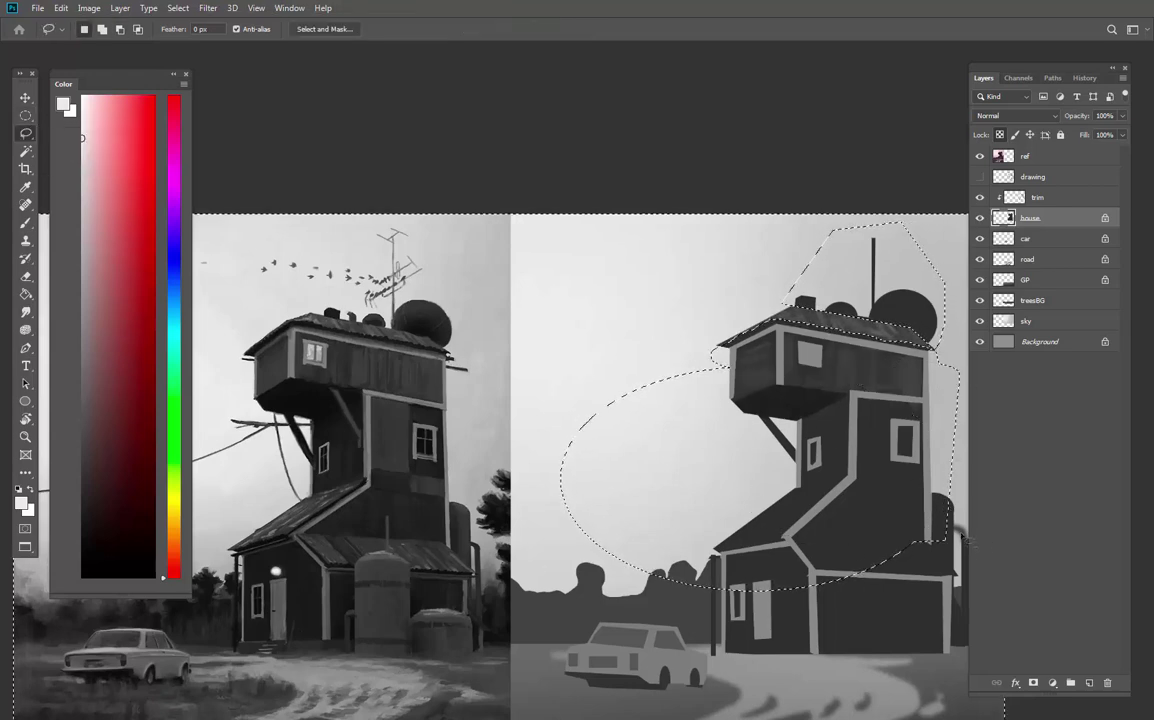
{"action": "mouse_move", "coordinate": [918, 370]}
{"action": "left_mouse_down"}
{"action": "mouse_move", "coordinate": [910, 692]}
{"action": "mouse_move", "coordinate": [822, 381]}
{"action": "mouse_move", "coordinate": [858, 340]}
{"action": "left_mouse_up"}
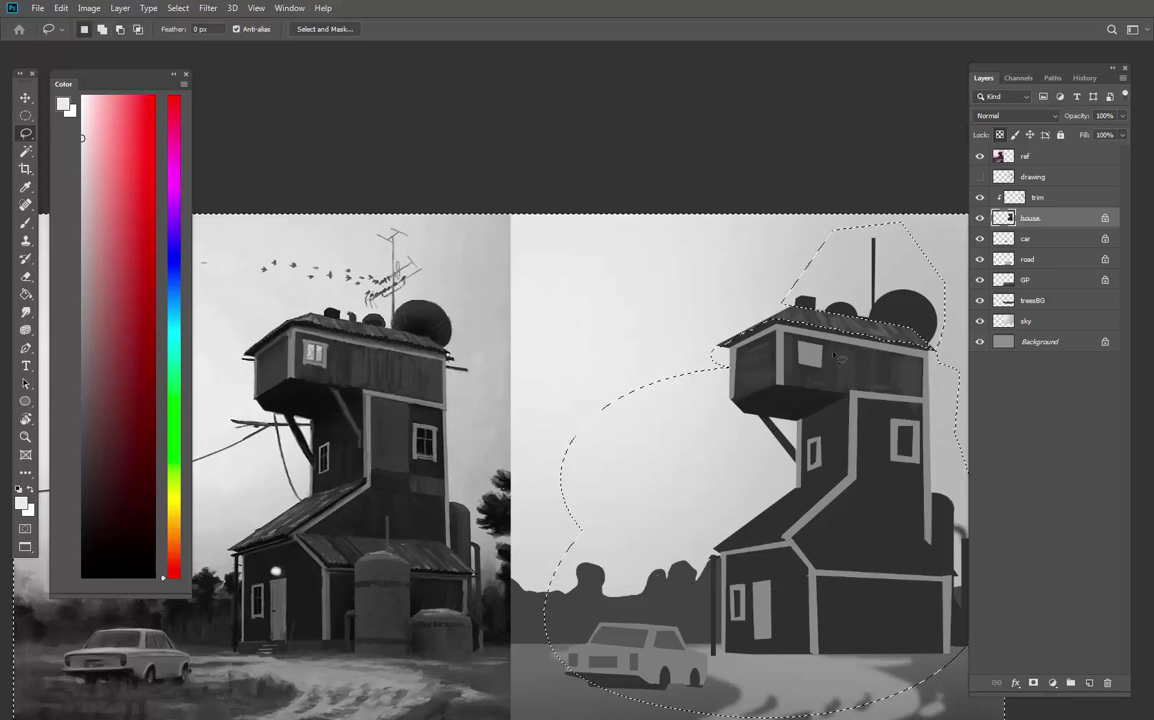
Hide the selection outline, enlarge the soft brush to 500 px, and softly lighten the selected roof with the sky grey
{"action": "key", "text": "b"}
{"action": "key", "text": "ctrl+h"}
{"action": "key", "text": "bracketright"}
{"action": "key", "text": "bracketright"}
{"action": "key", "text": "bracketright"}
{"action": "key", "text": "bracketright"}
{"action": "key", "text": "bracketright"}
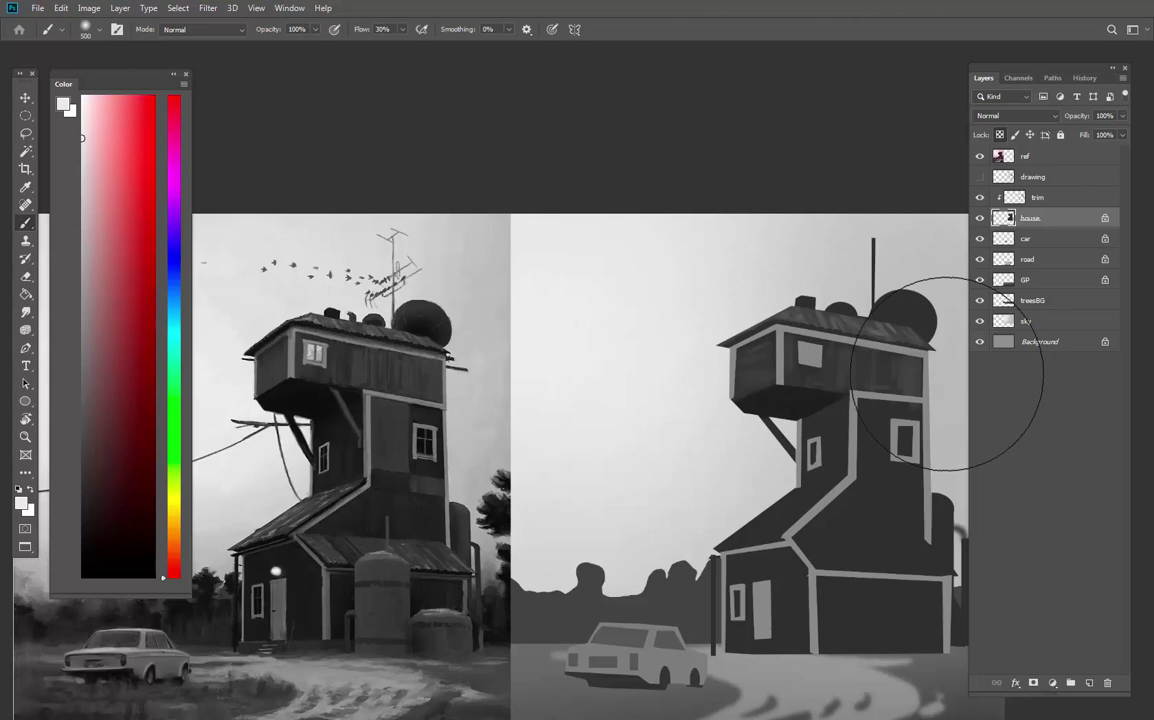
Compare the whole study with the reference, inspect the roof up close, and switch to the full-screen view
{"action": "key", "text": "z"}
{"action": "left_click_drag", "start_coordinate": [678, 269], "coordinate": [620, 269]}
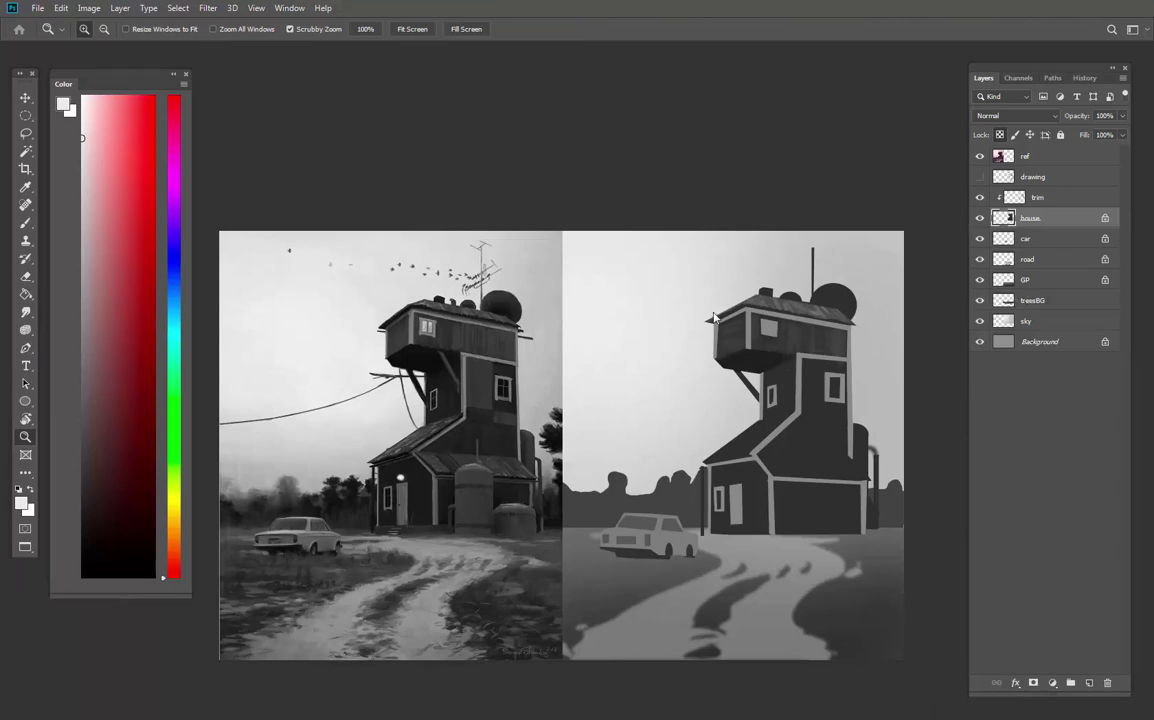
{"action": "left_click", "coordinate": [786, 296]}
{"action": "left_click", "coordinate": [787, 296]}
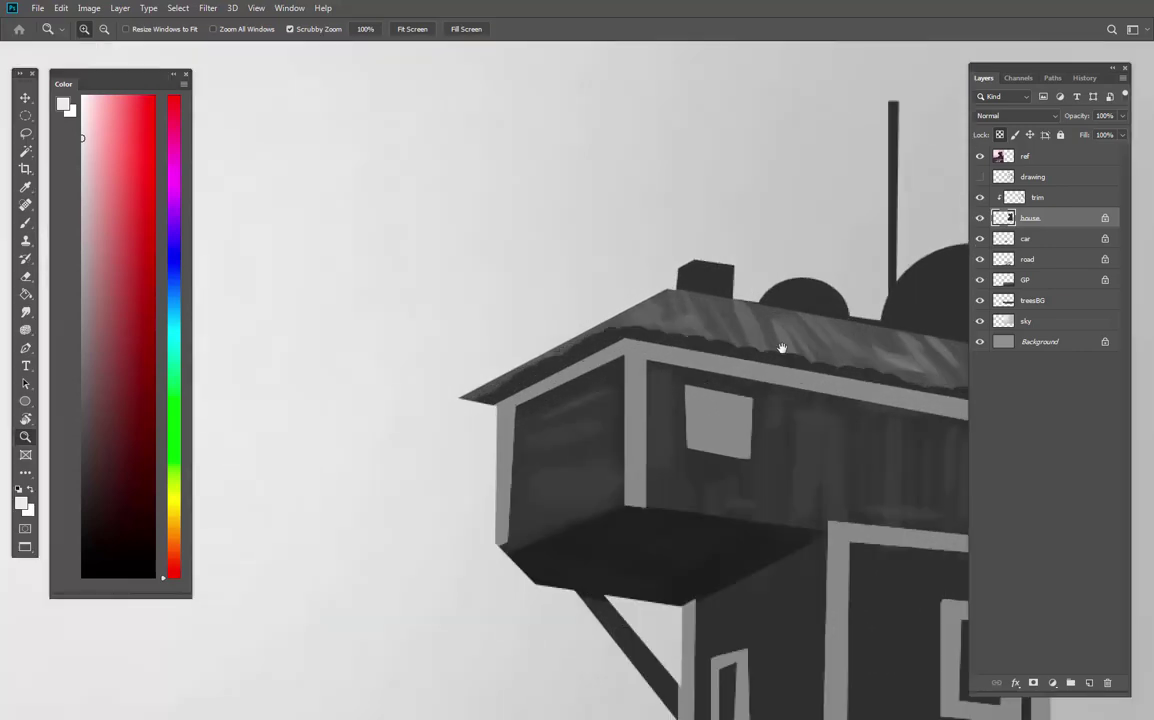
{"action": "left_click_drag", "start_coordinate": [783, 350], "coordinate": [649, 376]}
{"action": "left_click", "coordinate": [648, 376], "text": "alt"}
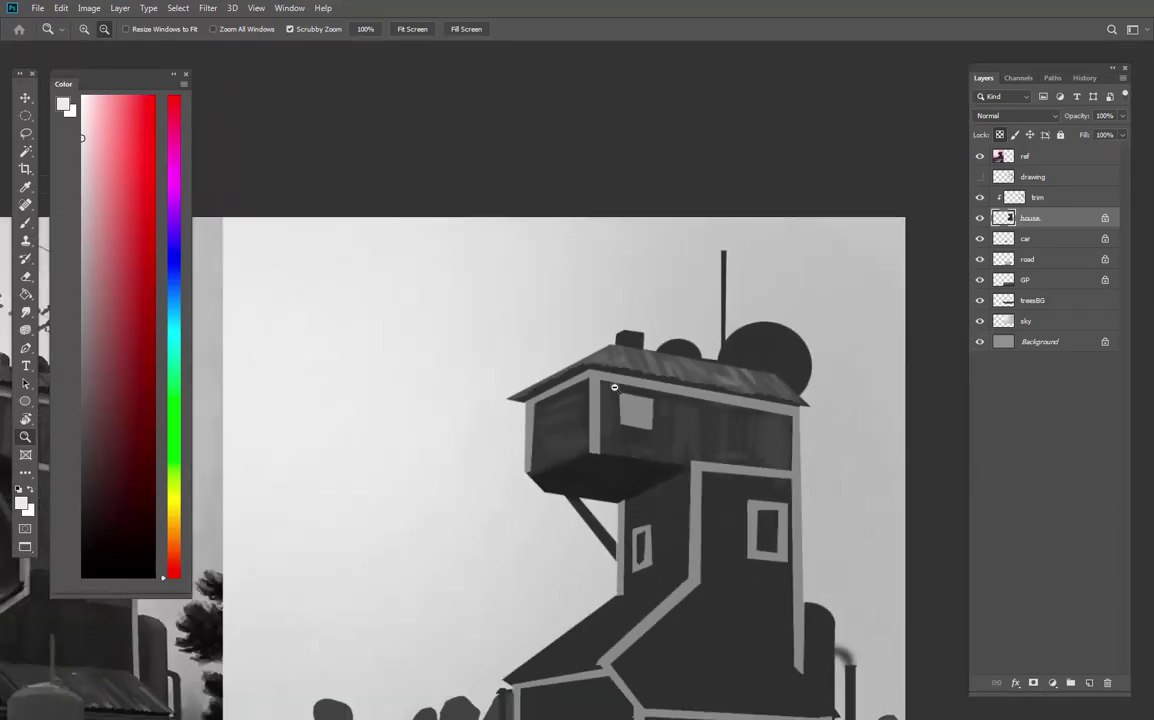
{"action": "key", "text": "f"}
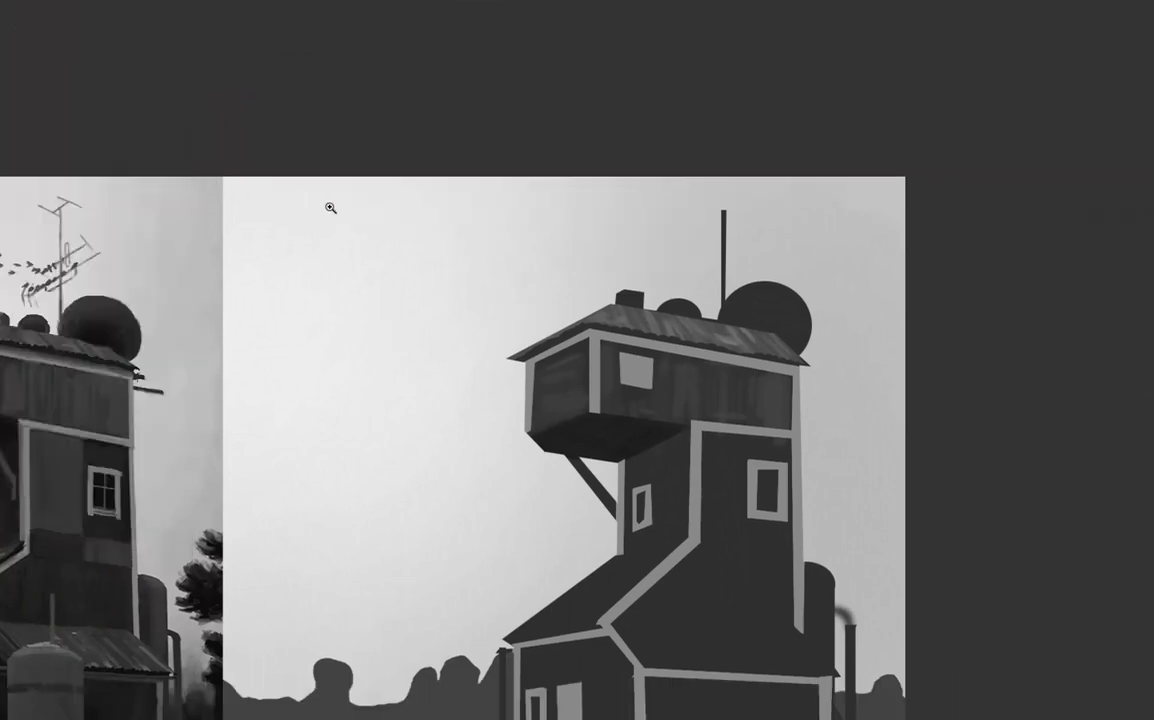
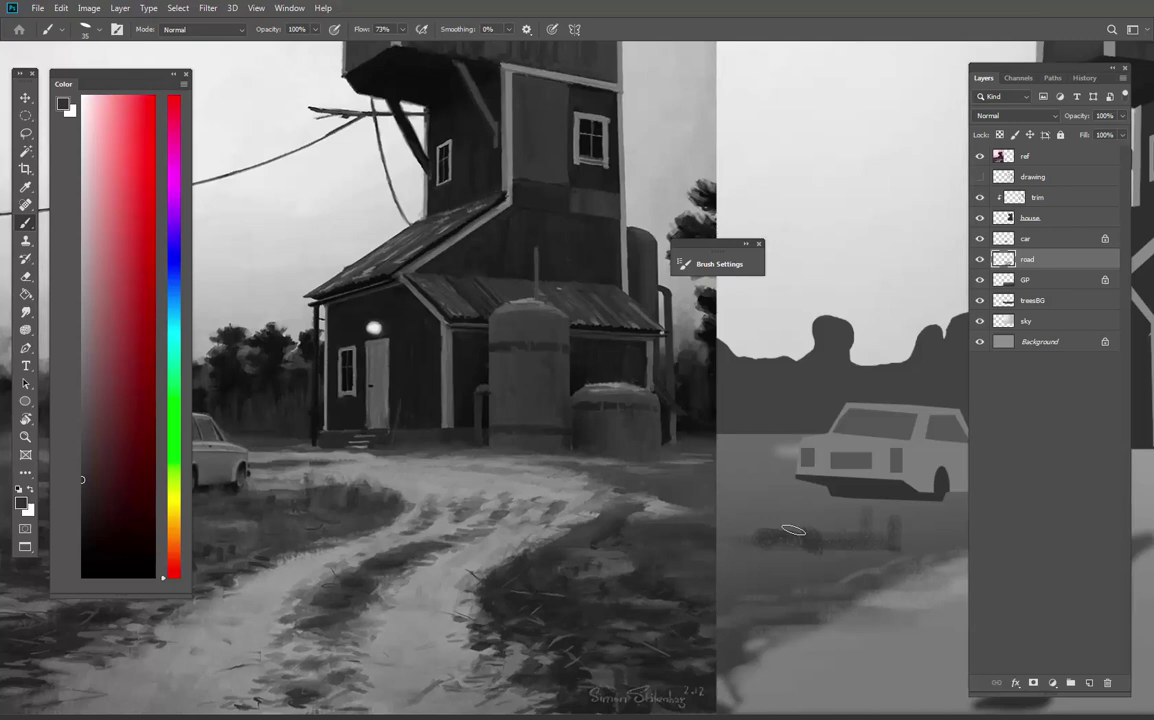
Review the brush's Texture settings and paint dark grass strokes on the ground below and beside the car
{"action": "left_click", "coordinate": [705, 263]}
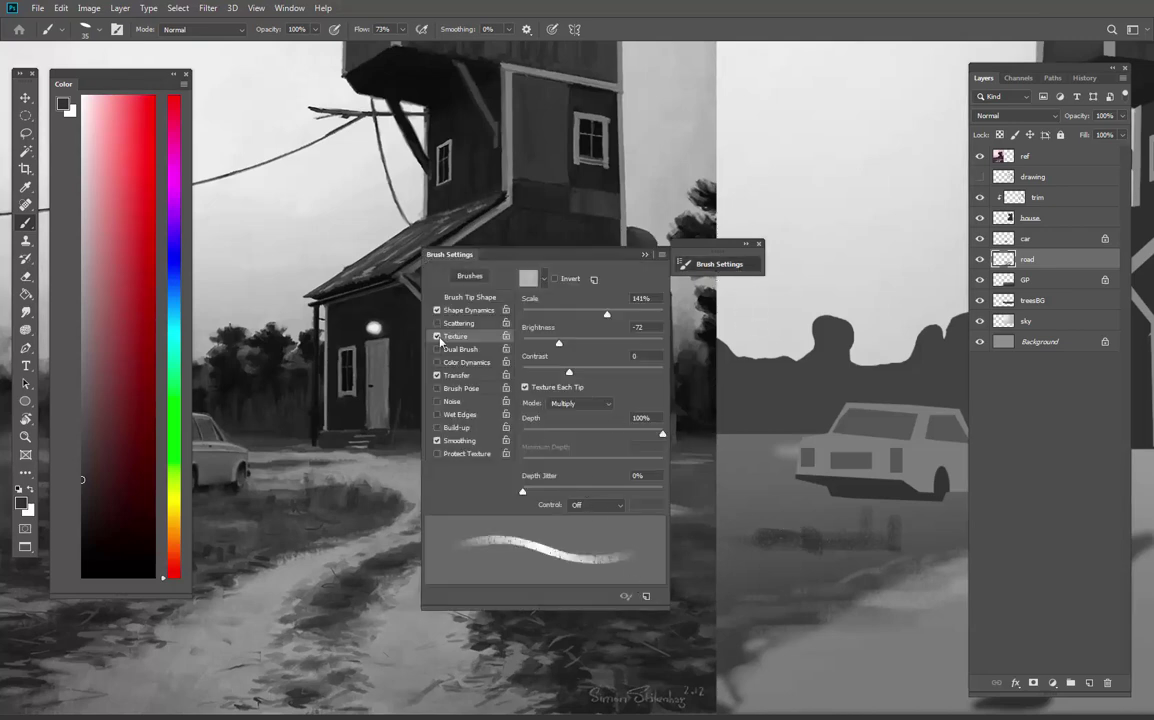
{"action": "left_click", "coordinate": [700, 263]}
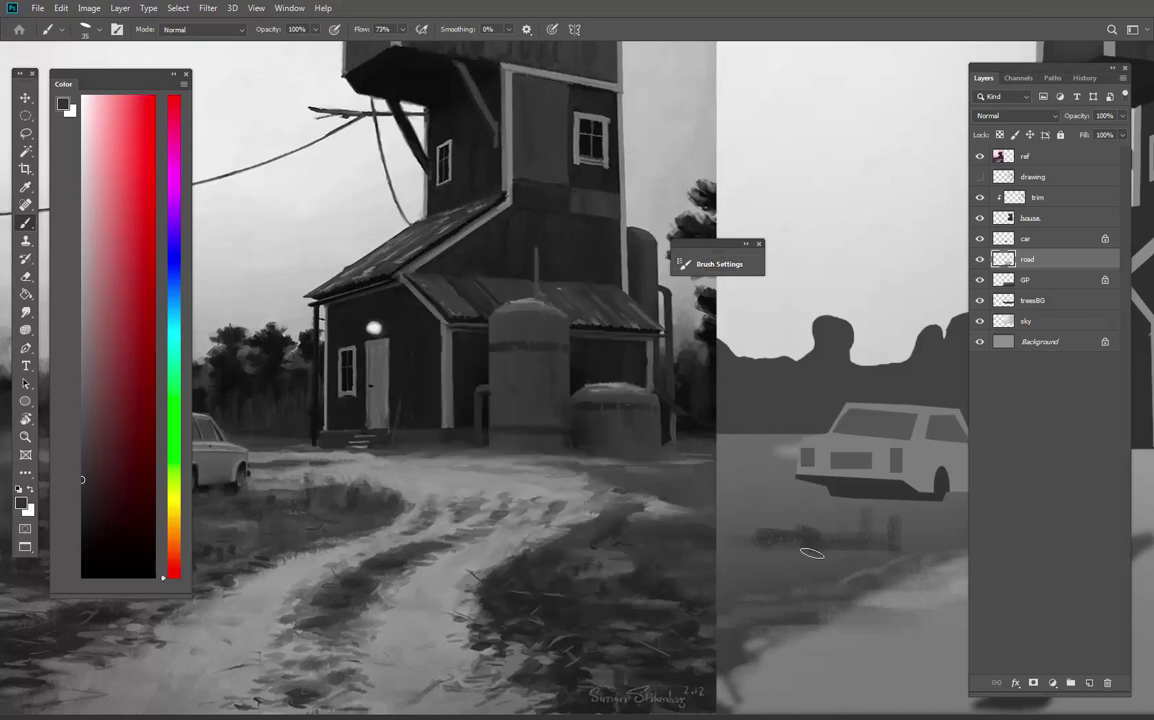
{"action": "key", "text": "f"}
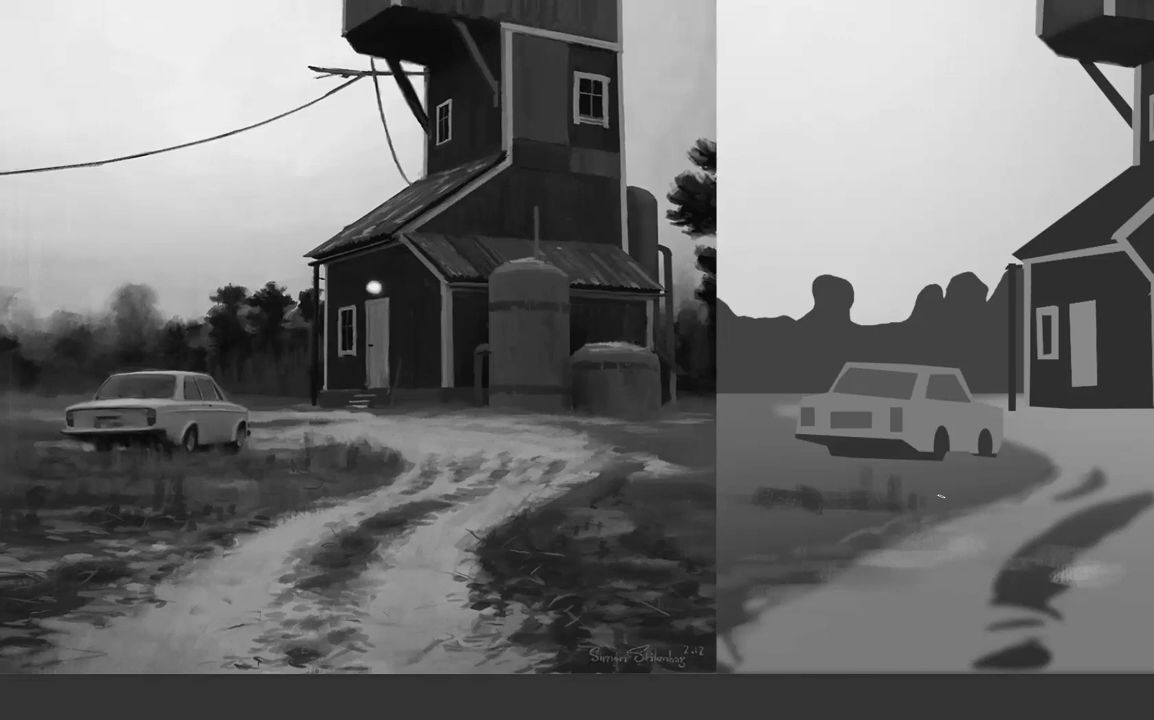
{"action": "left_click_drag", "start_coordinate": [942, 494], "coordinate": [940, 508]}
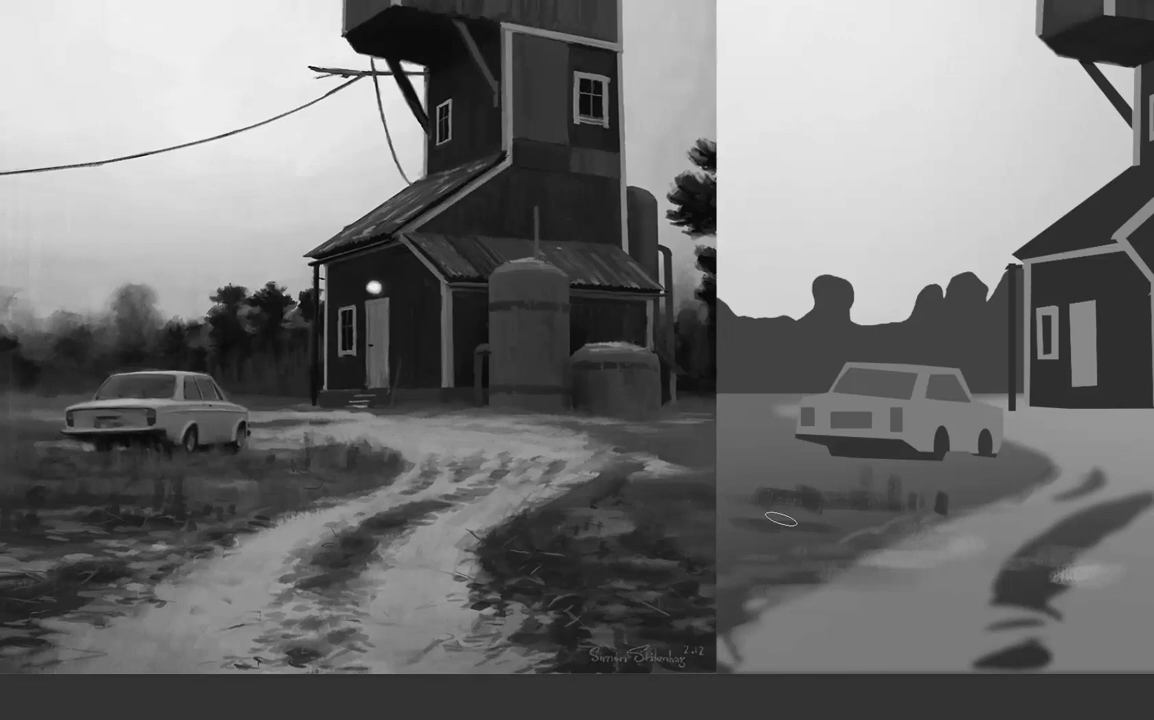
{"action": "left_click_drag", "start_coordinate": [782, 517], "coordinate": [789, 529]}
{"action": "left_click", "coordinate": [799, 539]}
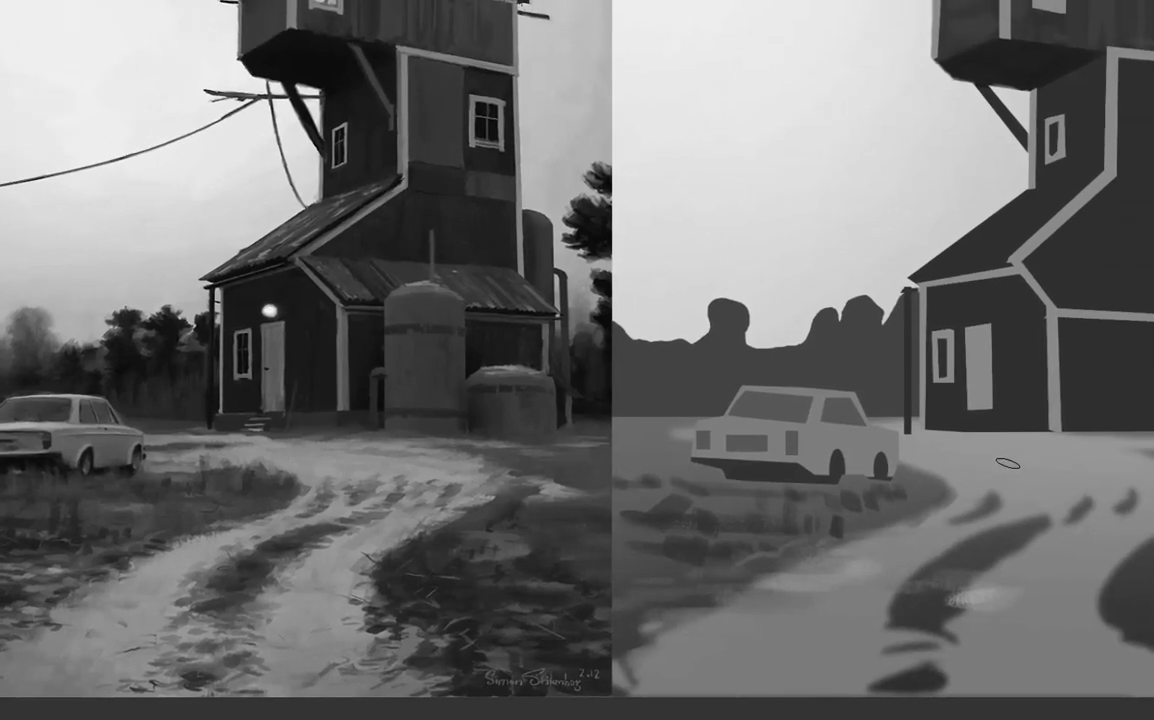
{"action": "mouse_move", "coordinate": [999, 473]}
{"action": "left_mouse_down"}
{"action": "mouse_move", "coordinate": [876, 499]}
{"action": "mouse_move", "coordinate": [976, 477]}
{"action": "mouse_move", "coordinate": [911, 477]}
{"action": "mouse_move", "coordinate": [984, 482]}
{"action": "mouse_move", "coordinate": [943, 467]}
{"action": "mouse_move", "coordinate": [942, 497]}
{"action": "mouse_move", "coordinate": [990, 485]}
{"action": "left_mouse_up"}
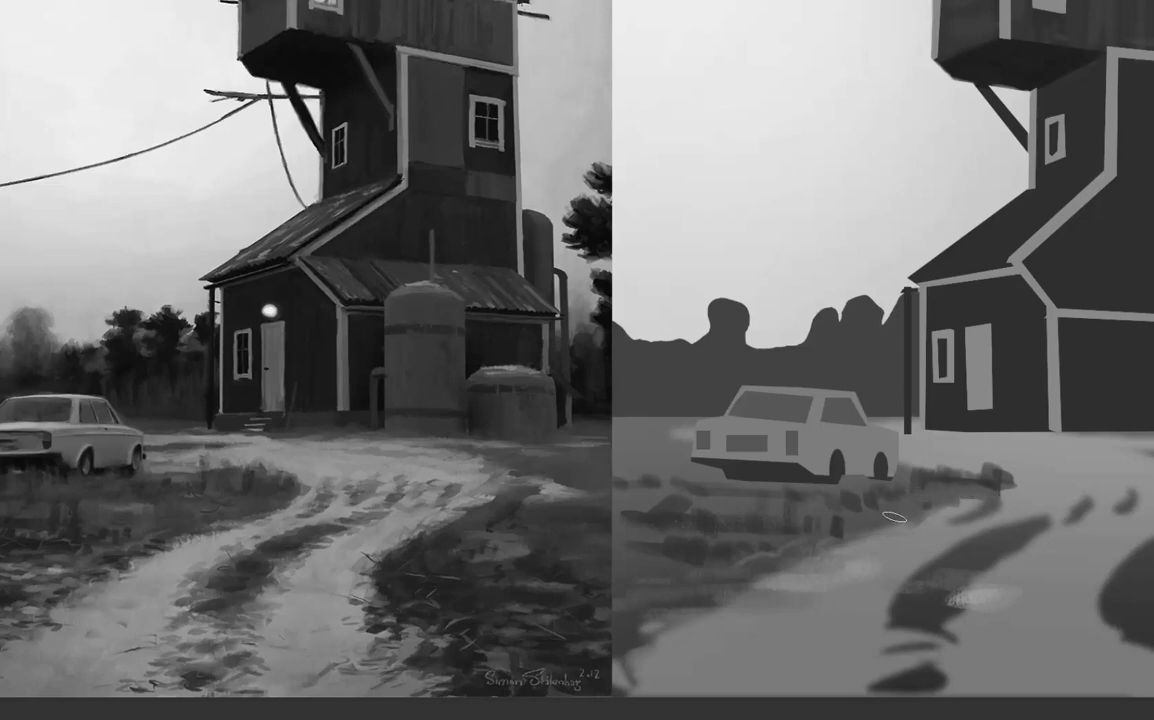
Paint light grey highlights along the road's wheel tracks and soften the grass around the car with a larger brush
{"action": "key", "text": "z"}
{"action": "left_click_drag", "start_coordinate": [880, 564], "coordinate": [829, 584]}
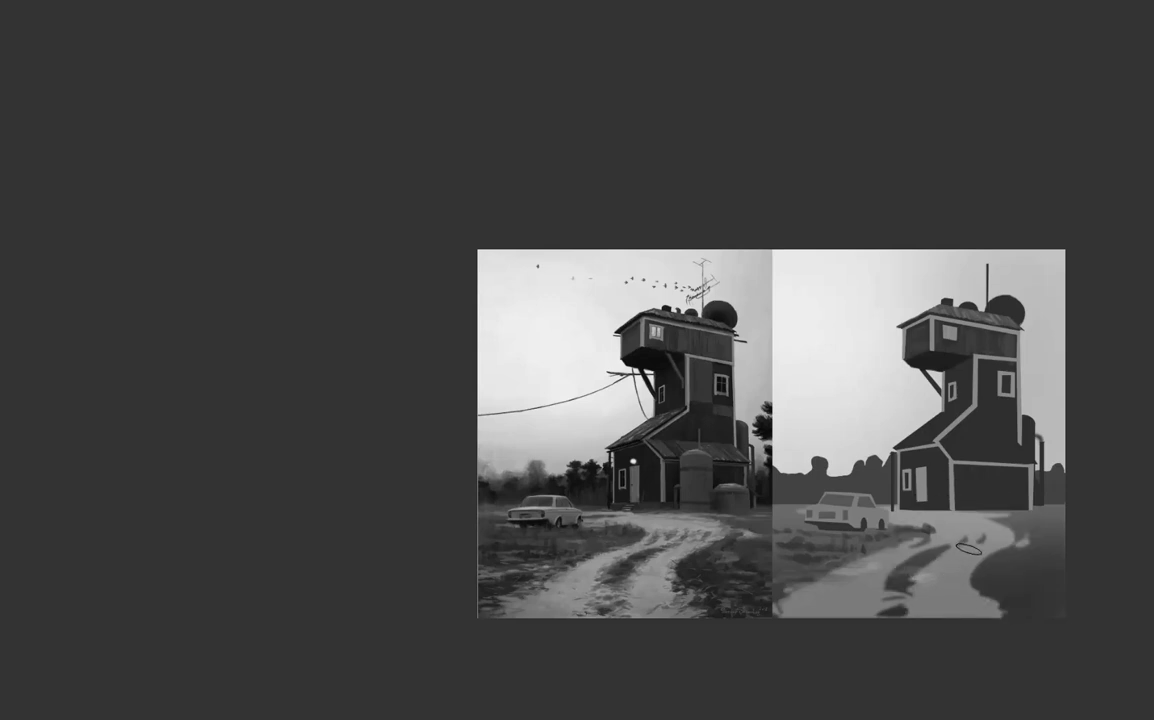
{"action": "mouse_move", "coordinate": [966, 550]}
{"action": "left_mouse_down"}
{"action": "mouse_move", "coordinate": [949, 601]}
{"action": "mouse_move", "coordinate": [976, 557]}
{"action": "mouse_move", "coordinate": [938, 596]}
{"action": "mouse_move", "coordinate": [974, 589]}
{"action": "mouse_move", "coordinate": [933, 597]}
{"action": "mouse_move", "coordinate": [979, 610]}
{"action": "left_mouse_up"}
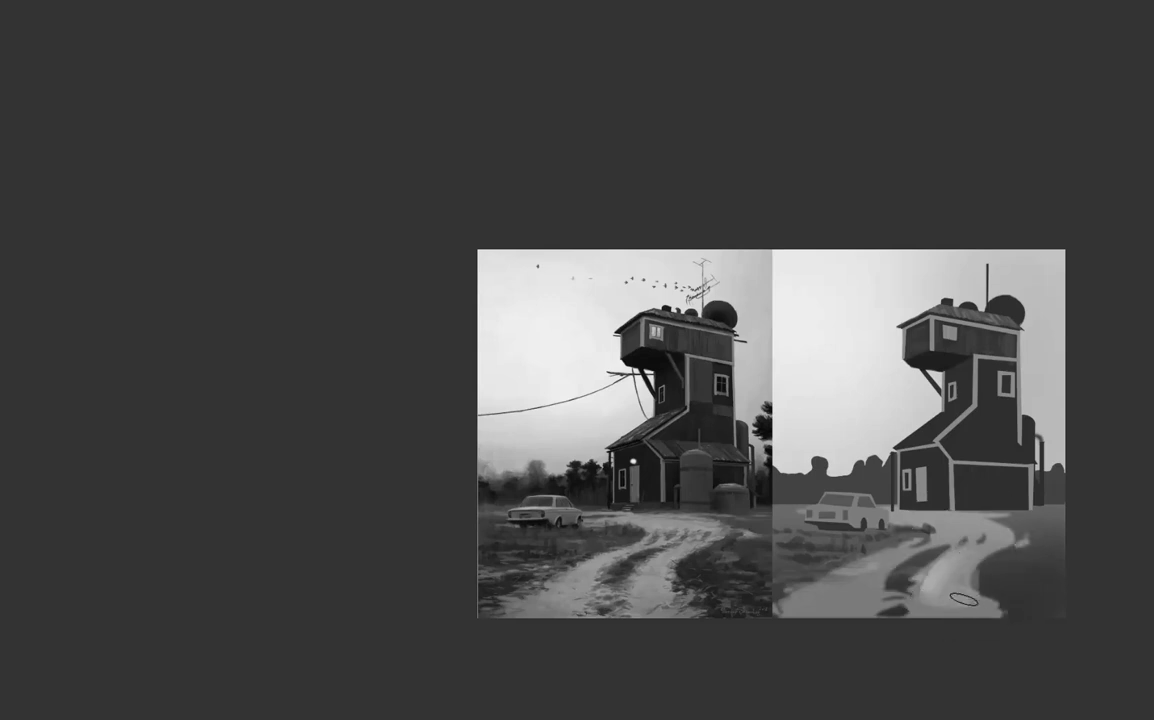
{"action": "left_click_drag", "start_coordinate": [859, 590], "coordinate": [829, 606]}
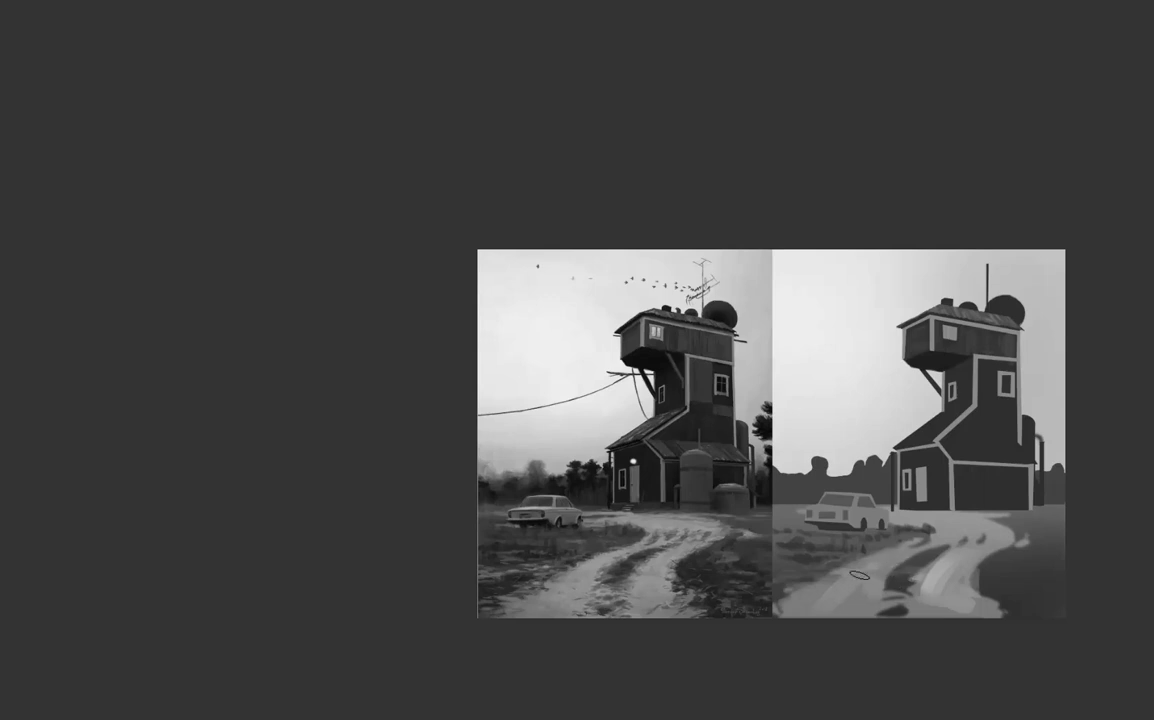
{"action": "left_click", "coordinate": [842, 585]}
{"action": "left_click_drag", "start_coordinate": [852, 608], "coordinate": [867, 600]}
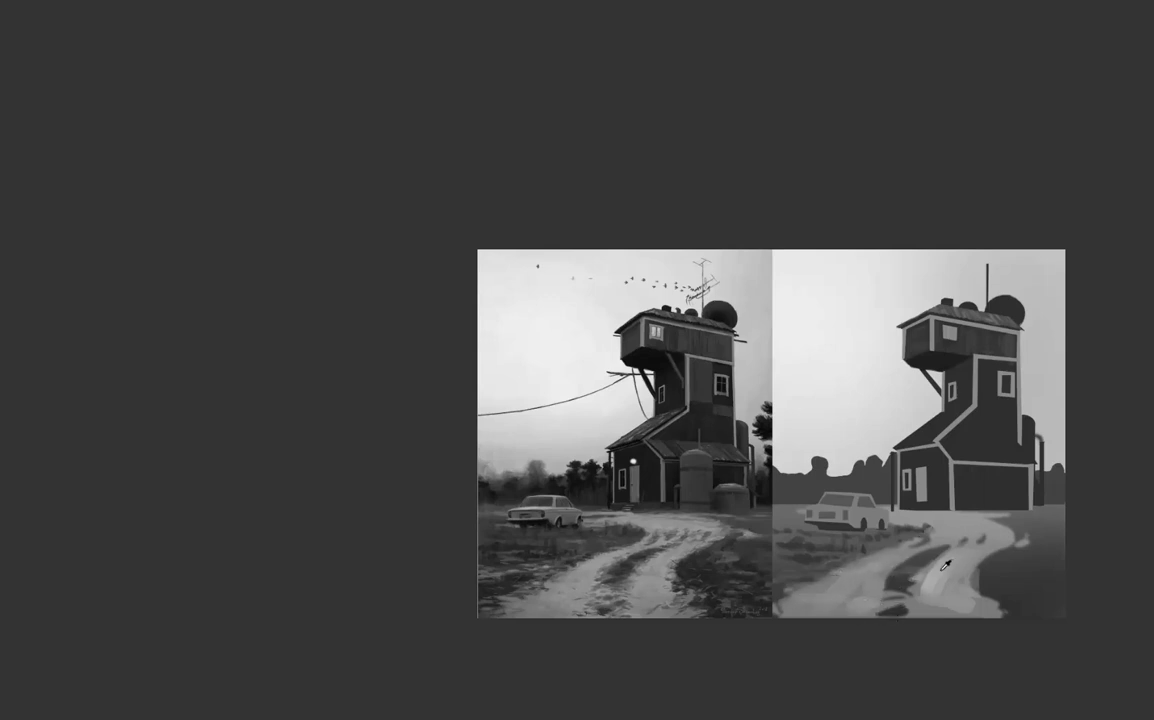
{"action": "left_click_drag", "start_coordinate": [953, 530], "coordinate": [966, 530]}
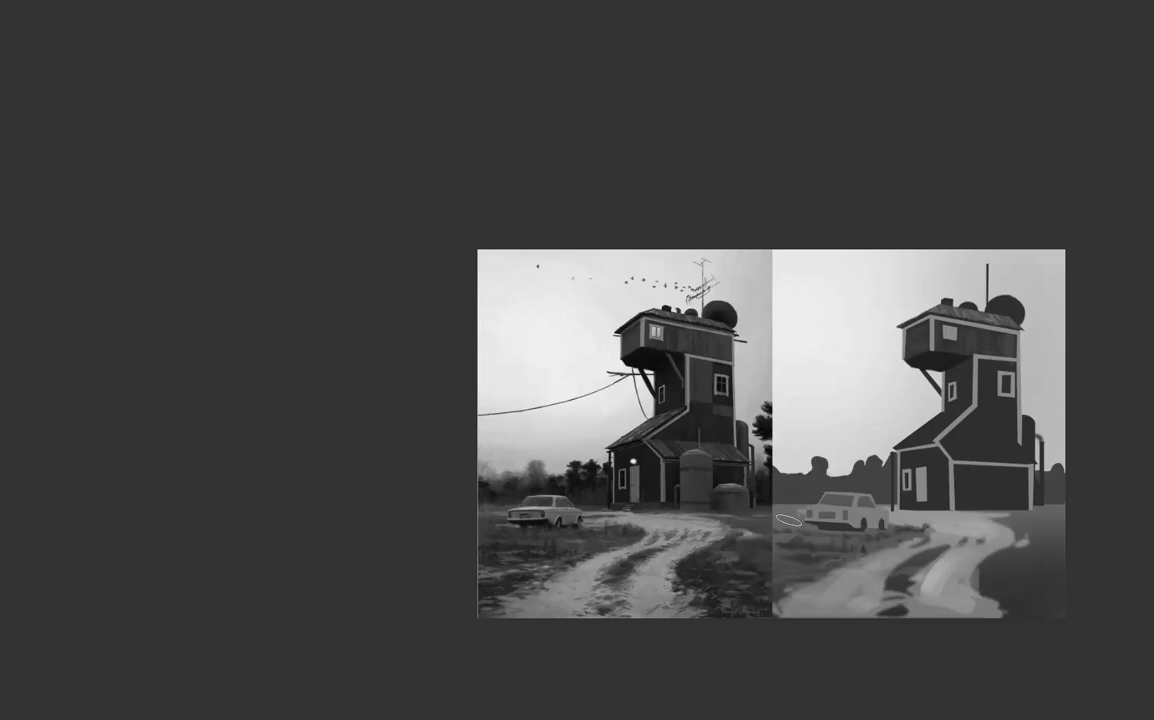
{"action": "key", "text": "bracketright"}
{"action": "key", "text": "bracketright"}
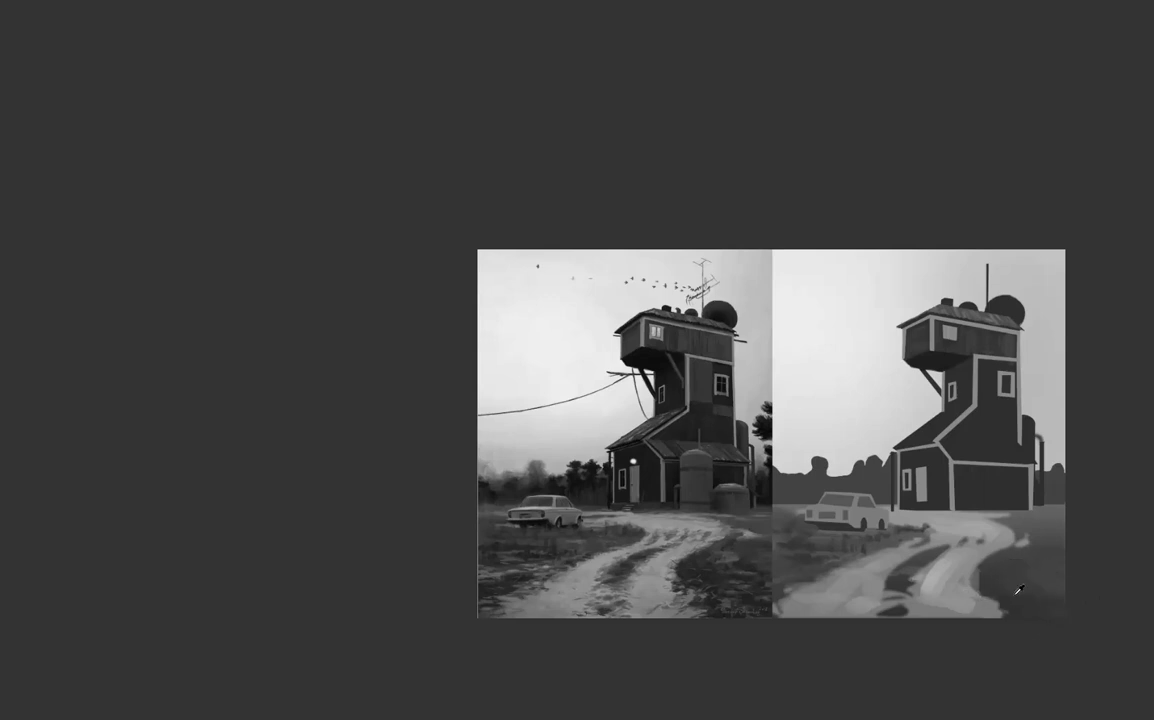
Sample greys from the painting and brush a lighter road patch into the dark grass beside the road's bend
{"action": "left_click", "coordinate": [1030, 564], "text": "alt"}
{"action": "left_click_drag", "start_coordinate": [1025, 546], "coordinate": [1052, 540]}
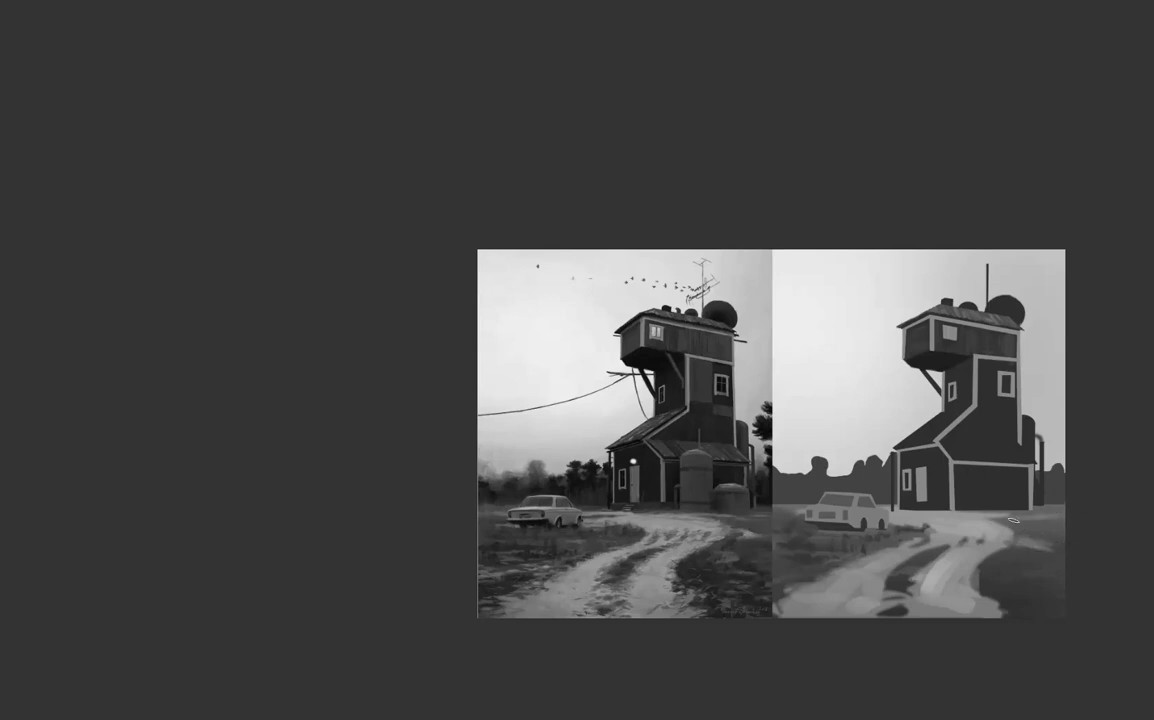
{"action": "left_click", "coordinate": [1018, 524], "text": "alt"}
{"action": "left_click", "coordinate": [922, 476], "text": "alt"}
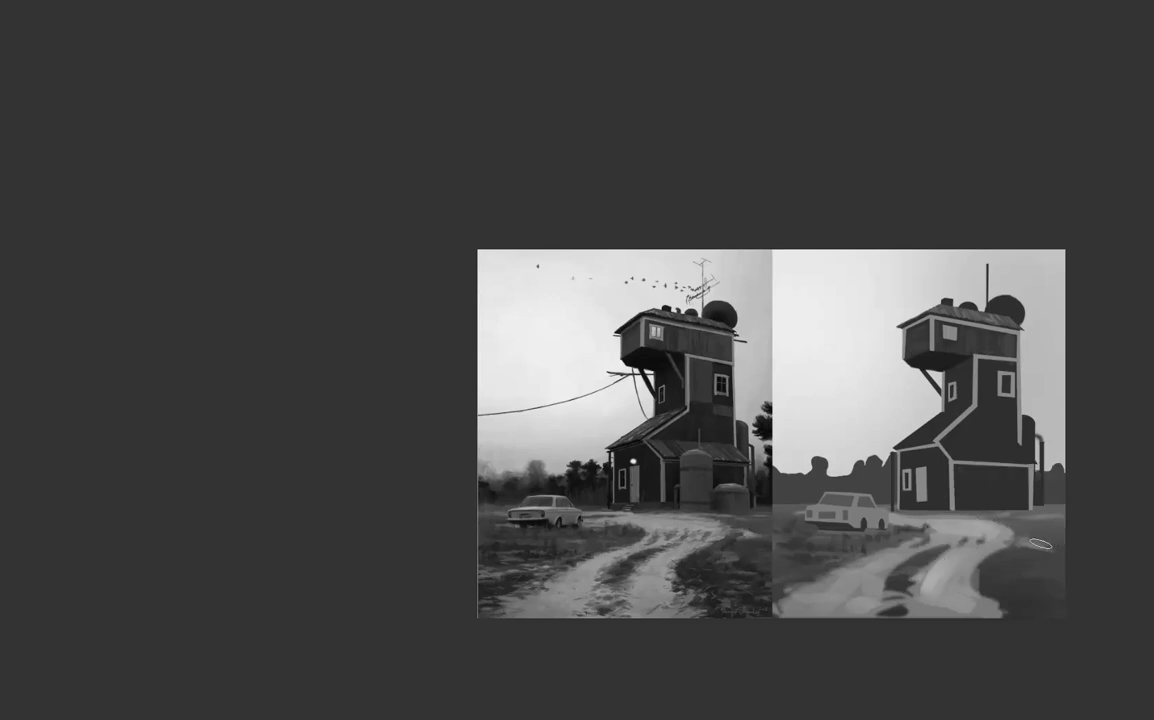
Paint the worn ruts along the road's wheel tracks, tilting the roundPaint brush tip to another angle
{"action": "left_click_drag", "start_coordinate": [952, 544], "coordinate": [919, 565]}
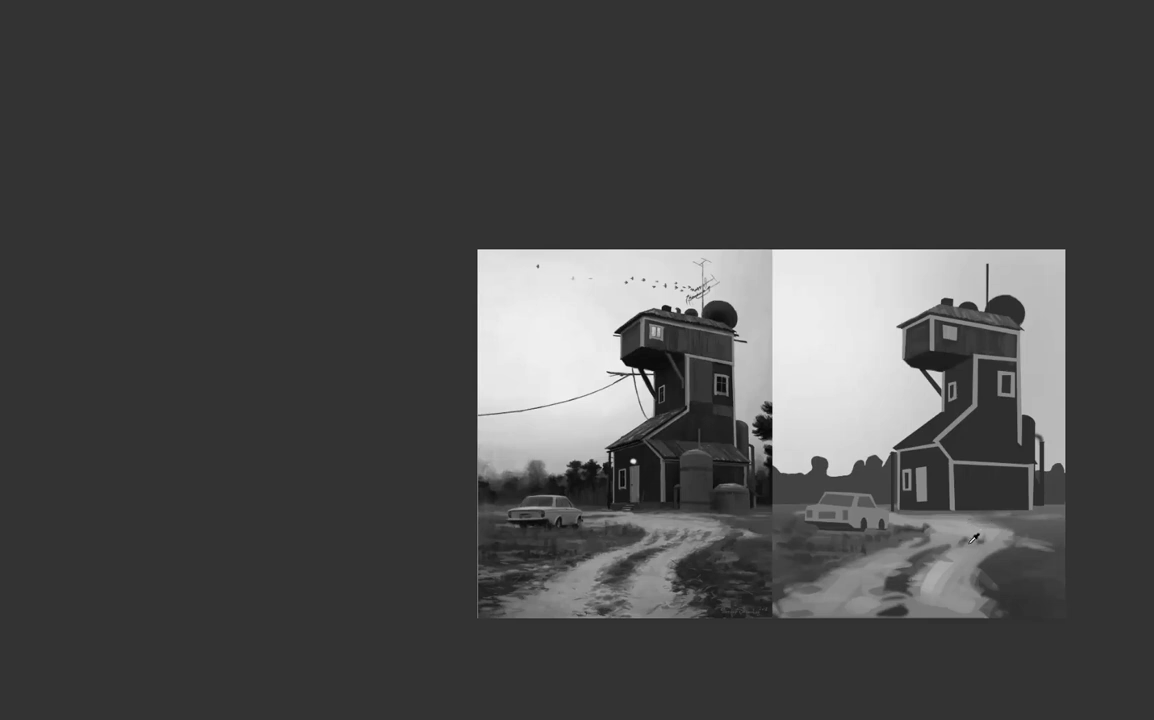
{"action": "right_click", "coordinate": [971, 540]}
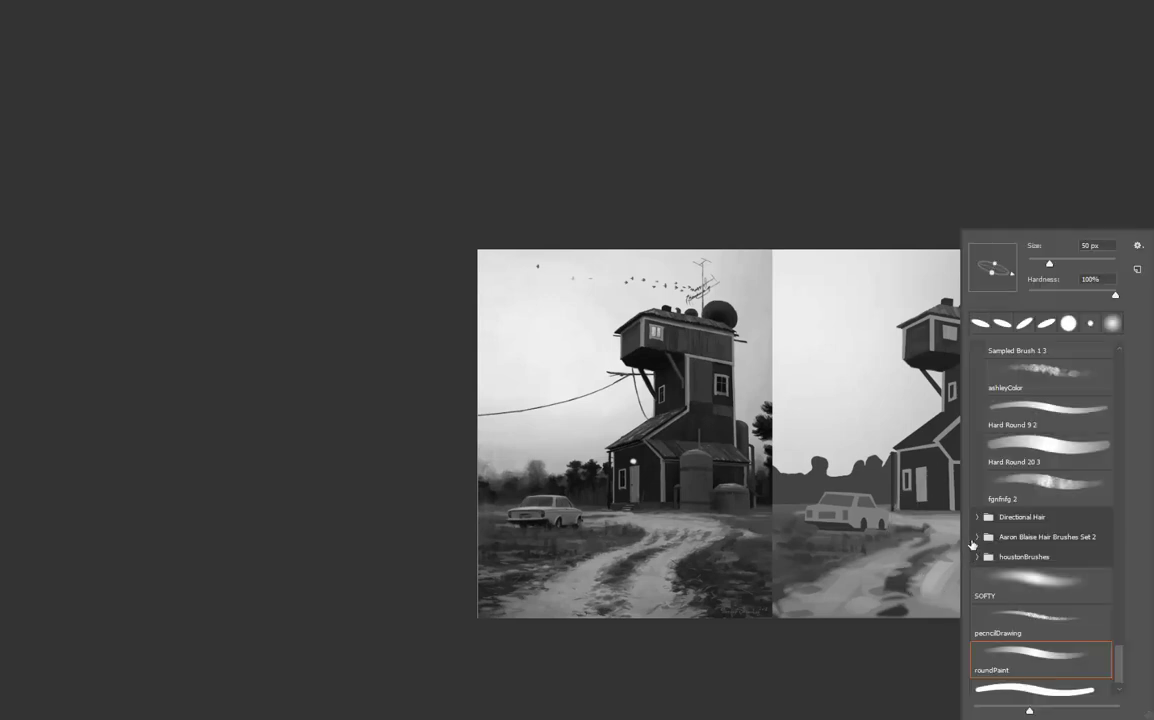
{"action": "left_click_drag", "start_coordinate": [1013, 274], "coordinate": [1018, 261]}
{"action": "left_click", "coordinate": [842, 499], "text": "alt"}
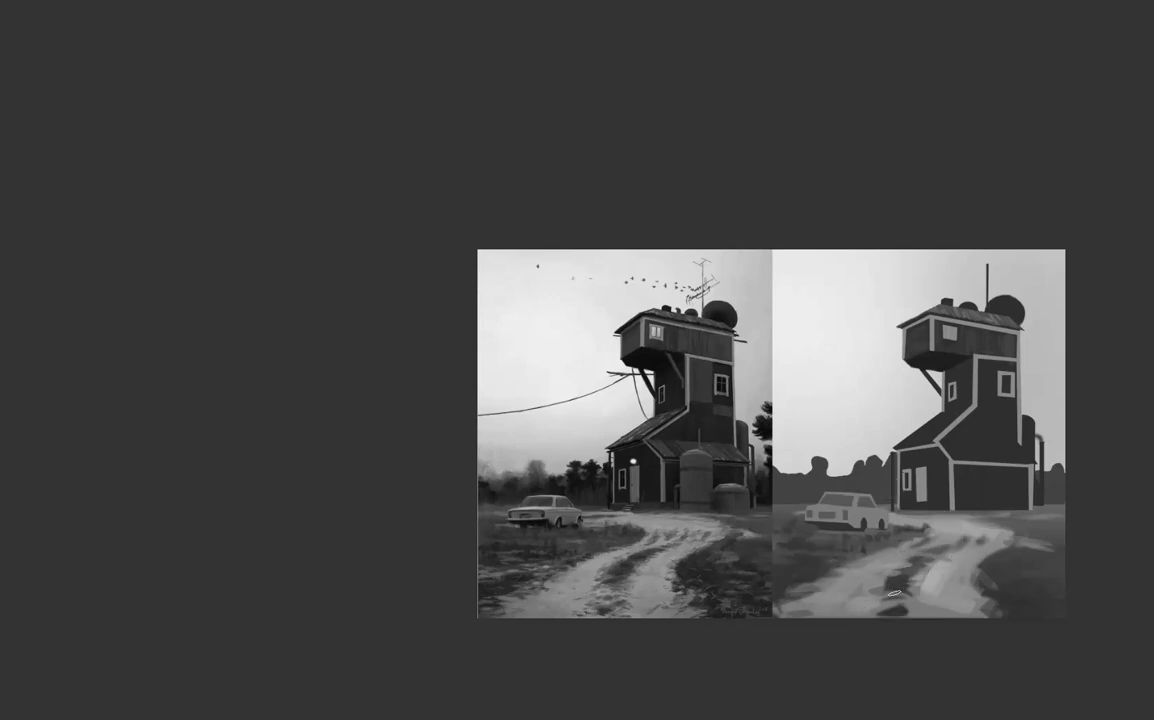
Leave the full-screen view, zoom in on the car, and open the Navigator over the middle of the canvas
{"action": "key", "text": "f"}
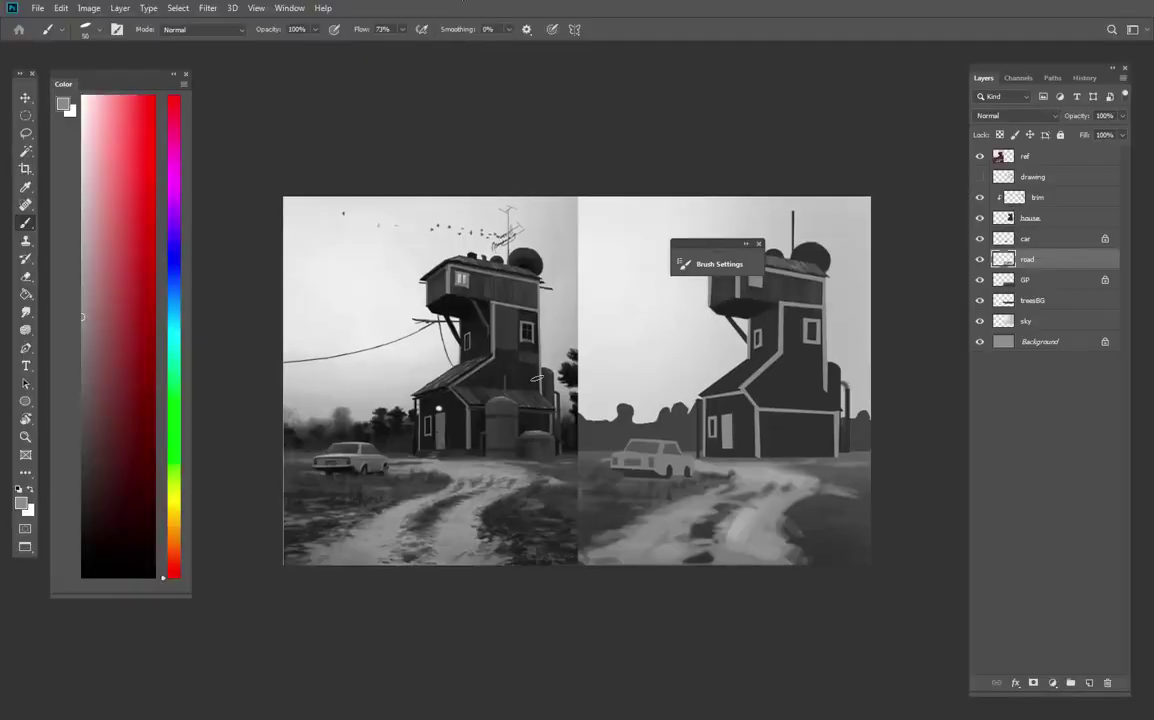
{"action": "key", "text": "z"}
{"action": "left_click_drag", "start_coordinate": [543, 386], "coordinate": [424, 261]}
{"action": "left_click", "coordinate": [560, 490]}
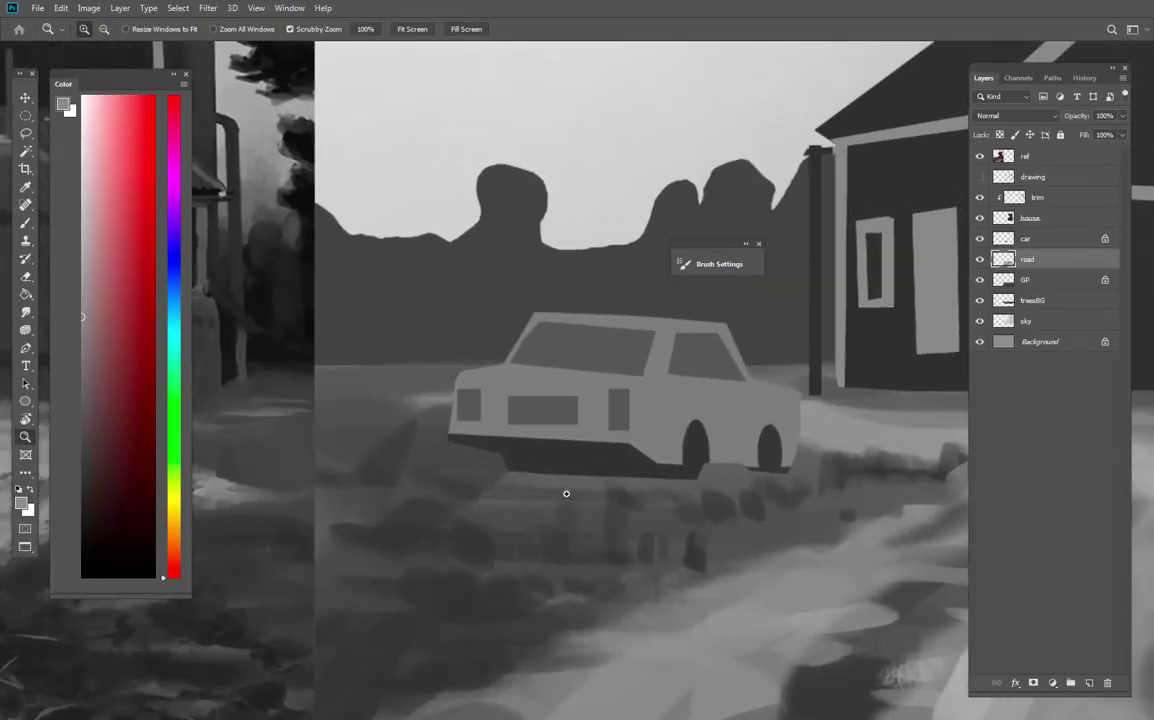
{"action": "left_click", "coordinate": [289, 8]}
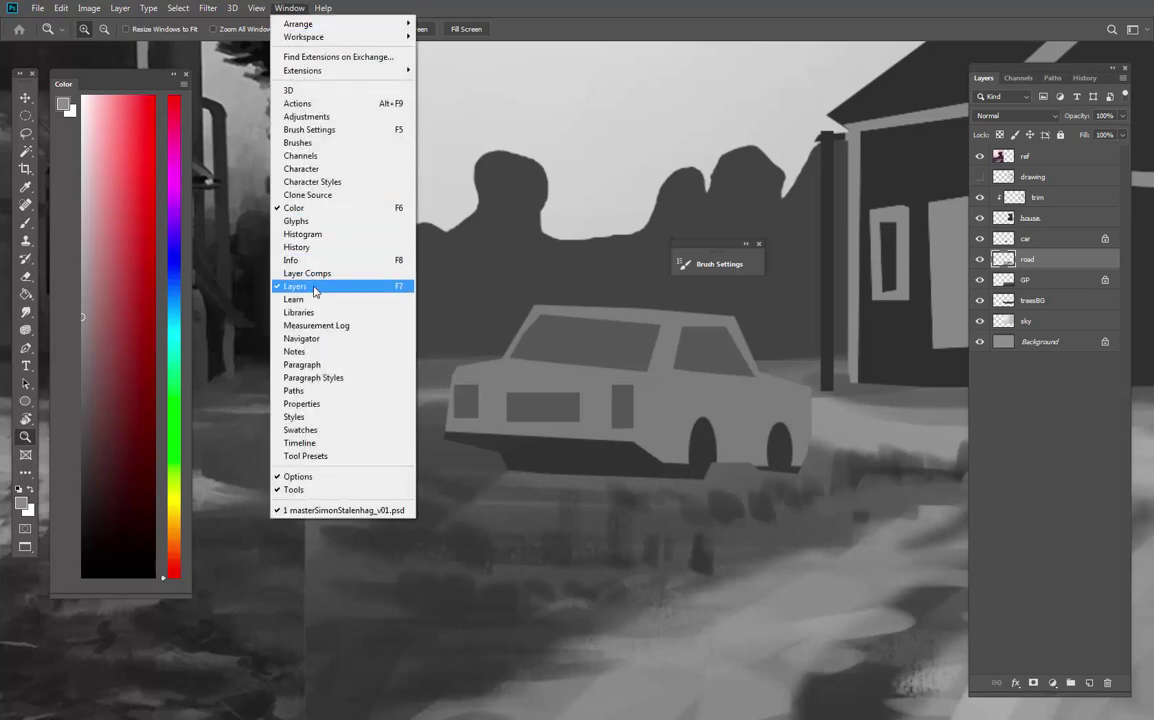
{"action": "left_click", "coordinate": [301, 338]}
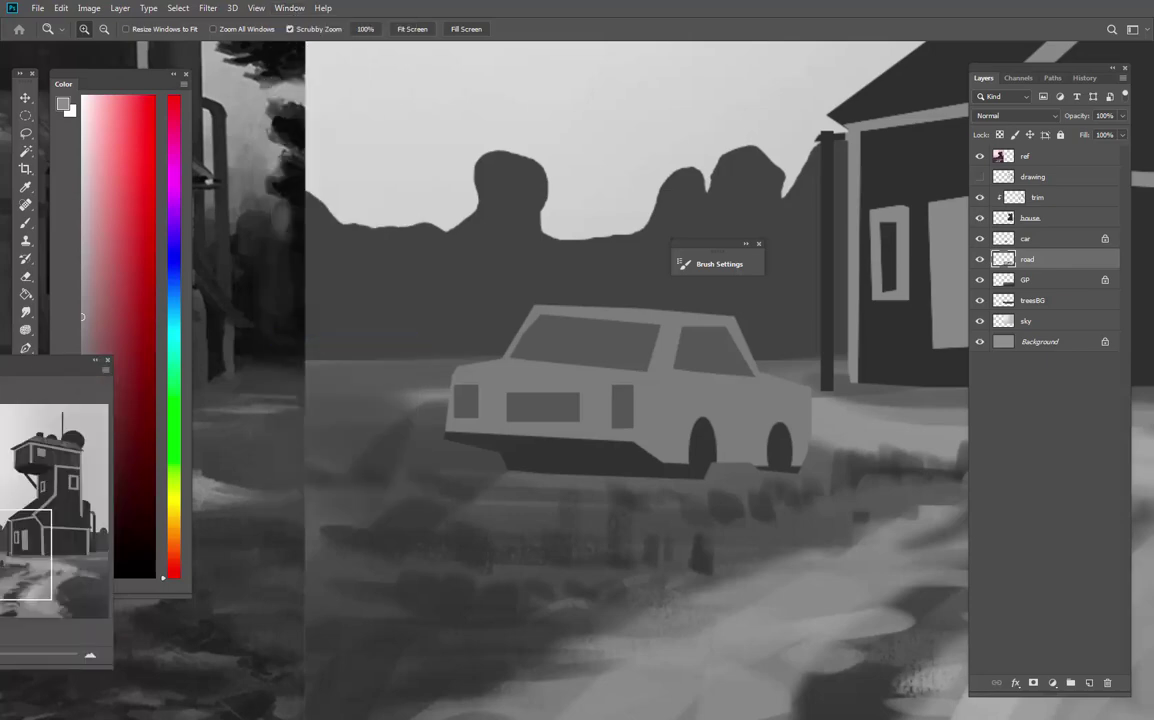
{"action": "mouse_move", "coordinate": [60, 364]}
{"action": "left_mouse_down"}
{"action": "mouse_move", "coordinate": [64, 352]}
{"action": "mouse_move", "coordinate": [576, 252]}
{"action": "left_mouse_up"}
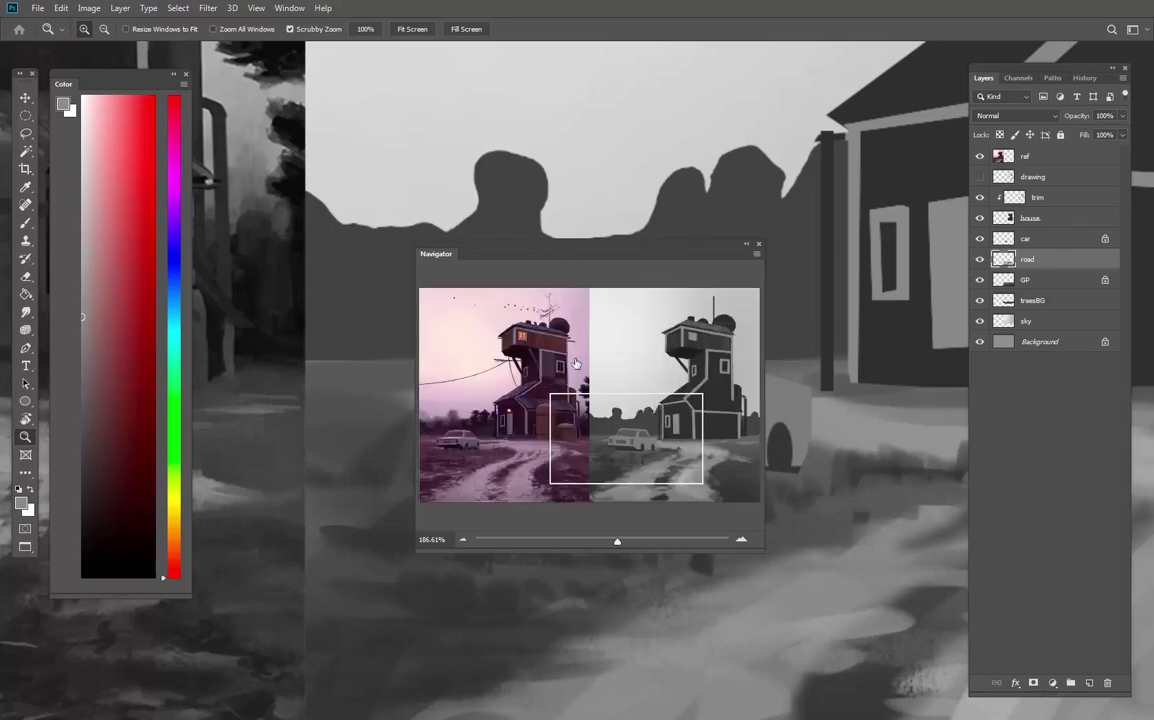
{"action": "left_click", "coordinate": [265, 12]}
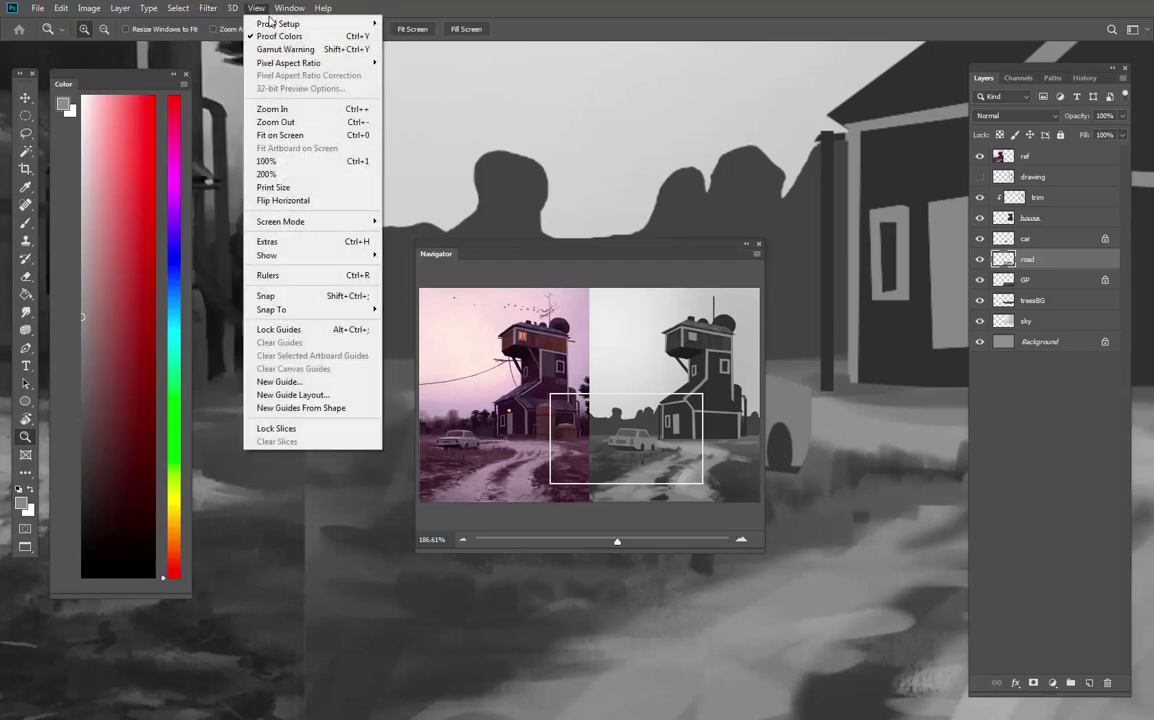
{"action": "mouse_move", "coordinate": [280, 23]}
{"action": "key", "text": "Escape"}
{"action": "key", "text": "Escape"}
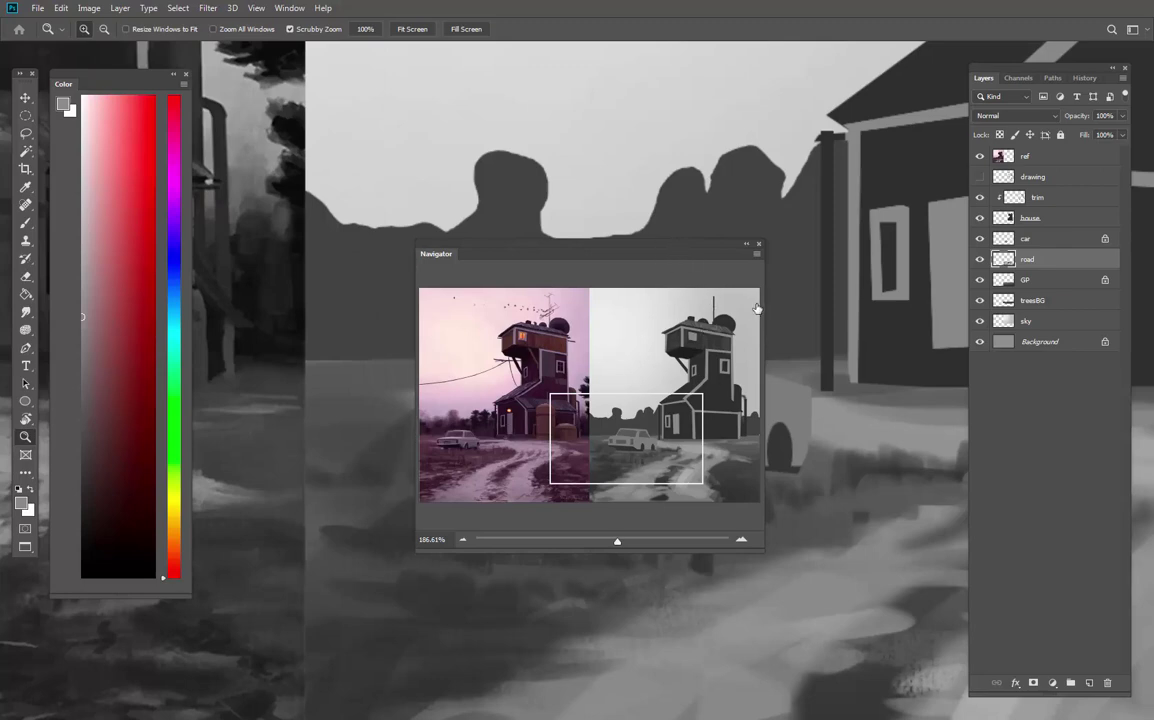
Set the Navigator's view box colour to the custom grey 989898
{"action": "left_click", "coordinate": [757, 254]}
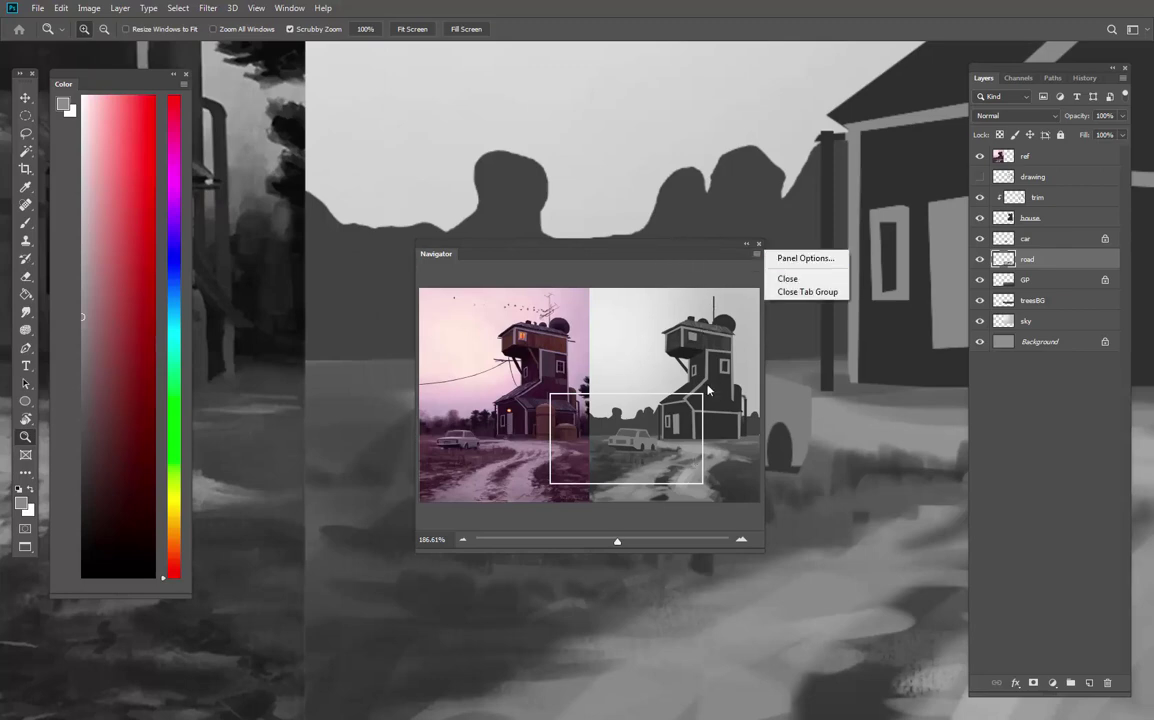
{"action": "left_click", "coordinate": [808, 259]}
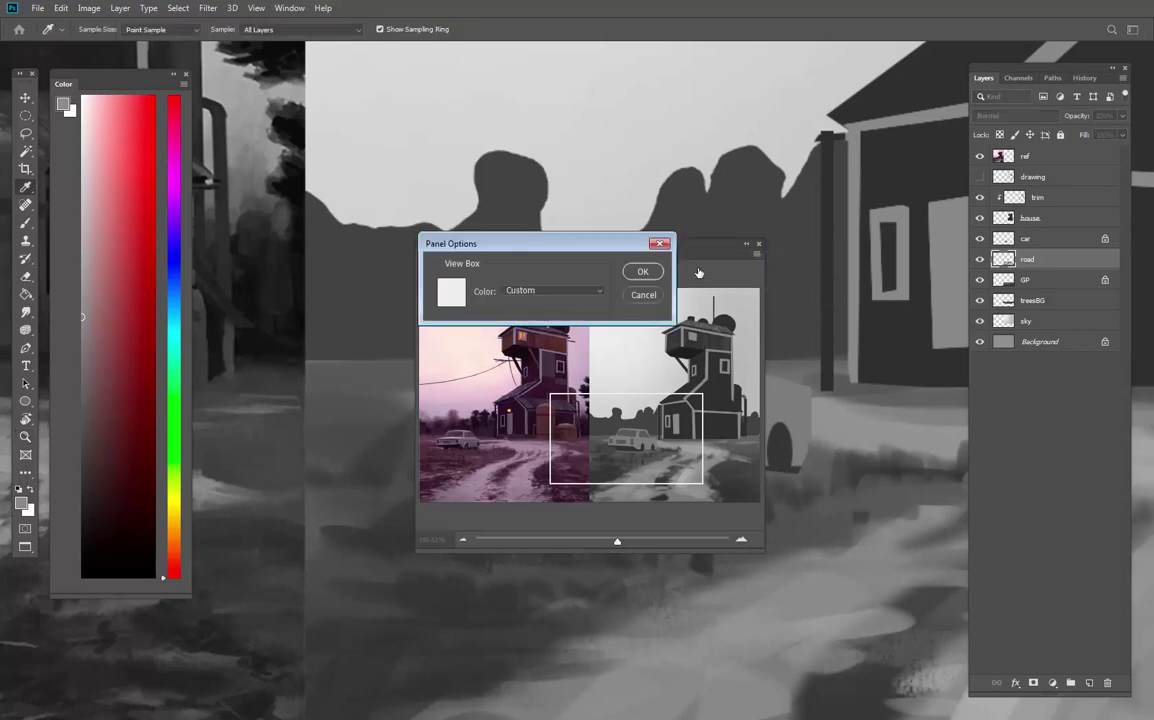
{"action": "left_click", "coordinate": [459, 294]}
{"action": "left_click", "coordinate": [751, 393]}
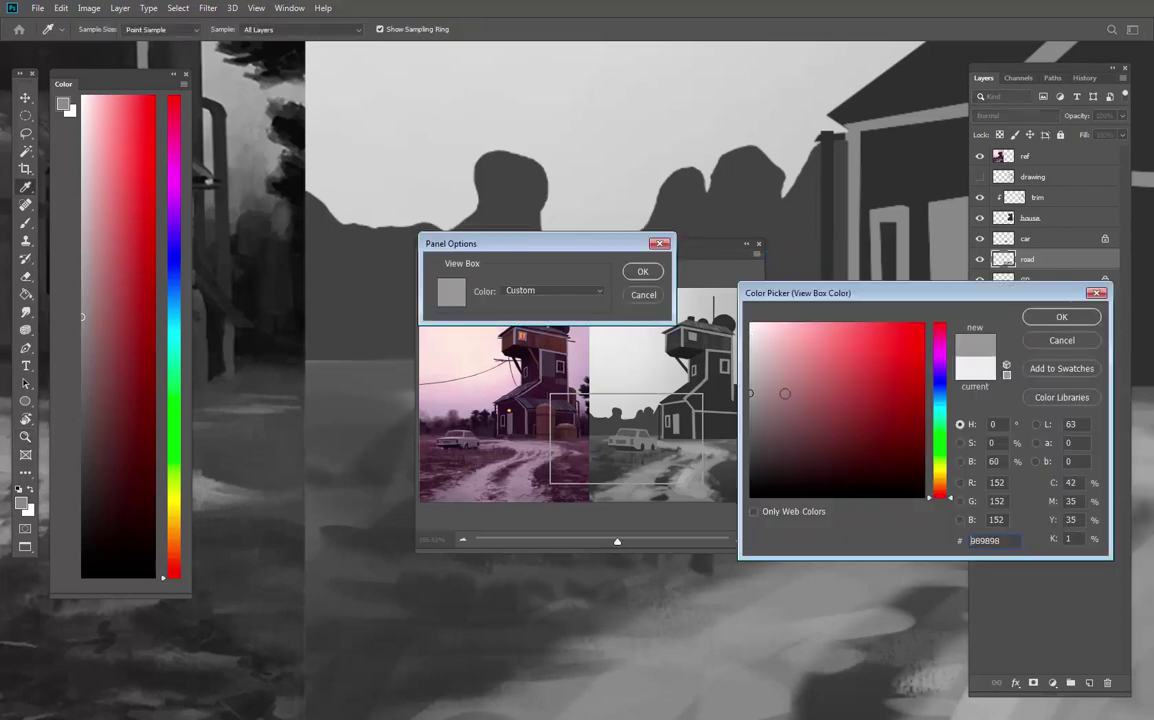
{"action": "left_click", "coordinate": [1064, 317]}
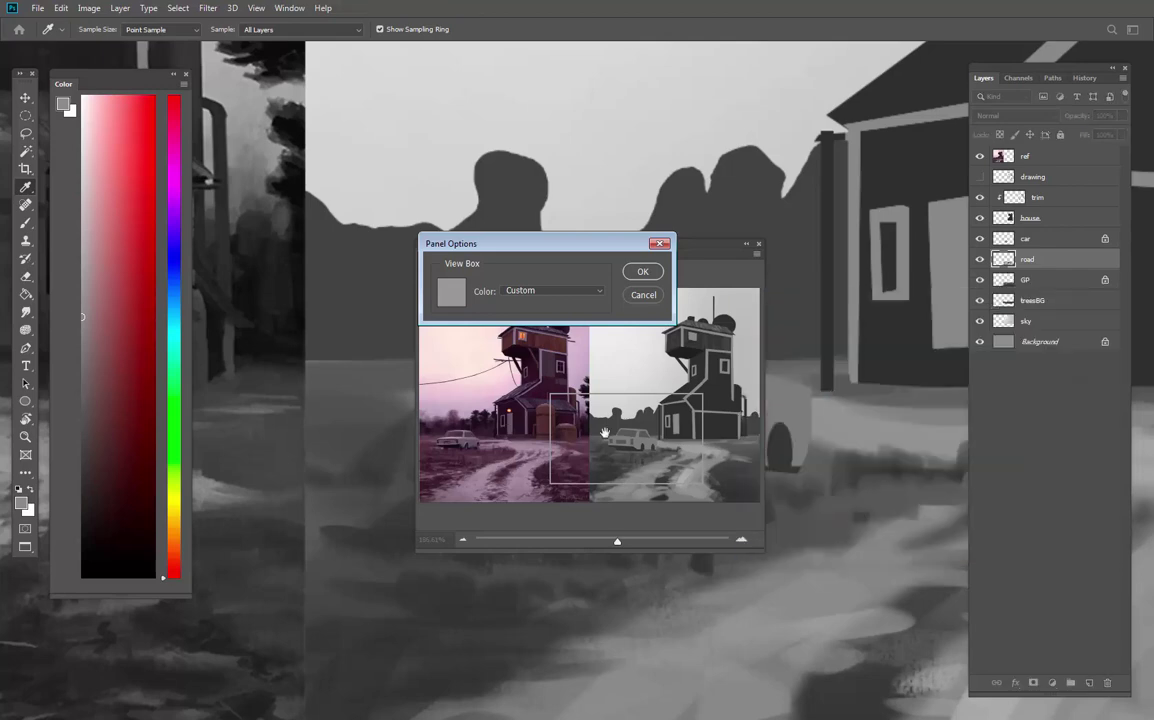
{"action": "left_click", "coordinate": [591, 291]}
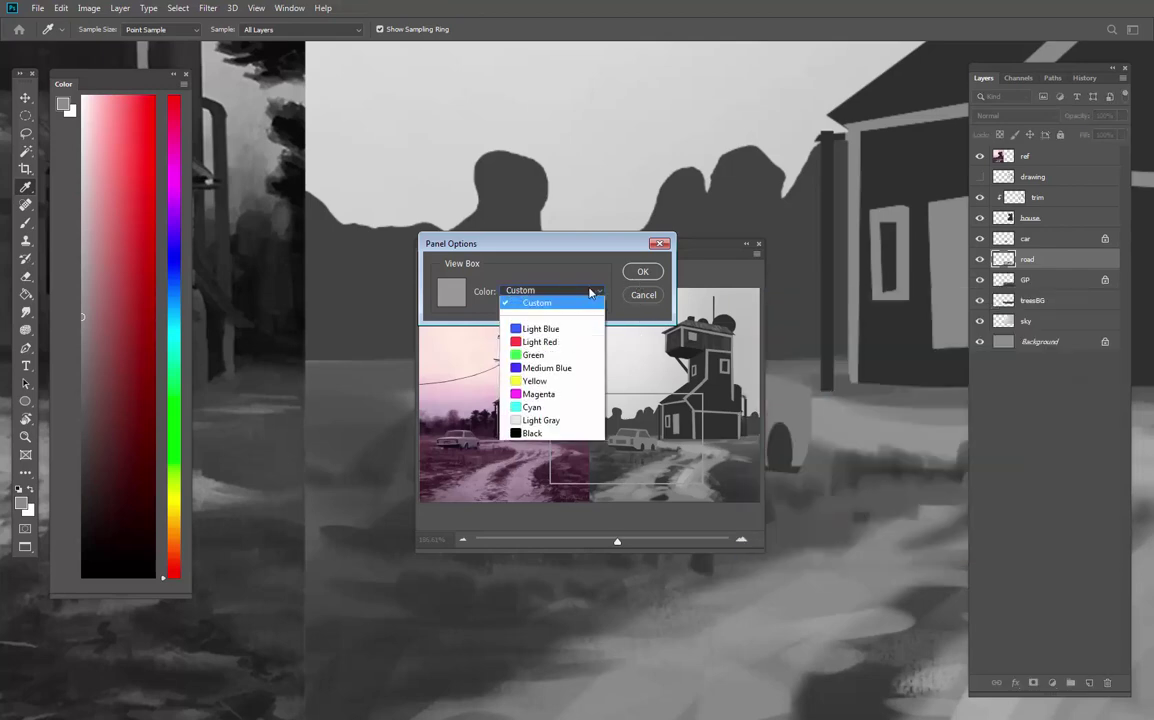
{"action": "left_click", "coordinate": [535, 262]}
{"action": "left_click", "coordinate": [643, 271]}
{"action": "key", "text": "z"}
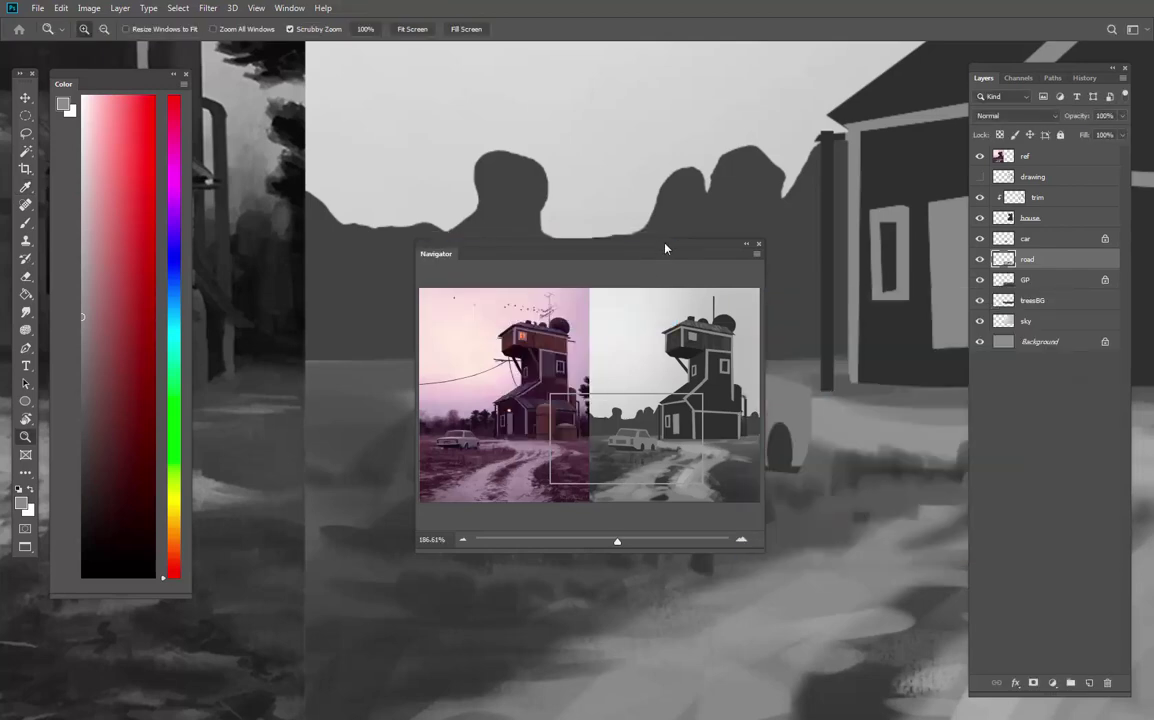
Shrink the Navigator and move it off the painting workspace
{"action": "mouse_move", "coordinate": [666, 247]}
{"action": "left_mouse_down"}
{"action": "mouse_move", "coordinate": [703, 266]}
{"action": "mouse_move", "coordinate": [20, 260]}
{"action": "mouse_move", "coordinate": [347, 120]}
{"action": "mouse_move", "coordinate": [358, 85]}
{"action": "left_mouse_up"}
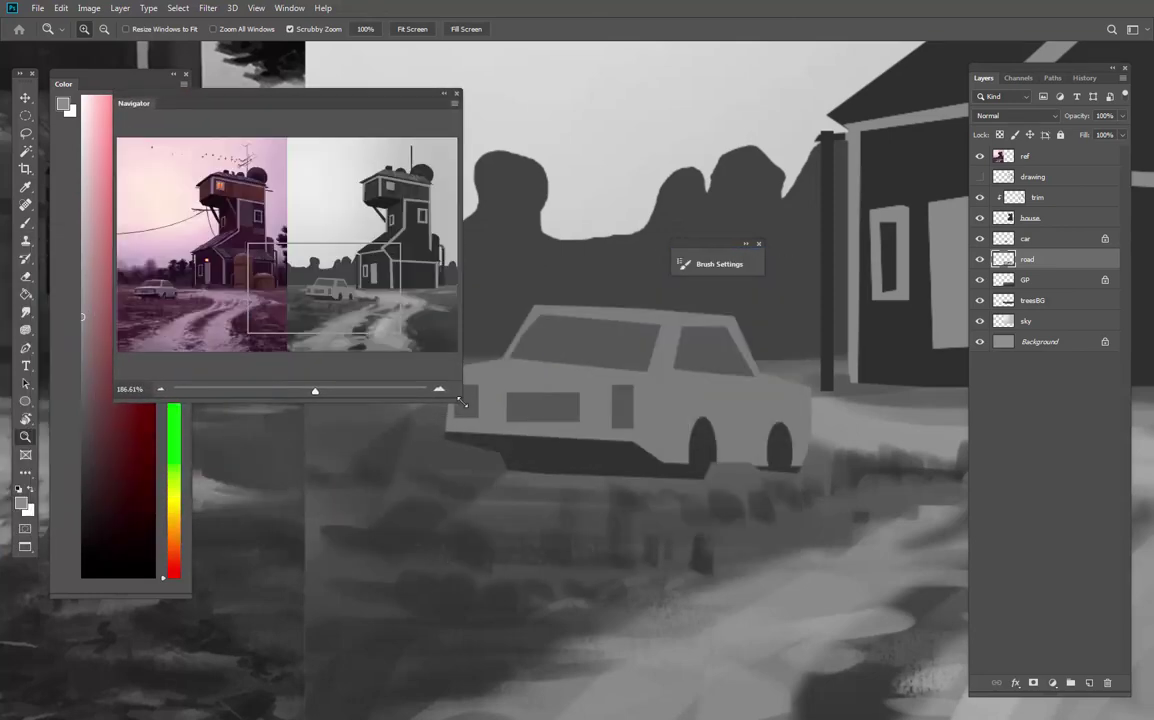
{"action": "left_click_drag", "start_coordinate": [462, 401], "coordinate": [363, 273]}
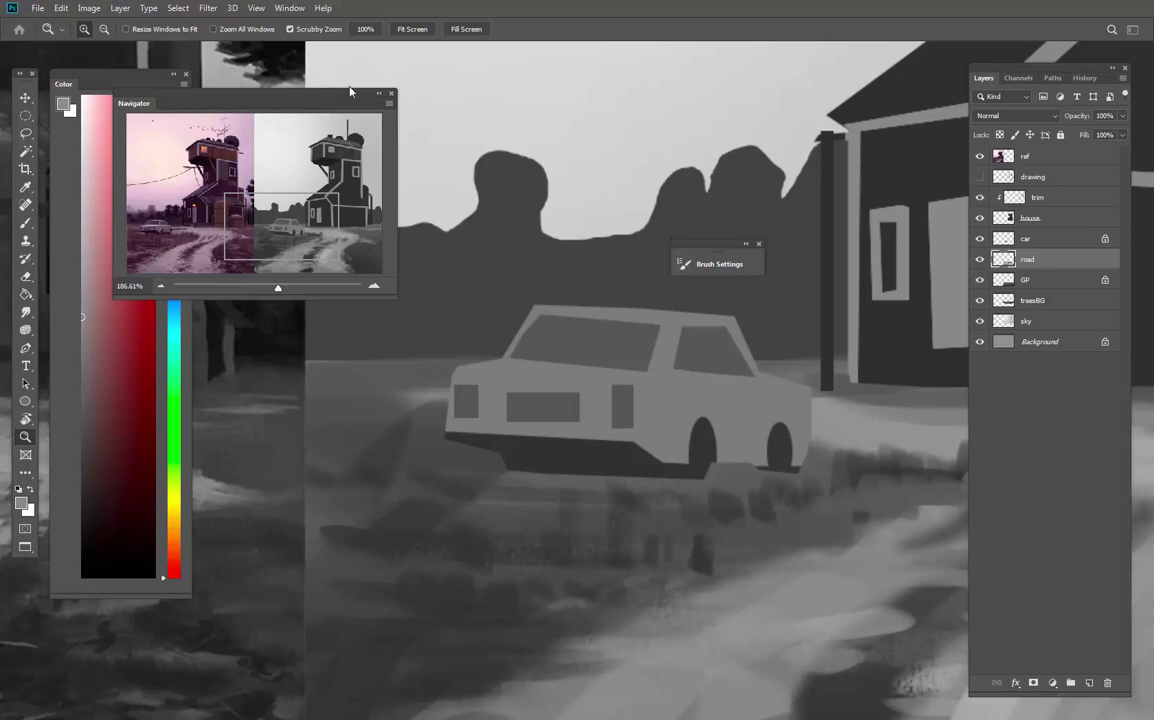
{"action": "left_click_drag", "start_coordinate": [336, 102], "coordinate": [478, 162]}
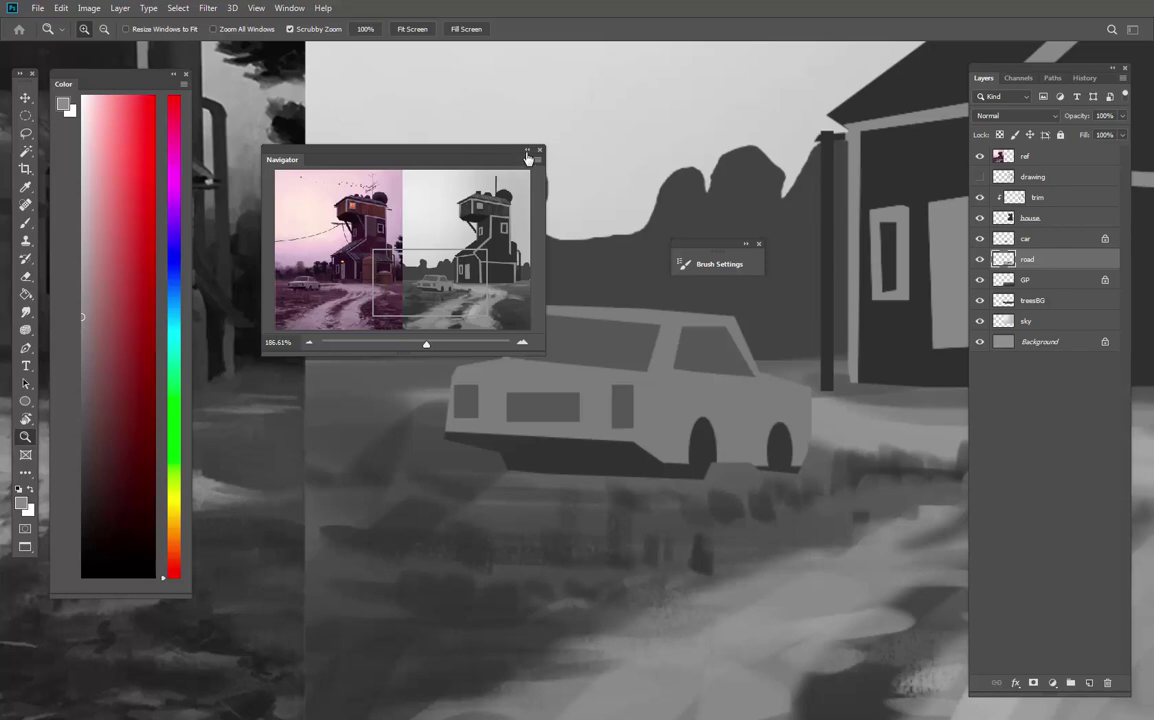
{"action": "left_click_drag", "start_coordinate": [507, 150], "coordinate": [0, 150]}
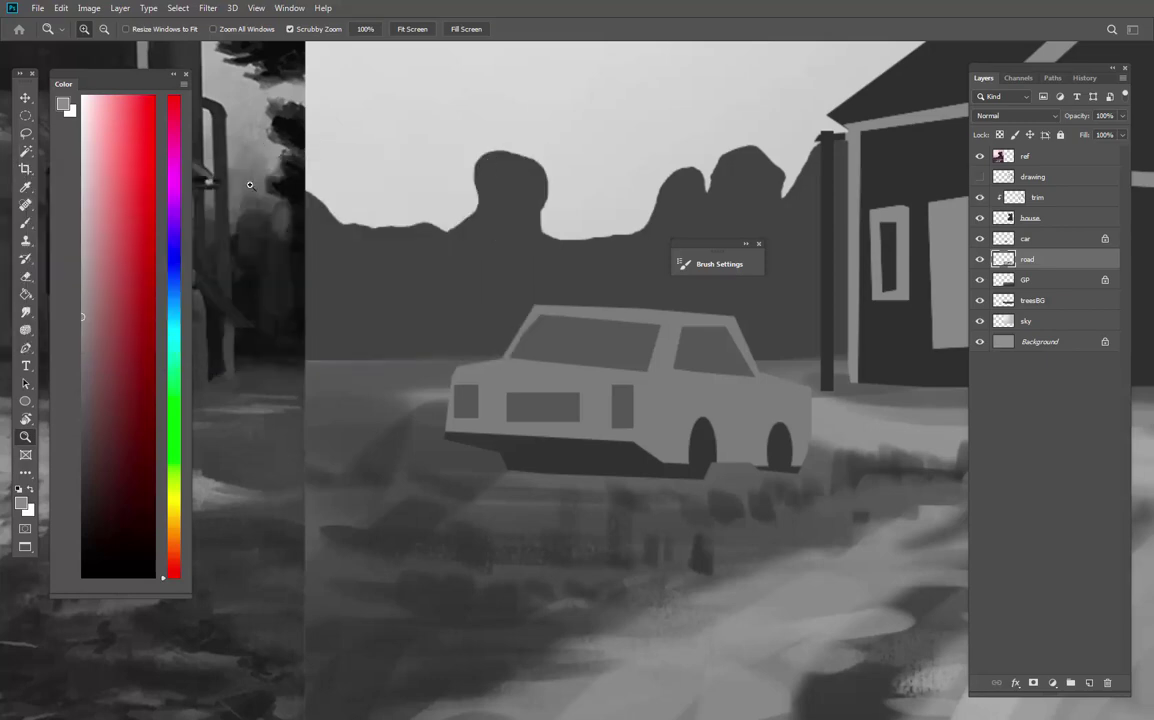
Show the whole study beside the reference and move the Brush Settings panel clear of the artwork
{"action": "key", "text": "ctrl+0"}
{"action": "mouse_move", "coordinate": [809, 474]}
{"action": "left_mouse_down"}
{"action": "mouse_move", "coordinate": [719, 572]}
{"action": "mouse_move", "coordinate": [748, 568]}
{"action": "left_mouse_up"}
{"action": "mouse_move", "coordinate": [710, 572]}
{"action": "left_mouse_down"}
{"action": "mouse_move", "coordinate": [688, 573]}
{"action": "mouse_move", "coordinate": [708, 573]}
{"action": "mouse_move", "coordinate": [645, 525]}
{"action": "left_mouse_up"}
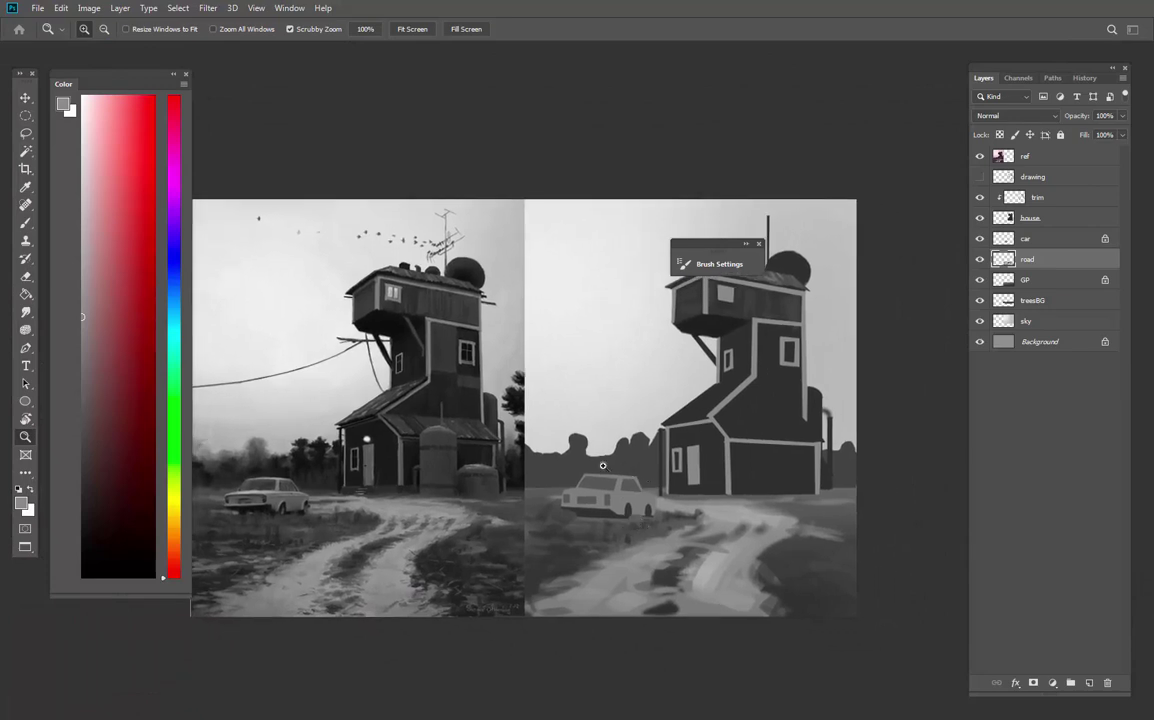
{"action": "left_click_drag", "start_coordinate": [722, 257], "coordinate": [716, 150]}
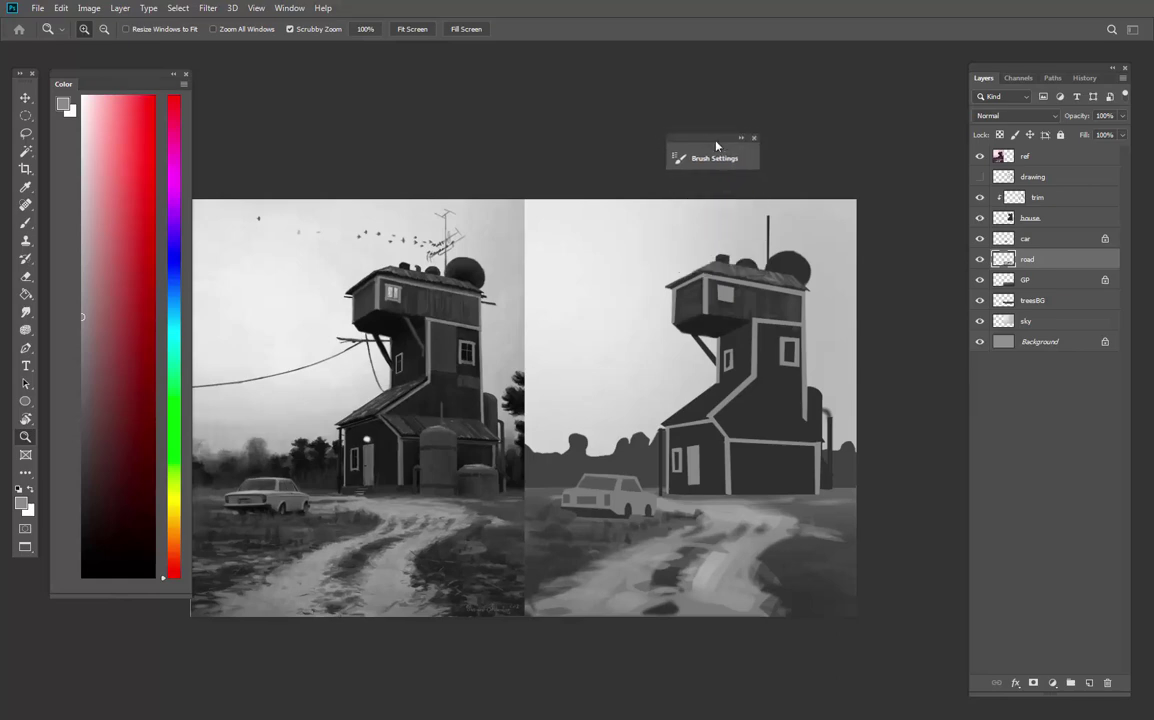